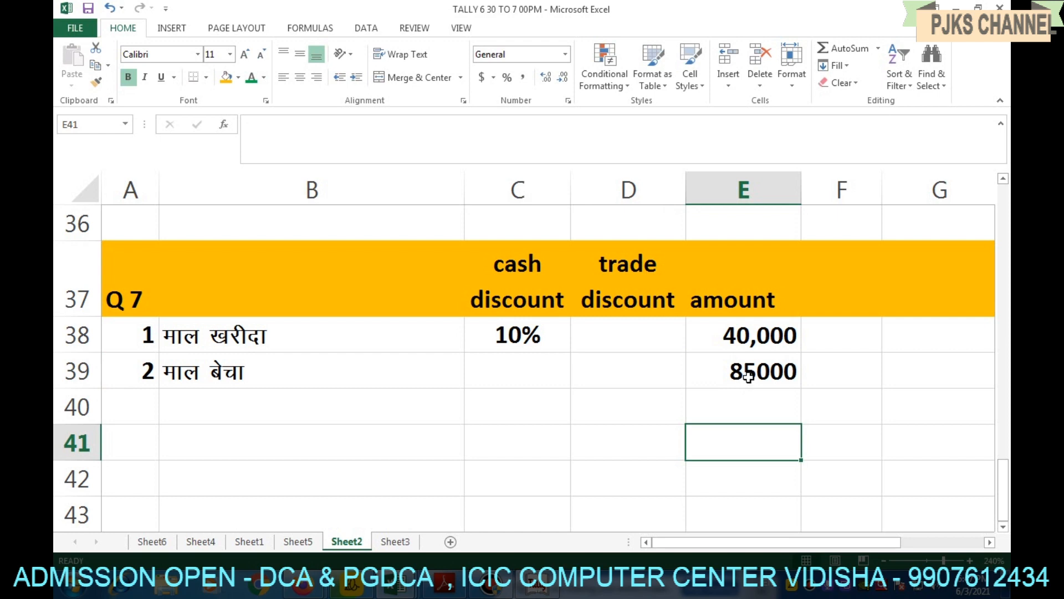
# - Enter a 15% cash discount for the sale in C39 and number the next row 3 in A40
pyautogui.click(520, 373)
pyautogui.write('15')
pyautogui.press('Return')
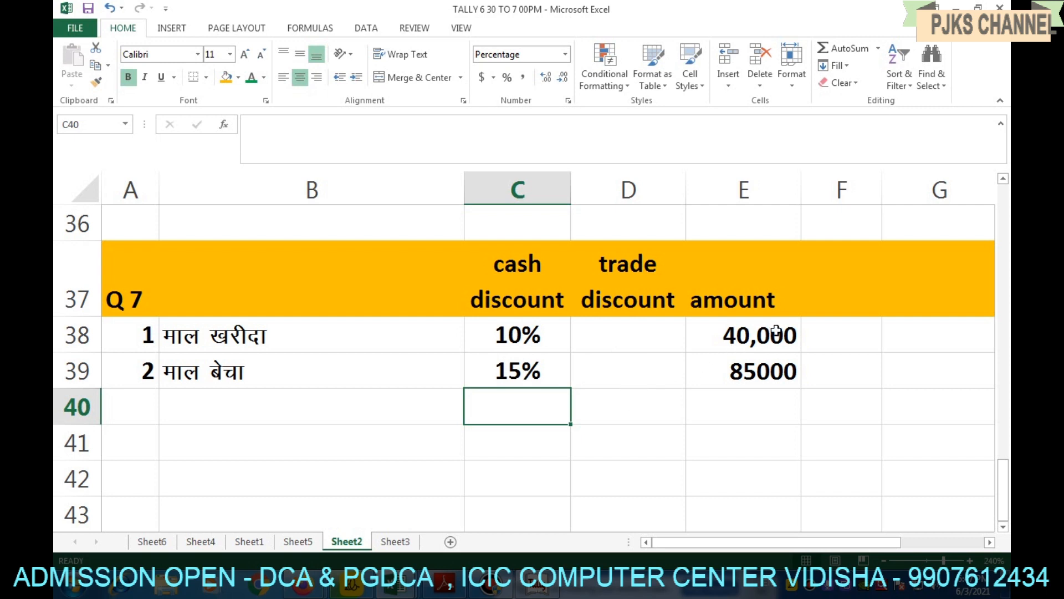
pyautogui.click(149, 409)
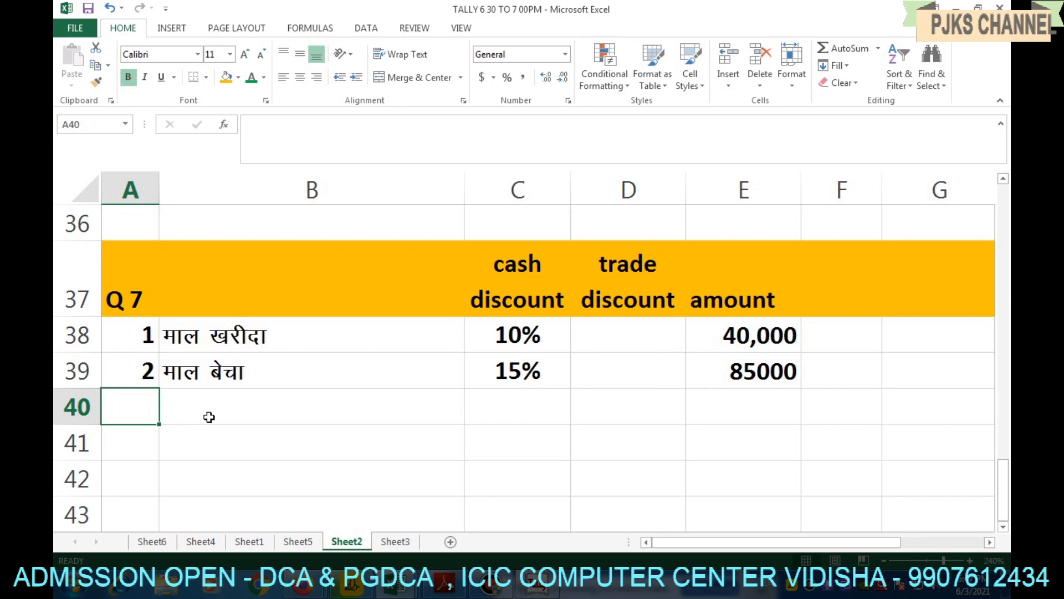
pyautogui.write('3')
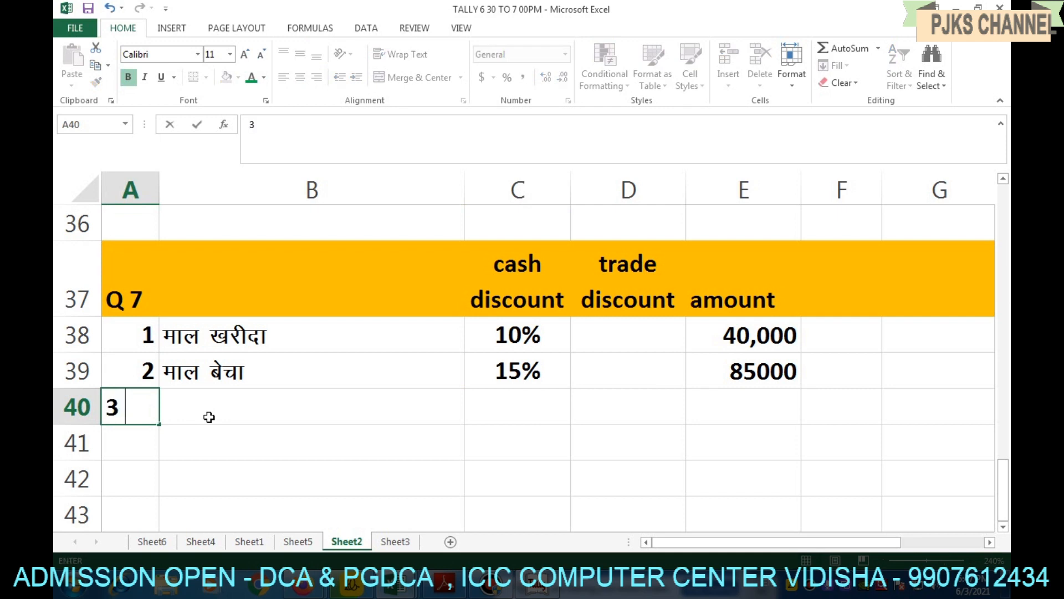
pyautogui.click(209, 417)
pyautogui.write('c')
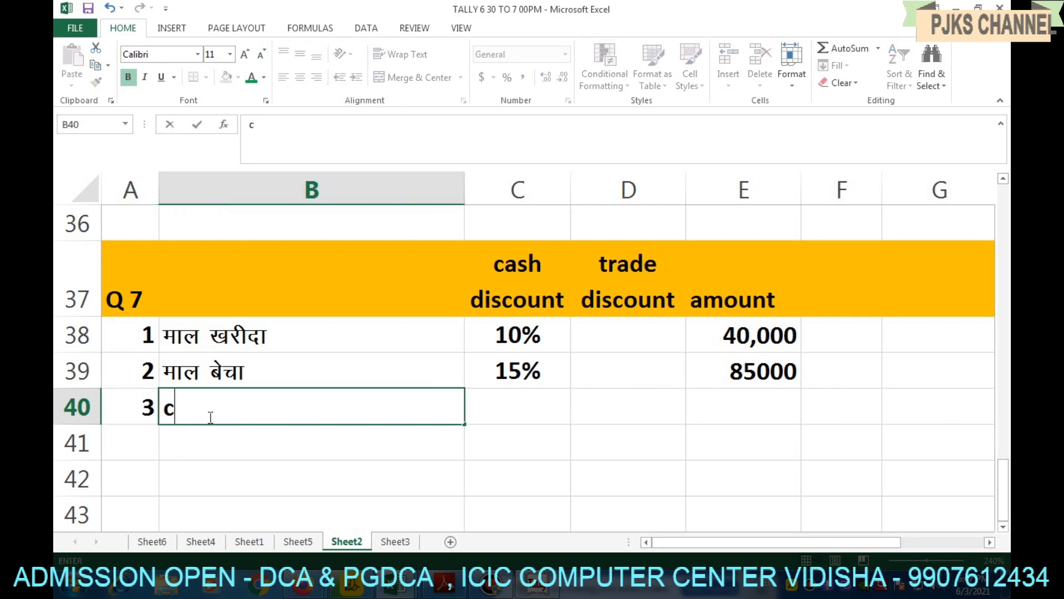
pyautogui.press('Return')
pyautogui.press('Return')
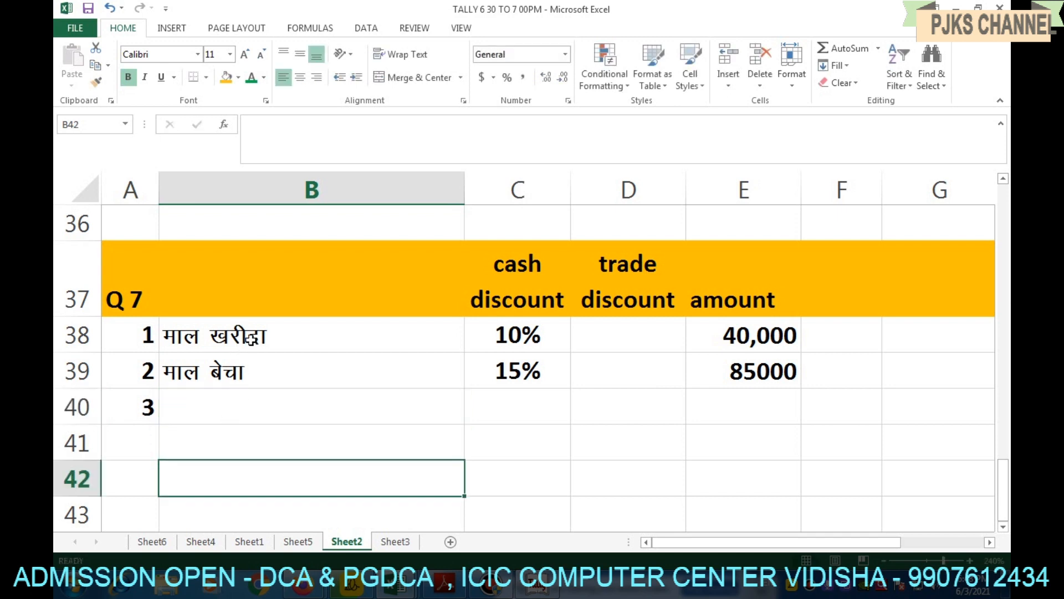
# - Copy the purchase description from B38 into B40 and put the supplier's name followed by "से" in front of it
pyautogui.click(251, 337)
pyautogui.hotkey('ctrl', 'c')
pyautogui.click(257, 409)
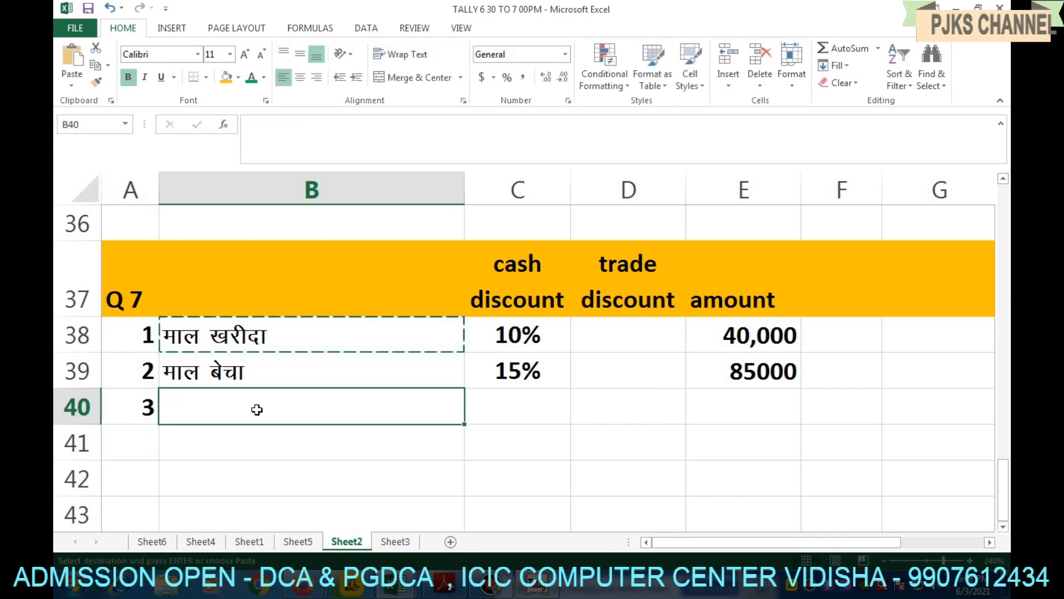
pyautogui.hotkey('ctrl', 'v')
pyautogui.press('Escape')
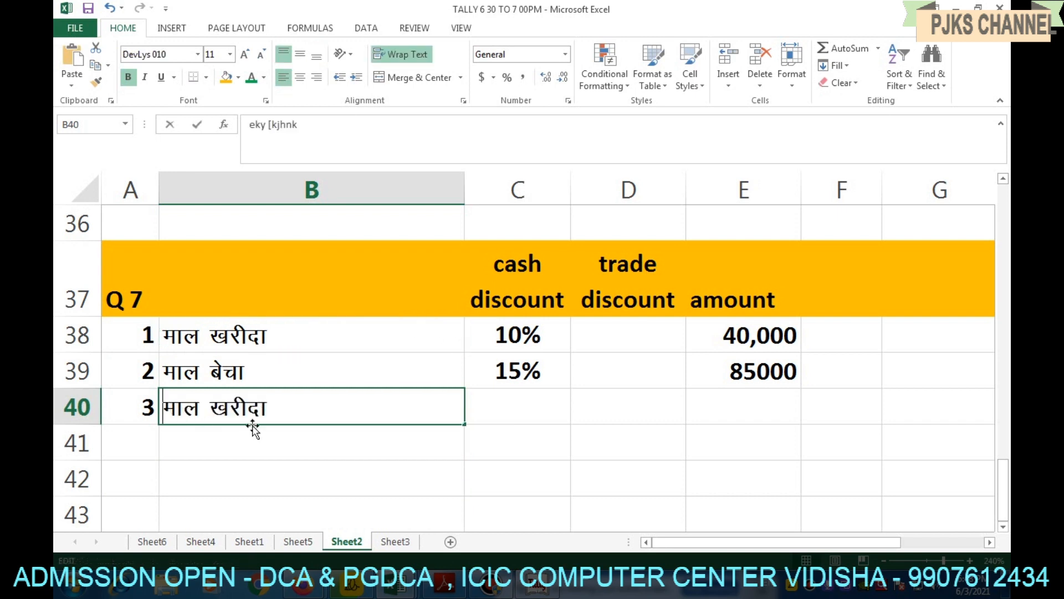
pyautogui.doubleClick(250, 427)
pyautogui.write('vt; ls')
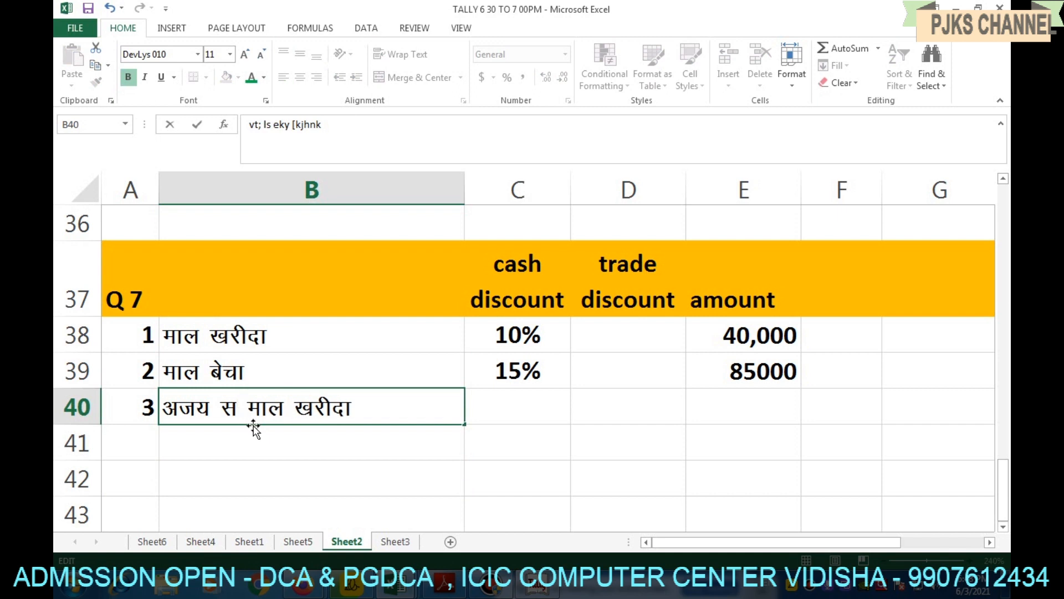
pyautogui.click(499, 430)
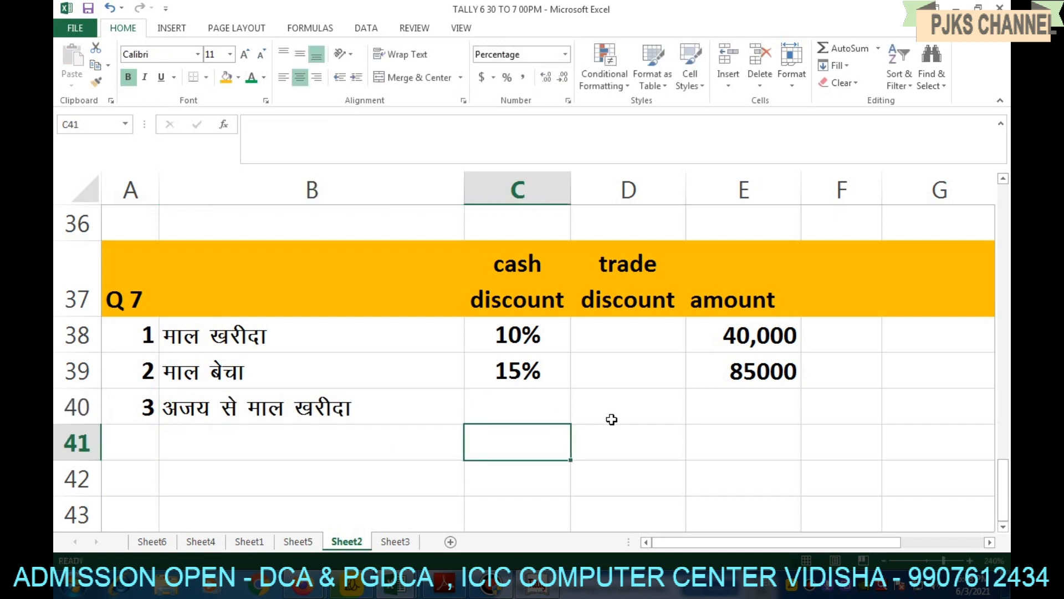
# - Enter an amount of 55000 and a cash discount of 12% for the purchase in row 40
pyautogui.click(741, 405)
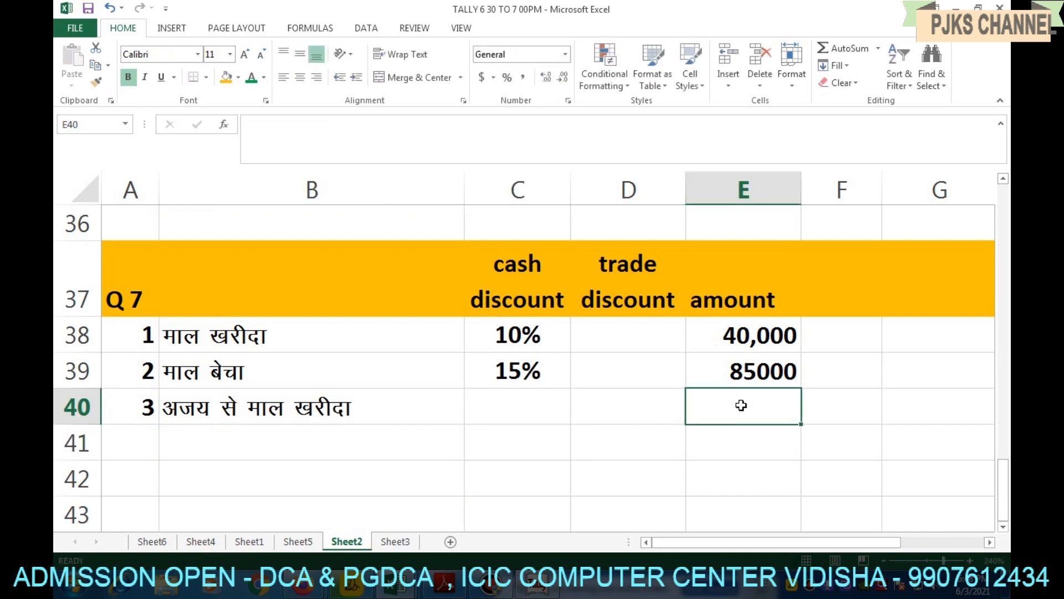
pyautogui.write('55000')
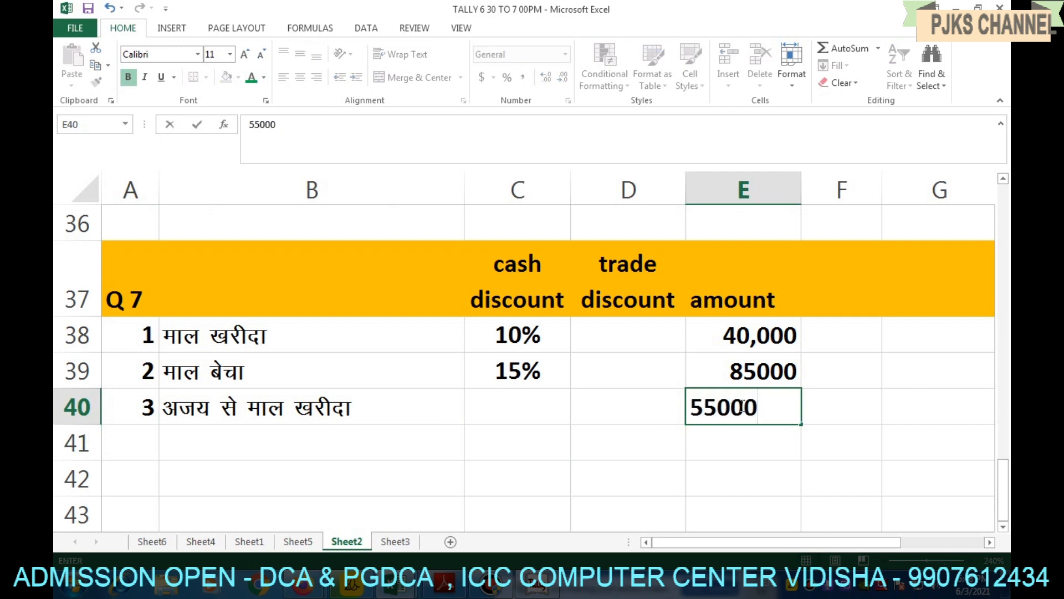
pyautogui.click(544, 405)
pyautogui.write('12%')
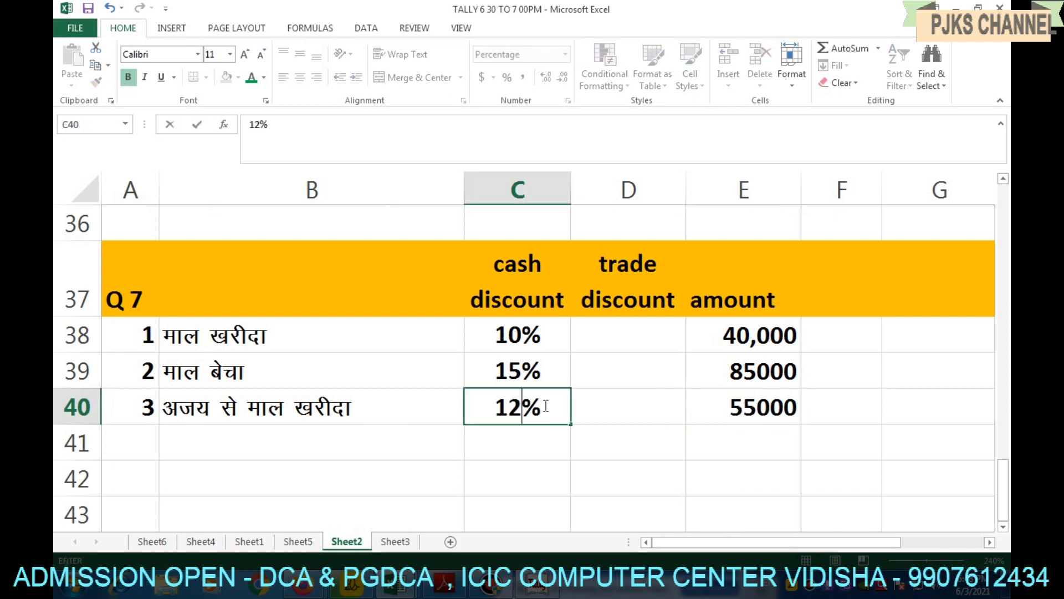
pyautogui.press('Return')
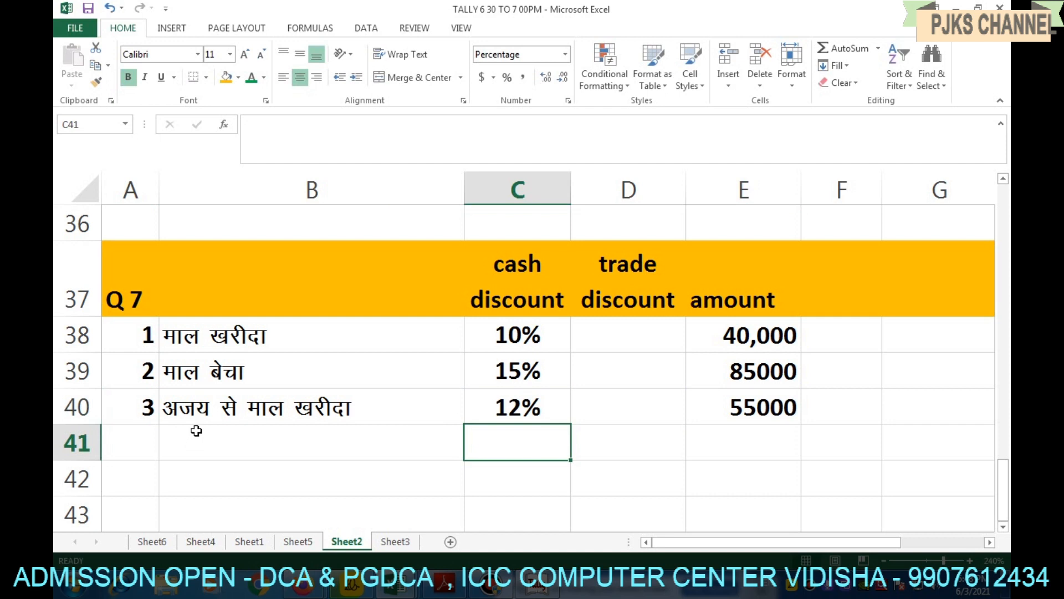
# - Copy the sale description from B39 into B41 and put the customer's name followed by "को" in front of it
pyautogui.click(194, 372)
pyautogui.hotkey('ctrl', 'c')
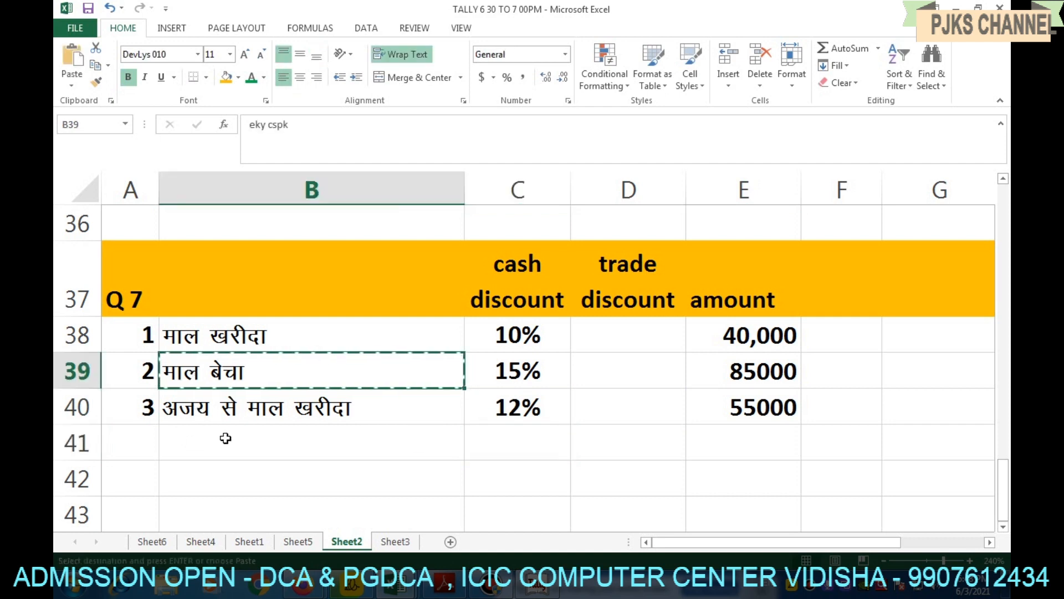
pyautogui.click(221, 435)
pyautogui.hotkey('ctrl', 'v')
pyautogui.doubleClick(193, 450)
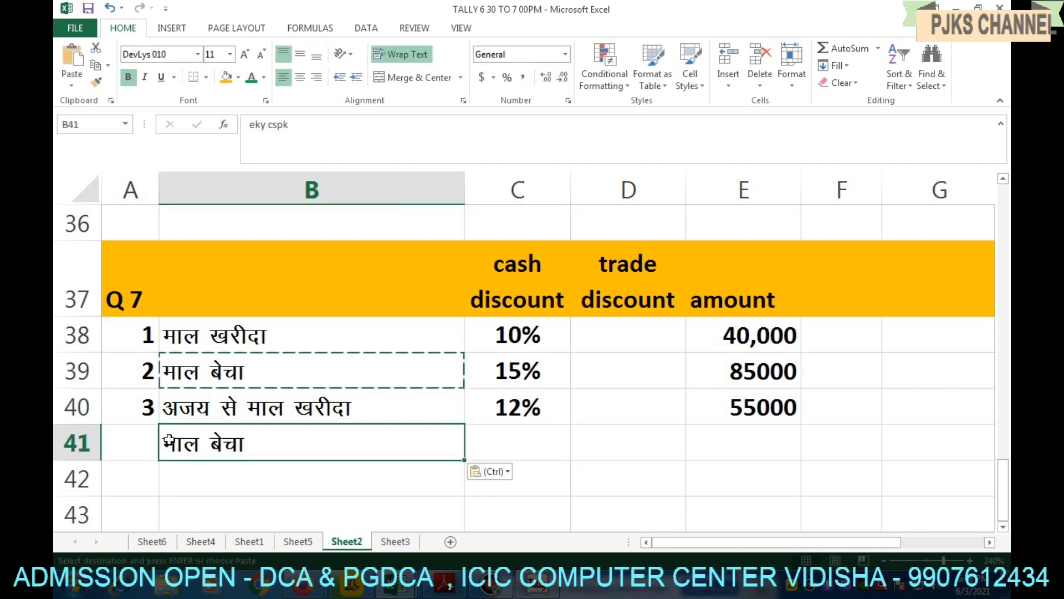
pyautogui.write('fo')
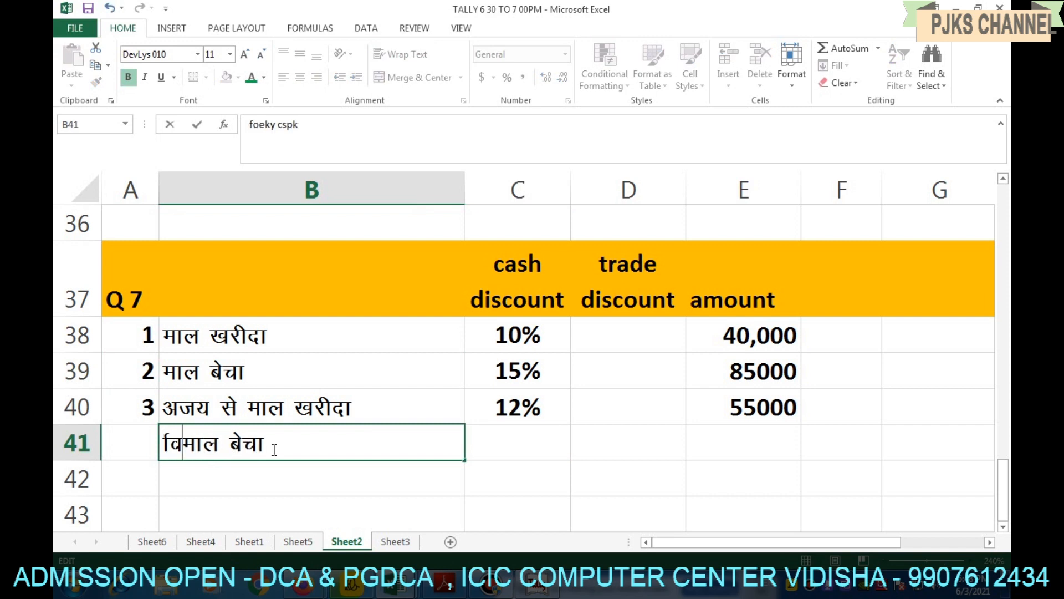
pyautogui.write('t; dks')
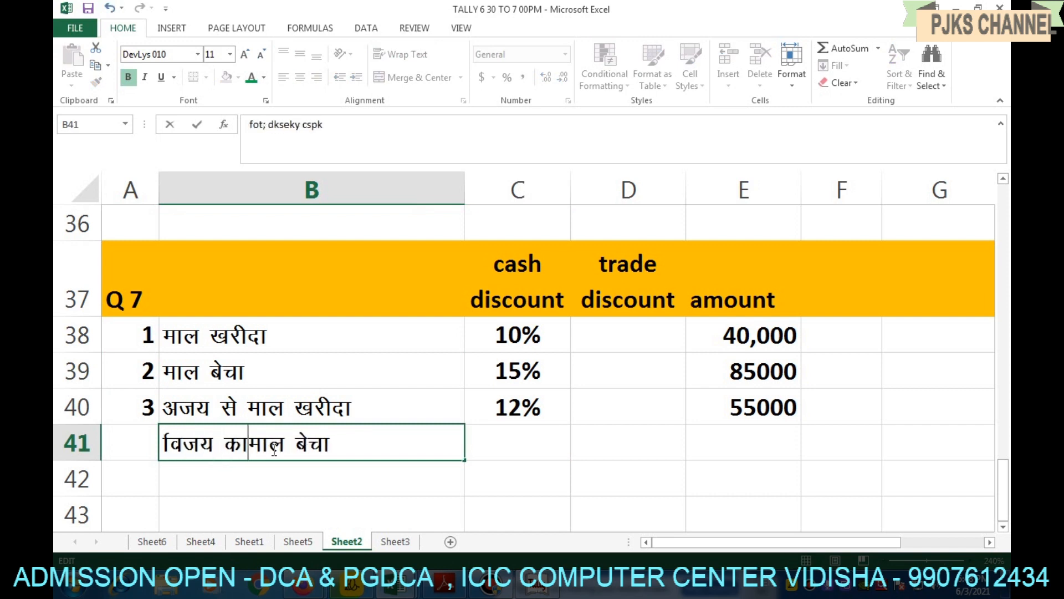
pyautogui.click(601, 473)
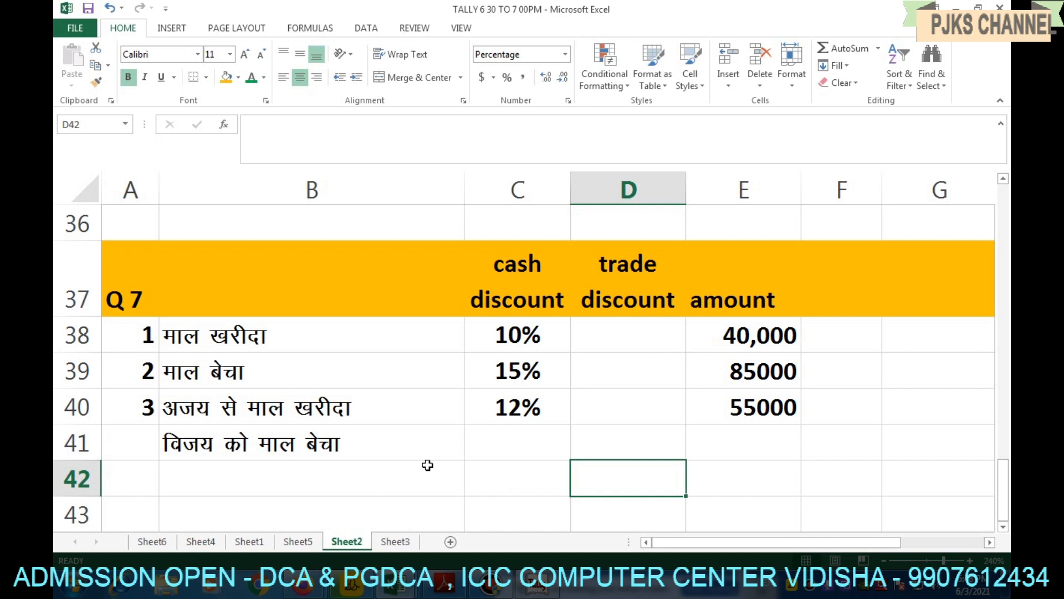
# - Enter a cash discount of 17% and an amount of 115000 for the sale in row 41
pyautogui.click(495, 446)
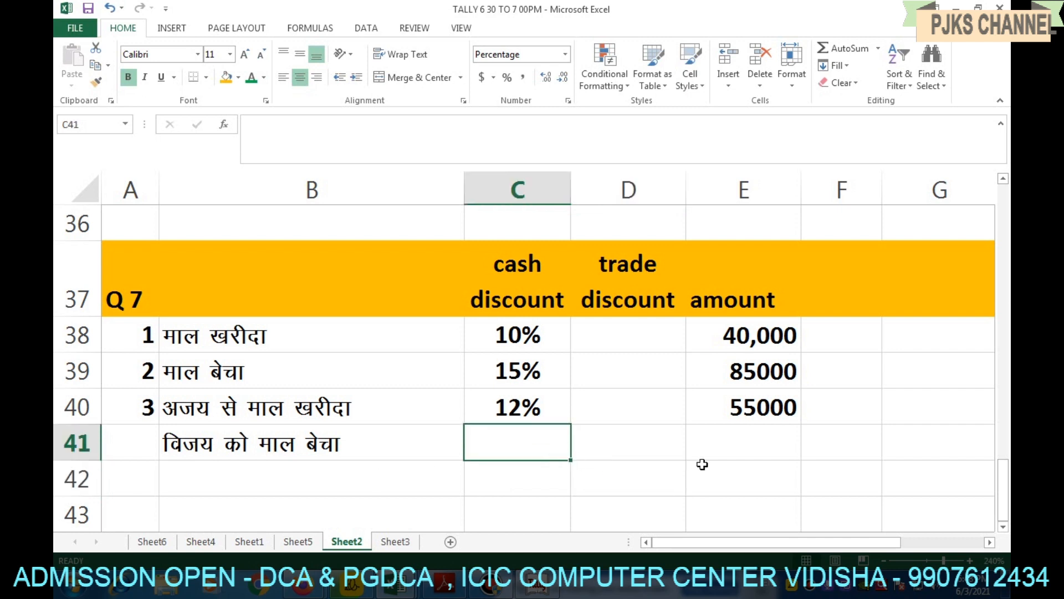
pyautogui.write('17')
pyautogui.press('Return')
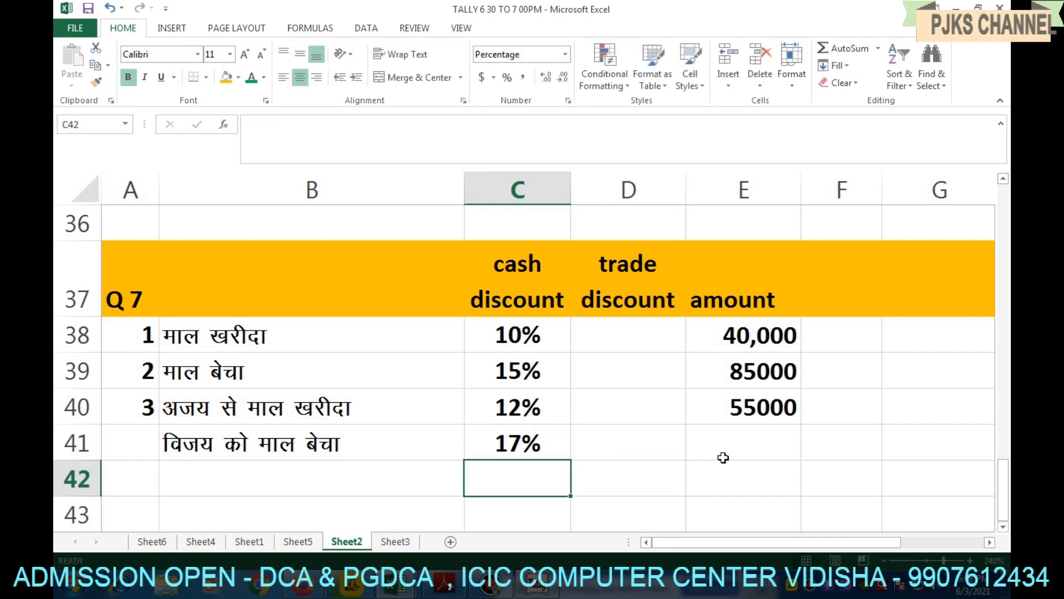
pyautogui.click(762, 450)
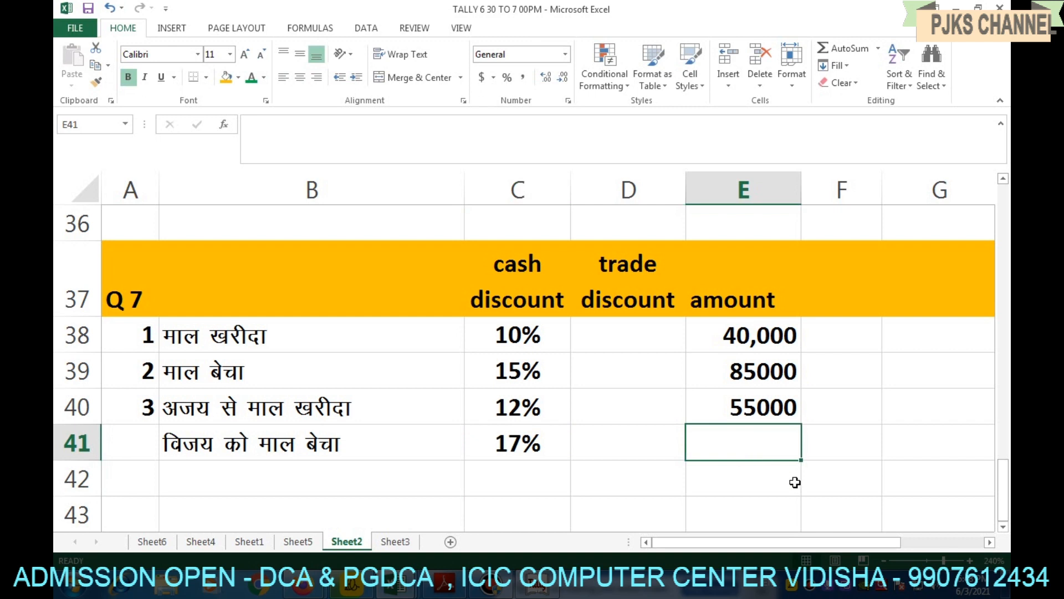
pyautogui.write('1')
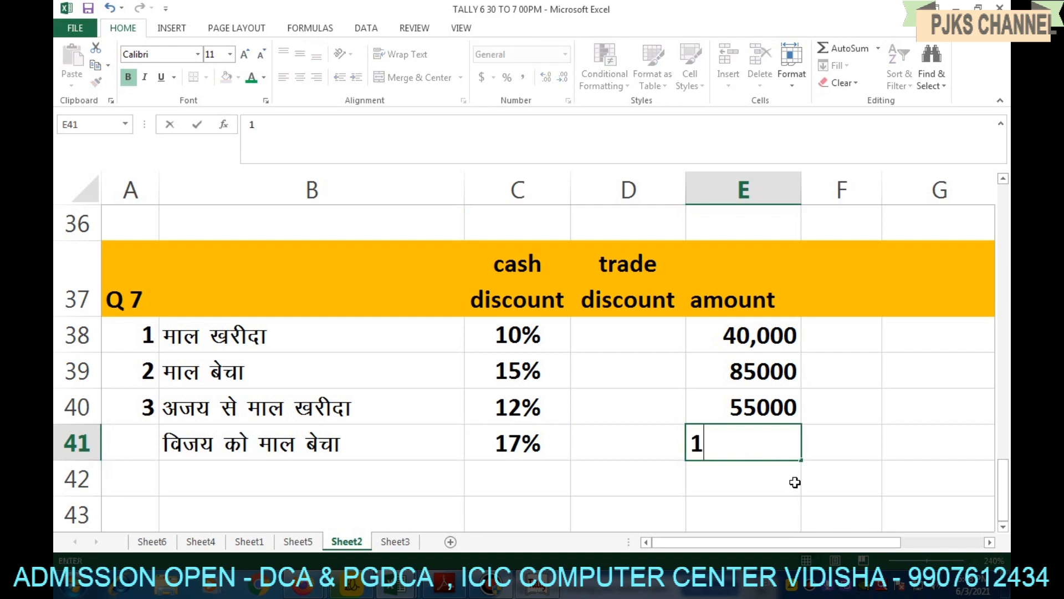
pyautogui.write('15000')
pyautogui.press('Return')
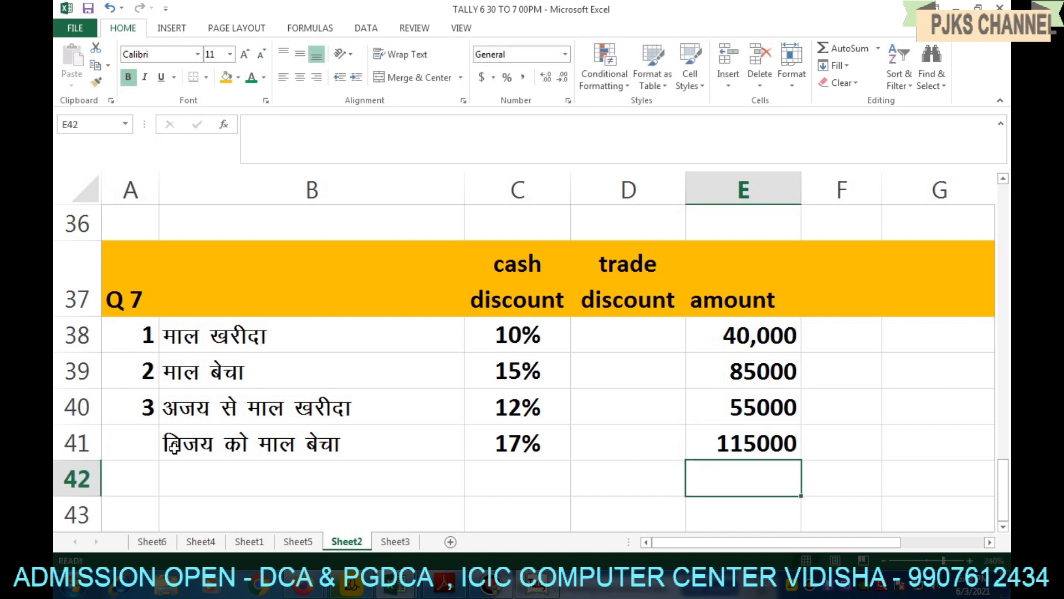
# - Number the sale entry in row 41 as 4 in column A
pyautogui.click(134, 445)
pyautogui.write('4')
pyautogui.press('Return')
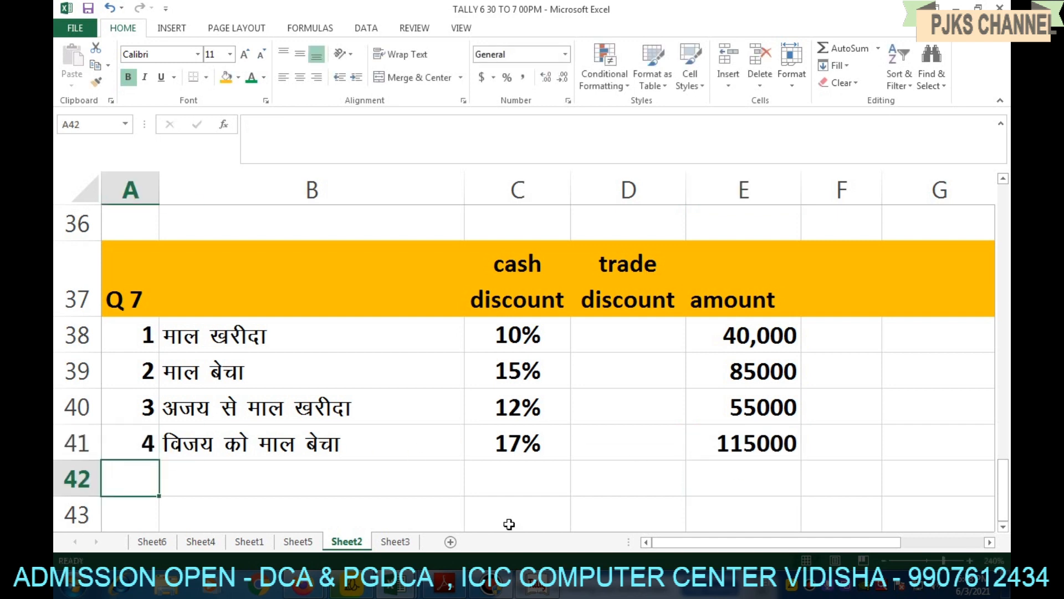
# - Narrow column B so that it fits the transaction descriptions more closely
pyautogui.moveTo(465, 176); pyautogui.dragTo(388, 176)
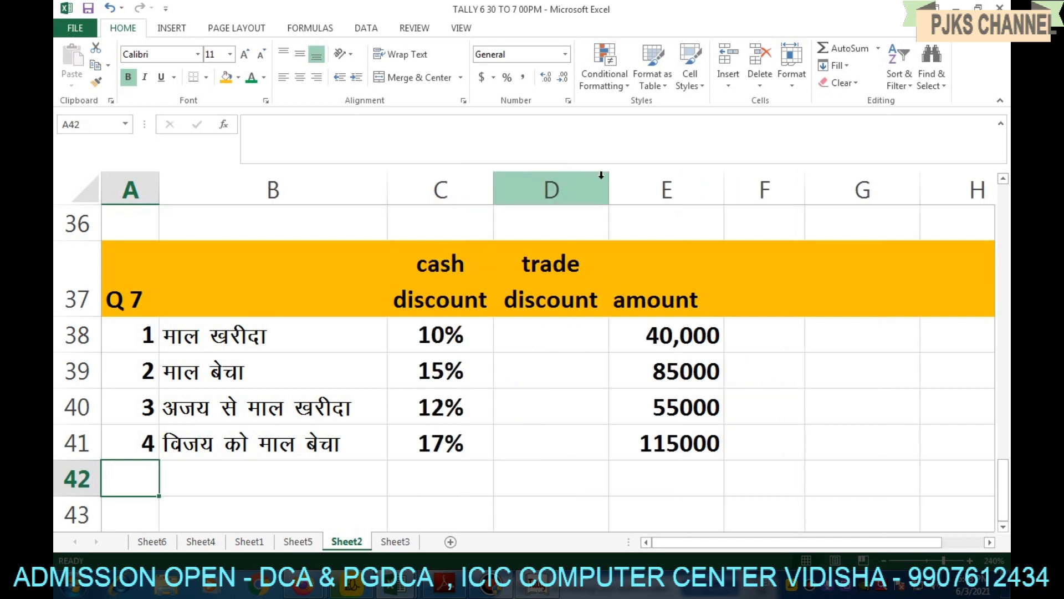
pyautogui.click(565, 442)
pyautogui.click(811, 393)
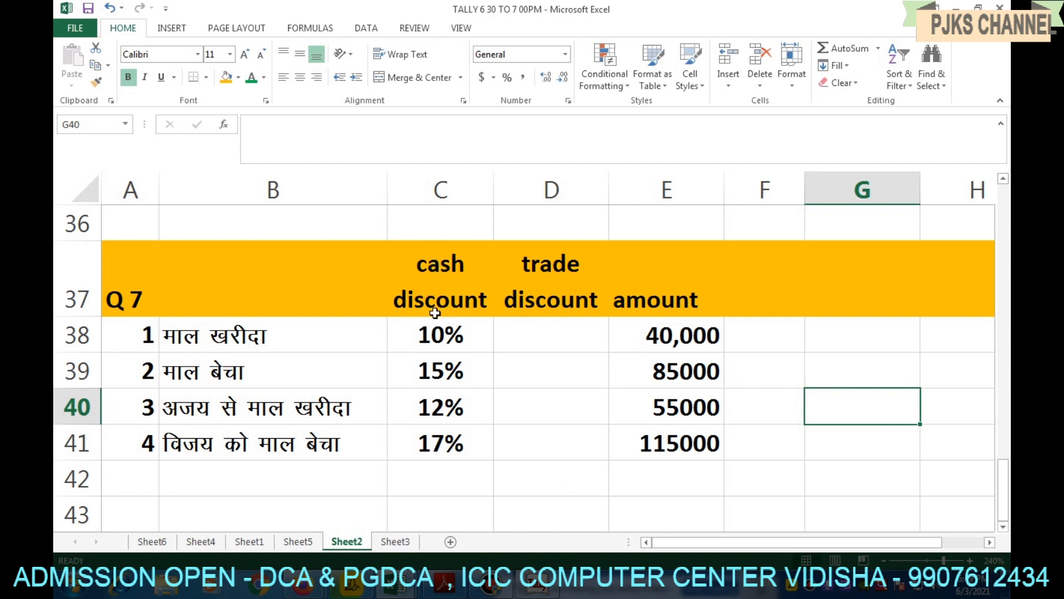
# - Center the "amount" header horizontally in E37
pyautogui.click(686, 299)
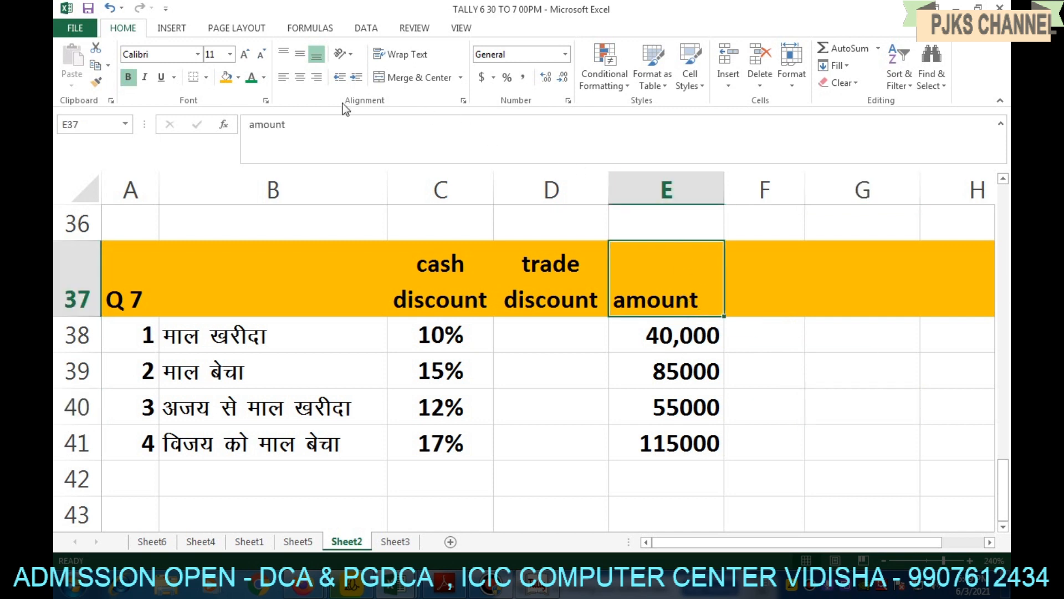
pyautogui.click(299, 79)
pyautogui.click(809, 383)
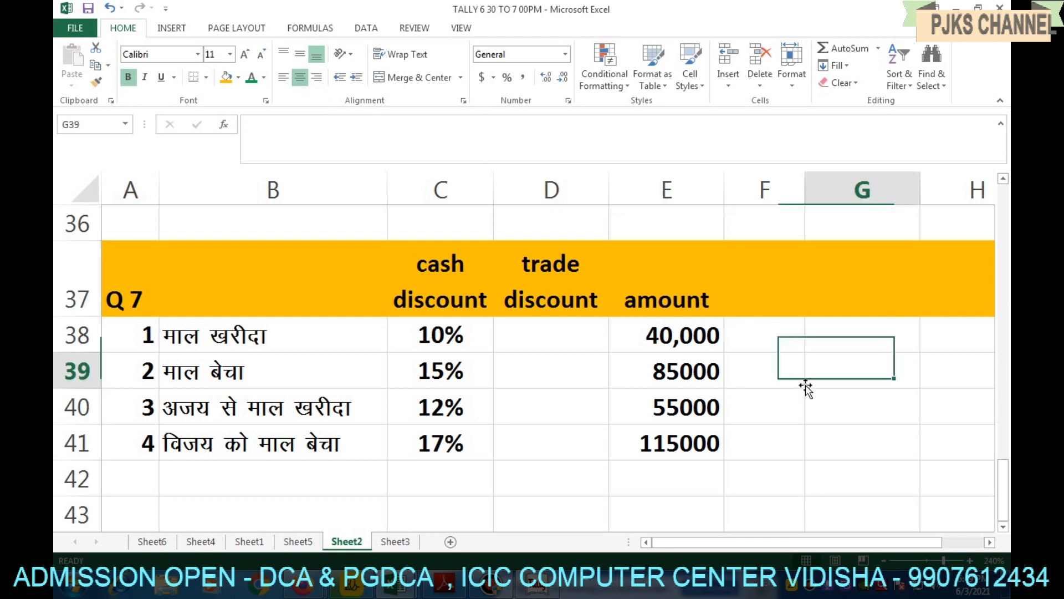
# - Add the header "cash discount amount" in F37 and wrap its text within the cell
pyautogui.click(757, 291)
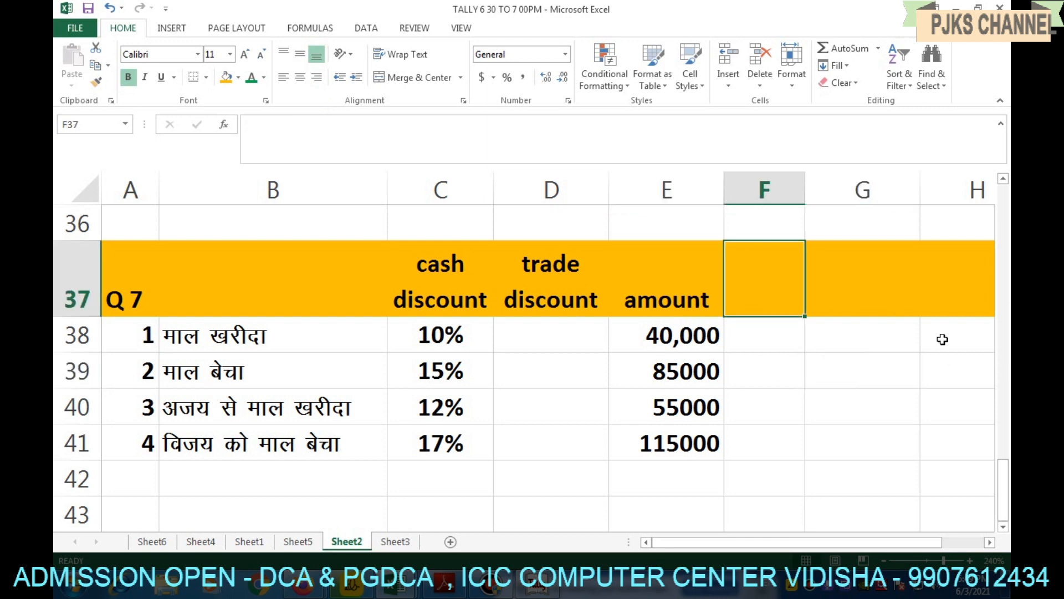
pyautogui.write('cs')
pyautogui.press('BackSpace')
pyautogui.write('as')
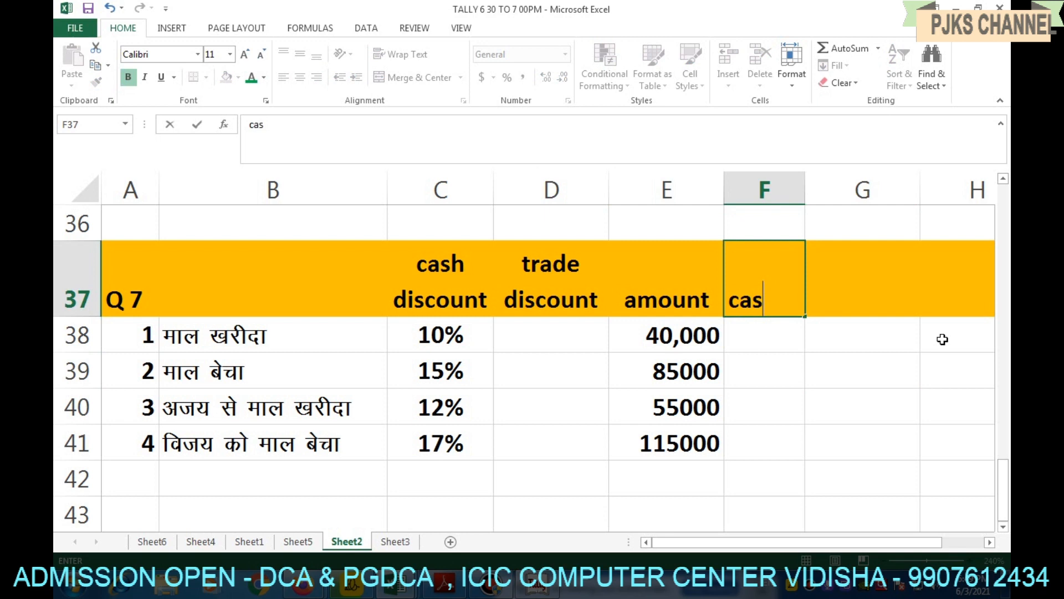
pyautogui.write('h disc')
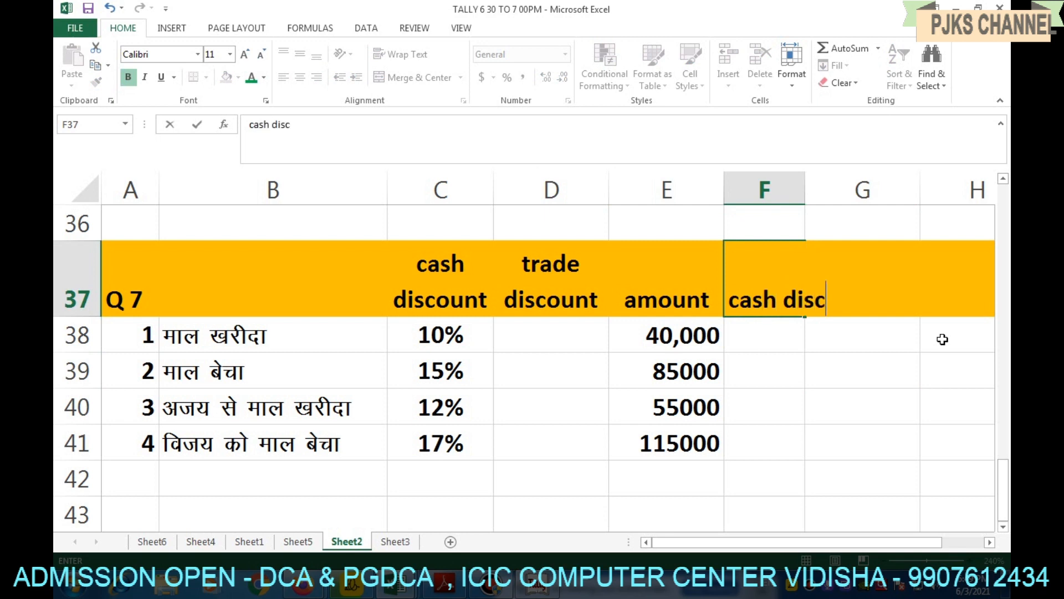
pyautogui.write('ount amount')
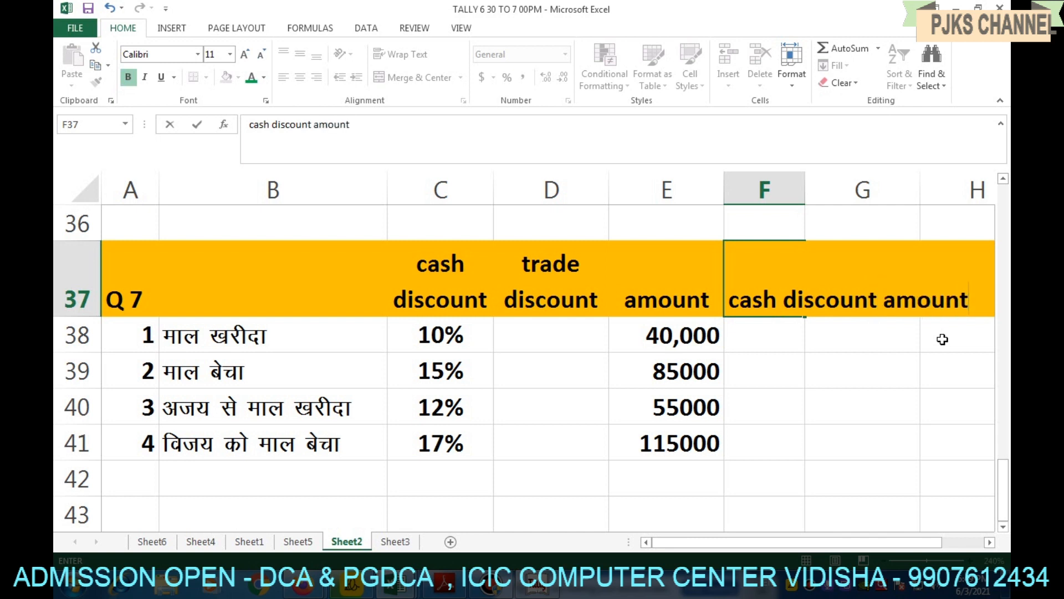
pyautogui.press('Return')
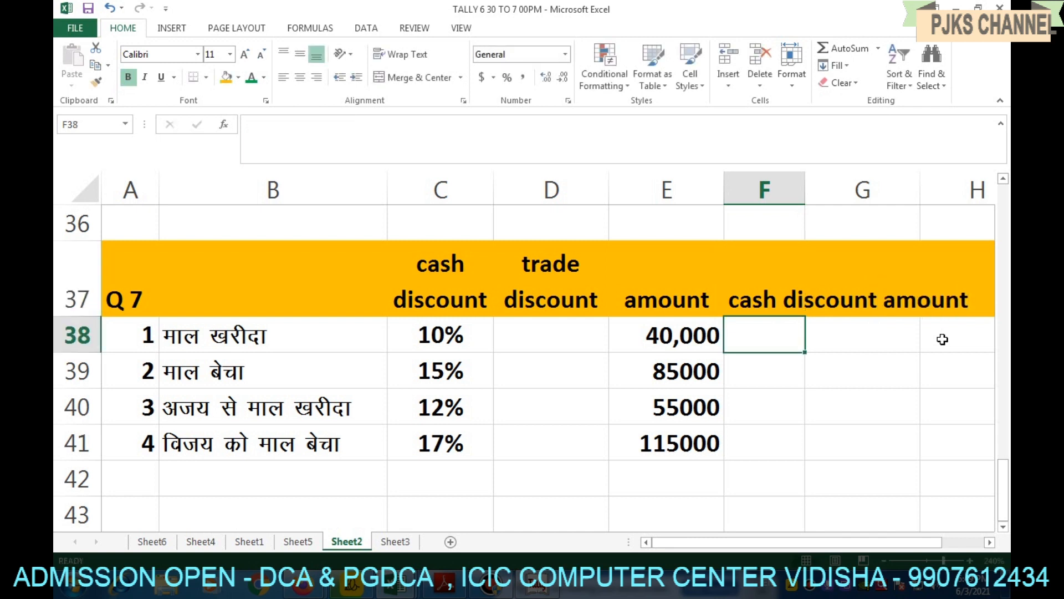
pyautogui.click(765, 282)
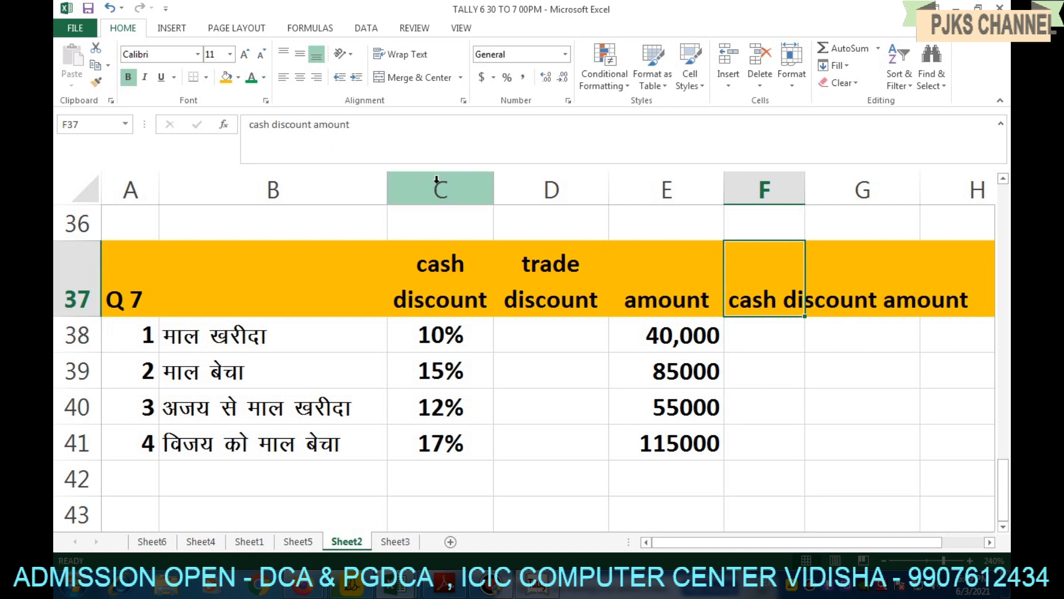
pyautogui.click(377, 53)
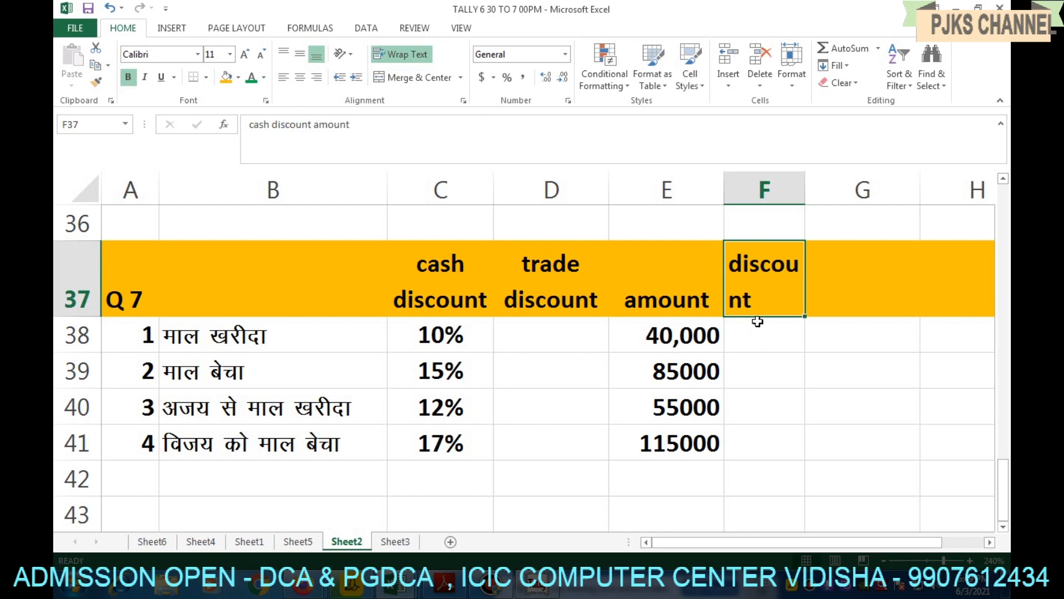
# - Widen column F and increase the height of row 37 to fit the full "cash discount amount" header
pyautogui.moveTo(805, 184); pyautogui.dragTo(846, 184)
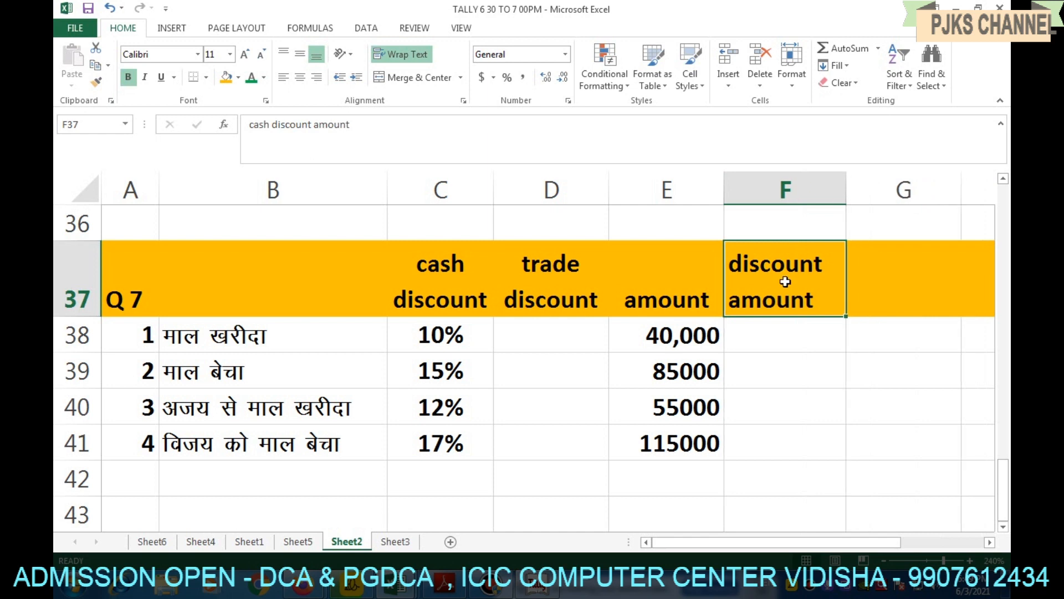
pyautogui.doubleClick(756, 271)
pyautogui.click(769, 447)
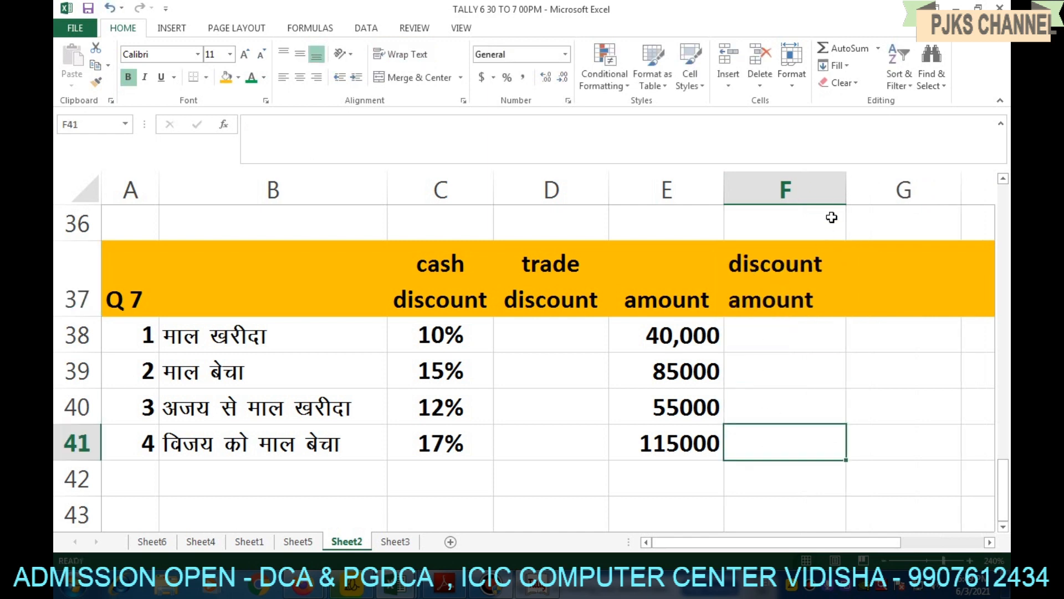
pyautogui.moveTo(846, 188); pyautogui.dragTo(858, 193)
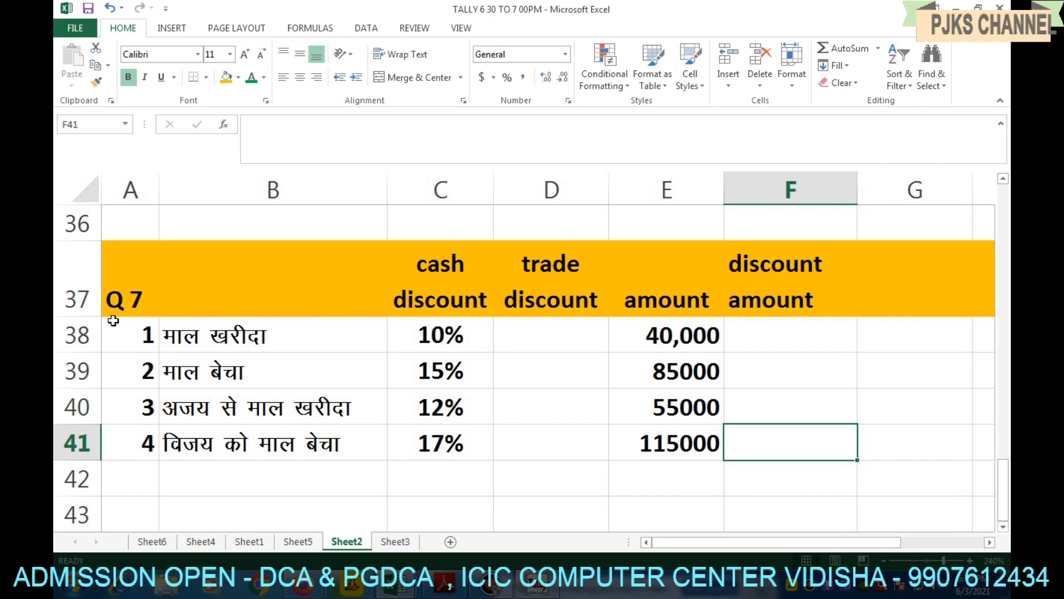
pyautogui.moveTo(80, 317); pyautogui.dragTo(80, 348)
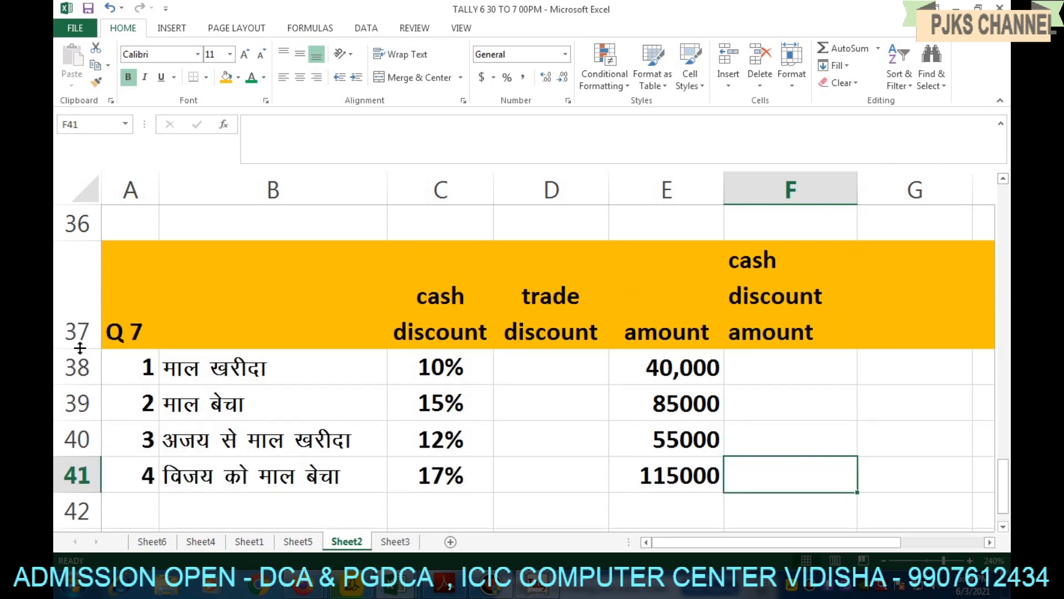
# - Calculate the first entry's cash discount amount in F38 with the formula =E38*C38
pyautogui.click(808, 375)
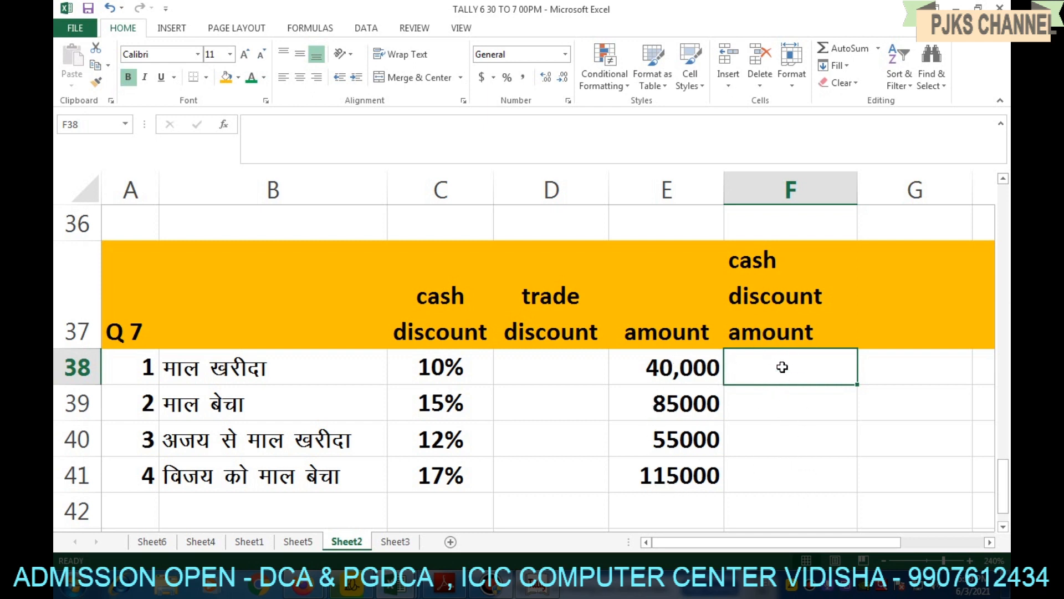
pyautogui.write('=')
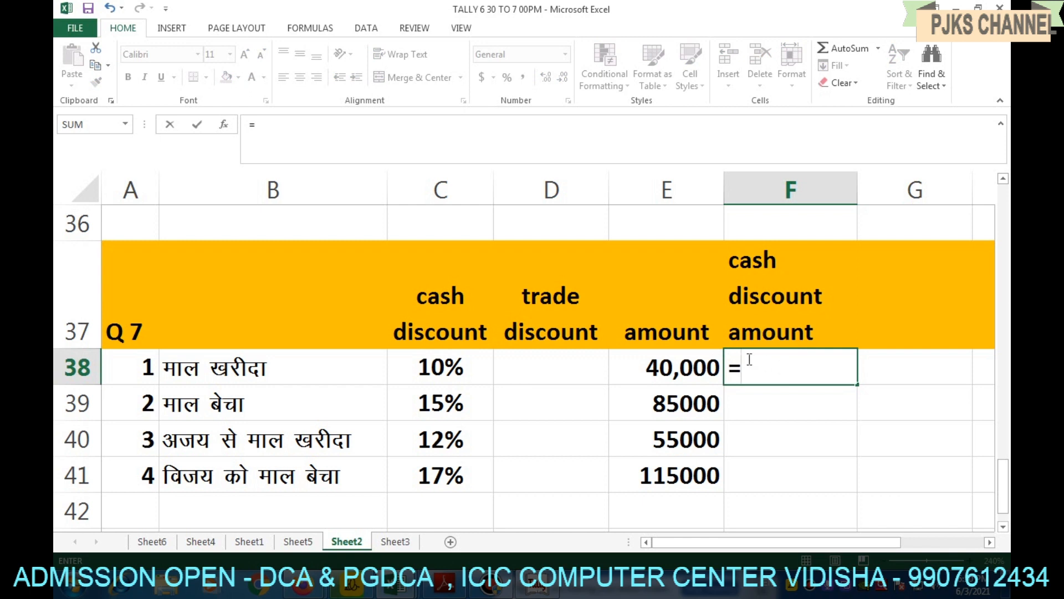
pyautogui.click(661, 364)
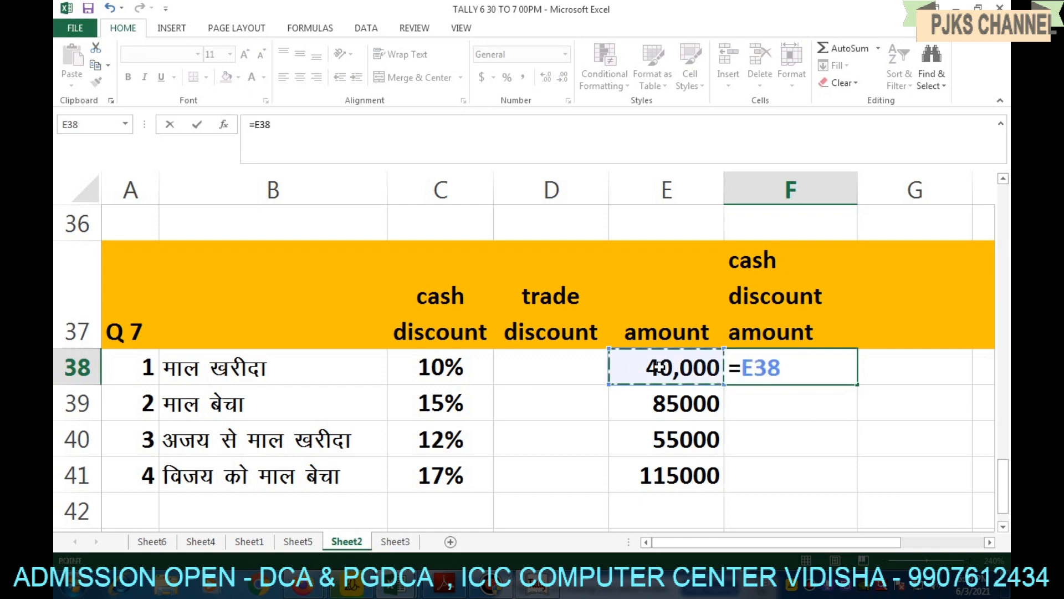
pyautogui.write('*')
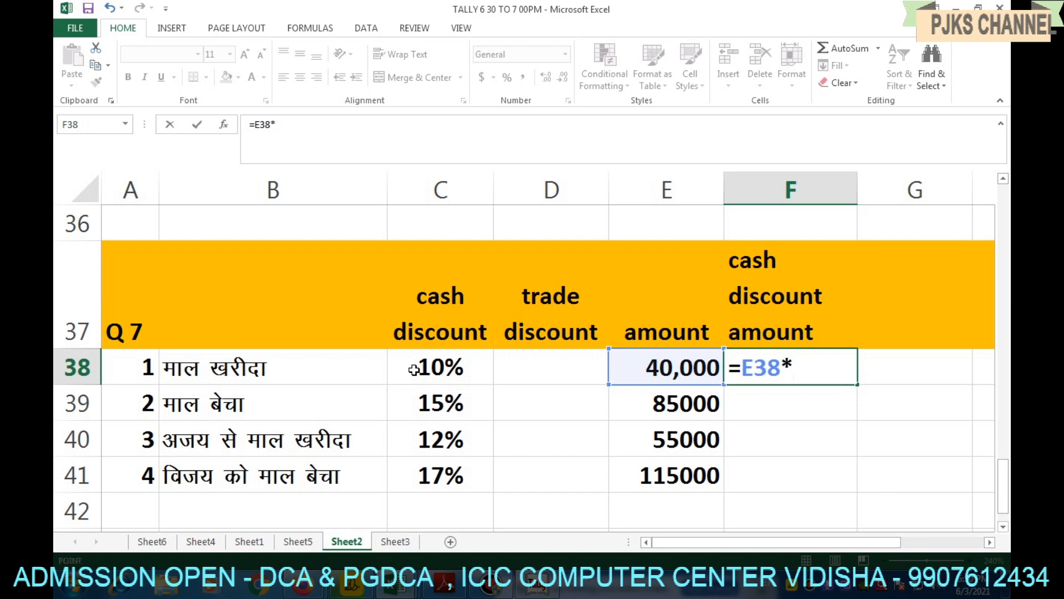
pyautogui.click(413, 370)
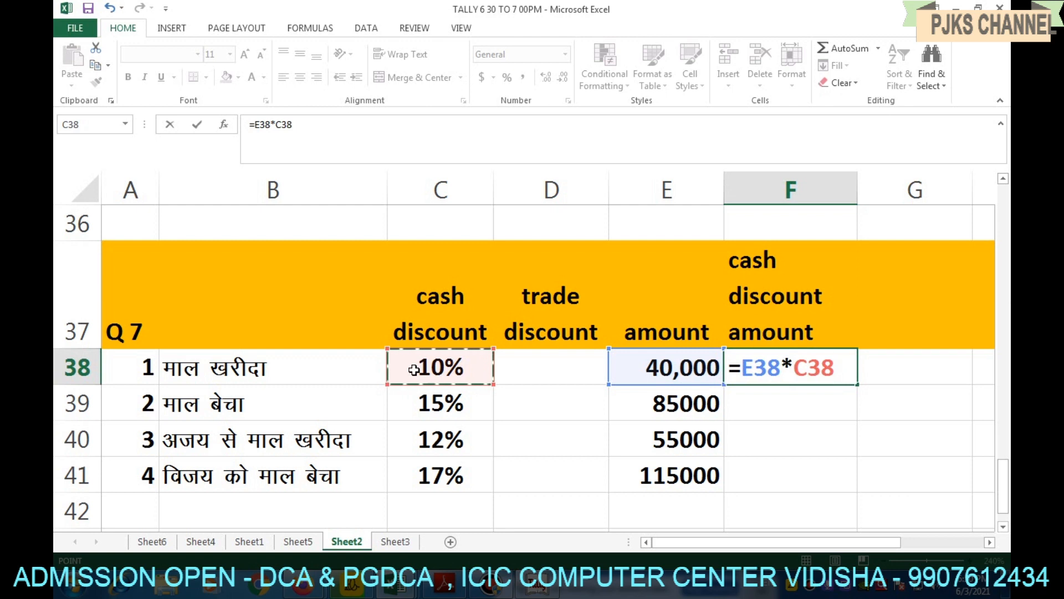
pyautogui.press('Return')
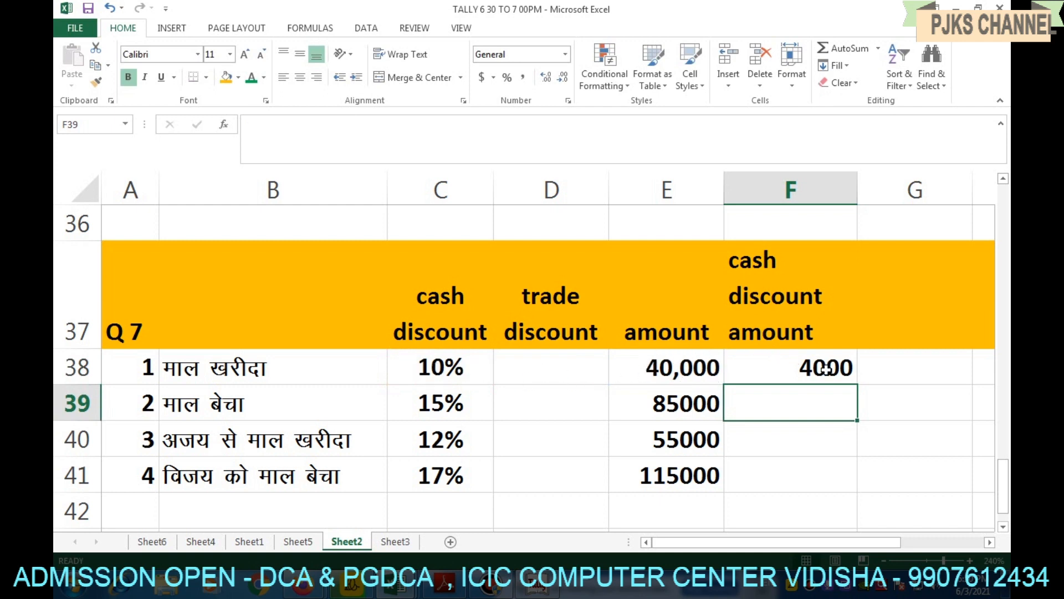
# - Narrow column F to fit its header and fill the F38 formula down through F41
pyautogui.moveTo(857, 190); pyautogui.dragTo(830, 188)
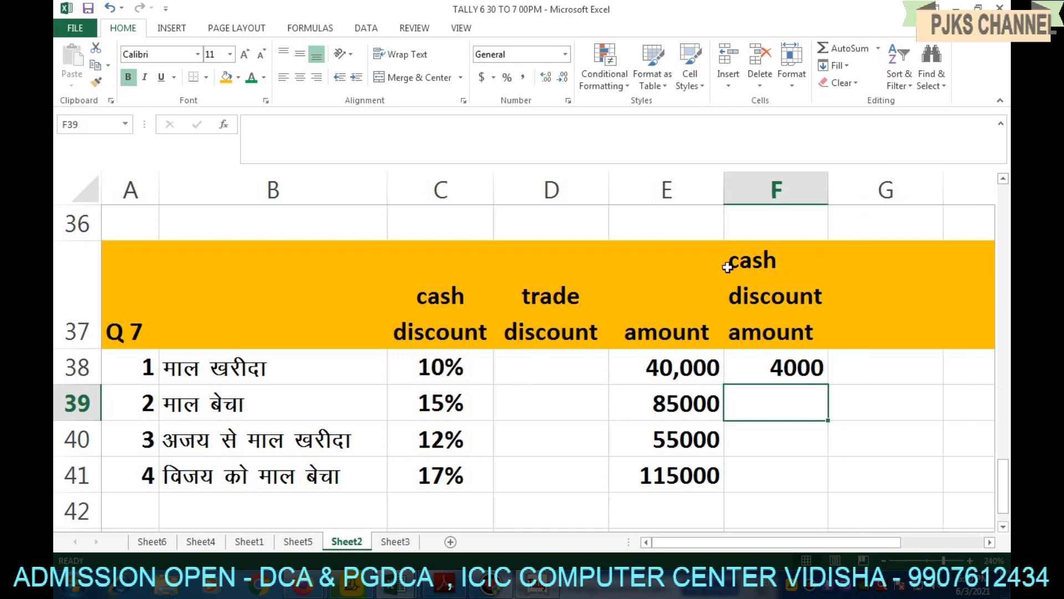
pyautogui.click(821, 370)
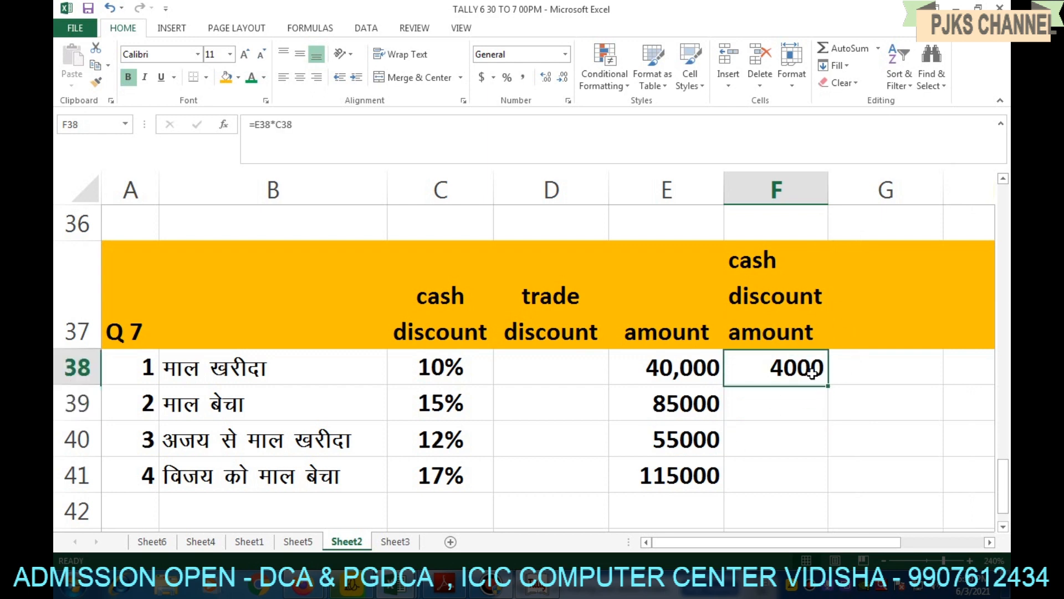
pyautogui.moveTo(827, 383); pyautogui.dragTo(816, 480)
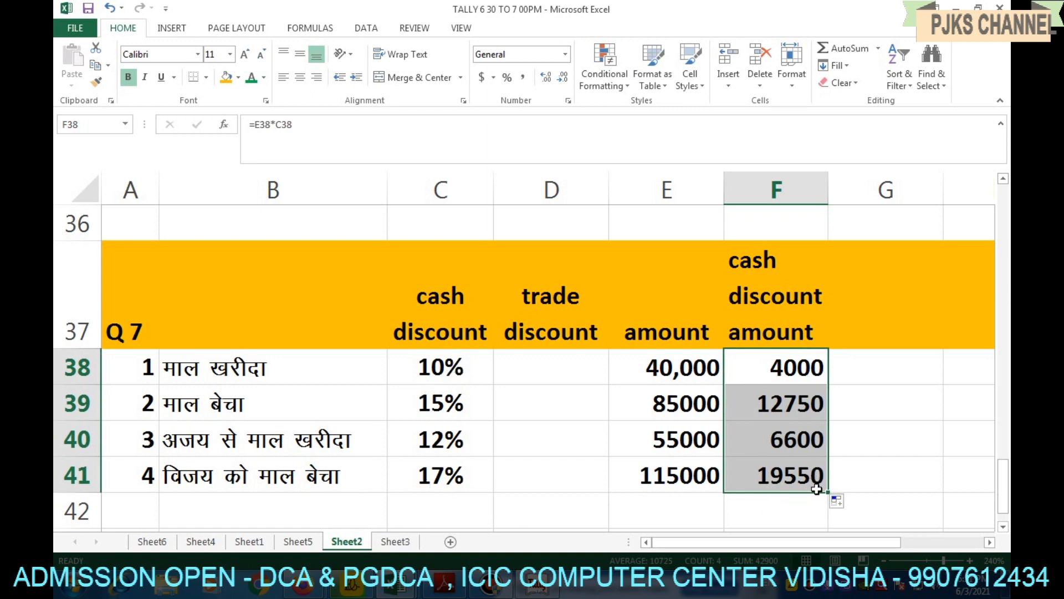
pyautogui.click(867, 405)
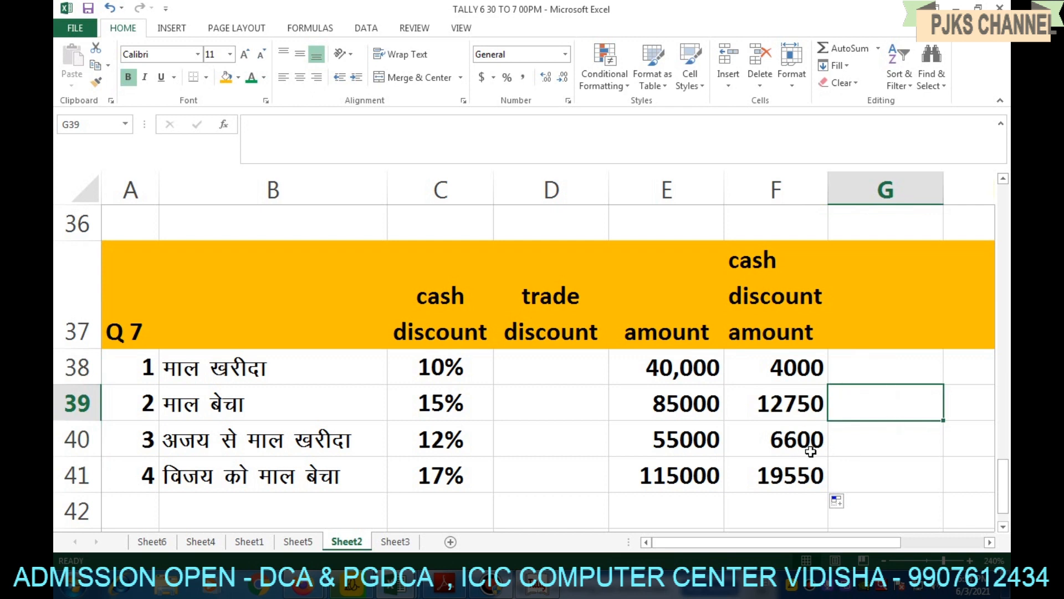
# - Add the header "net amount" with wrapped text in G37 and narrow column G to fit it
pyautogui.click(891, 304)
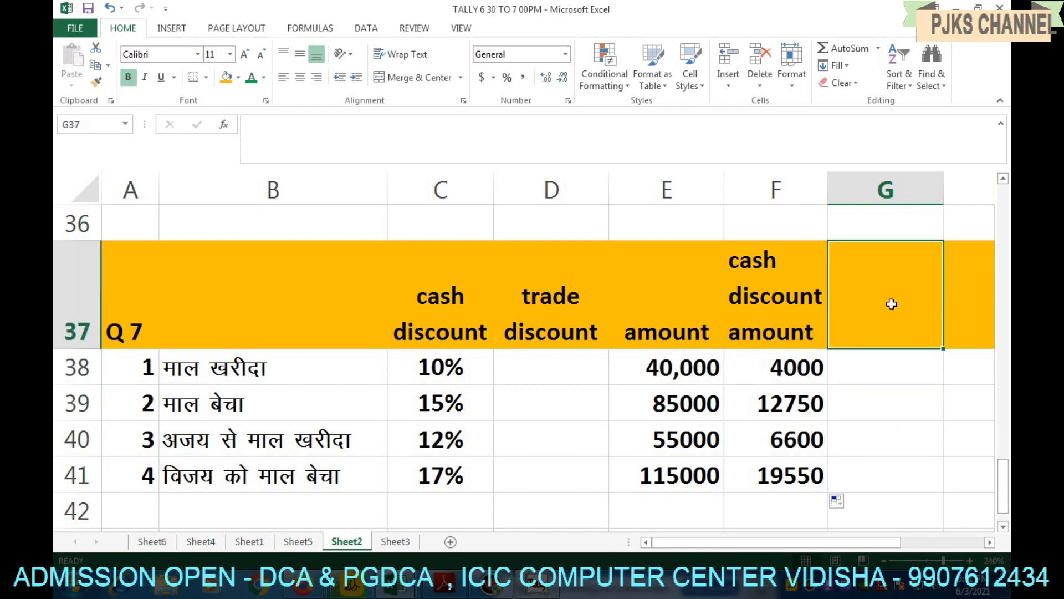
pyautogui.write('net')
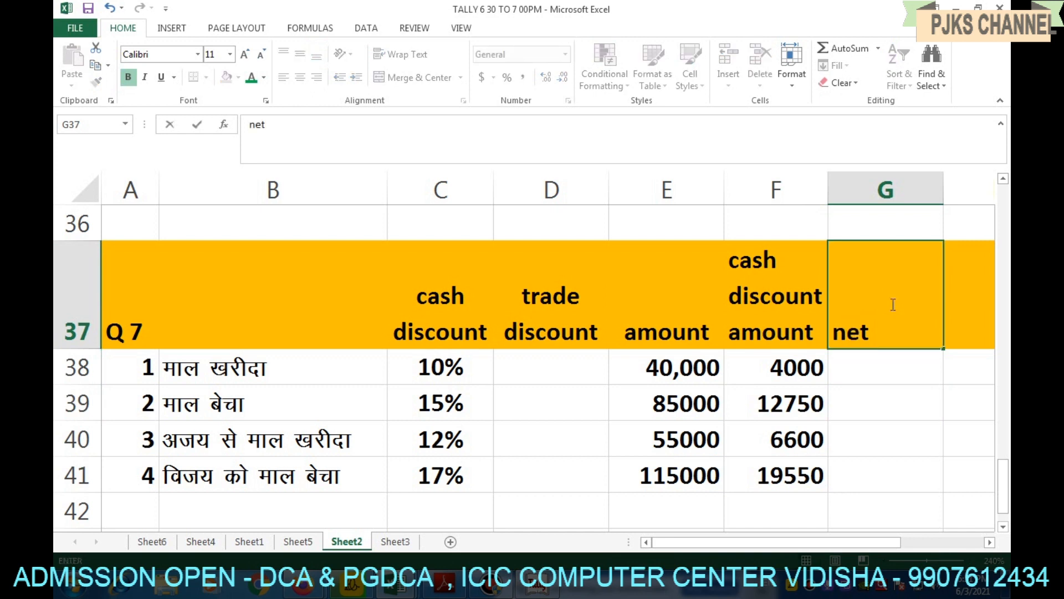
pyautogui.write(' amount')
pyautogui.press('Return')
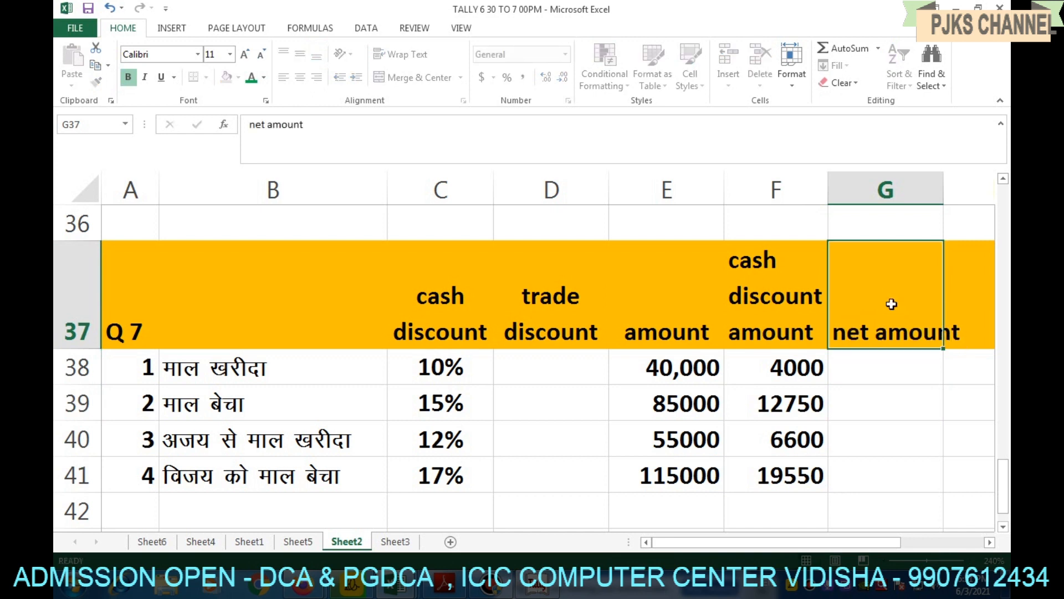
pyautogui.click(893, 295)
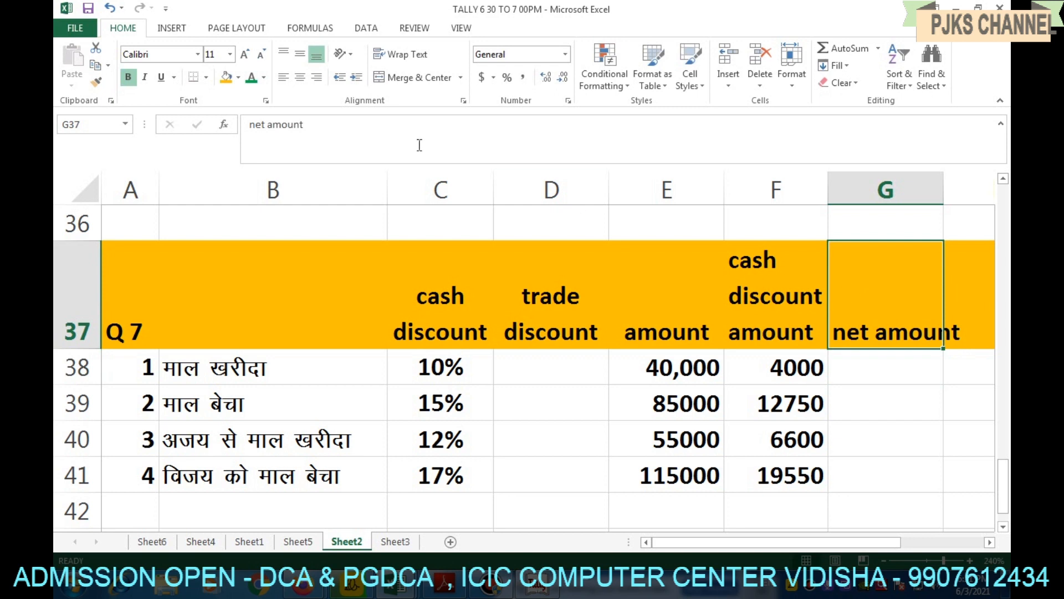
pyautogui.click(400, 54)
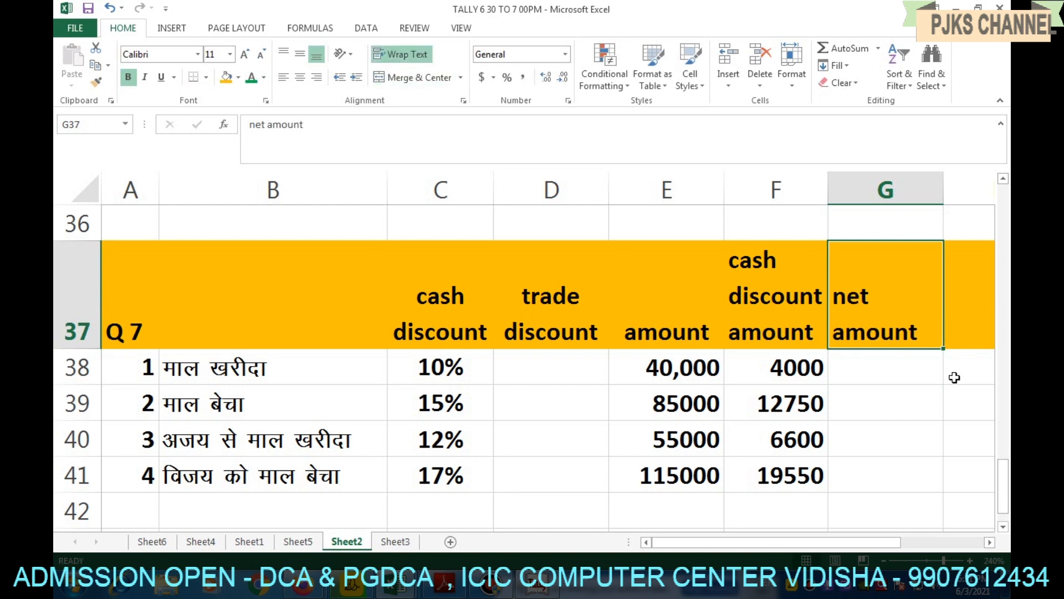
pyautogui.click(886, 379)
pyautogui.moveTo(943, 190); pyautogui.dragTo(924, 190)
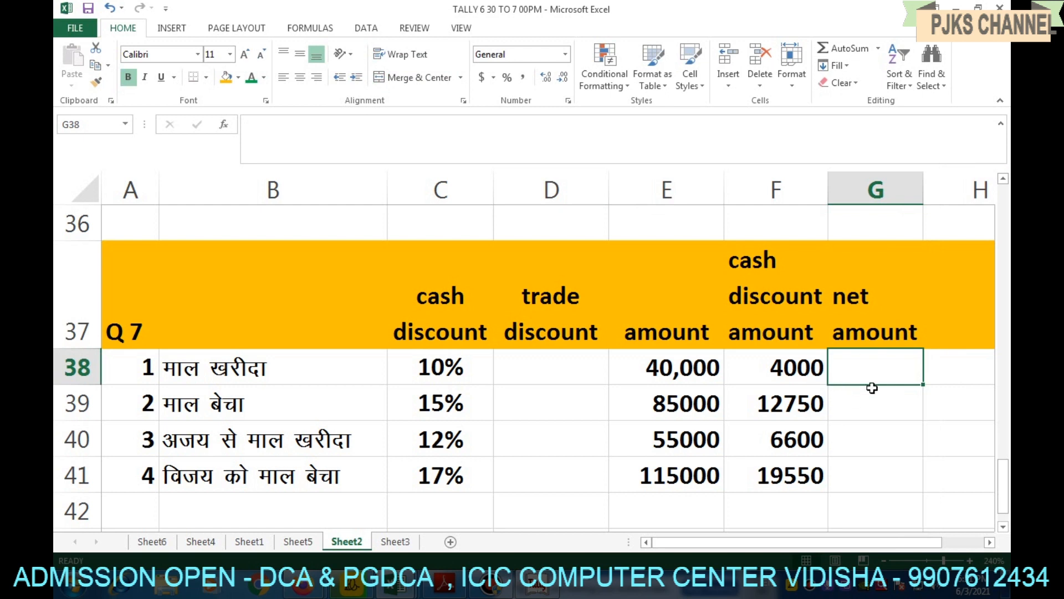
# - Calculate the net amount in G38 with the formula =E38-F38 and fill it down through G41
pyautogui.write('=')
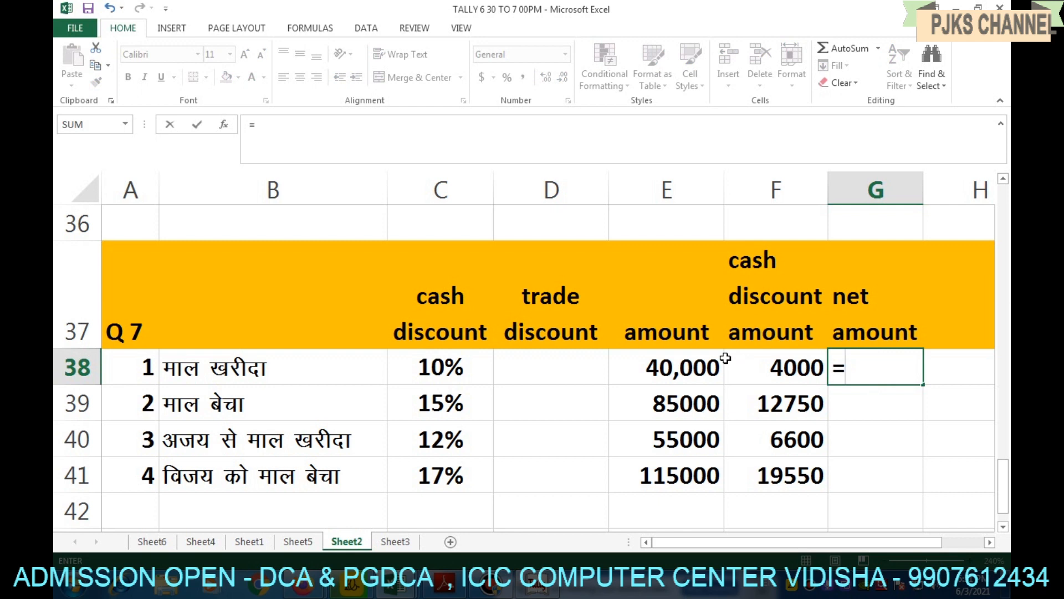
pyautogui.click(677, 362)
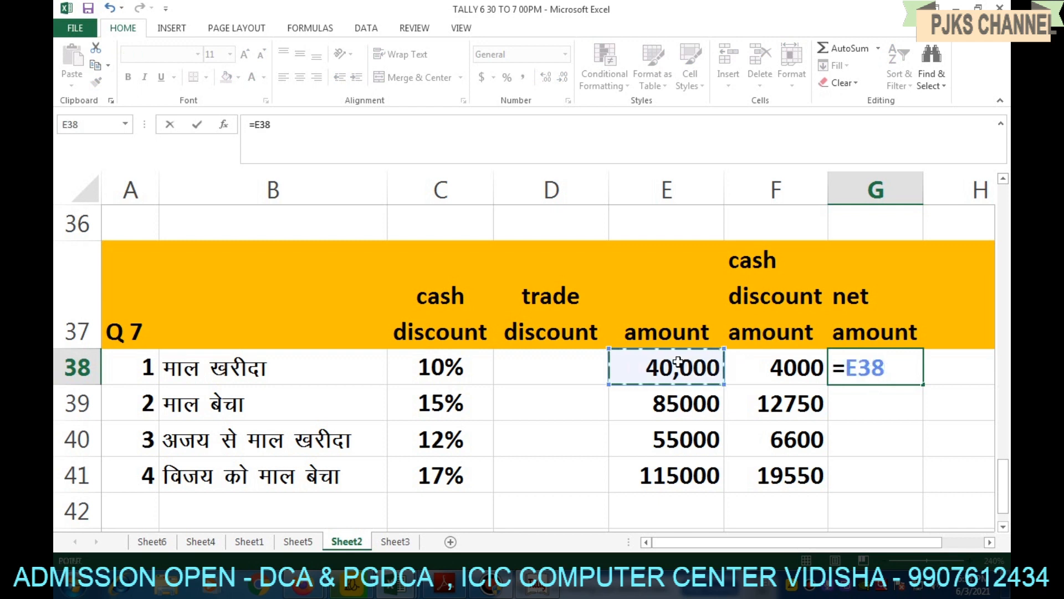
pyautogui.write('-')
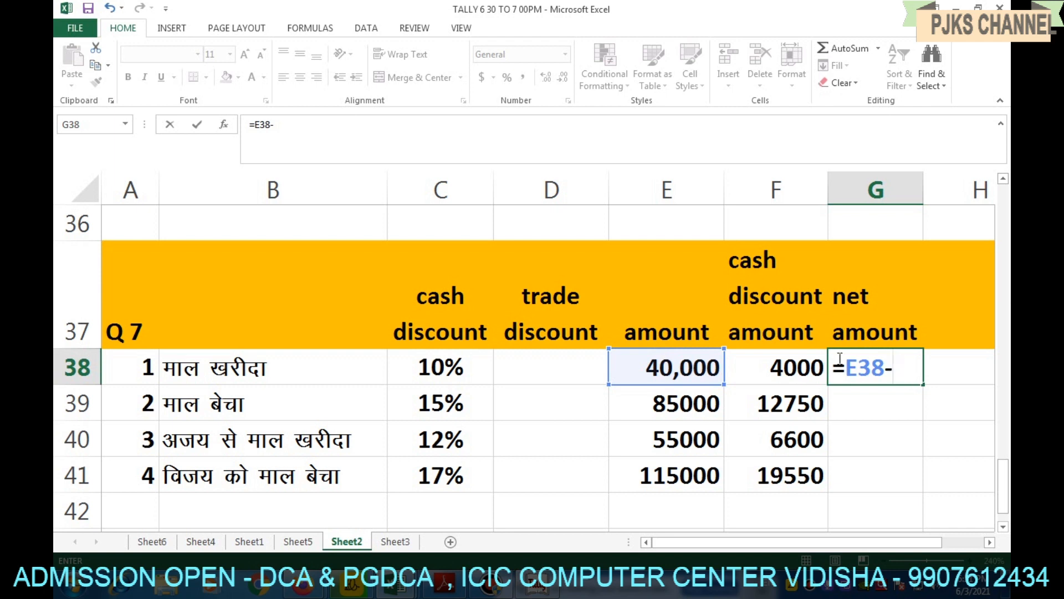
pyautogui.click(783, 367)
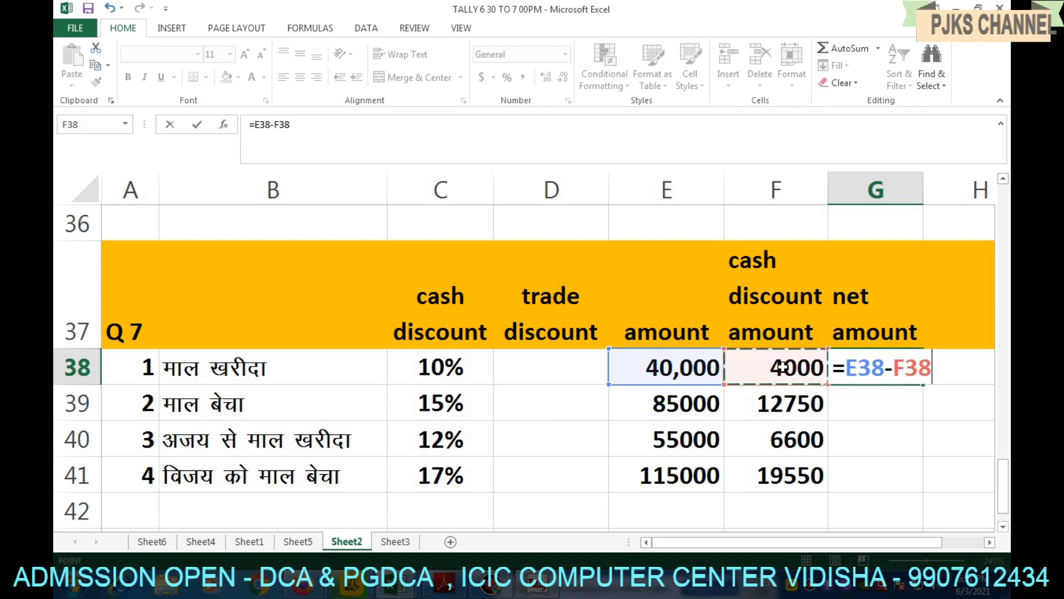
pyautogui.press('Return')
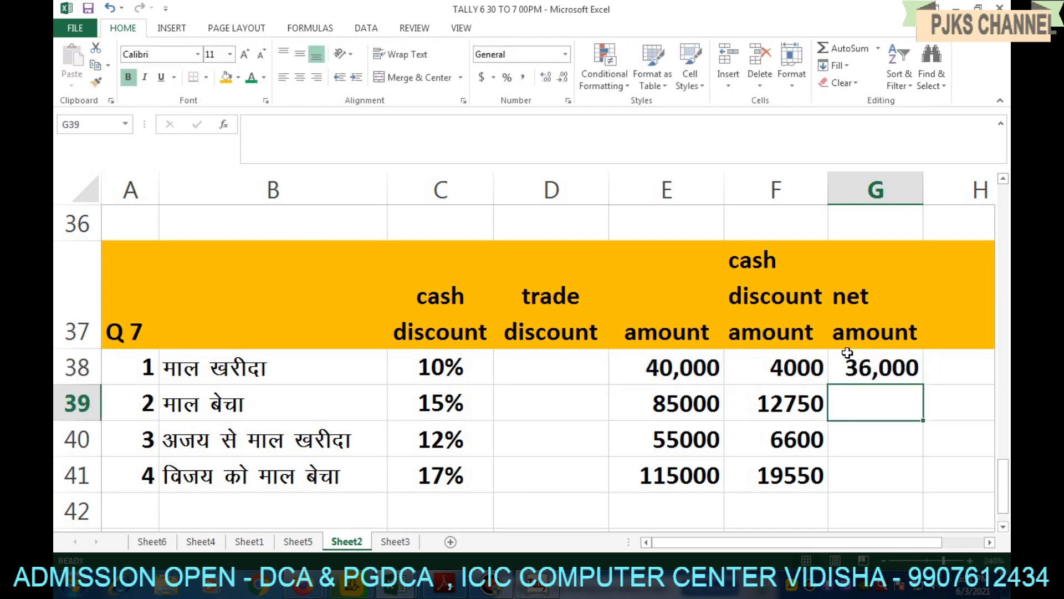
pyautogui.click(889, 364)
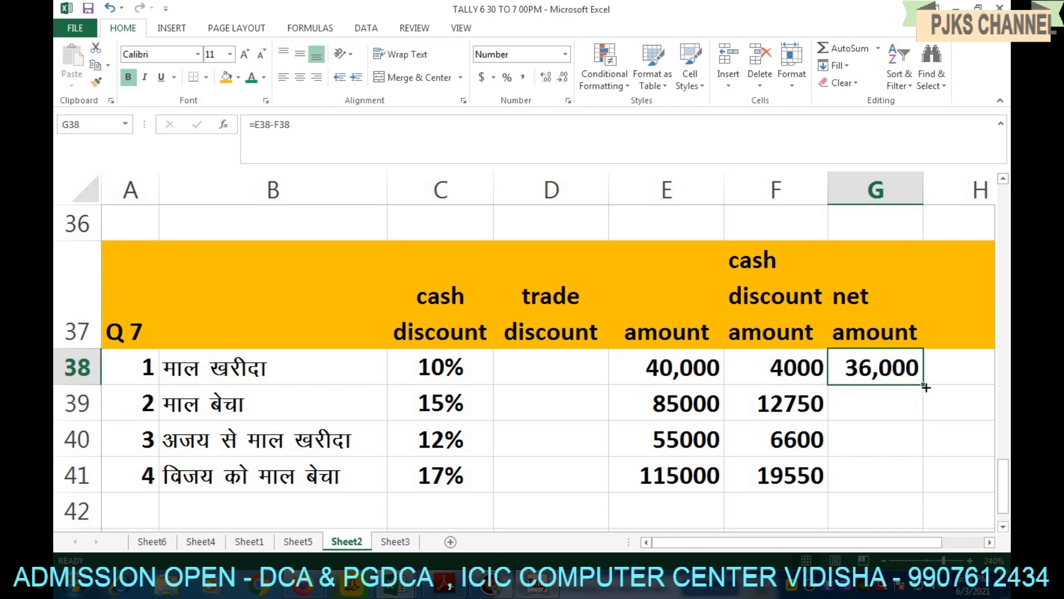
pyautogui.moveTo(925, 386); pyautogui.dragTo(922, 479)
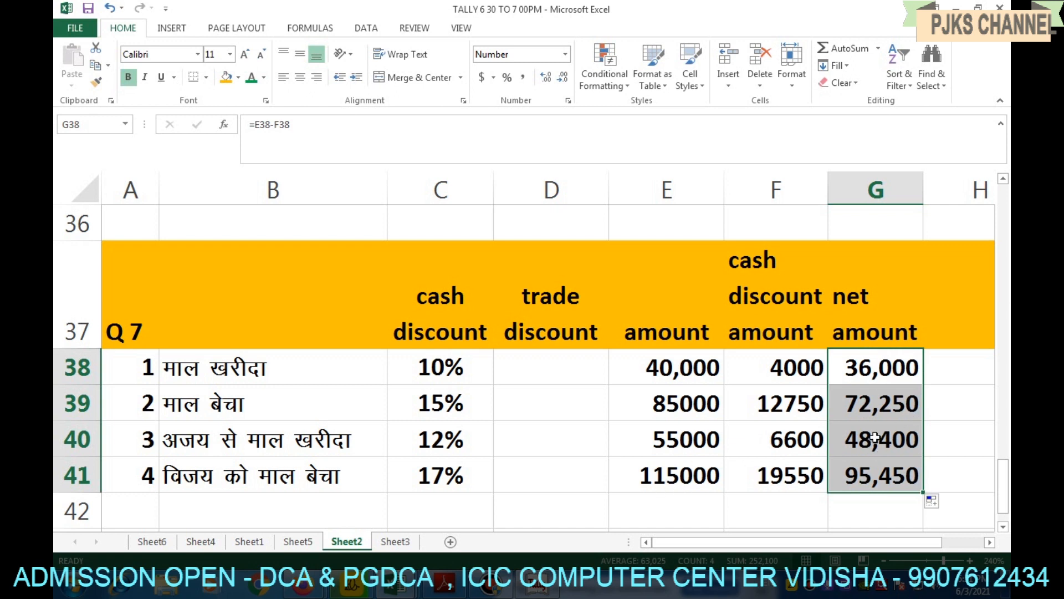
# - Hide the empty trade discount column D
pyautogui.click(549, 416)
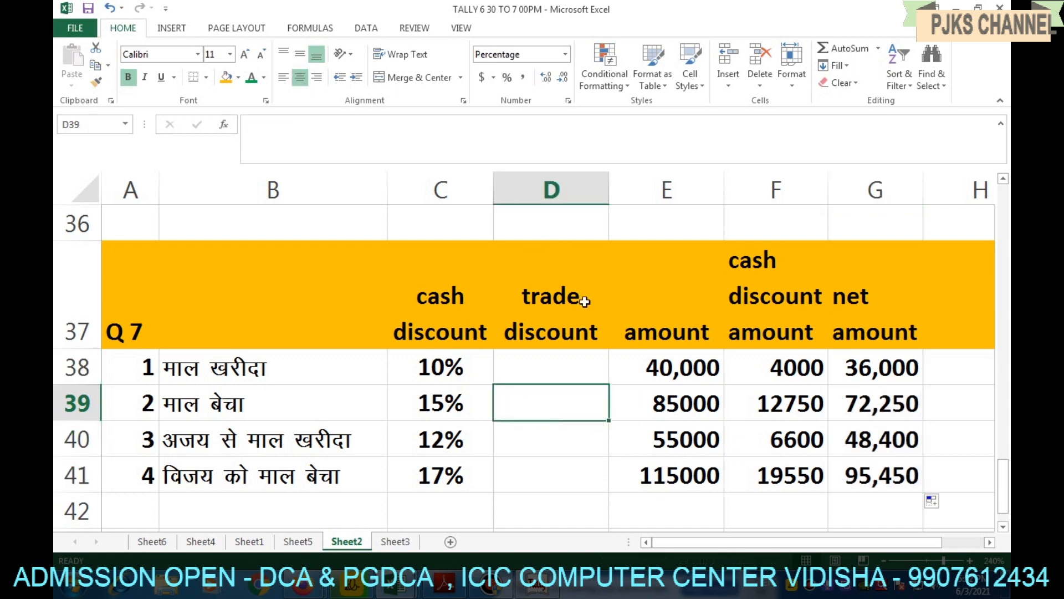
pyautogui.rightClick(555, 193)
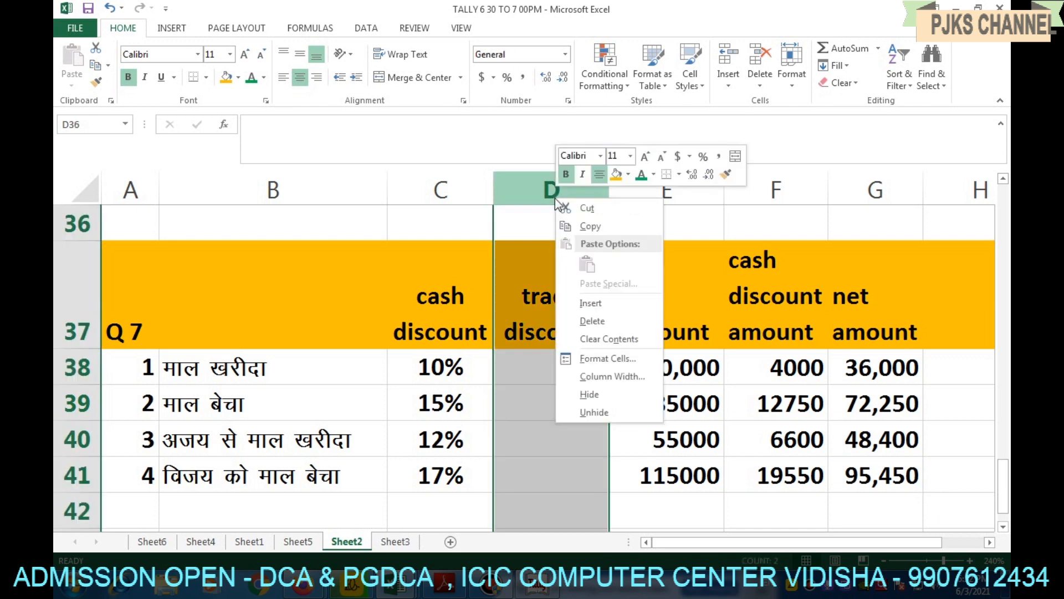
pyautogui.click(584, 394)
pyautogui.click(590, 441)
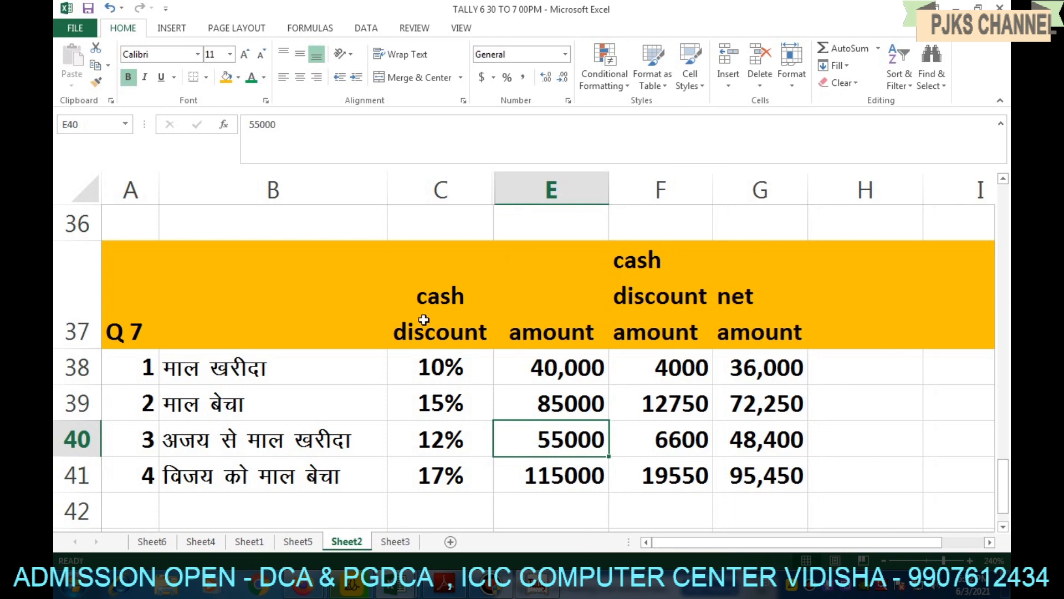
pyautogui.click(894, 409)
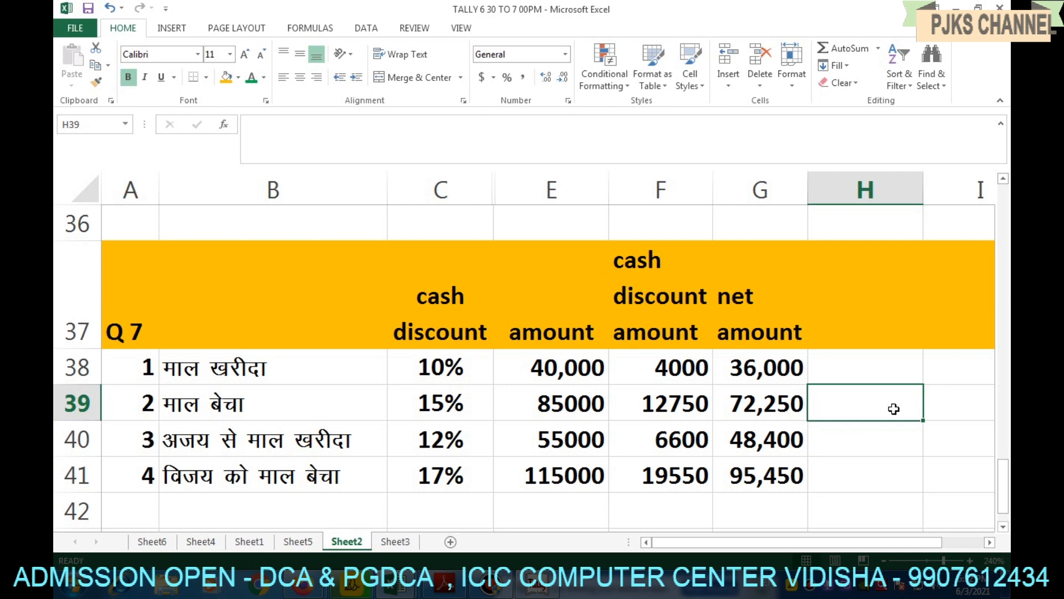
# - Review the earlier journal entries on Sheet3, including the purchase and sales entries in rows 17 to 21
pyautogui.click(395, 541)
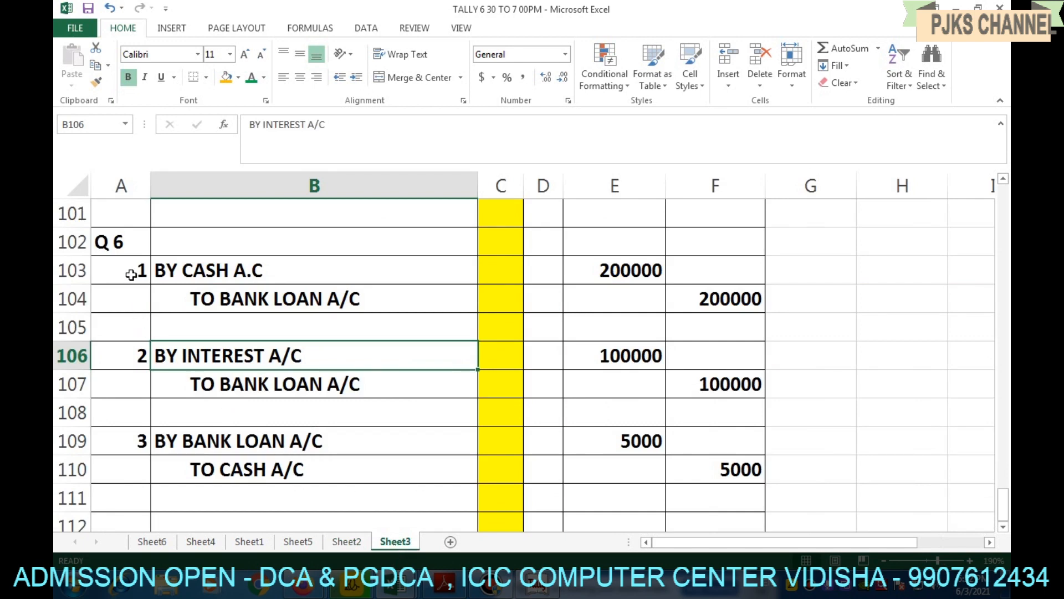
pyautogui.moveTo(128, 244); pyautogui.dragTo(402, 430)
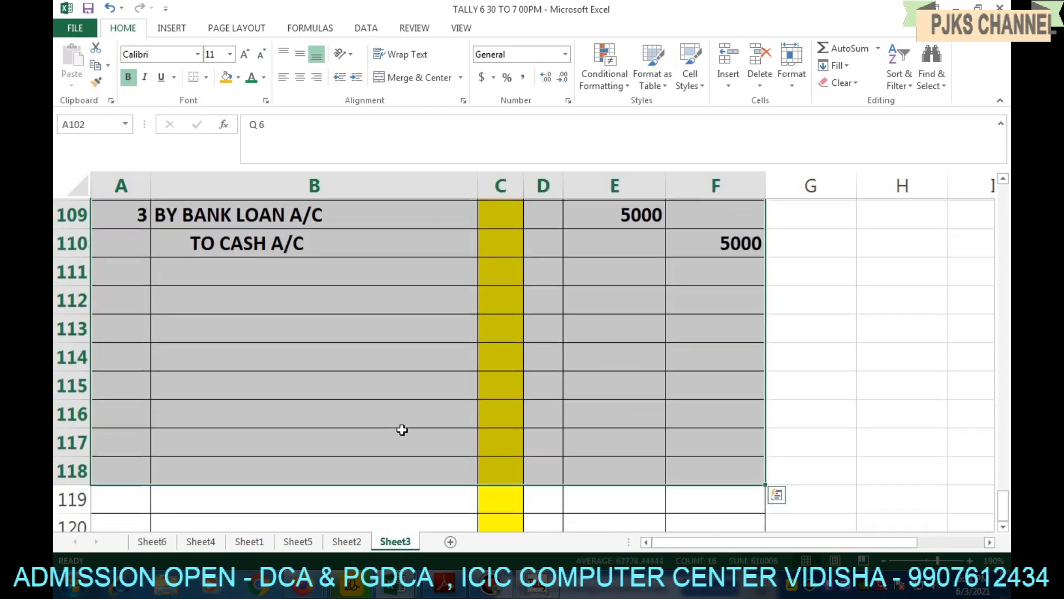
pyautogui.scroll(20, 402, 430)
pyautogui.scroll(-7, 391, 420)
pyautogui.scroll(-3, 390, 420)
pyautogui.scroll(1, 326, 477)
pyautogui.scroll(-6, 141, 314)
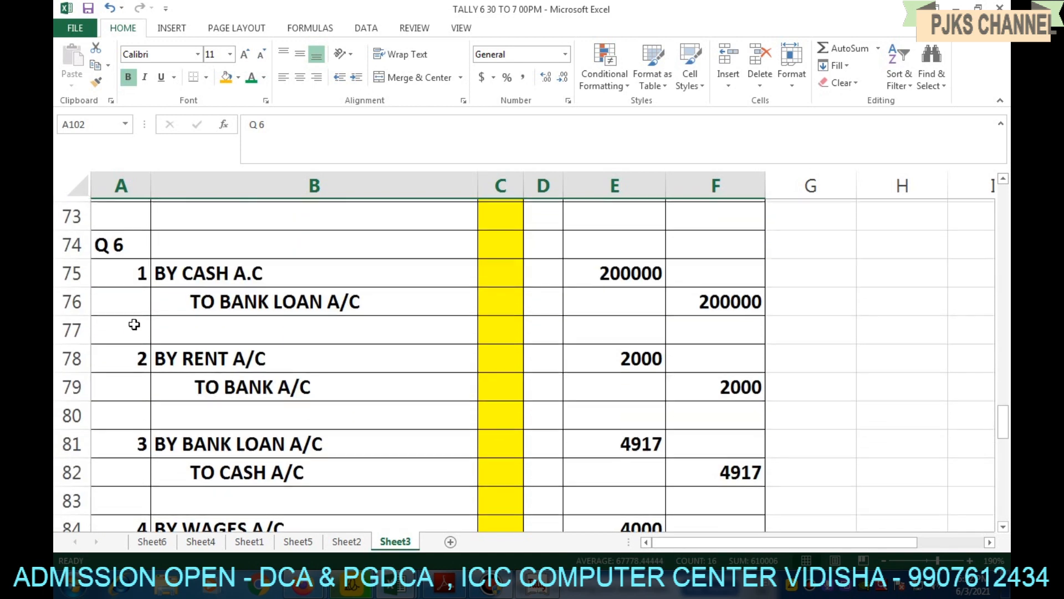
pyautogui.scroll(20, 136, 327)
pyautogui.scroll(-4, 143, 327)
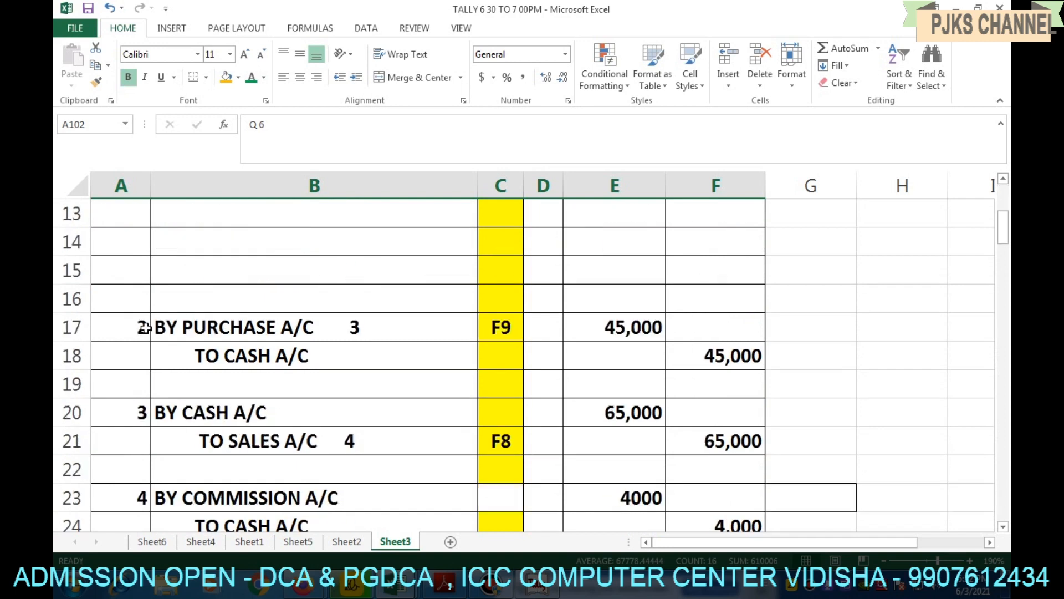
pyautogui.scroll(-4, 143, 327)
pyautogui.scroll(4, 143, 327)
pyautogui.moveTo(113, 332); pyautogui.dragTo(704, 444)
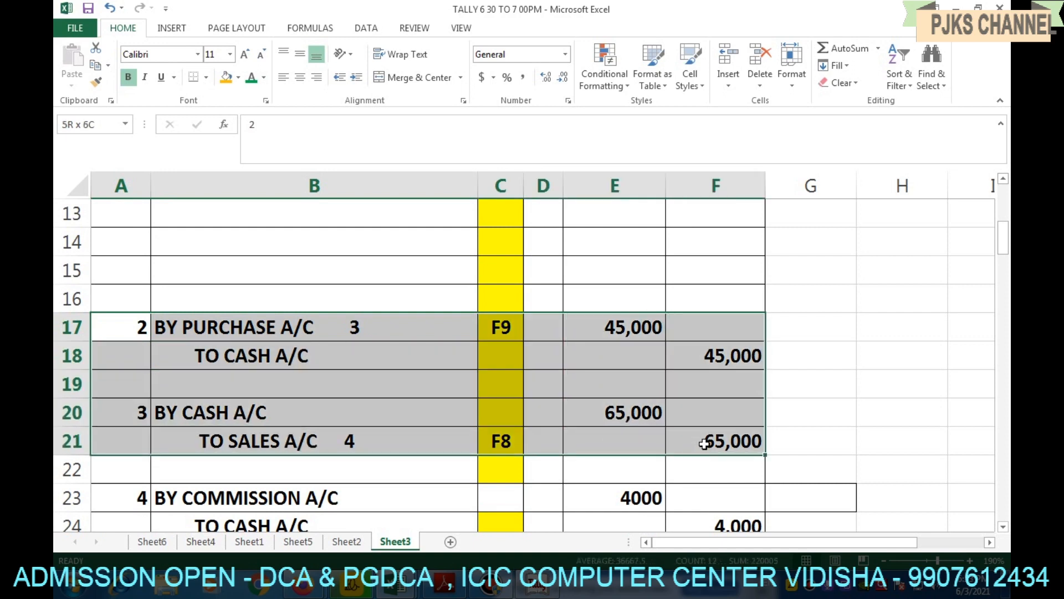
pyautogui.scroll(-20, 308, 418)
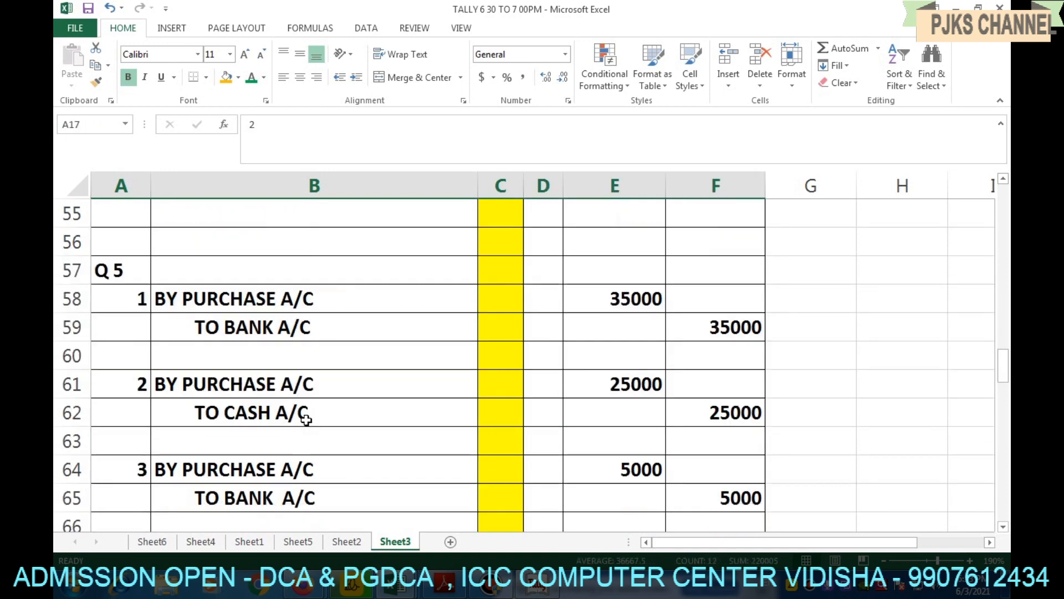
# - Copy the Q 6 journal block A102:F110 to A113 and change the copy's heading to Q 7
pyautogui.scroll(12, 306, 420)
pyautogui.scroll(-1, 313, 414)
pyautogui.moveTo(120, 271); pyautogui.dragTo(750, 237)
pyautogui.hotkey('ctrl', 'c')
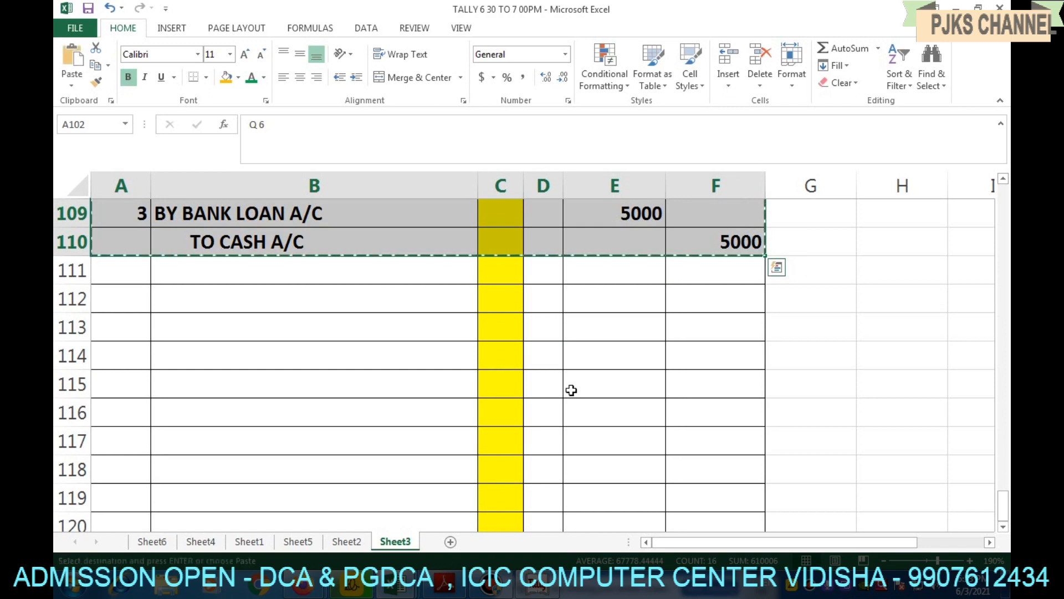
pyautogui.click(117, 327)
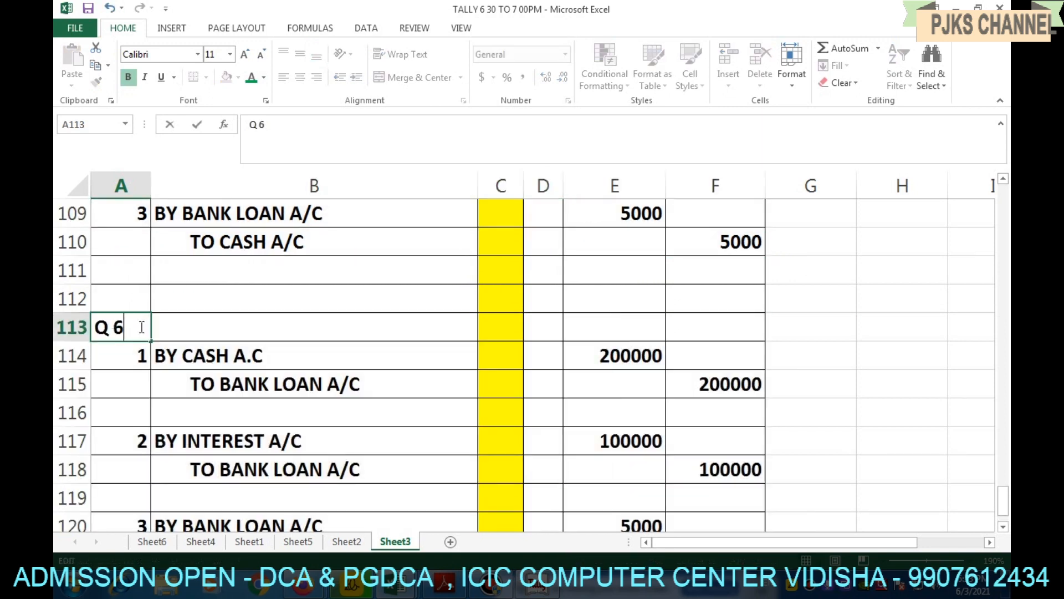
pyautogui.press('BackSpace')
pyautogui.click(303, 452)
# - Check the Q 7 table on Sheet2, and clear the copied account names from B114:B122 on Sheet3
pyautogui.moveTo(268, 357); pyautogui.dragTo(276, 480)
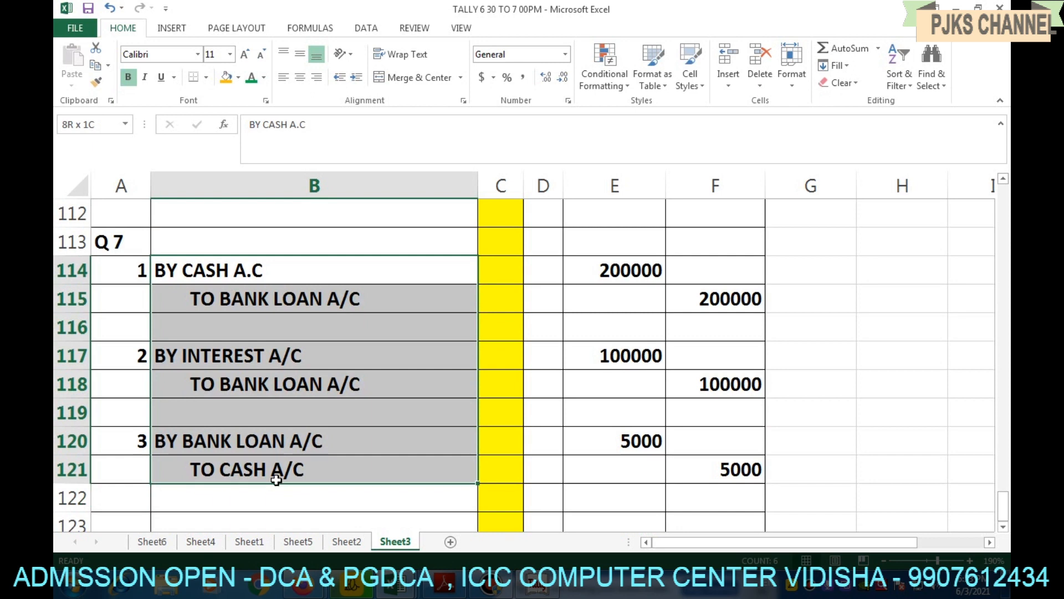
pyautogui.click(276, 480)
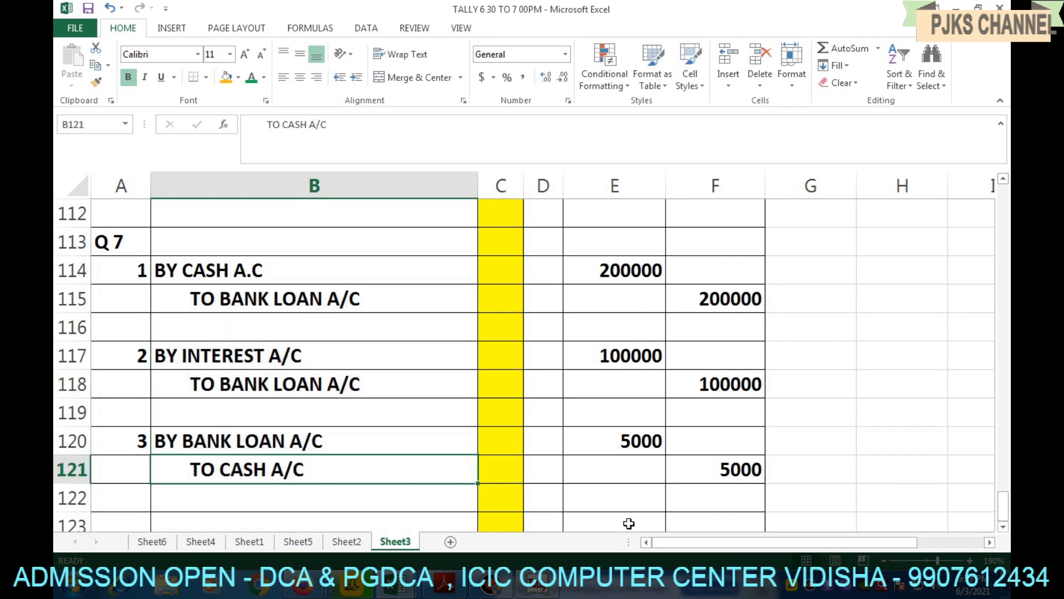
pyautogui.click(346, 541)
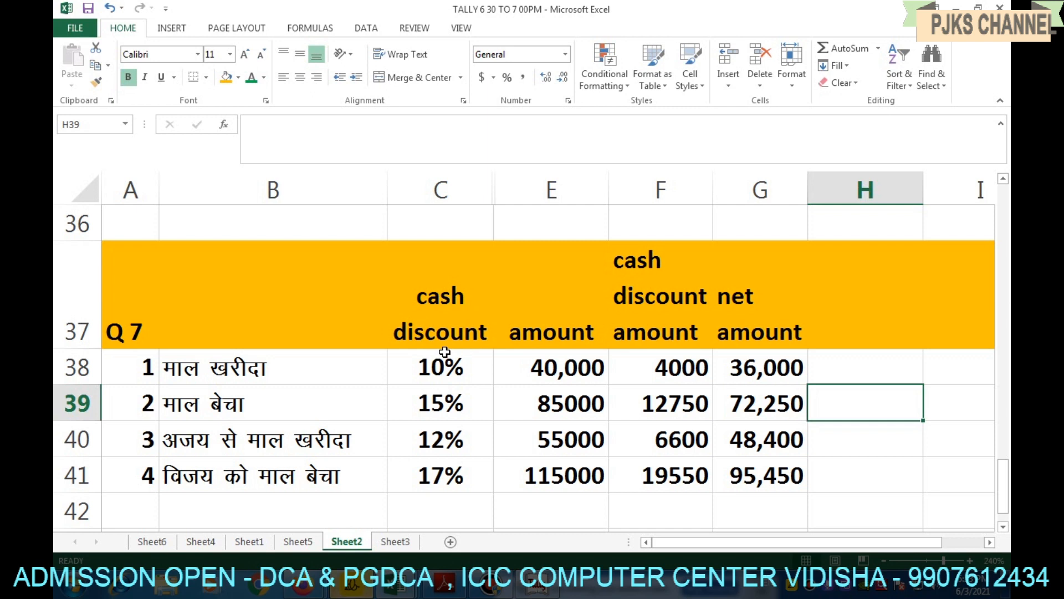
pyautogui.click(393, 540)
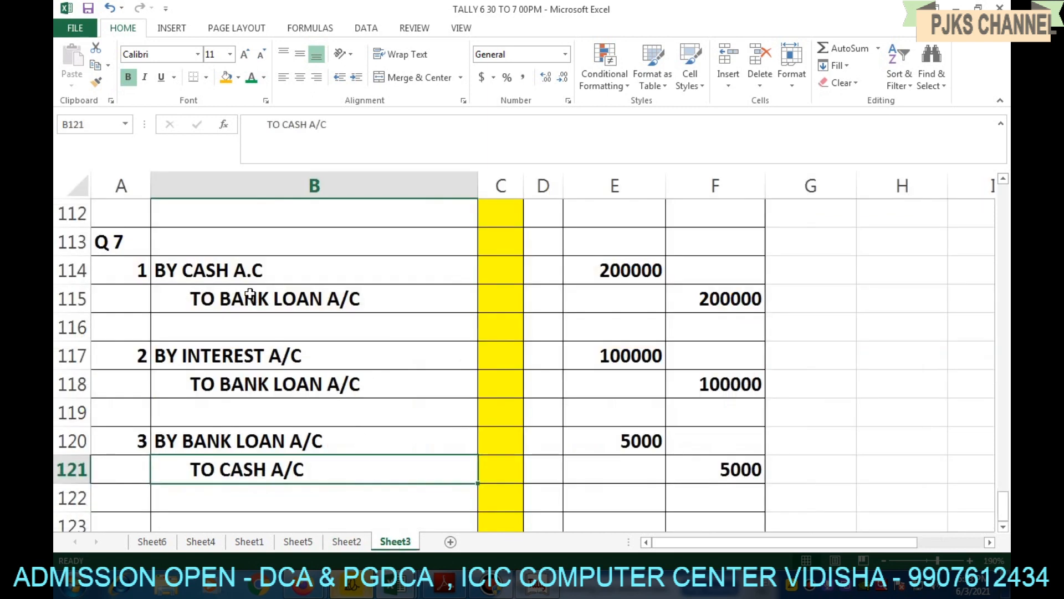
pyautogui.moveTo(257, 270); pyautogui.dragTo(291, 490)
pyautogui.press('Delete')
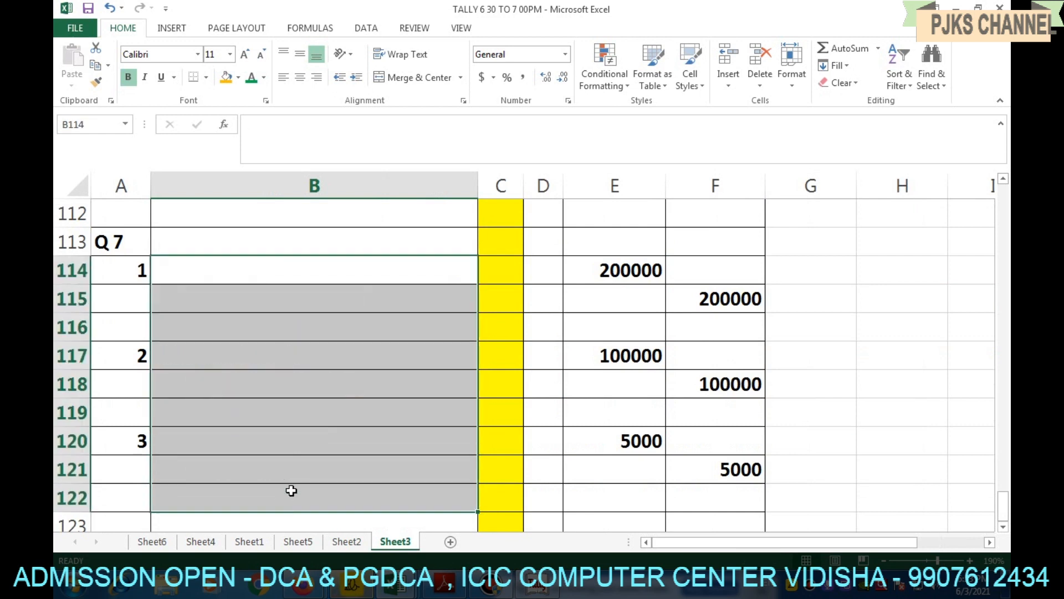
pyautogui.click(237, 269)
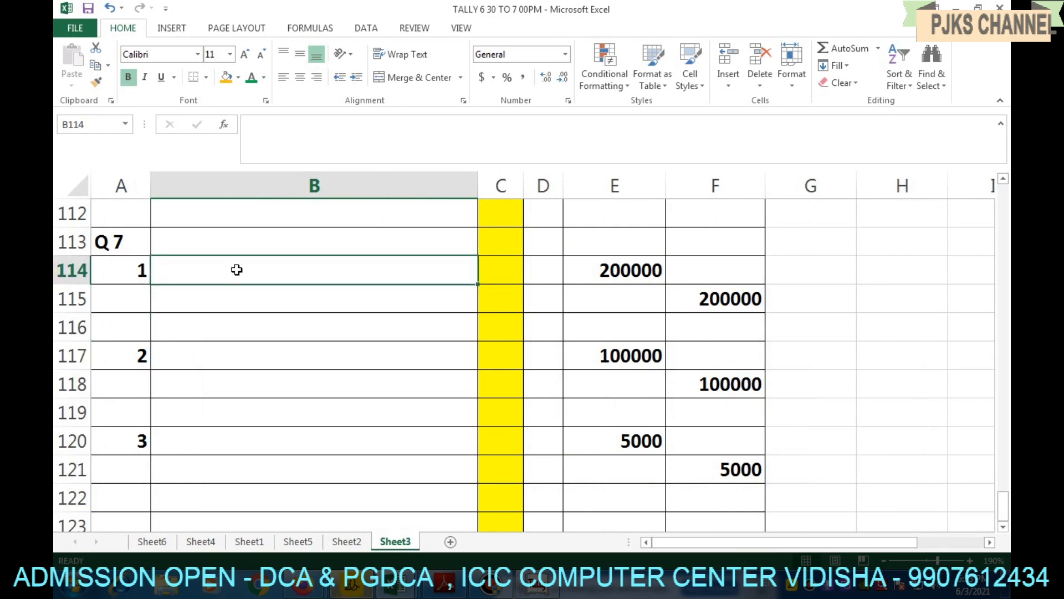
pyautogui.write('by purchase a/c')
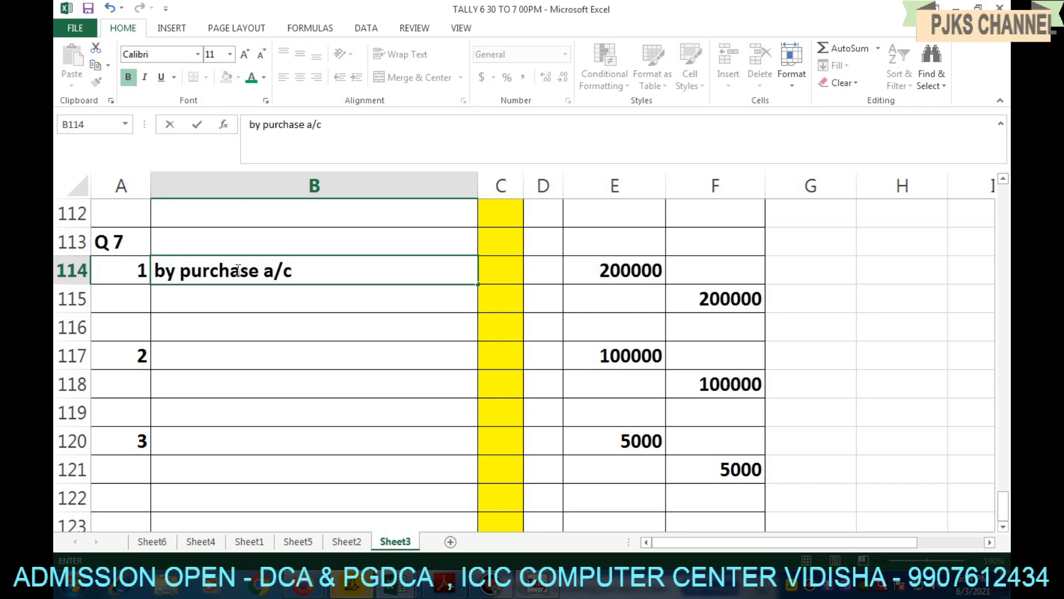
pyautogui.press('Return')
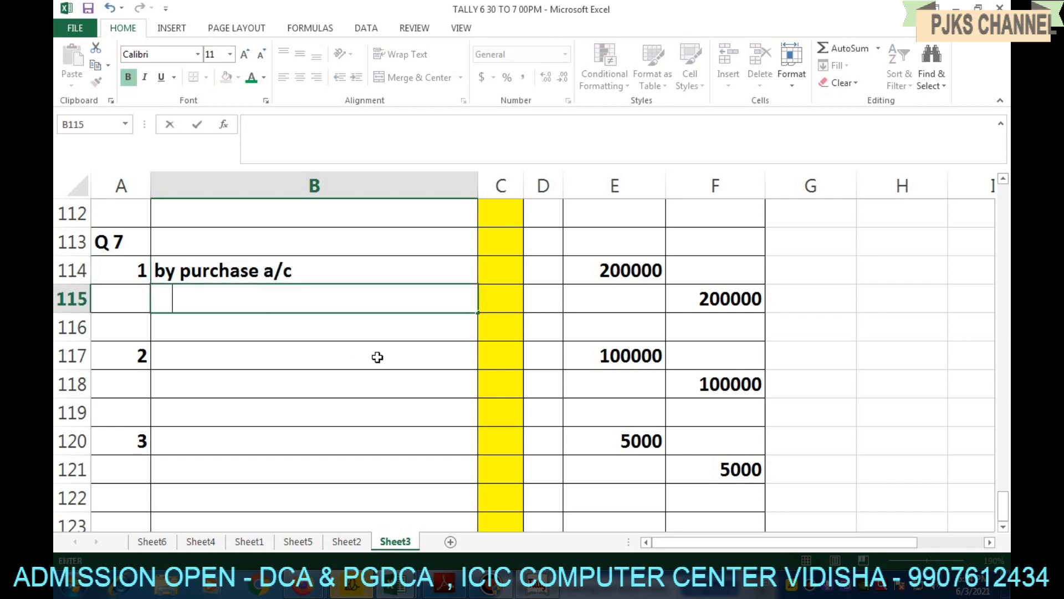
pyautogui.write('o')
pyautogui.write('to')
pyautogui.write('cash a/c')
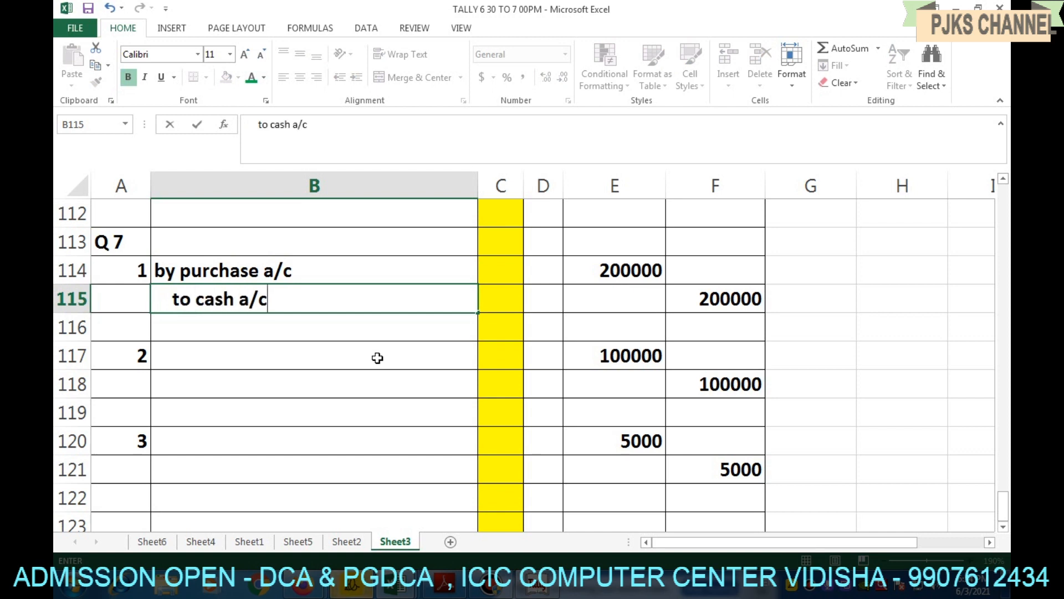
pyautogui.click(226, 271)
pyautogui.click(230, 291)
pyautogui.moveTo(237, 277); pyautogui.dragTo(254, 297)
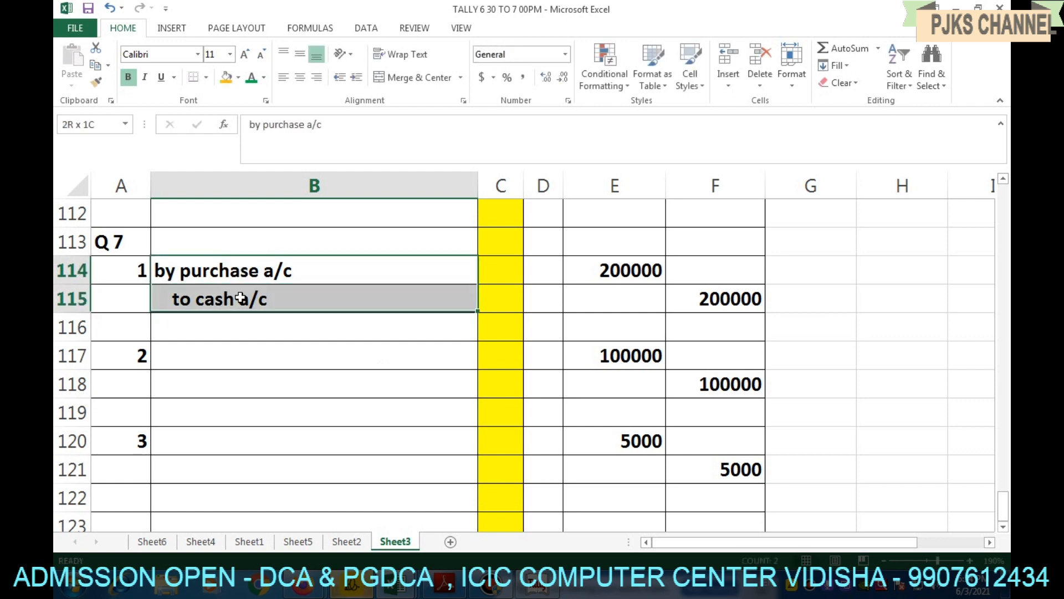
pyautogui.press('Delete')
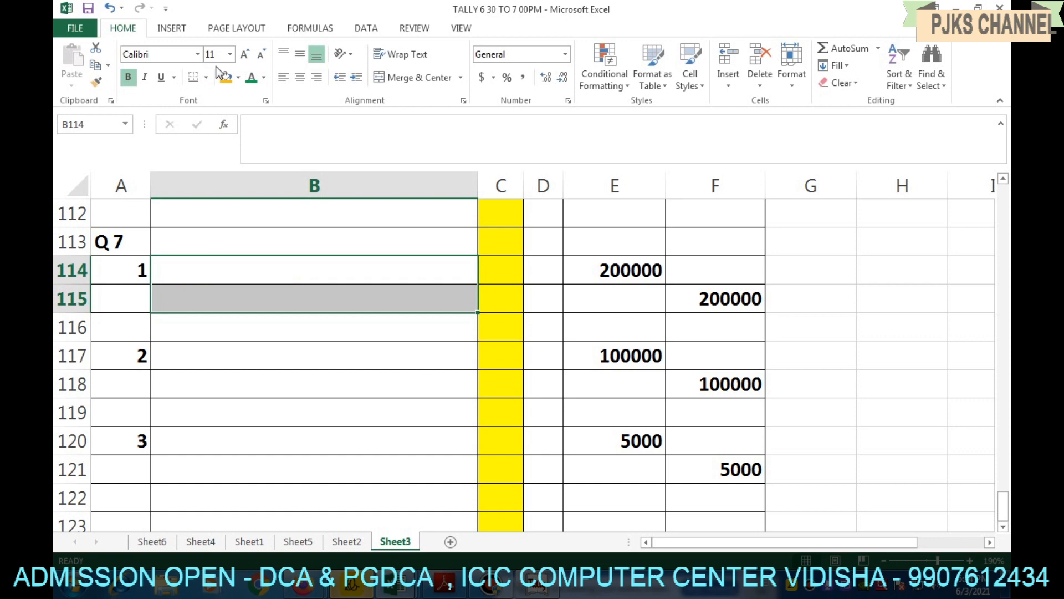
# - Enter BY PURCHASE A/C in B114 and an indented TO CASH A/C in B115
pyautogui.click(224, 277)
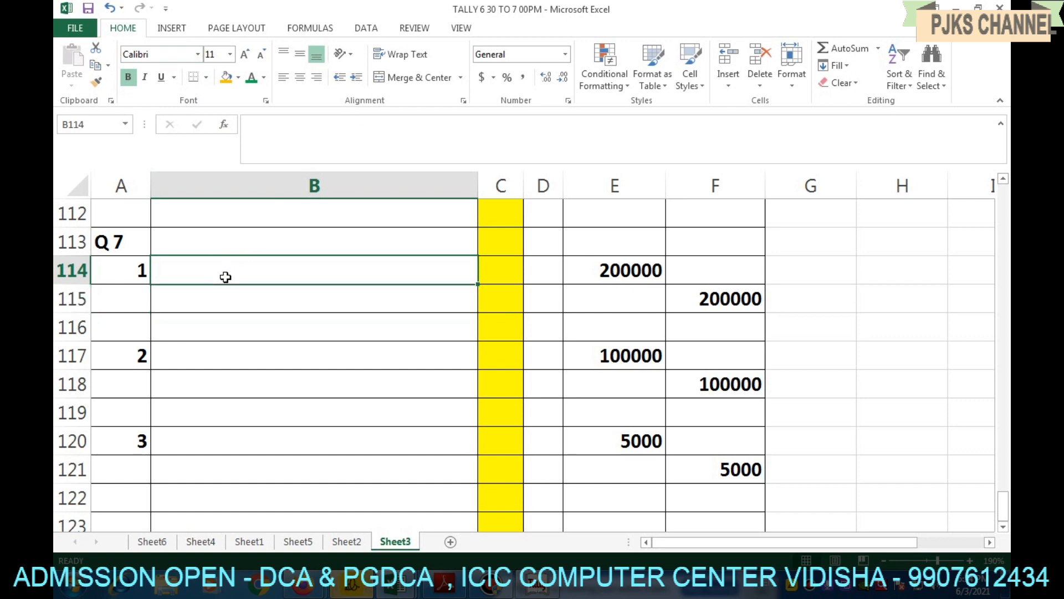
pyautogui.write('BY [')
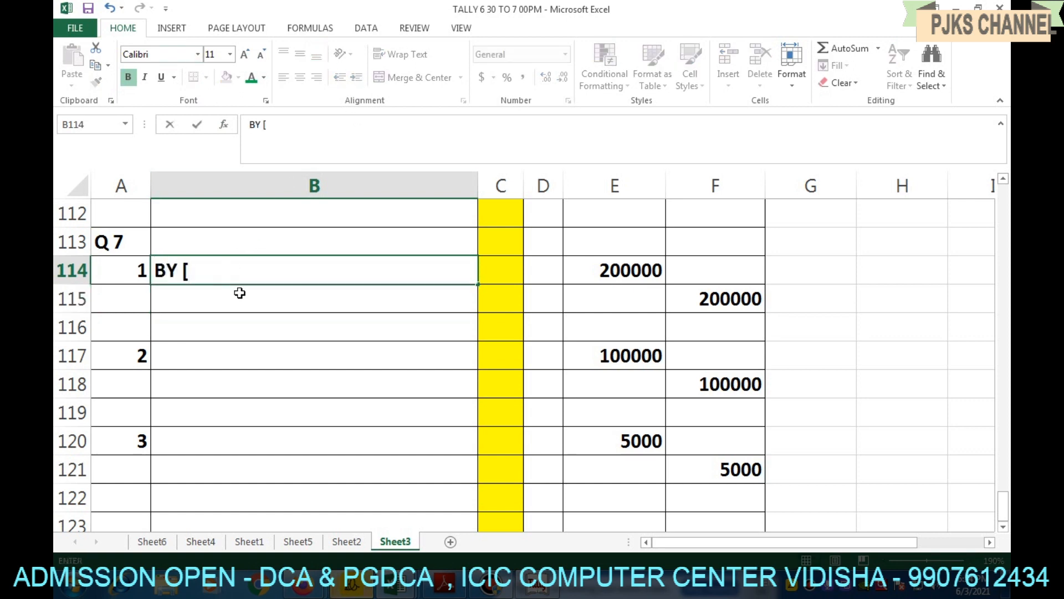
pyautogui.press('BackSpace')
pyautogui.write('PURCHAS')
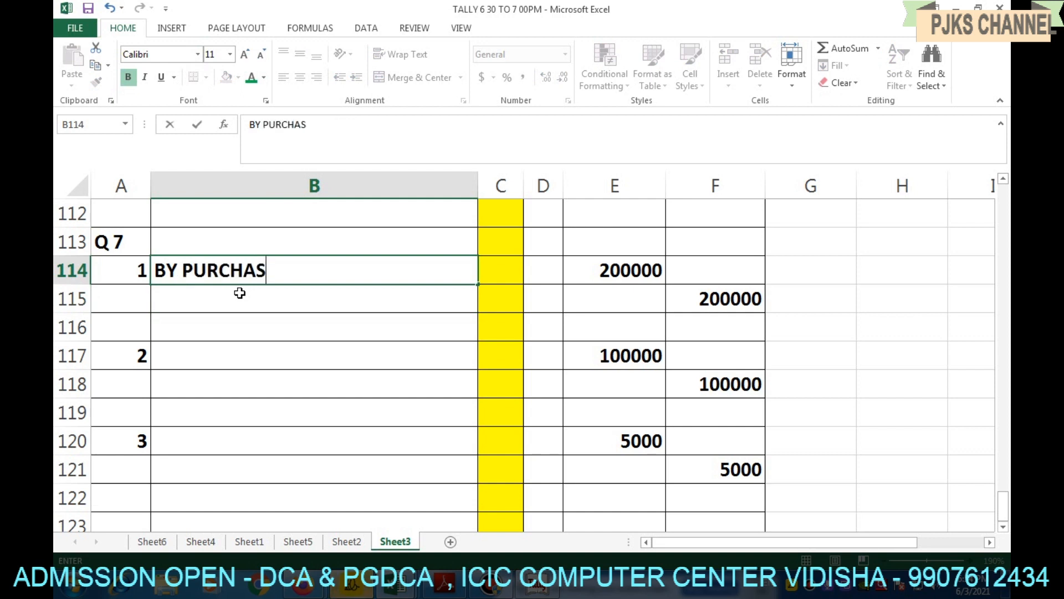
pyautogui.write('E A/C')
pyautogui.press('Return')
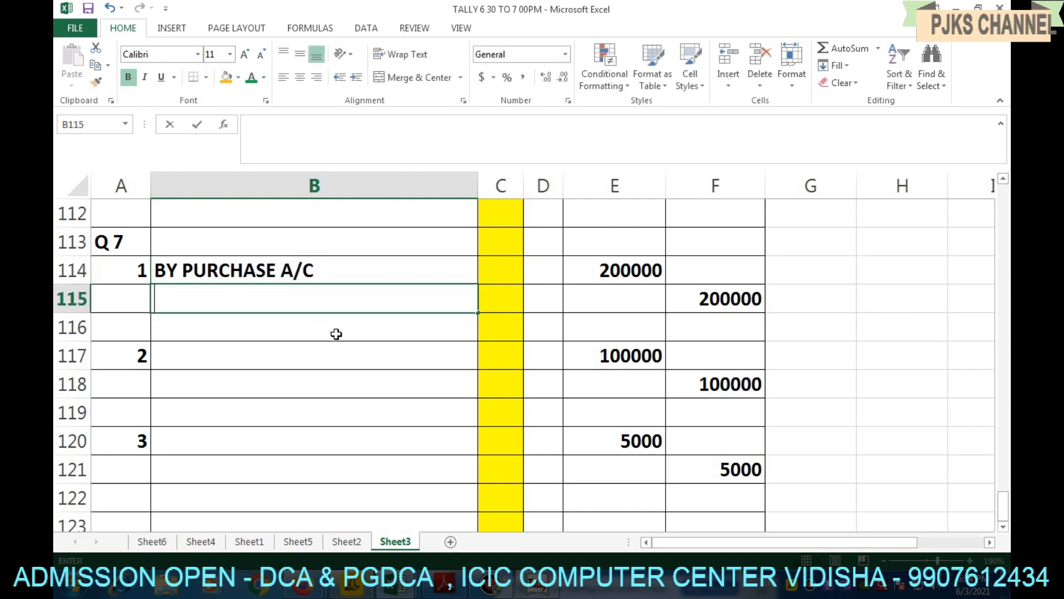
pyautogui.write('O')
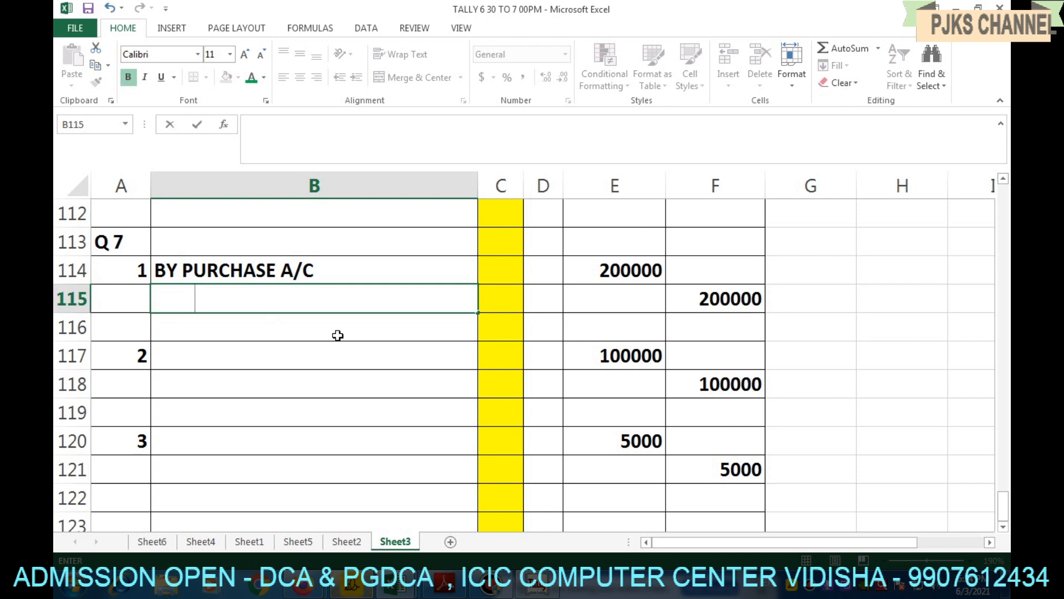
pyautogui.press('BackSpace')
pyautogui.write('TO CASH A/C')
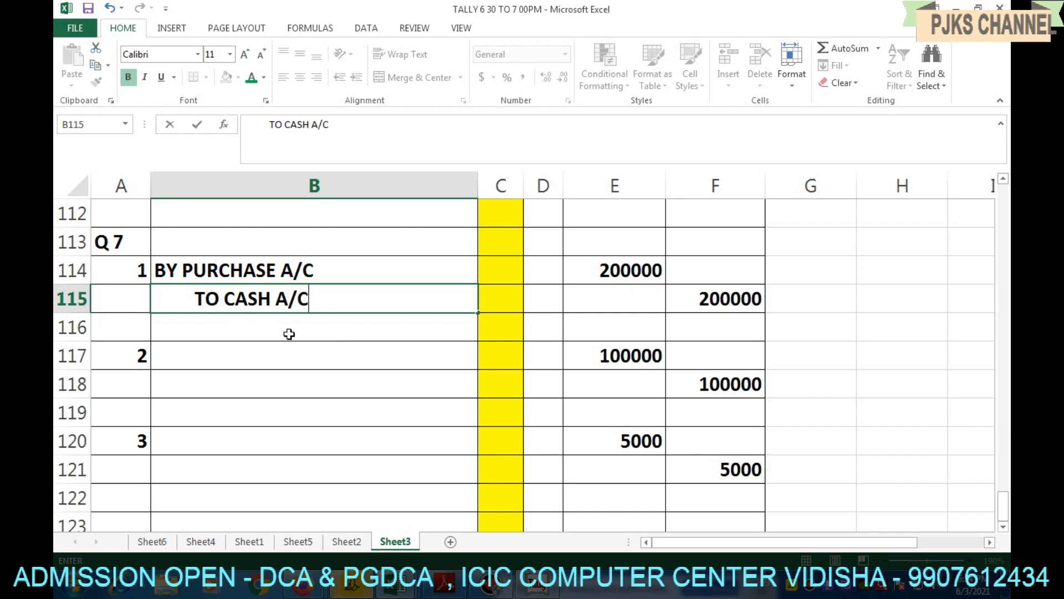
pyautogui.moveTo(203, 296); pyautogui.dragTo(326, 297)
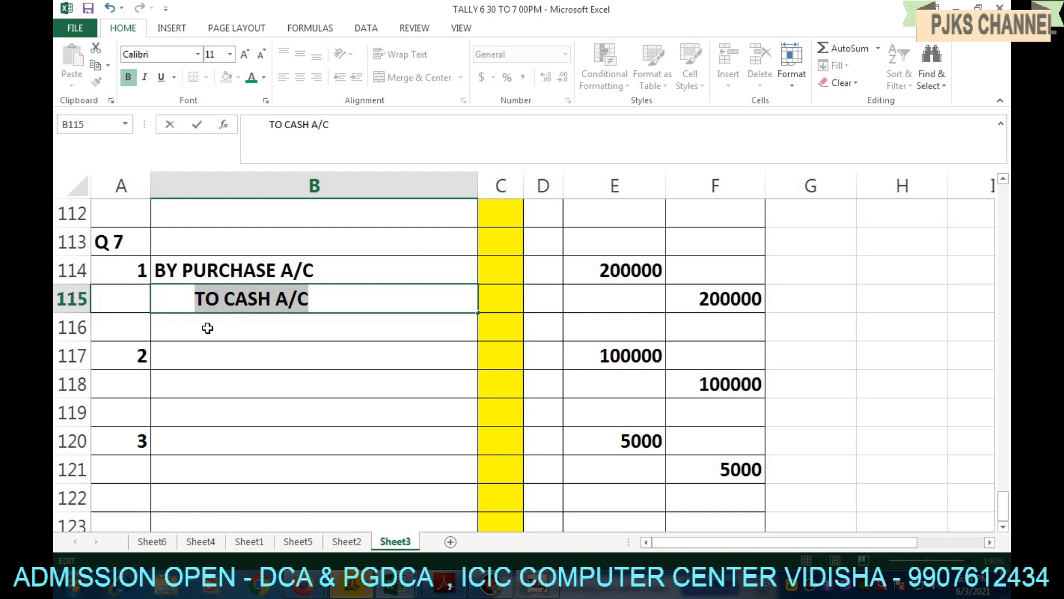
# - Enter TO DISCOUNT A/C in B116, indented in line with the cash account entry above
pyautogui.click(207, 328)
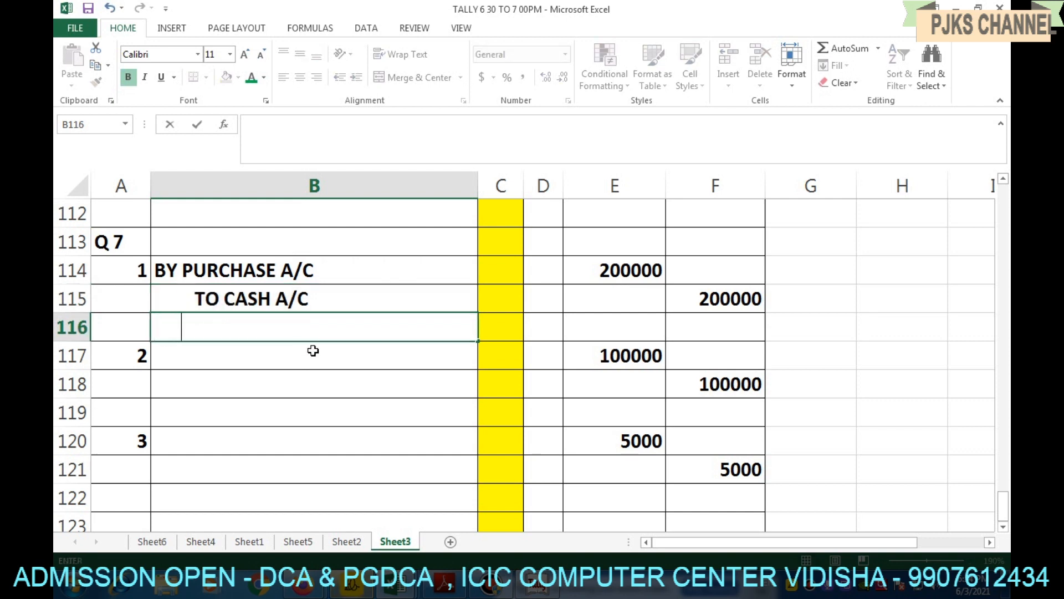
pyautogui.write('O')
pyautogui.press('BackSpace')
pyautogui.write('TO')
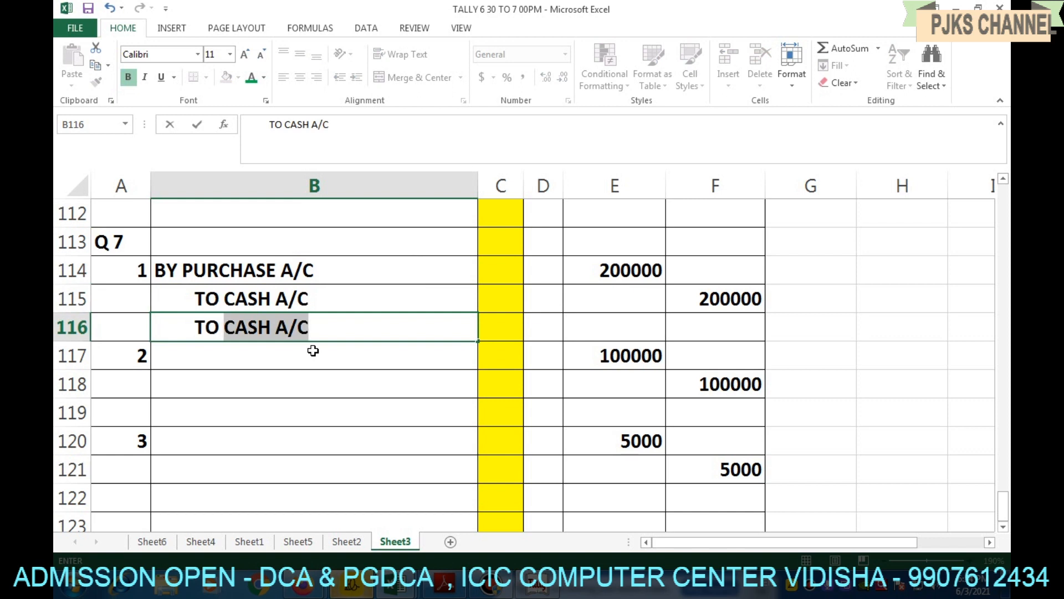
pyautogui.write(' DI')
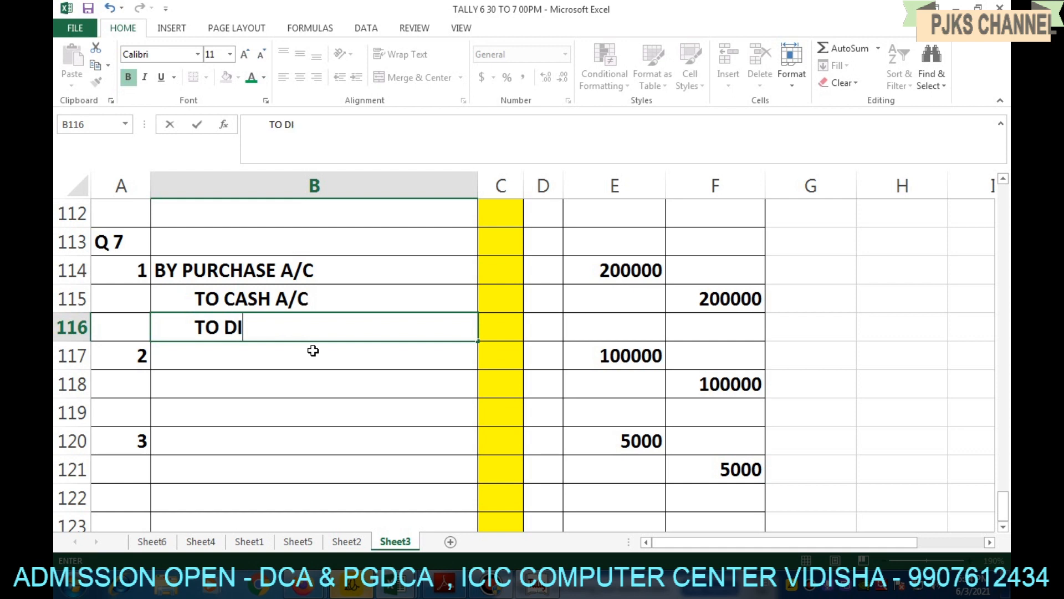
pyautogui.write('SCOUNT A/C')
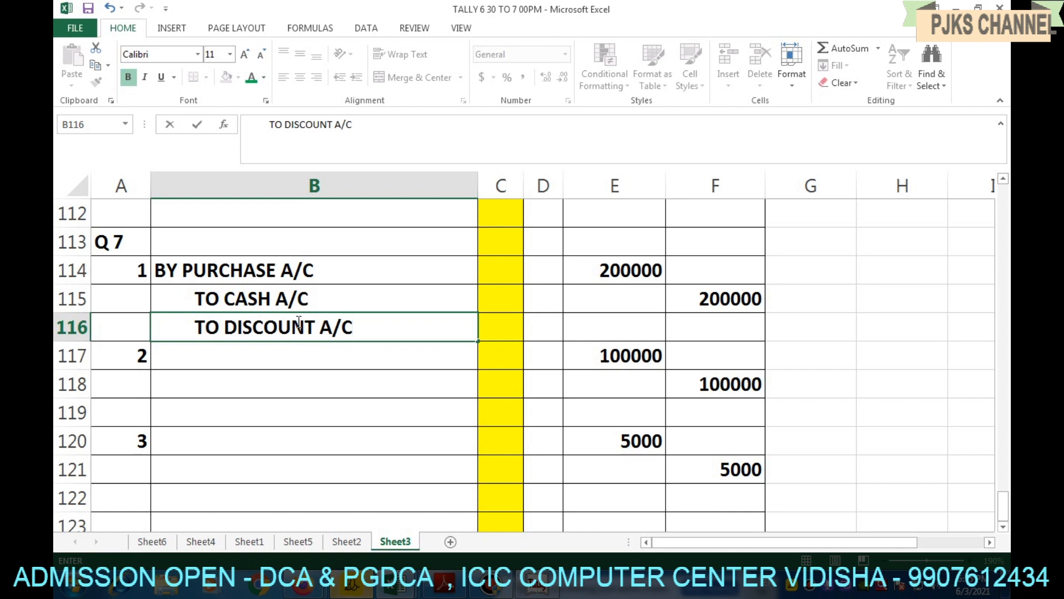
# - Clear the copied amounts from E114:F115 and the entry number from A117
pyautogui.click(633, 272)
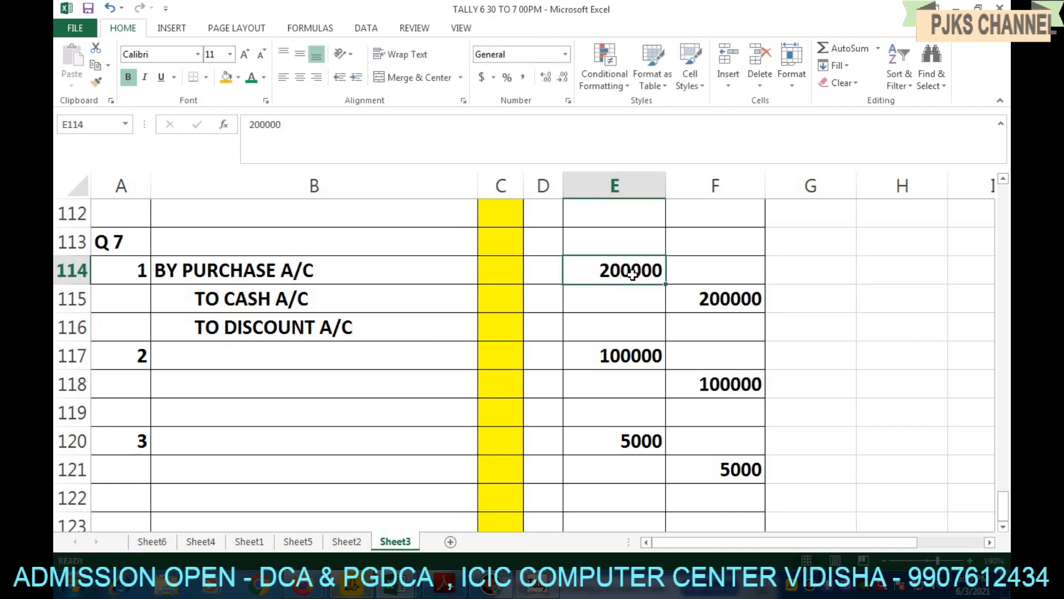
pyautogui.moveTo(632, 272); pyautogui.dragTo(721, 306)
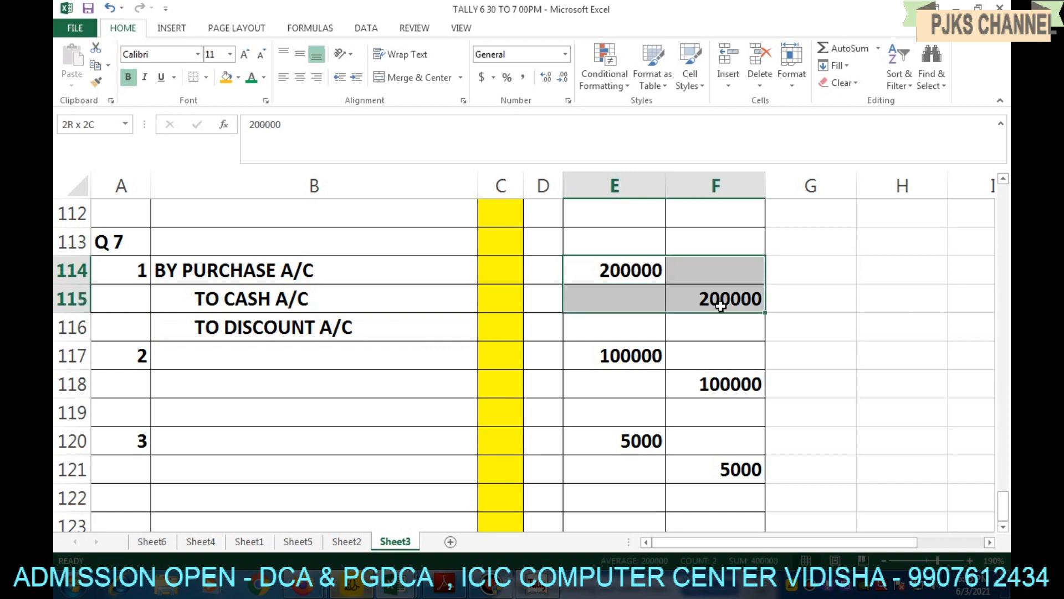
pyautogui.press('Delete')
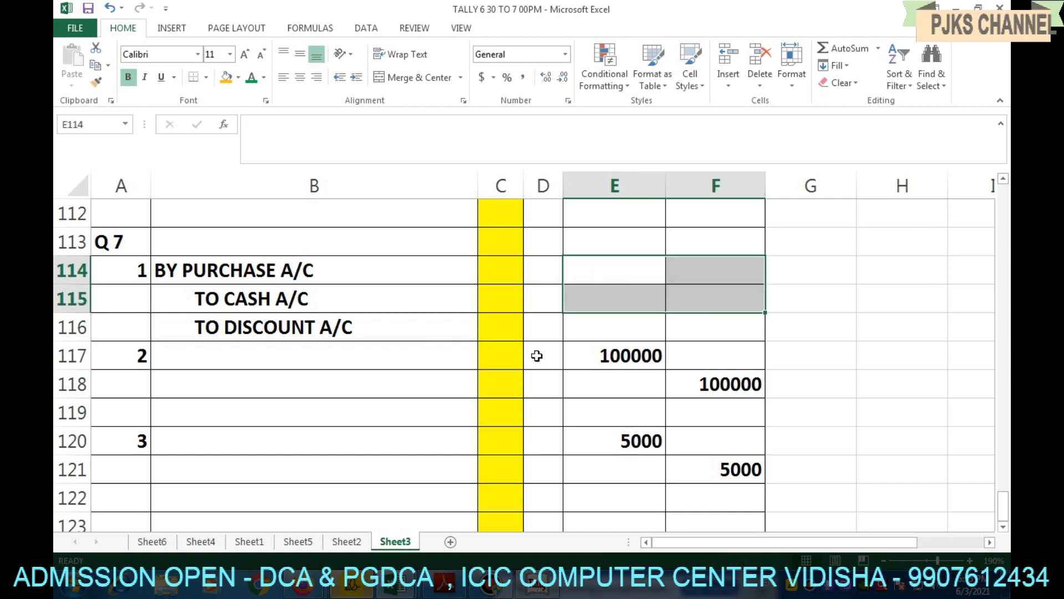
pyautogui.click(149, 360)
pyautogui.press('Delete')
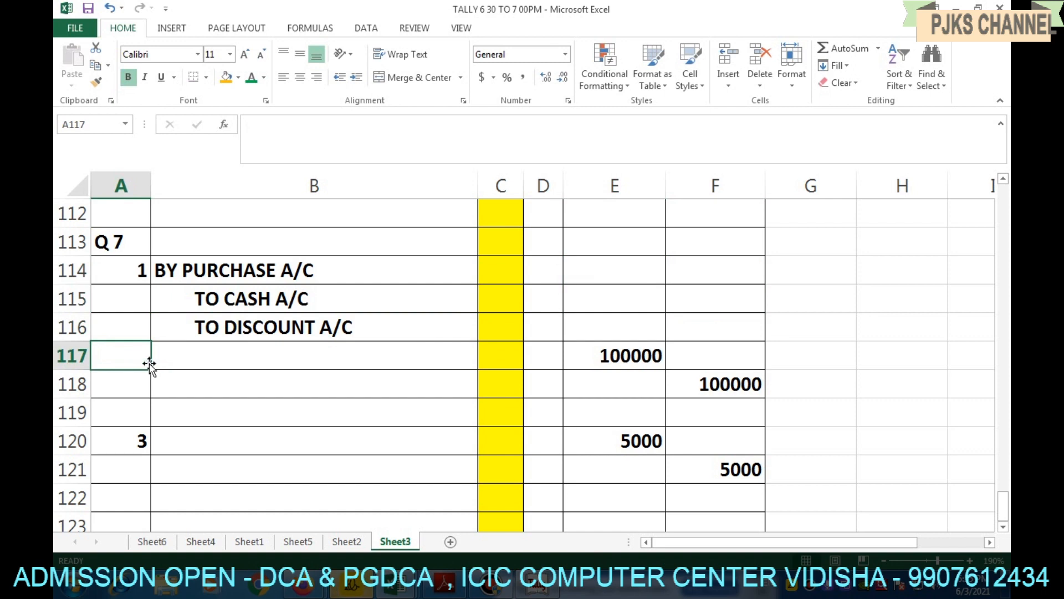
# - Insert a blank row above row 117 on Sheet3, below the TO DISCOUNT A/C line
pyautogui.click(72, 356)
pyautogui.rightClick(74, 357)
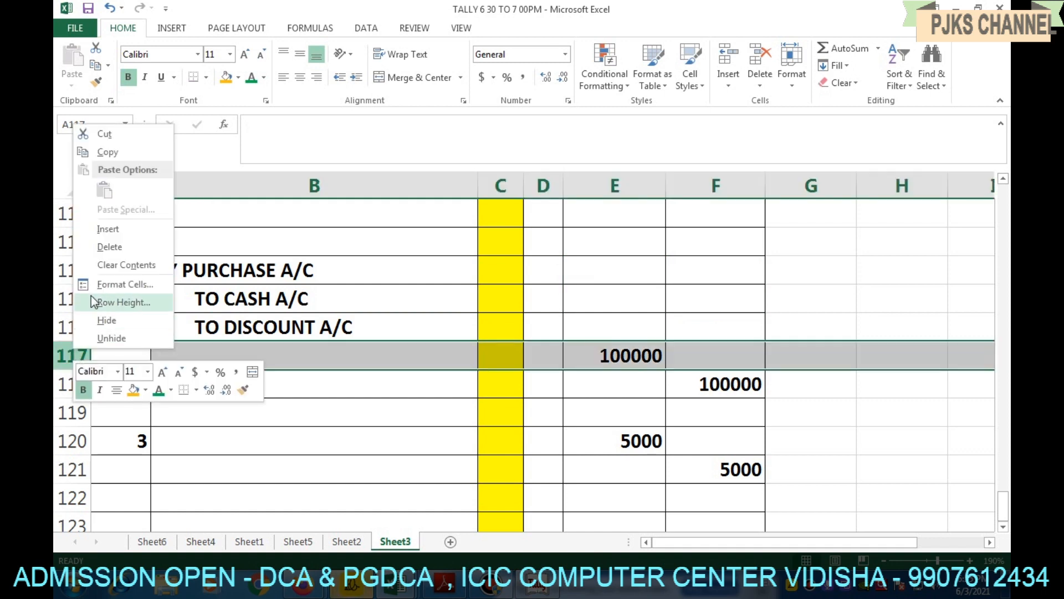
pyautogui.click(108, 228)
pyautogui.click(293, 408)
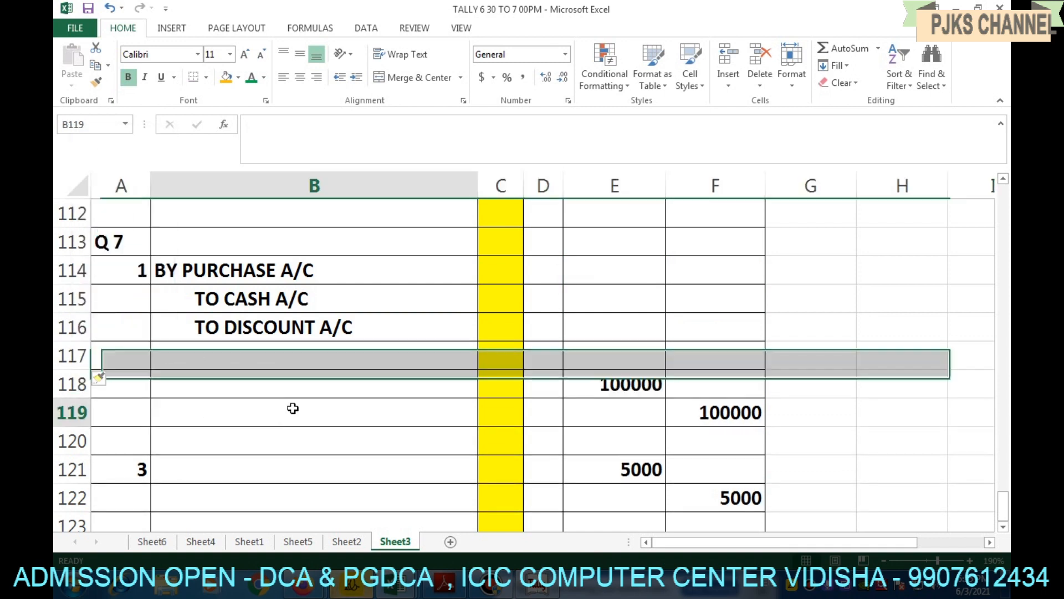
# - Check the first transaction in the Q 7 table on Sheet2, and enter its purchase amount 40, 000 in E114 on Sheet3
pyautogui.click(346, 541)
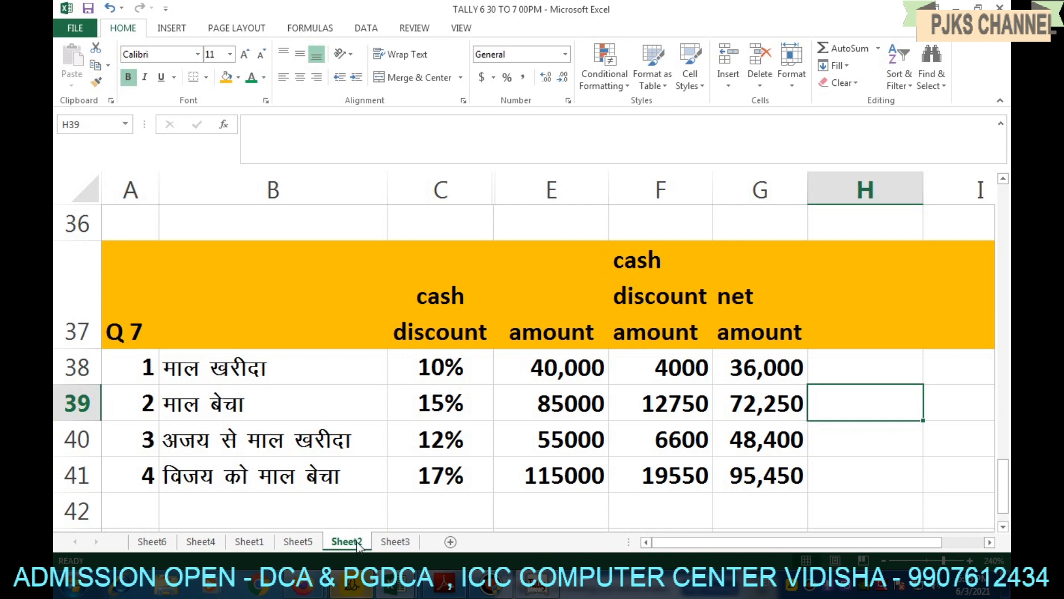
pyautogui.click(391, 542)
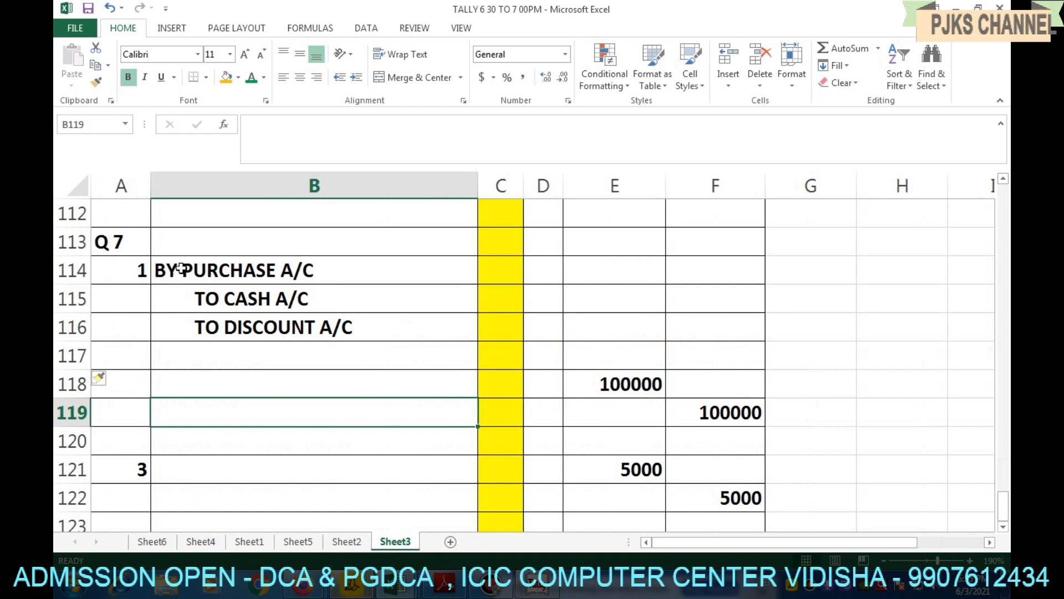
pyautogui.doubleClick(595, 264)
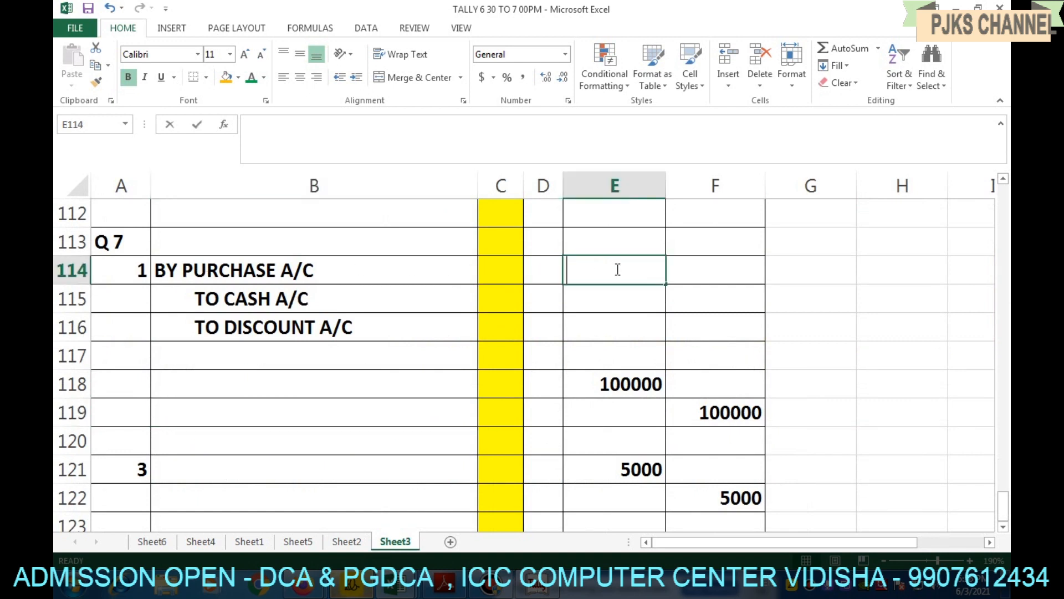
pyautogui.write('40,')
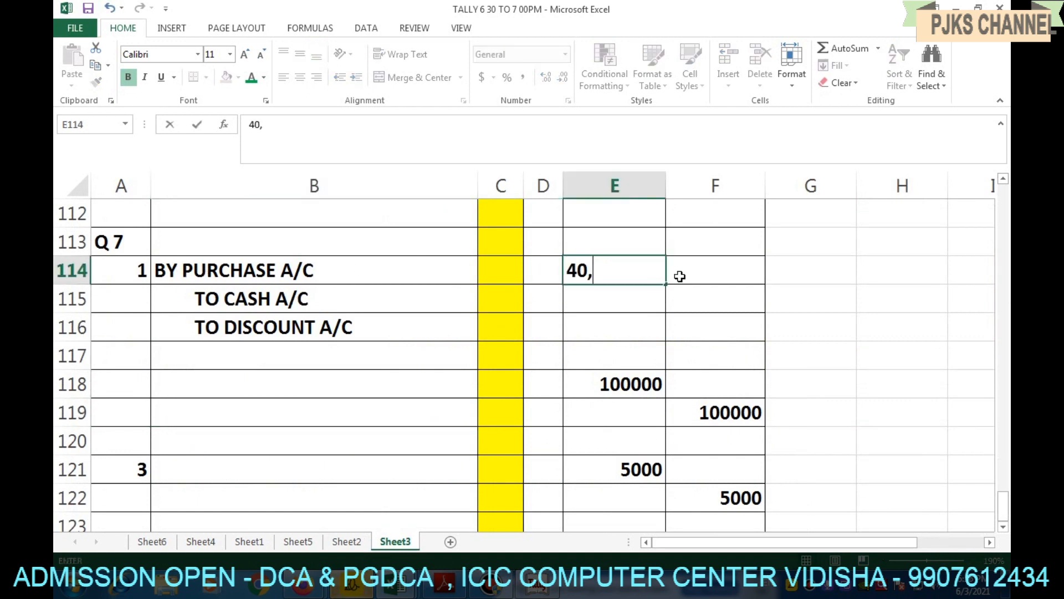
pyautogui.write(' 000')
pyautogui.click(468, 366)
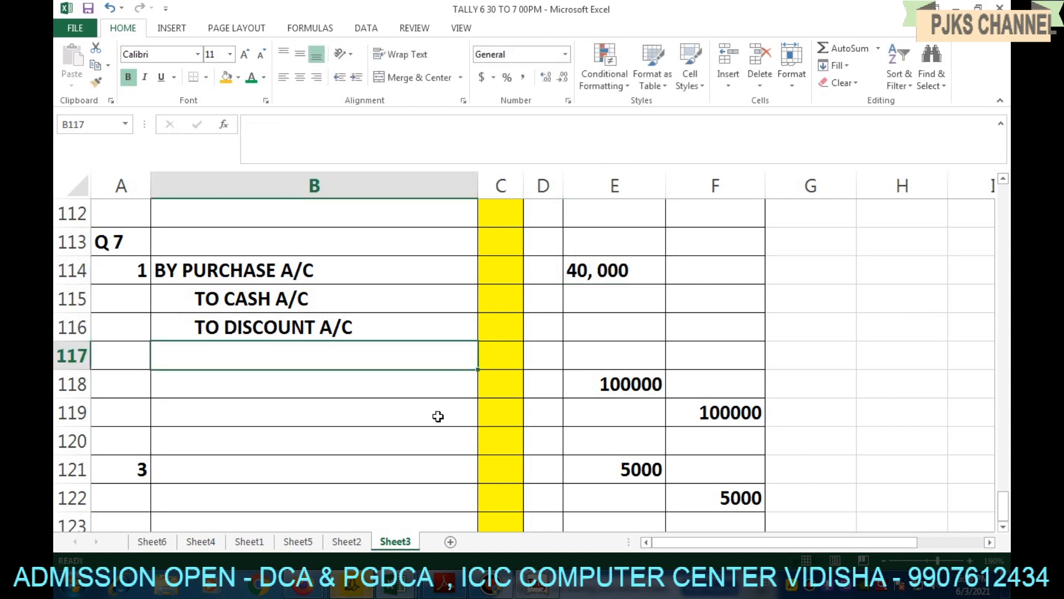
# - Look up the first transaction's net amount on Sheet2, and enter 36,000 for the cash account in F115 on Sheet3
pyautogui.click(346, 542)
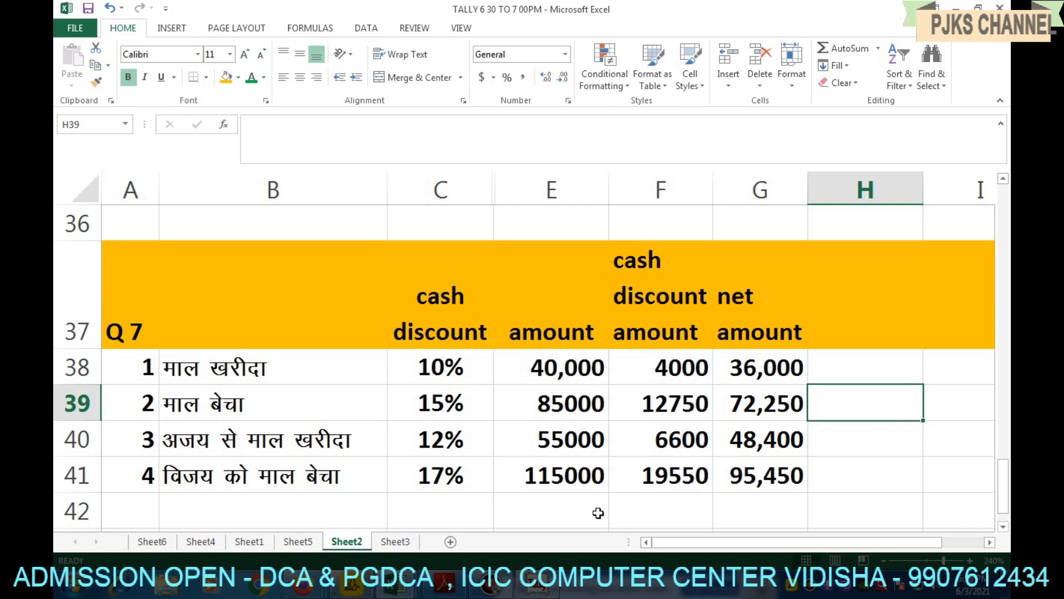
pyautogui.click(488, 591)
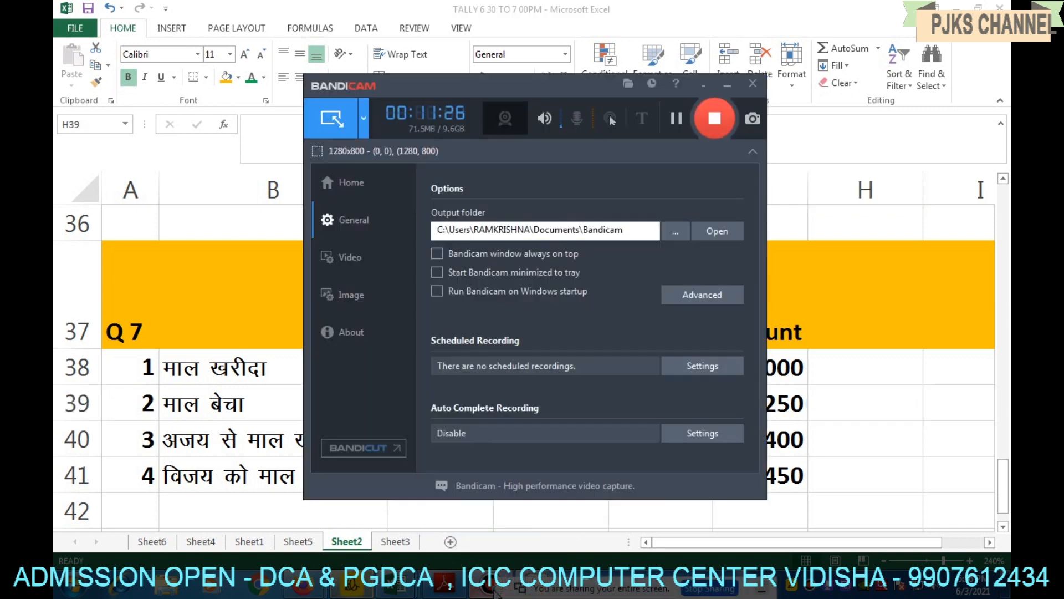
pyautogui.click(722, 87)
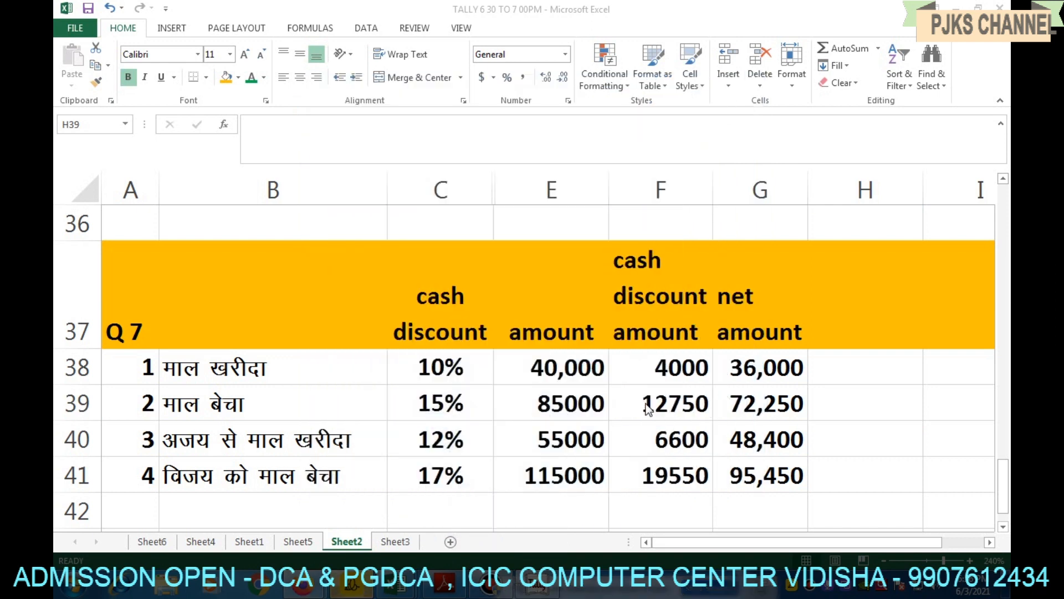
pyautogui.click(394, 544)
pyautogui.click(394, 543)
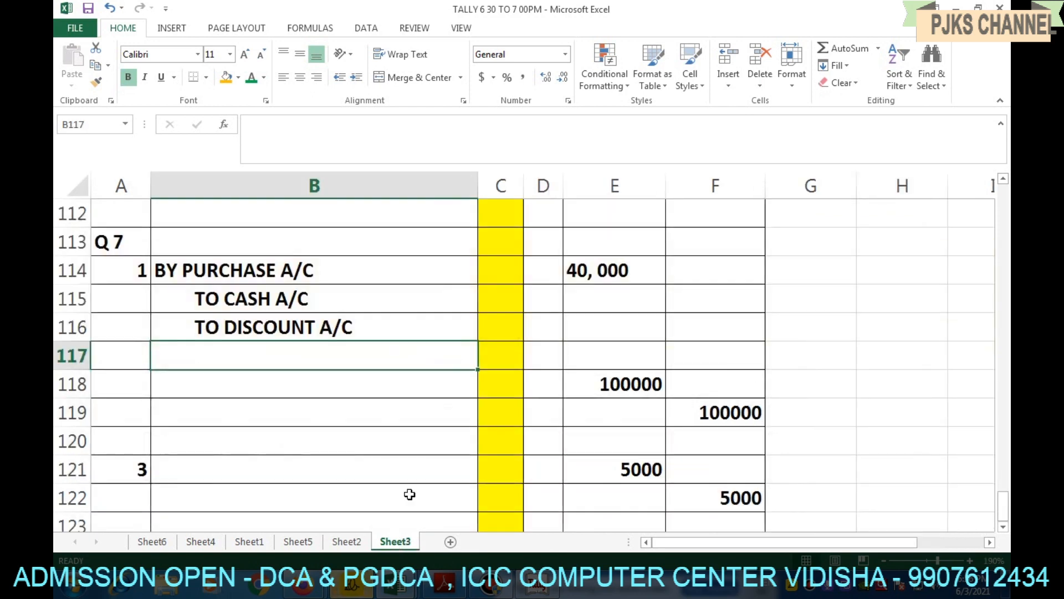
pyautogui.click(696, 300)
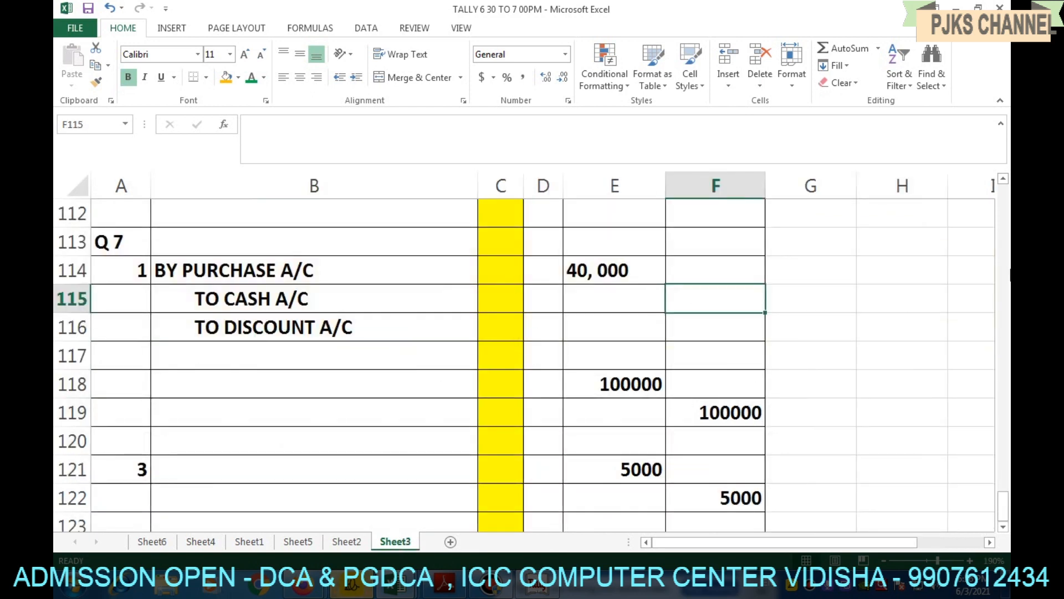
pyautogui.write('36,000')
pyautogui.press('Return')
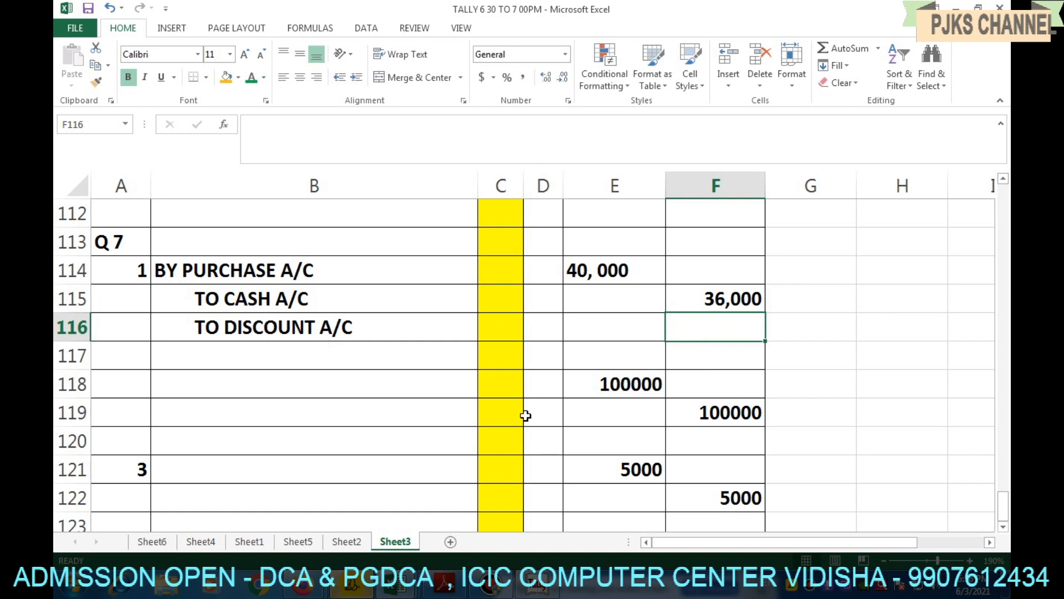
# - Enter 4, 000 for the discount account in F116
pyautogui.write('4')
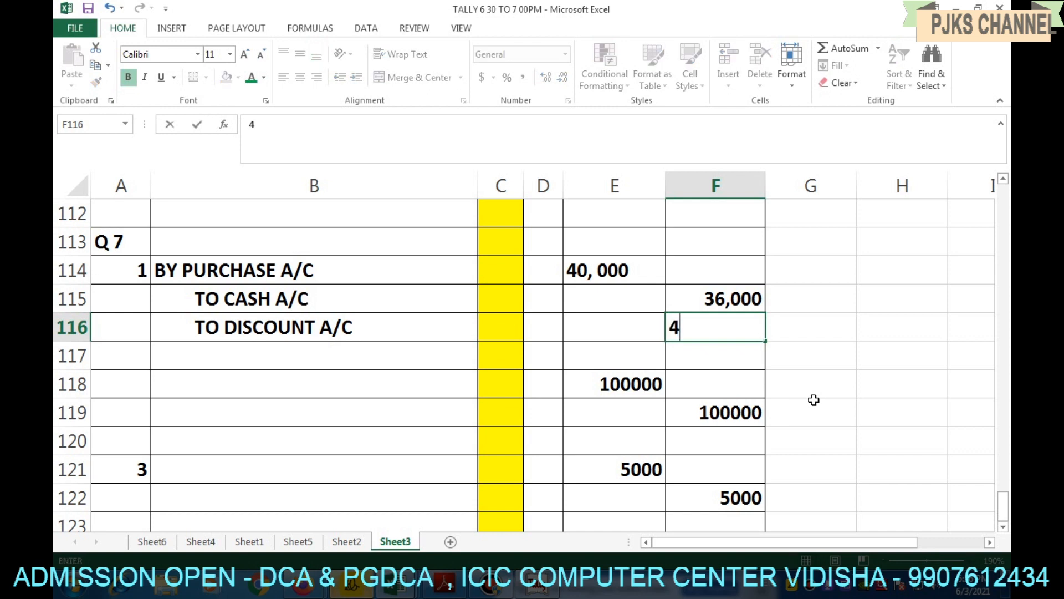
pyautogui.write(', 000')
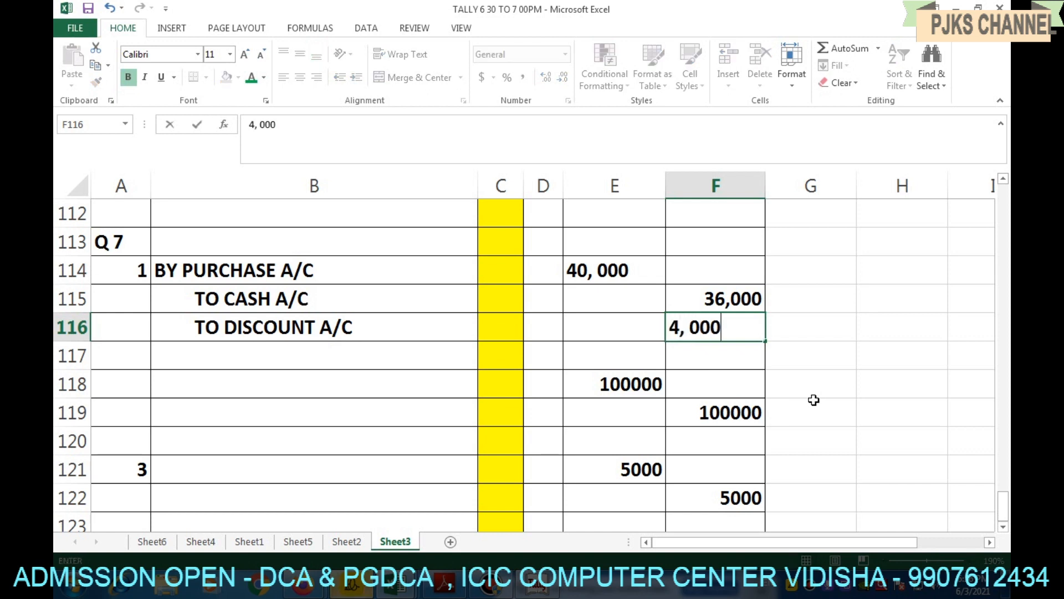
pyautogui.press('Return')
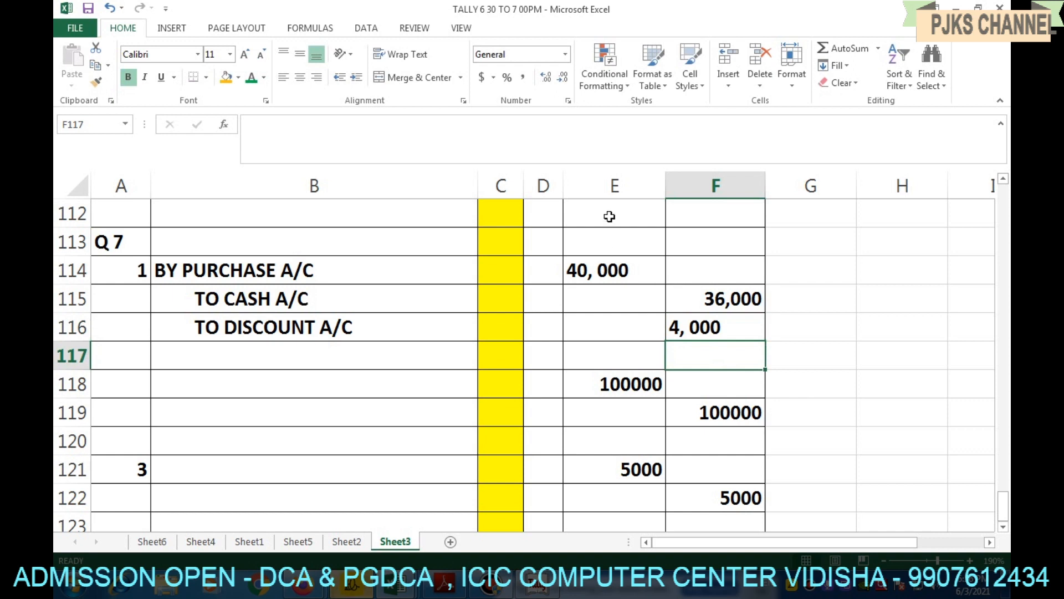
# - Center the contents of columns E and F horizontally
pyautogui.moveTo(617, 186); pyautogui.dragTo(686, 183)
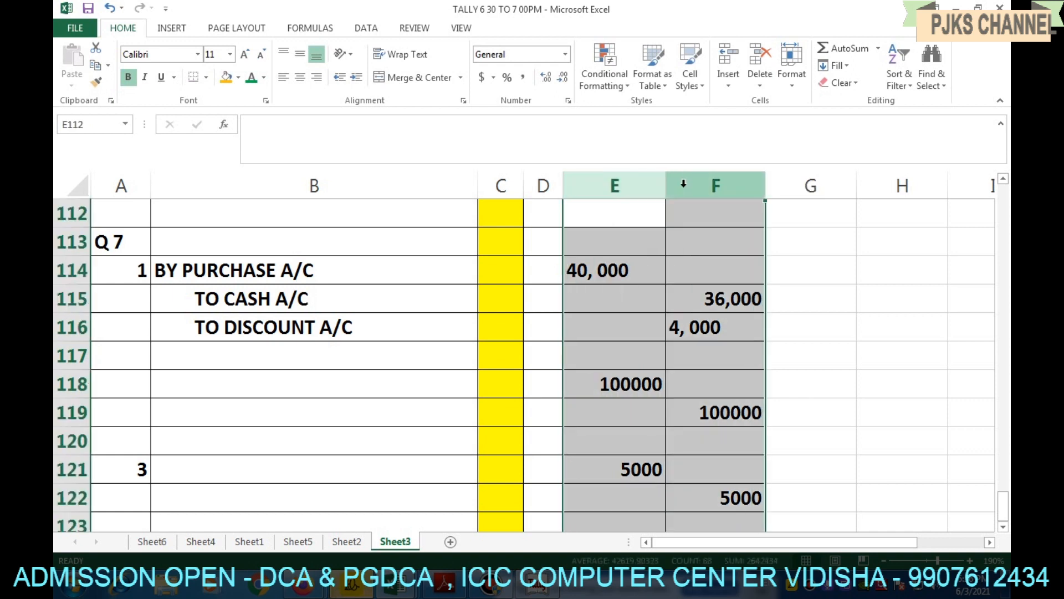
pyautogui.click(301, 78)
pyautogui.click(474, 374)
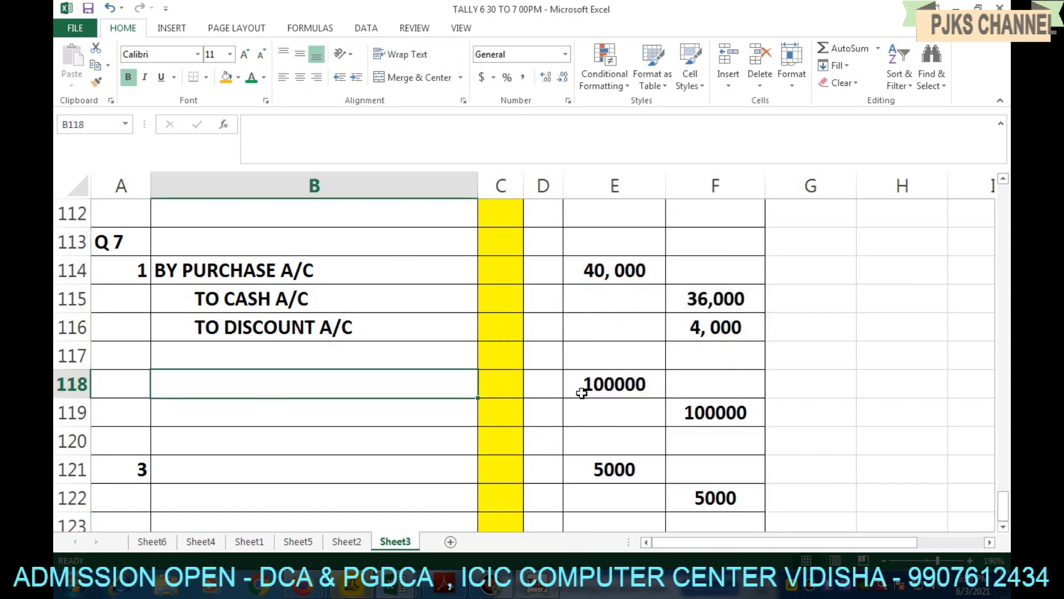
# - Clear the copied amounts from E118:F122 and the entry number from A121
pyautogui.moveTo(580, 384); pyautogui.dragTo(710, 495)
pyautogui.press('Delete')
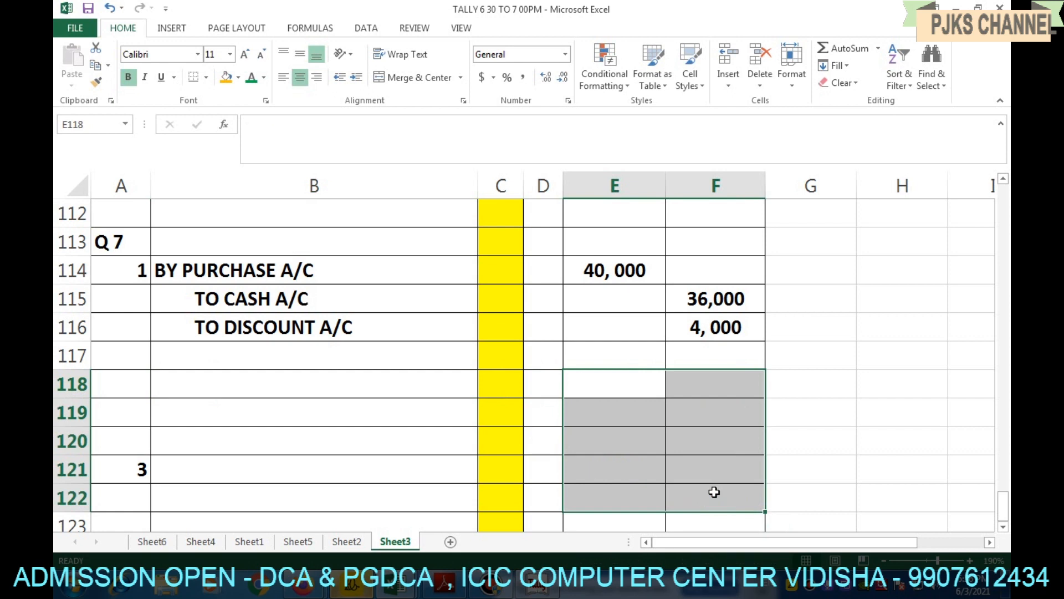
pyautogui.click(116, 468)
pyautogui.press('Delete')
# - Number the second entry 2 in A118, check its transaction on Sheet2, and enter BY CASH A/C in B118
pyautogui.click(121, 386)
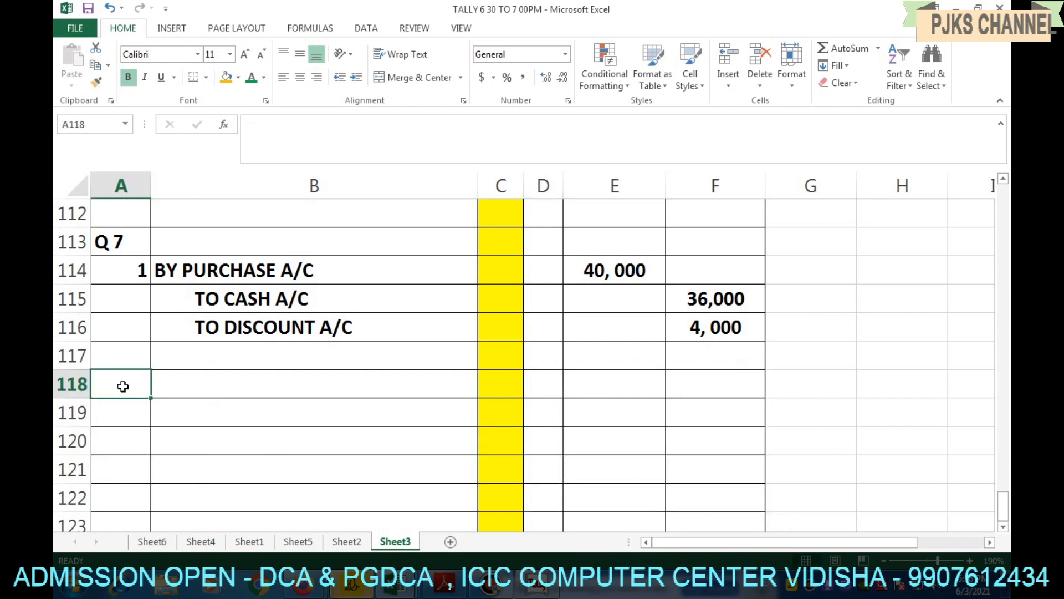
pyautogui.write('2')
pyautogui.press('Tab')
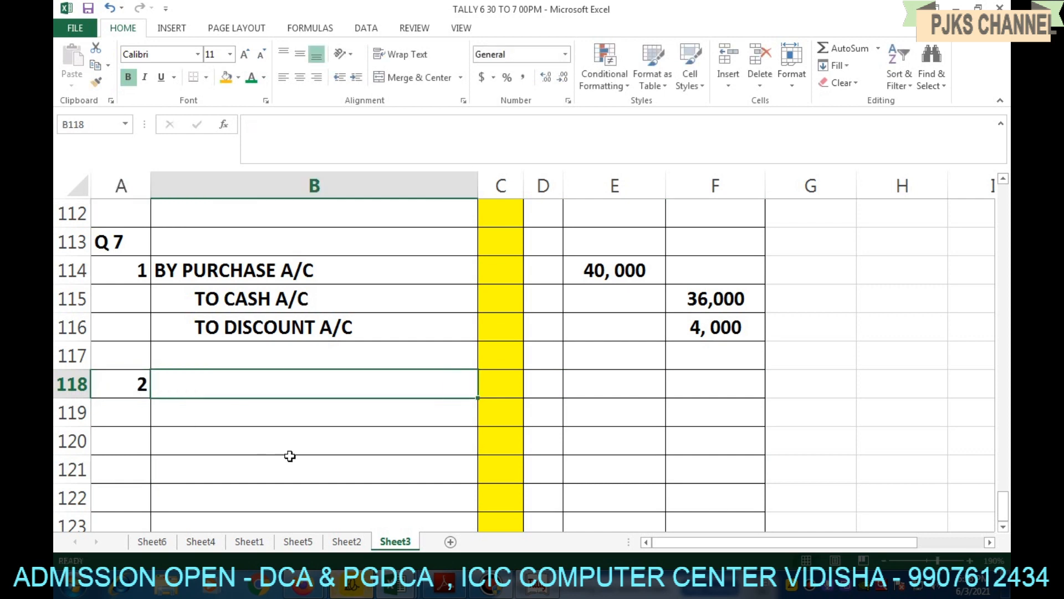
pyautogui.click(346, 542)
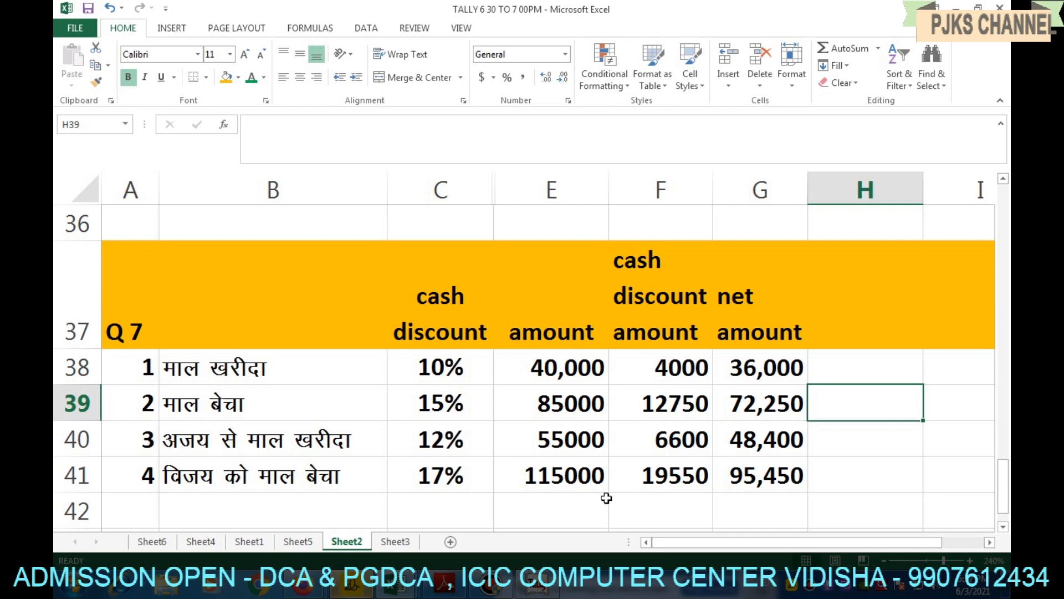
pyautogui.click(395, 542)
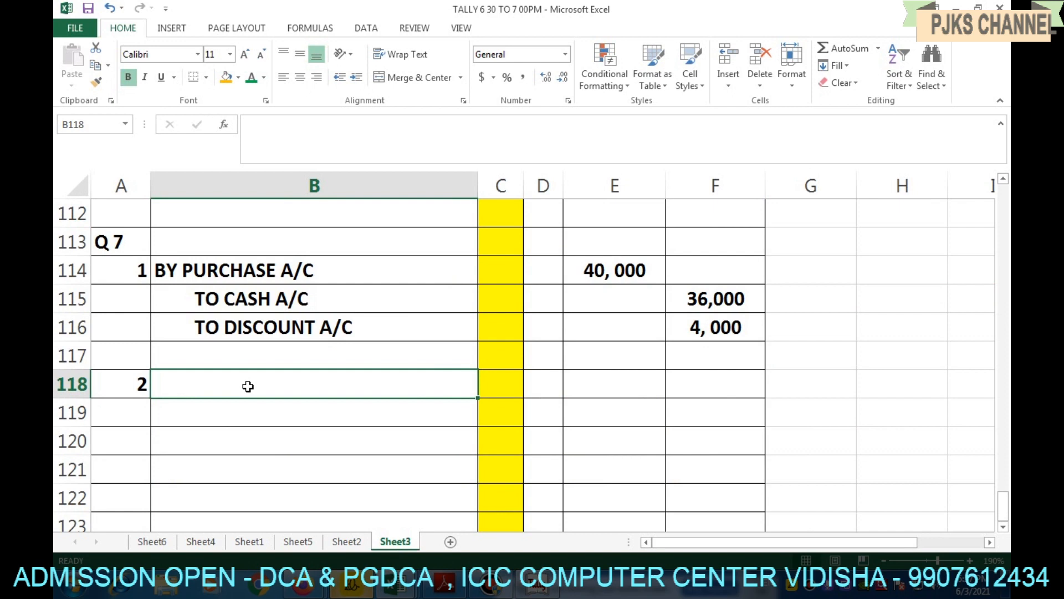
pyautogui.write('BY ')
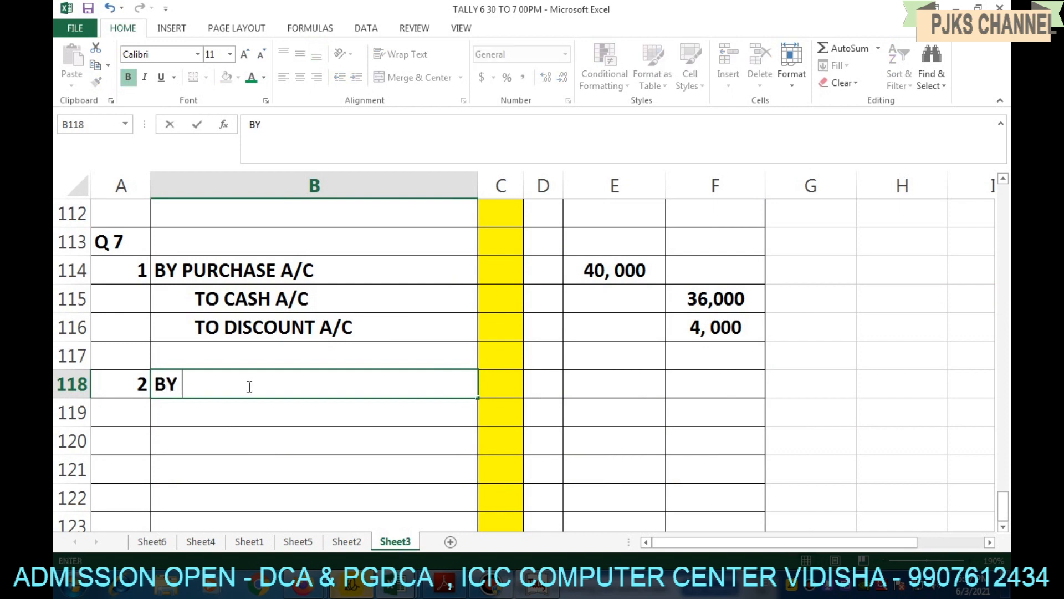
pyautogui.write('CASH A/C')
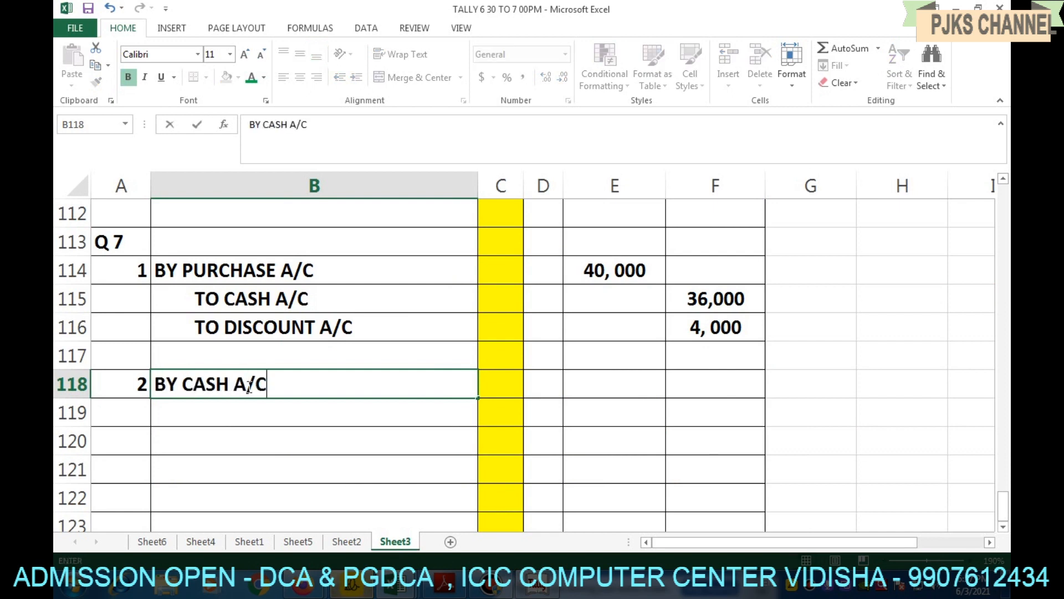
# - Enter BY DISCOUNT A/C in B119, directly under the cash account line
pyautogui.doubleClick(221, 409)
pyautogui.write('BY ')
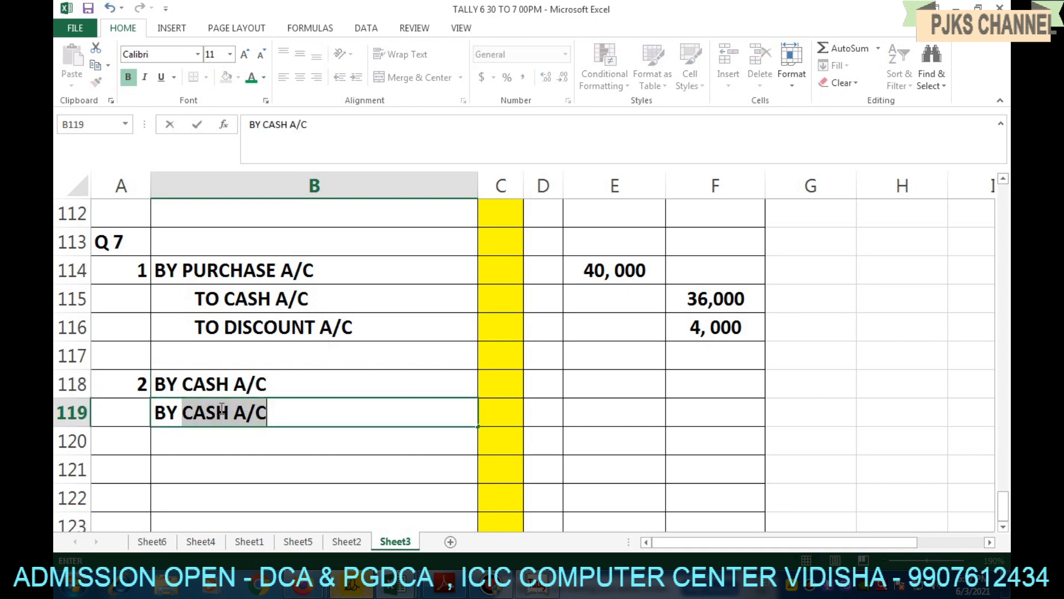
pyautogui.write('DIS')
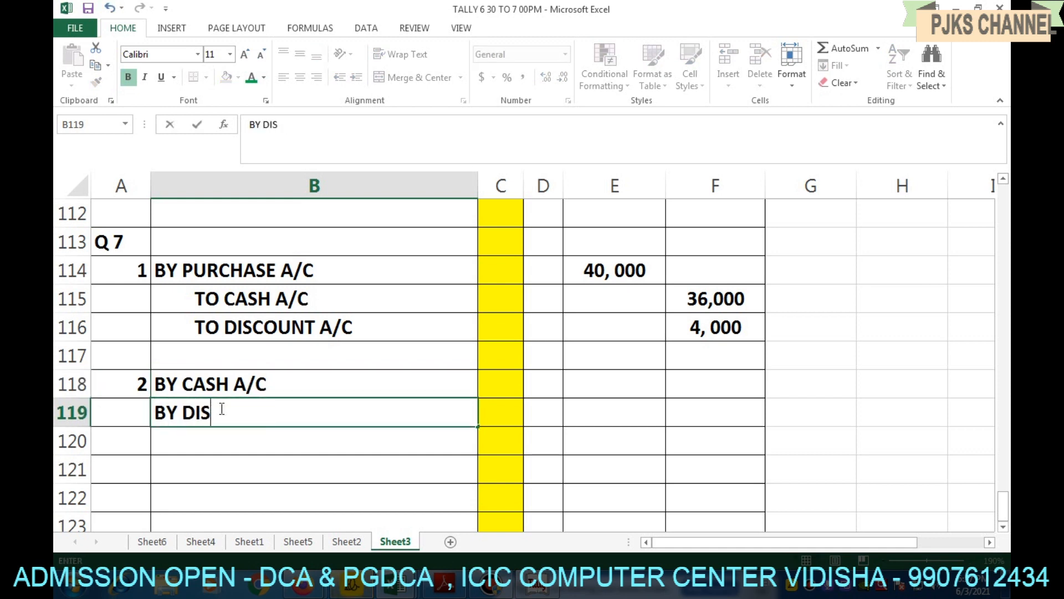
pyautogui.write('COUNT A/C')
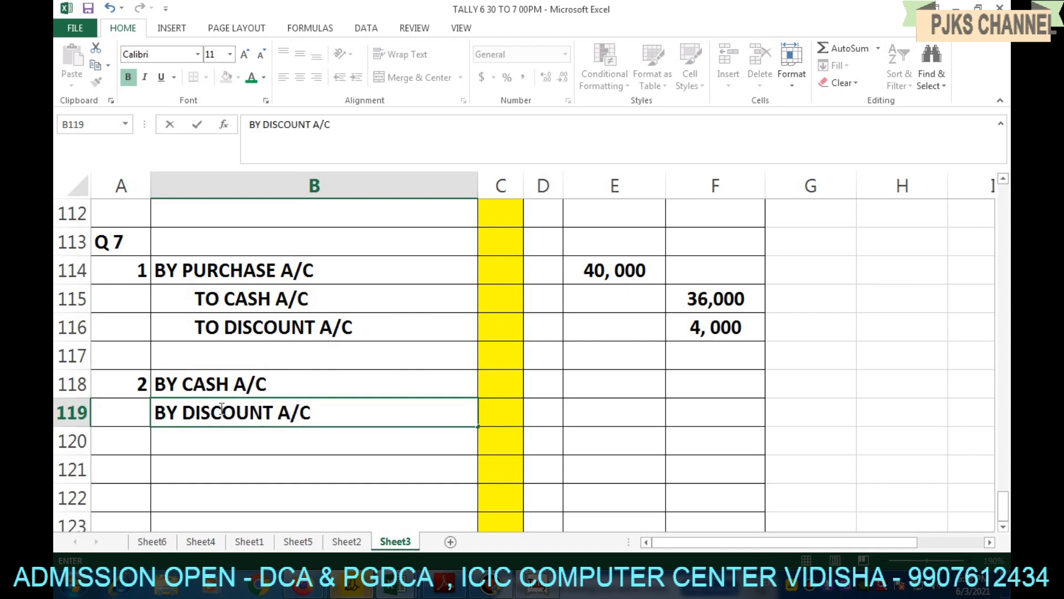
# - Enter an indented TO SALES A/C in B120
pyautogui.doubleClick(287, 439)
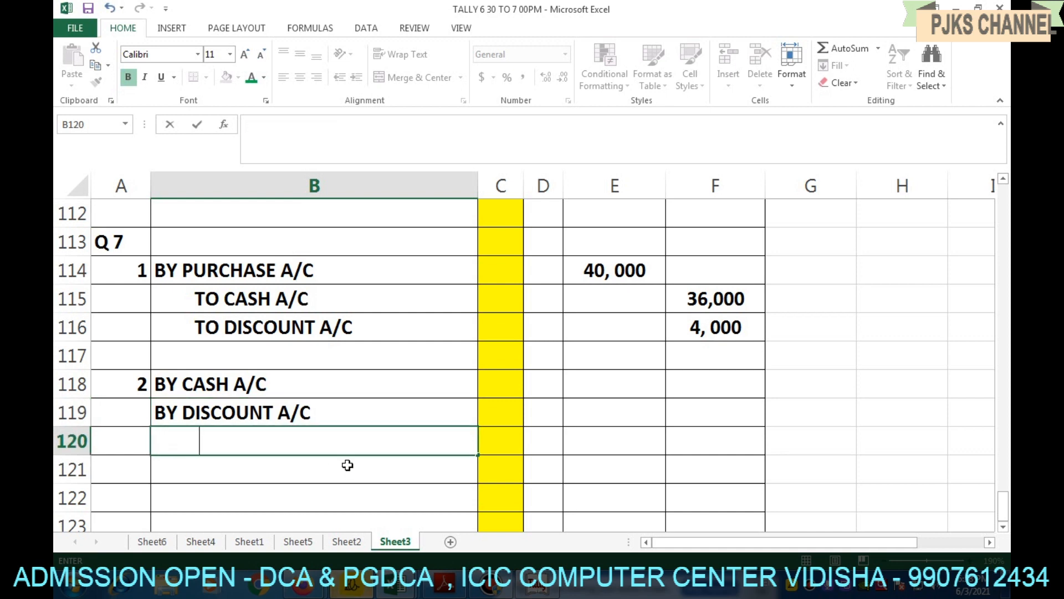
pyautogui.write('TO SAL')
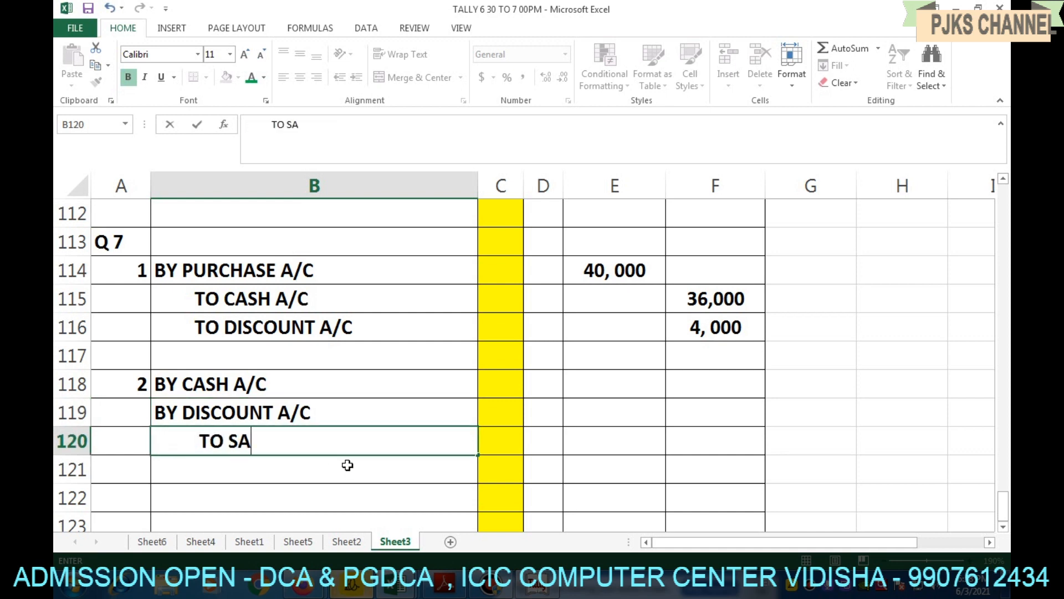
pyautogui.write('ES A/C')
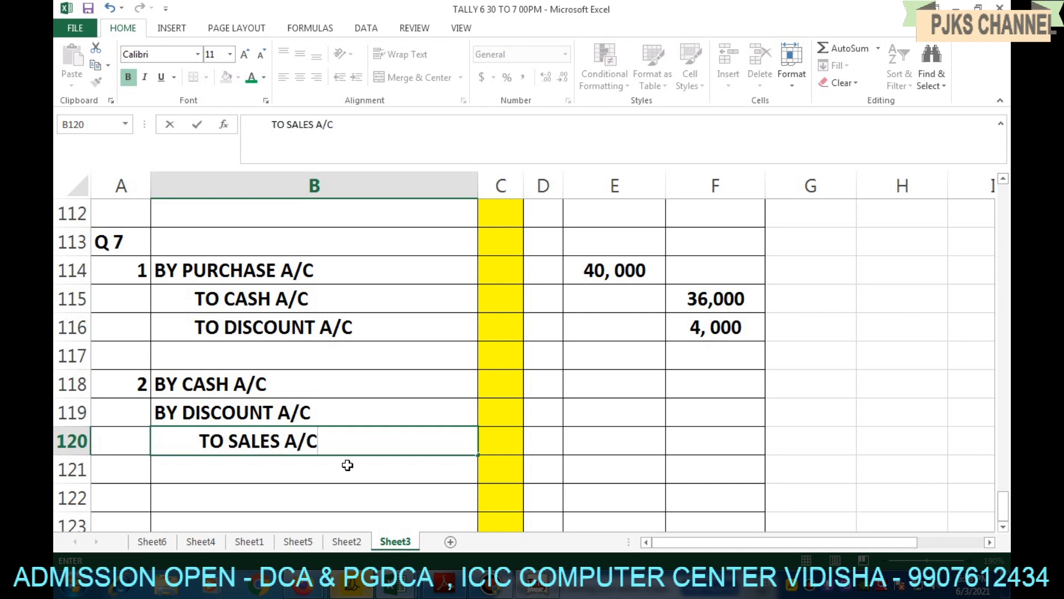
# - Select E118 for the second entry's cash amount and check that transaction's figures on Sheet2
pyautogui.click(604, 395)
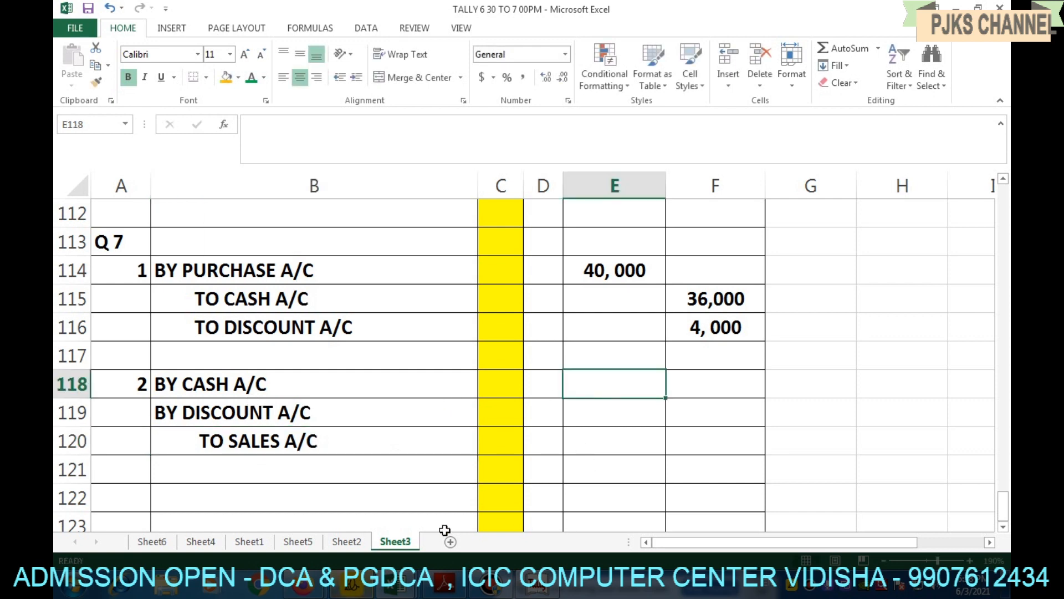
pyautogui.click(343, 545)
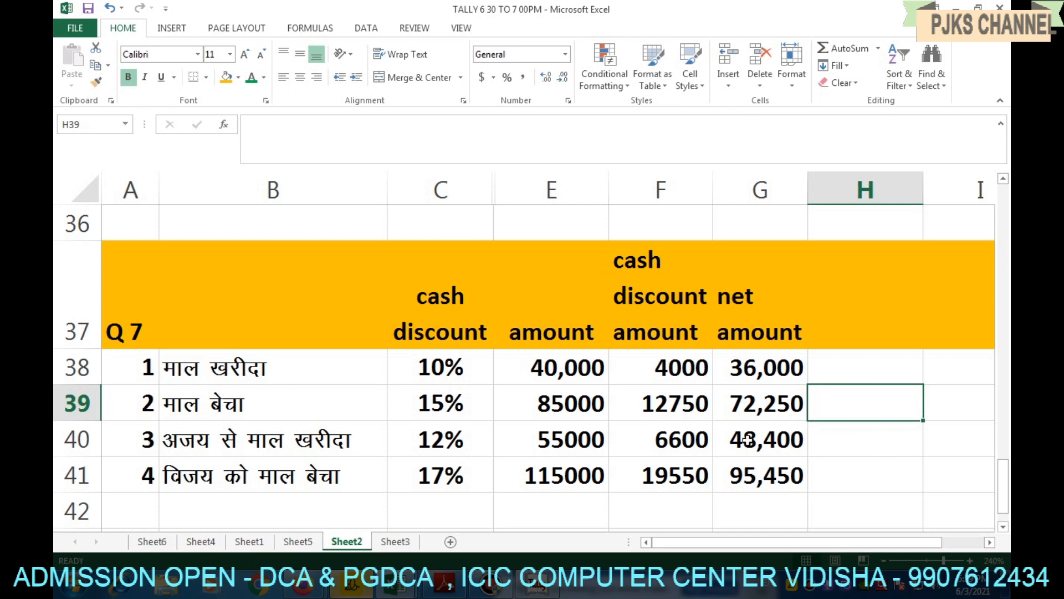
pyautogui.click(395, 542)
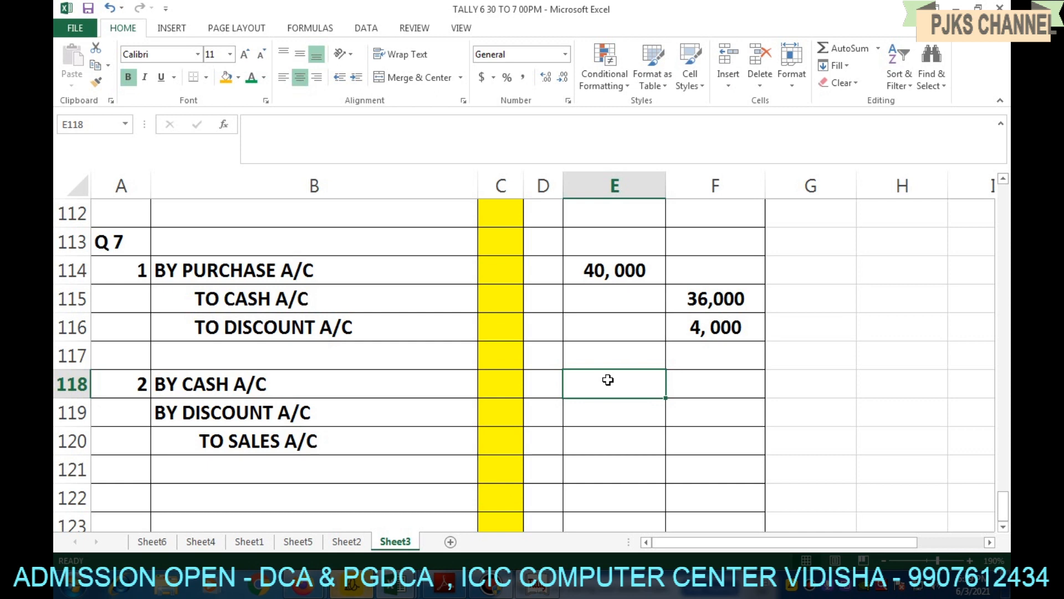
pyautogui.click(346, 541)
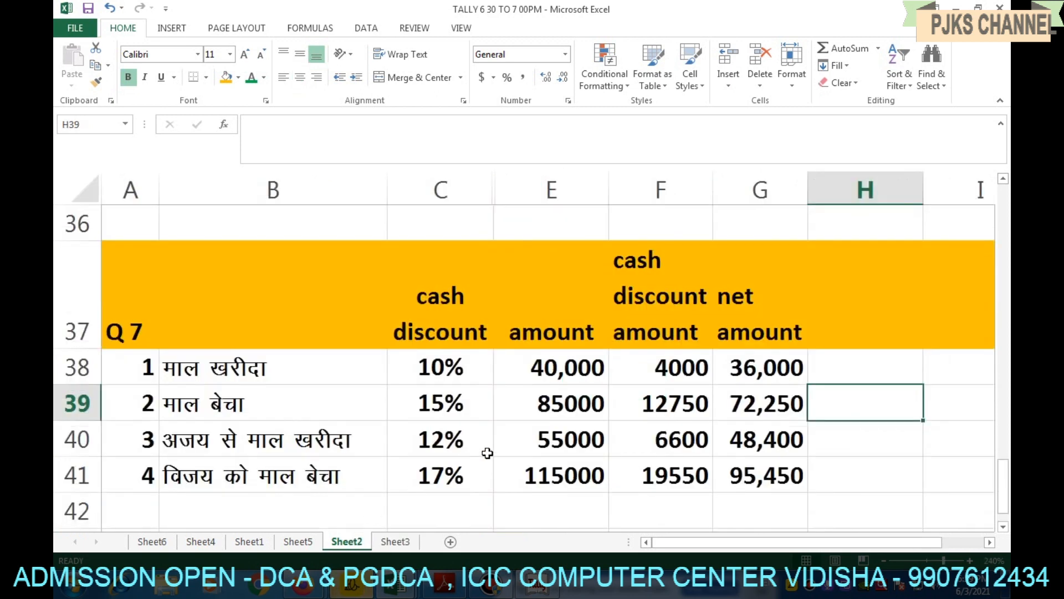
pyautogui.click(784, 408)
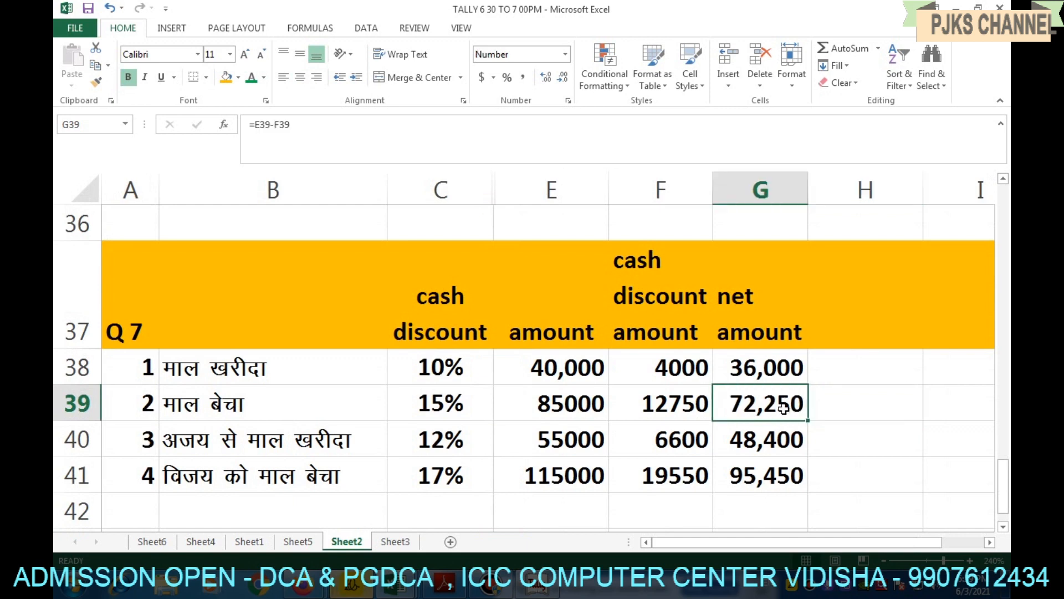
pyautogui.hotkey('ctrl', 'c')
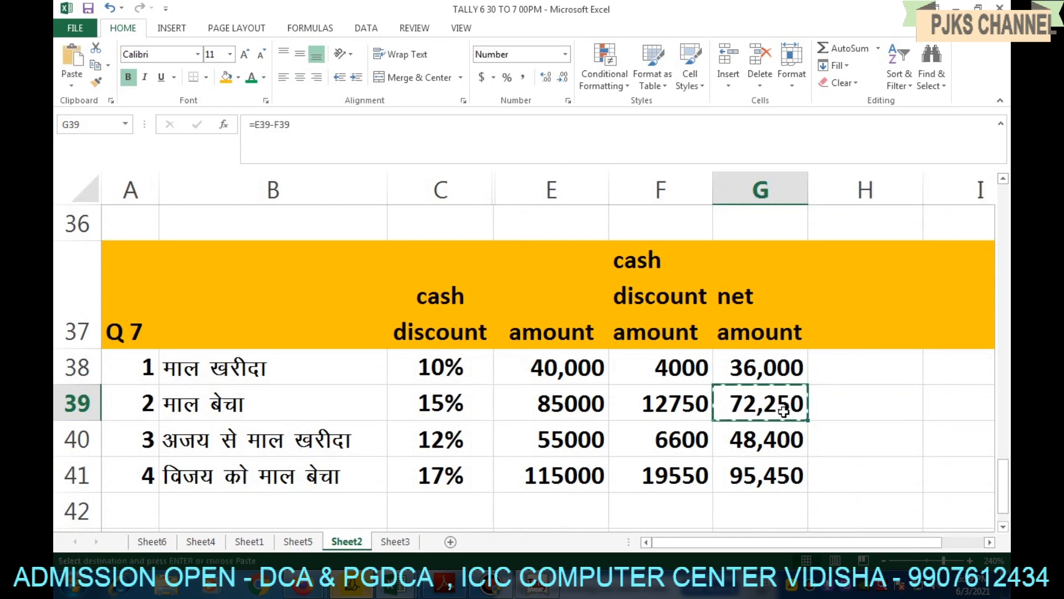
pyautogui.click(388, 543)
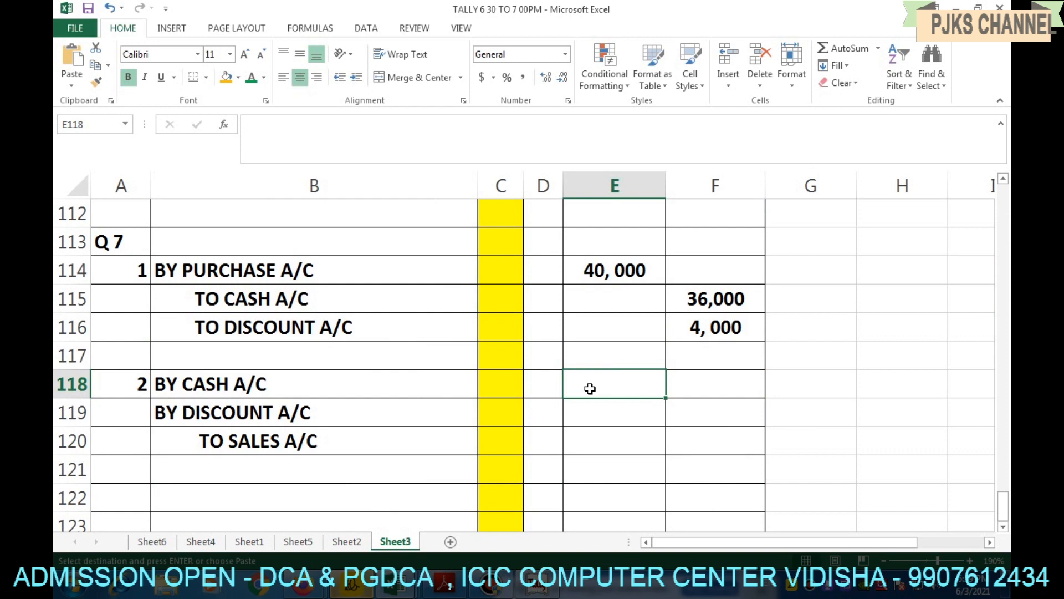
# - Link the BY CASH A/C amount in E118 to the second transaction's net amount in Sheet2!G39
pyautogui.write('=')
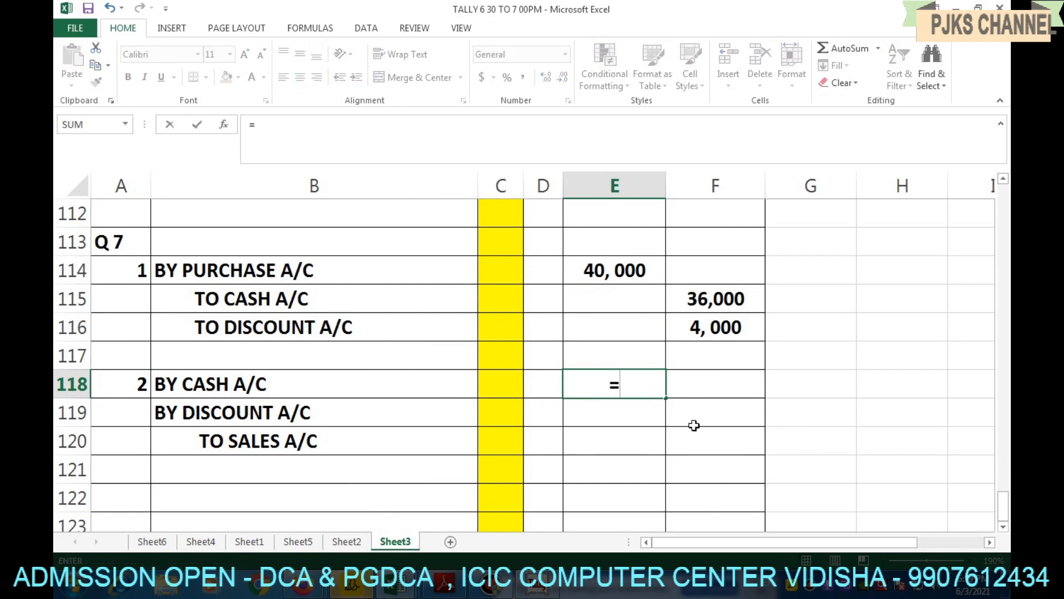
pyautogui.click(358, 543)
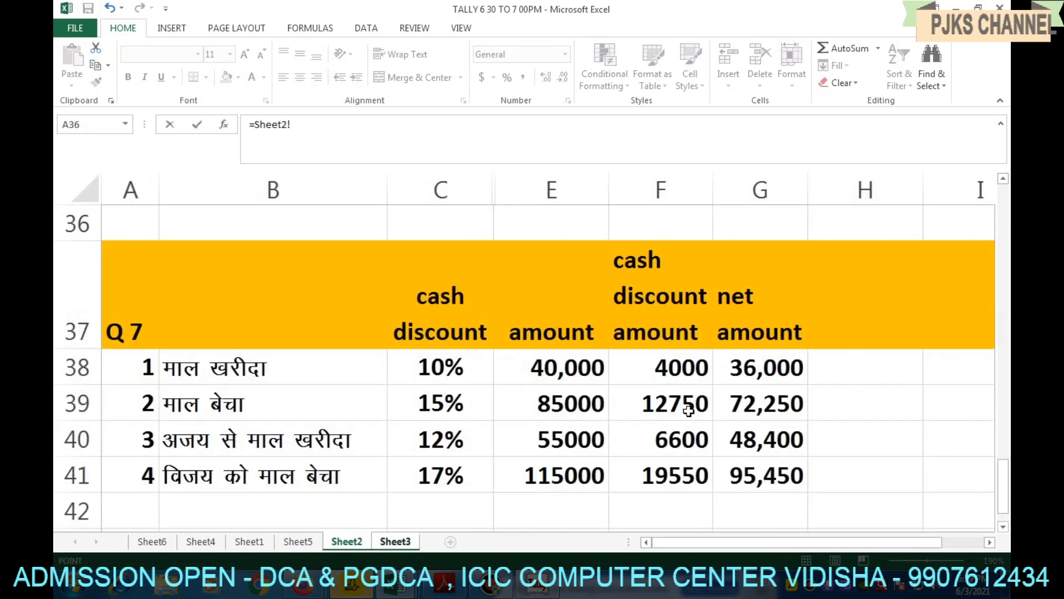
pyautogui.click(744, 403)
pyautogui.press('Return')
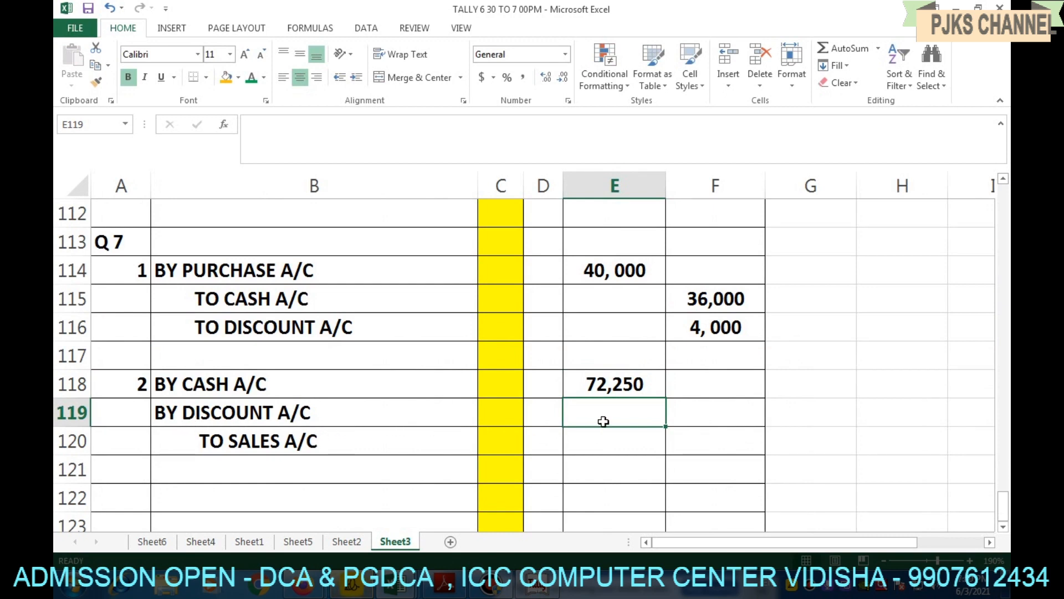
# - Link the BY DISCOUNT A/C amount in E119 to the cash discount amount in Sheet2!F39
pyautogui.write('=')
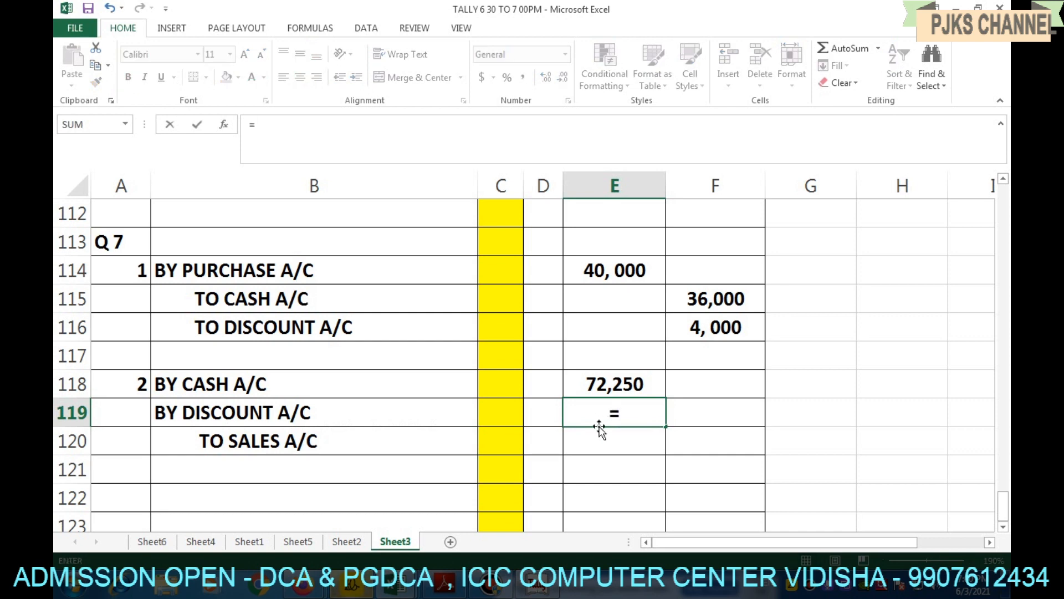
pyautogui.click(346, 541)
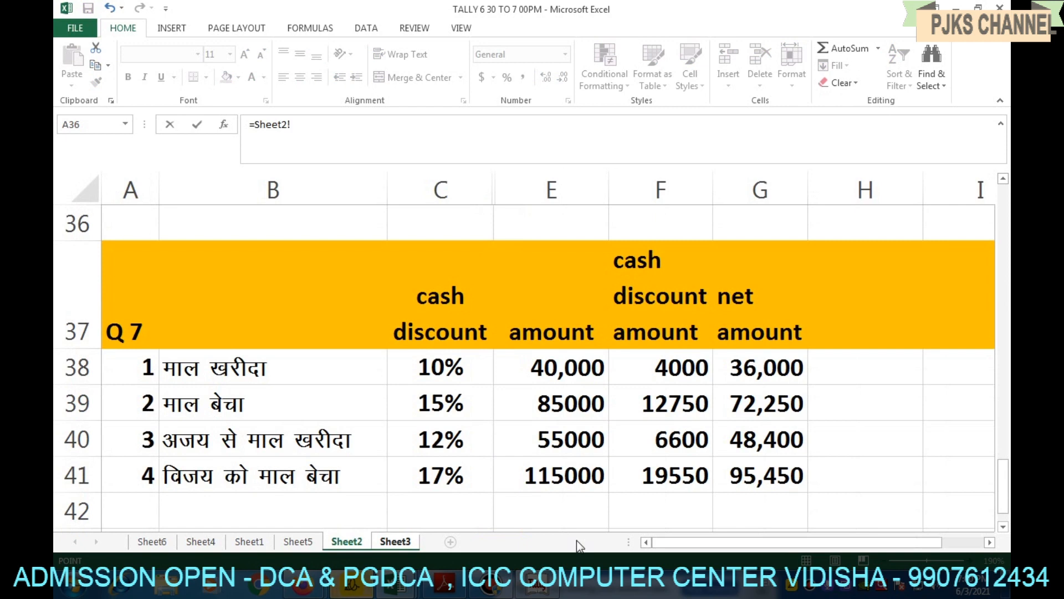
pyautogui.click(651, 403)
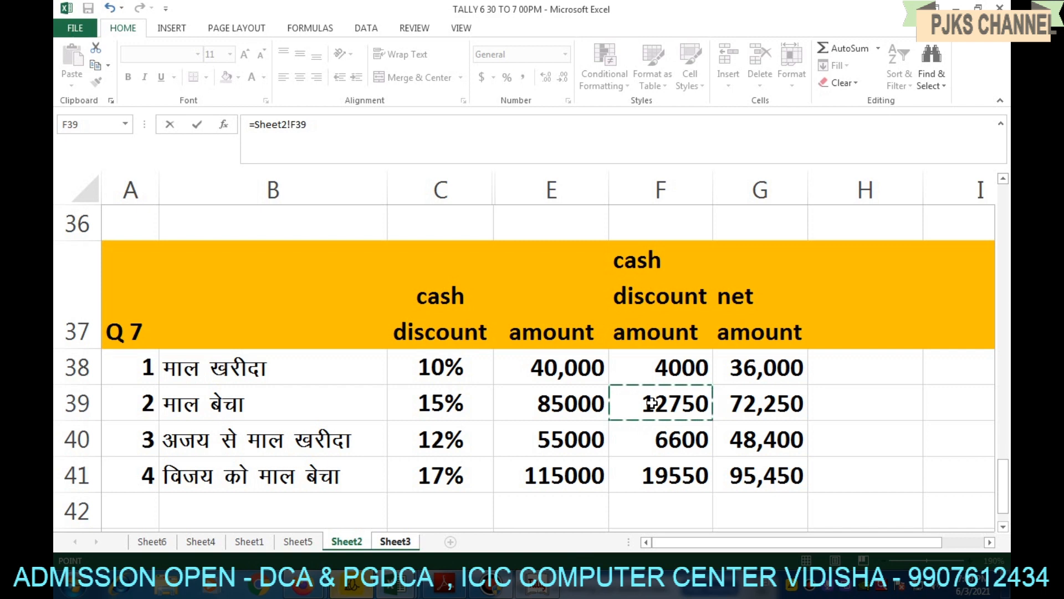
pyautogui.press('Return')
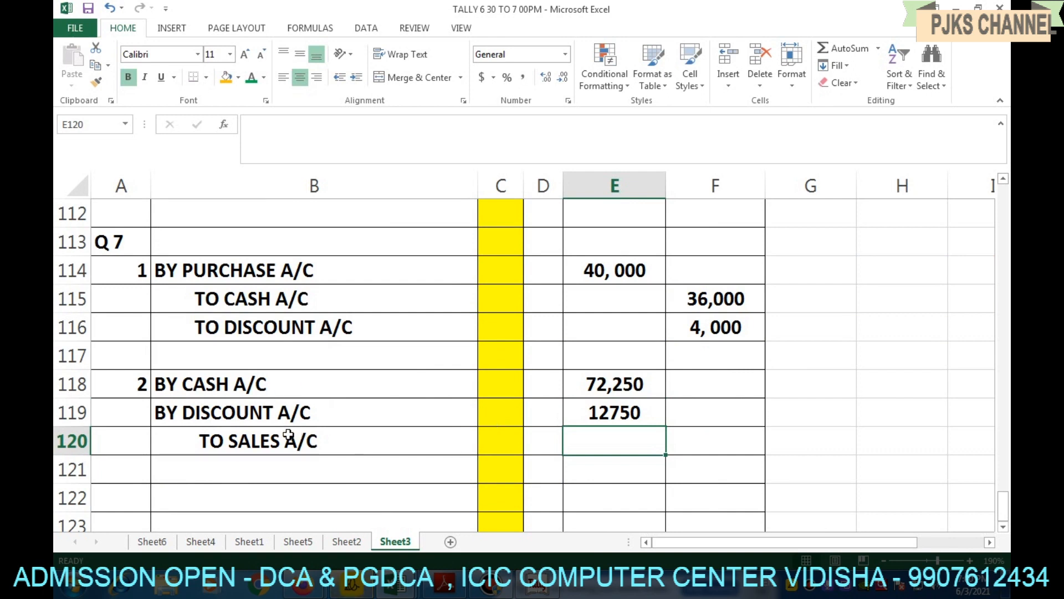
# - Link the TO SALES A/C amount in F120 to the second transaction's full amount in Sheet2!E39
pyautogui.click(689, 445)
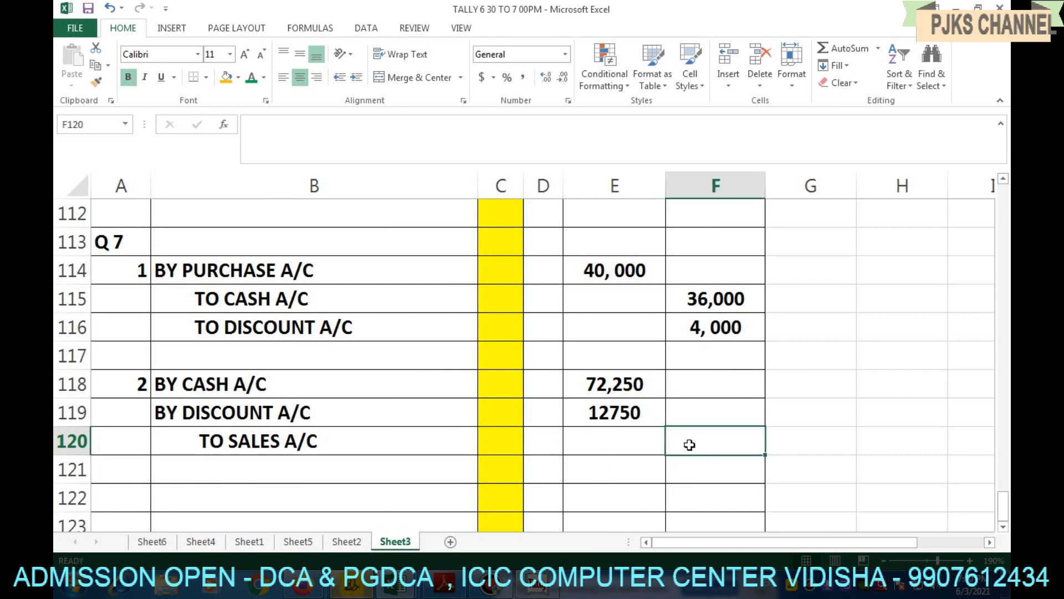
pyautogui.write('=')
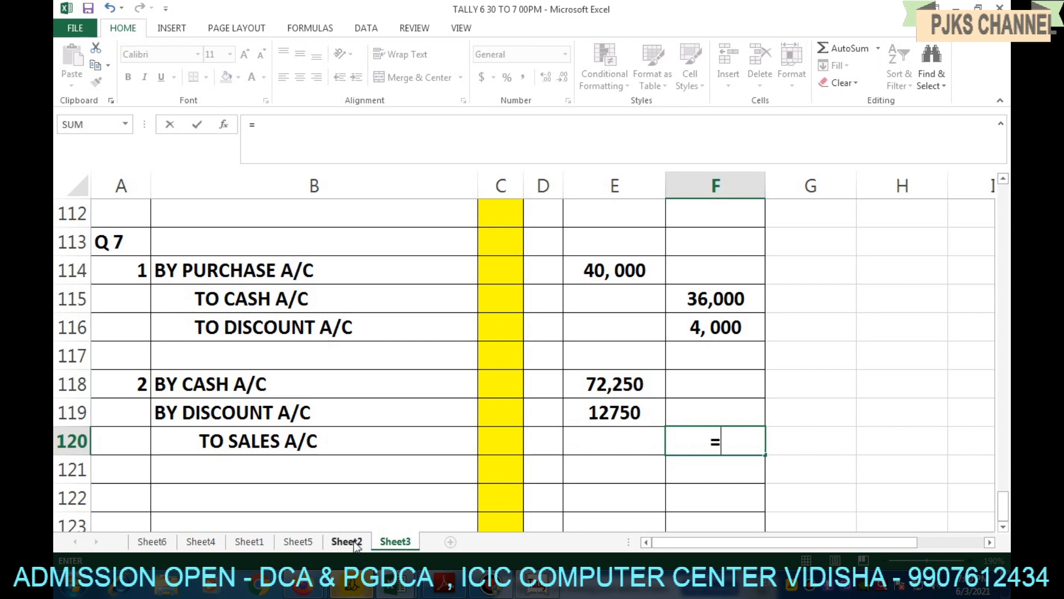
pyautogui.click(357, 542)
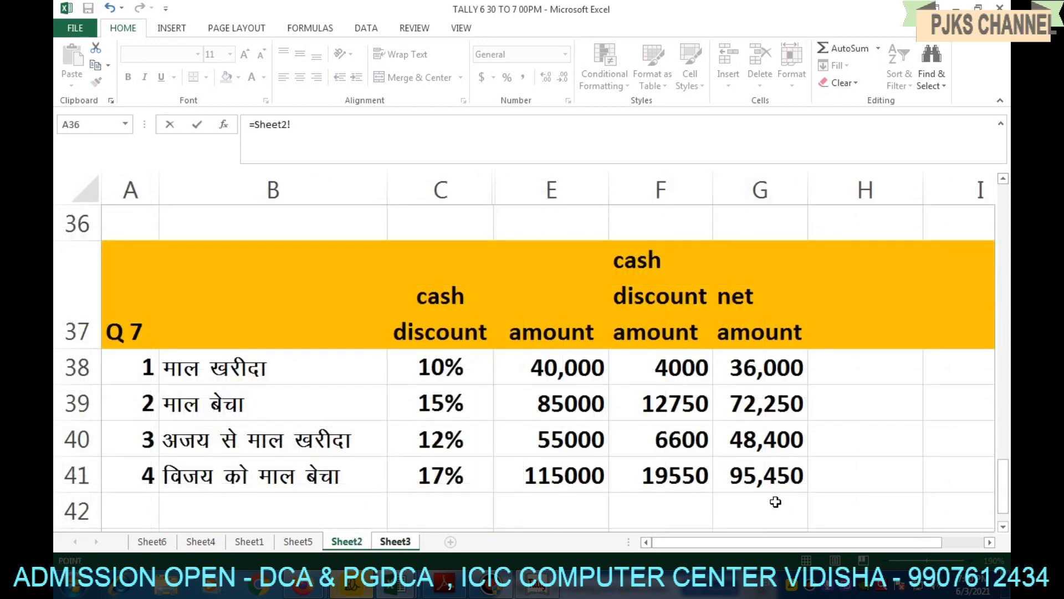
pyautogui.click(566, 406)
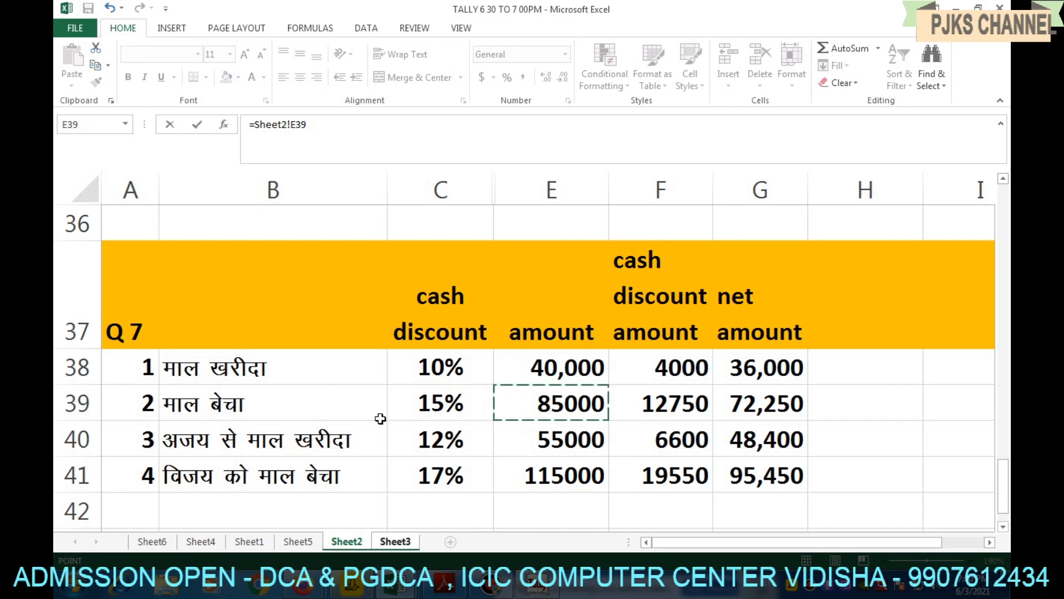
pyautogui.press('Return')
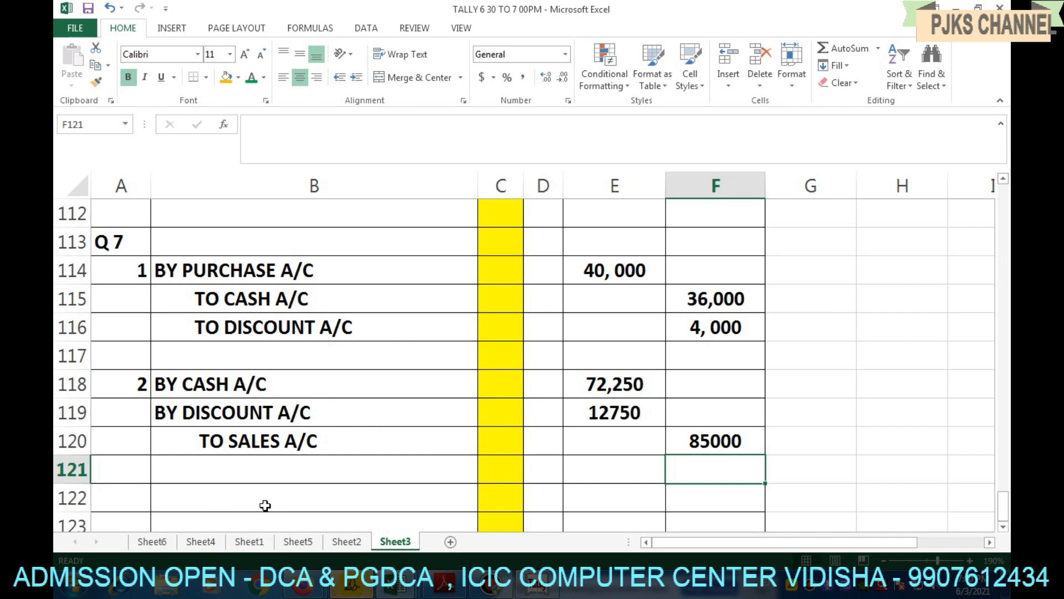
# - Examine the third and fourth Q 7 transactions on Sheet2 and their cash discount percentages in C40 and C41
pyautogui.click(346, 541)
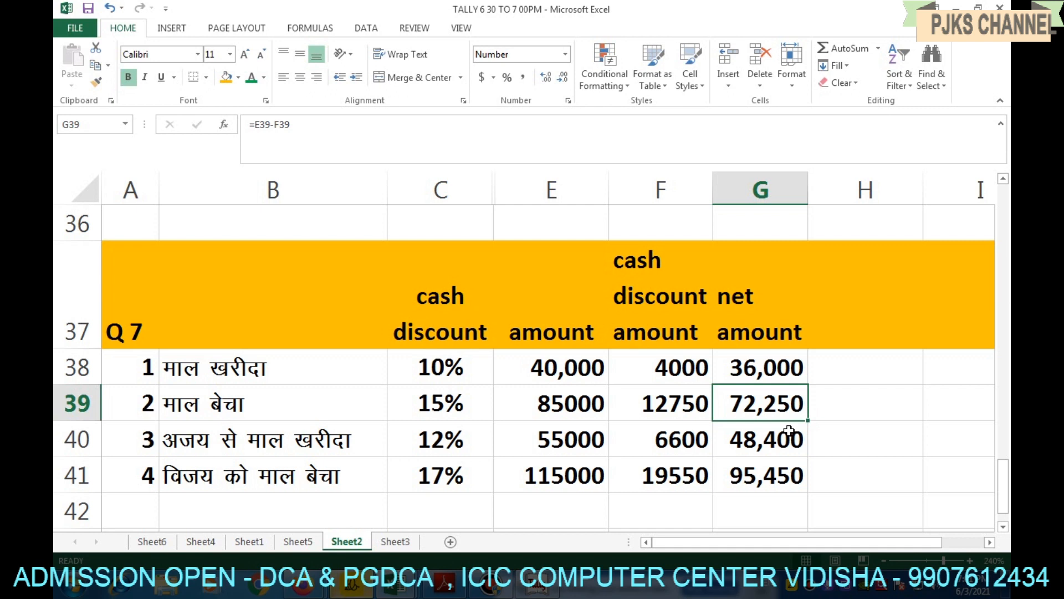
pyautogui.doubleClick(187, 441)
pyautogui.moveTo(188, 441); pyautogui.dragTo(317, 442)
pyautogui.click(442, 442)
pyautogui.click(450, 487)
pyautogui.click(443, 443)
pyautogui.click(445, 481)
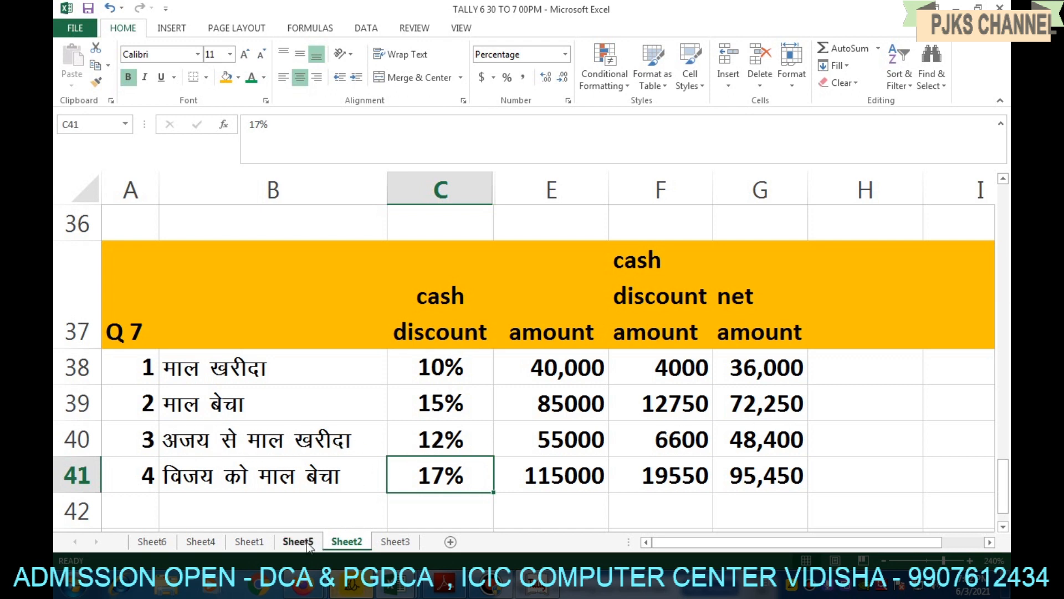
# - Copy the purchase entry's account lines B114:B116 on Sheet3 to B122:B124 and number the new entry 3 in A122
pyautogui.click(391, 539)
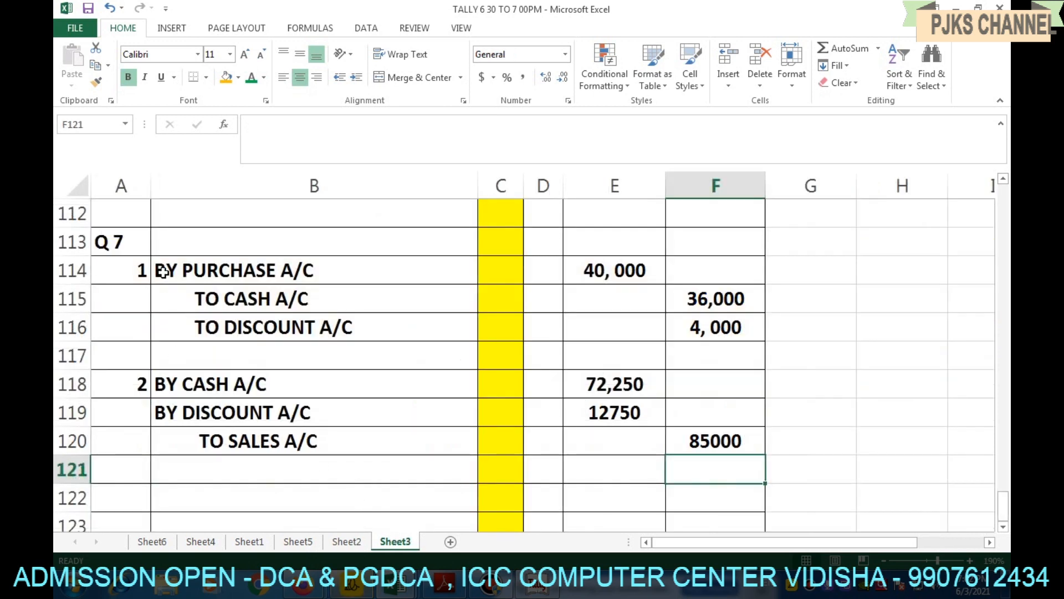
pyautogui.moveTo(162, 271); pyautogui.dragTo(238, 324)
pyautogui.hotkey('ctrl', 'c')
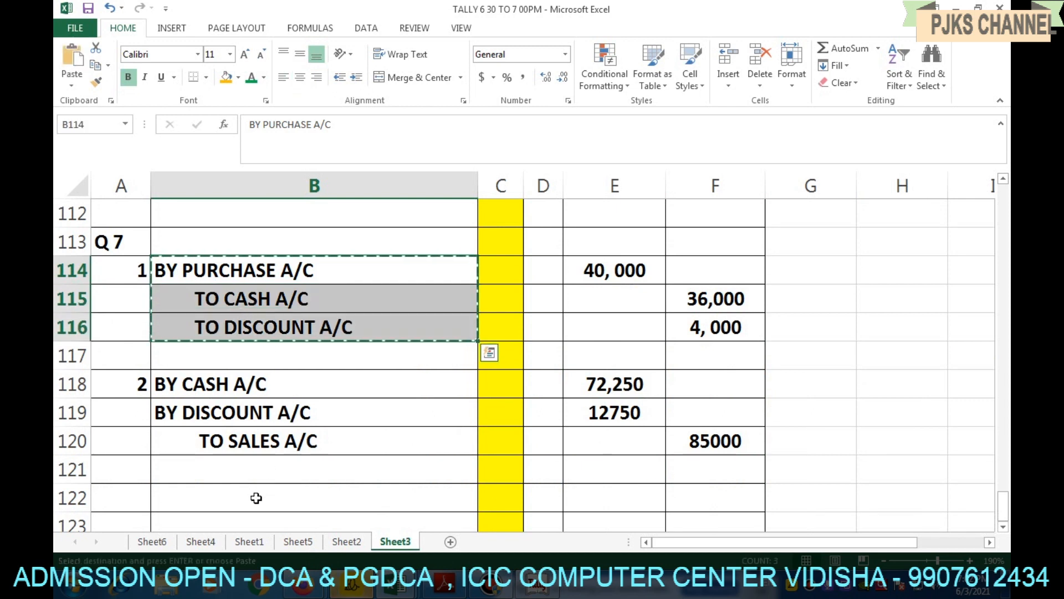
pyautogui.click(256, 498)
pyautogui.hotkey('ctrl', 'v')
pyautogui.scroll(-1, 256, 498)
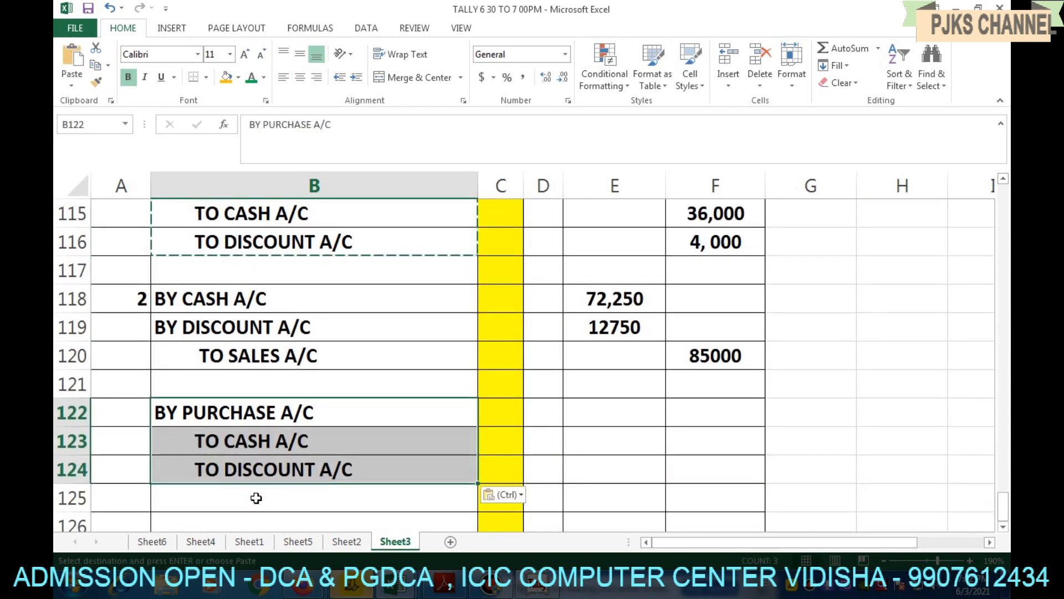
pyautogui.click(123, 418)
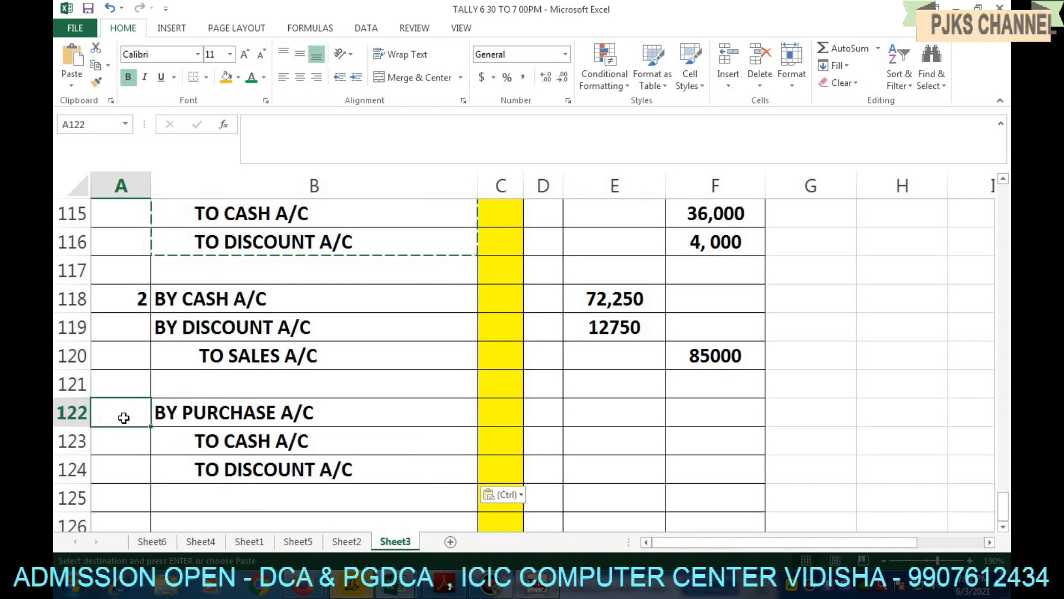
pyautogui.write('3')
pyautogui.click(365, 419)
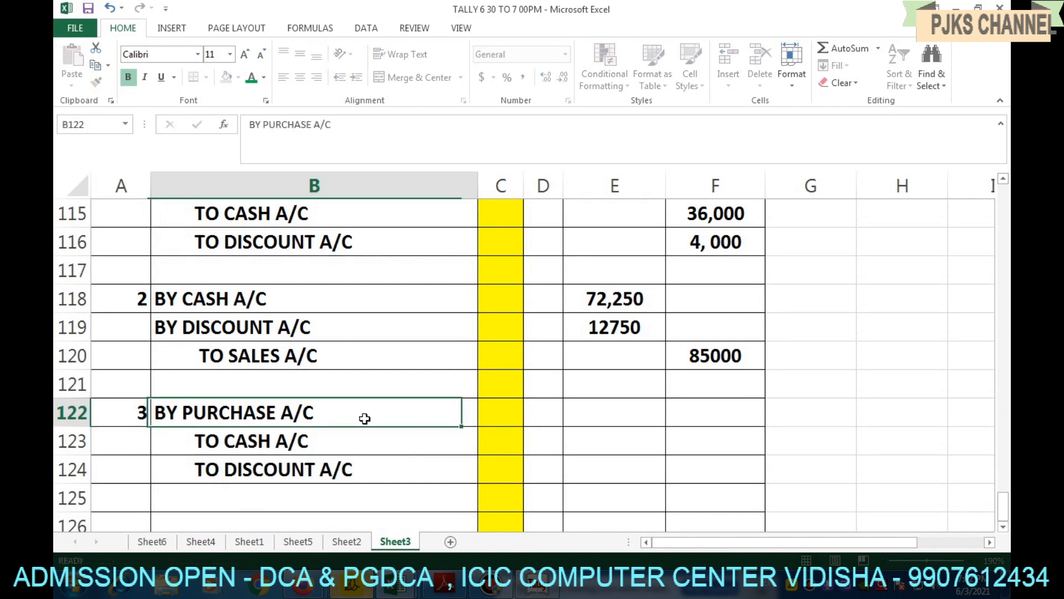
# - Link the BY PURCHASE A/C amount in E122 to the third transaction's amount in Sheet2!E40
pyautogui.click(599, 409)
pyautogui.write('=')
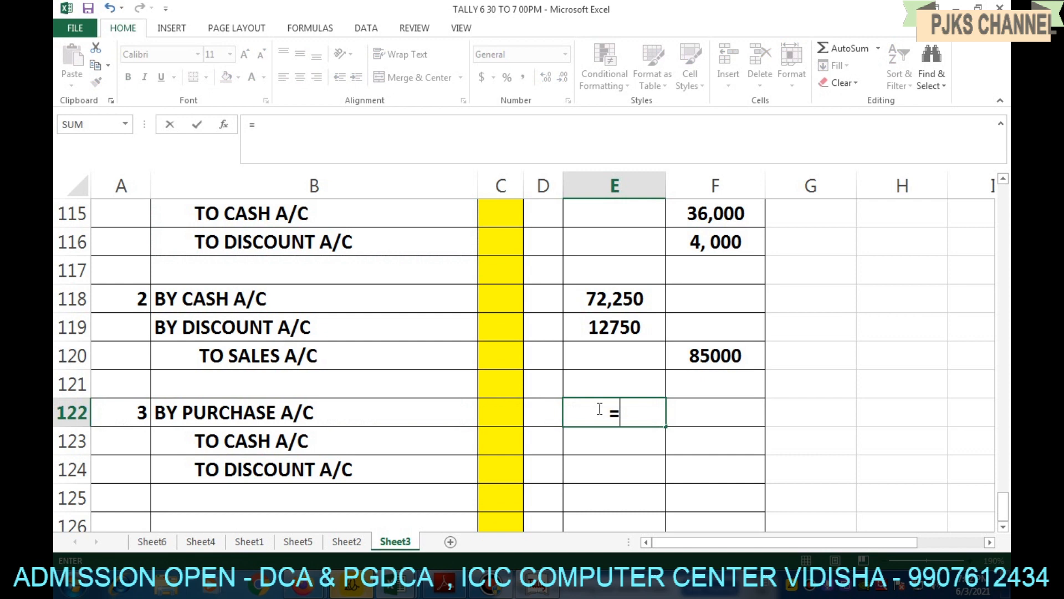
pyautogui.click(347, 542)
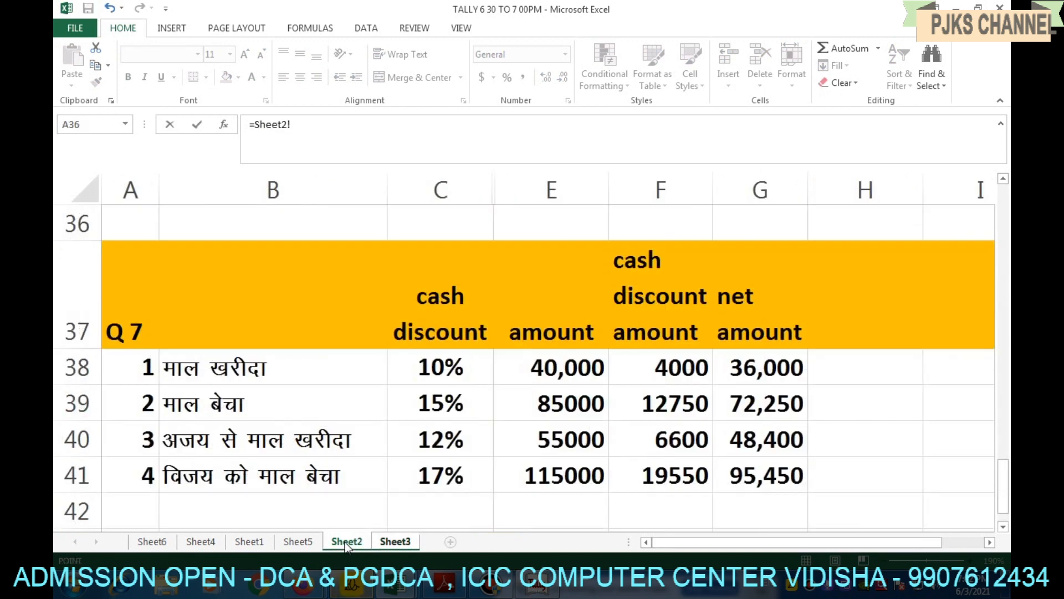
pyautogui.click(554, 439)
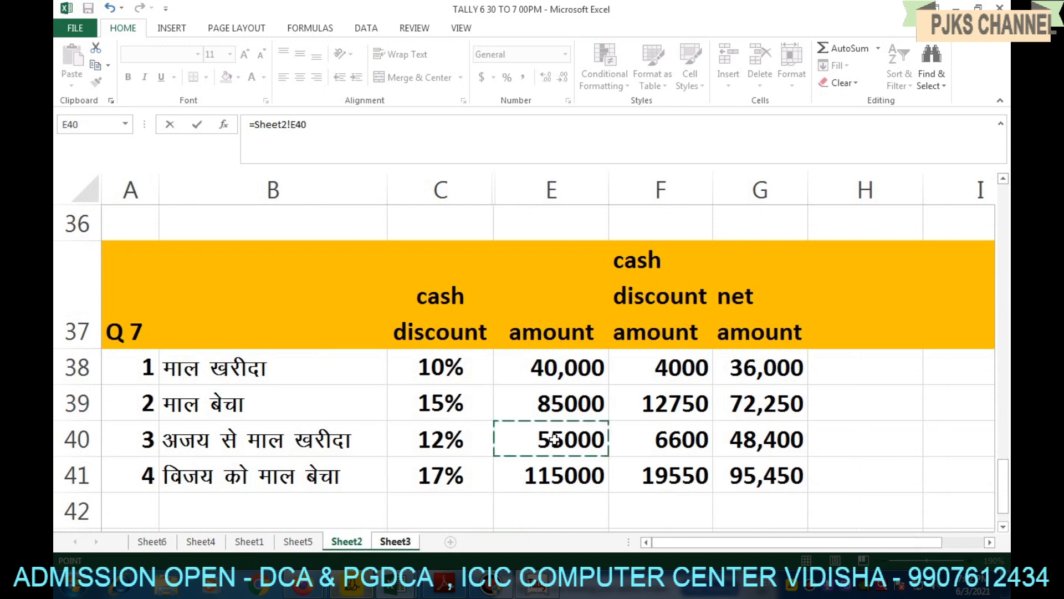
pyautogui.press('Return')
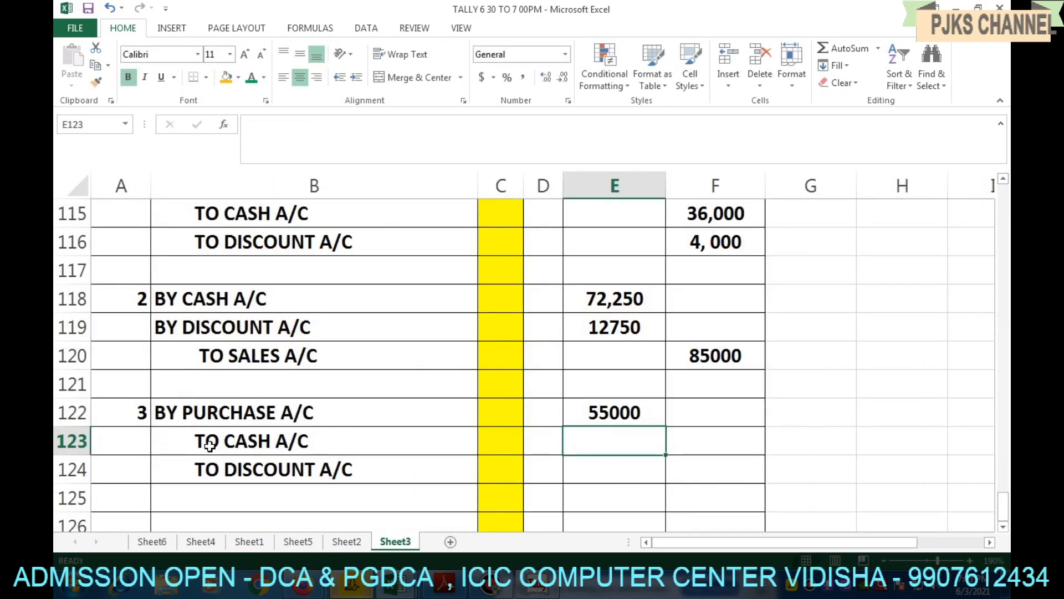
# - Link the TO CASH A/C amount in F123 to the third transaction's net amount in Sheet2!G40
pyautogui.click(700, 440)
pyautogui.write('=')
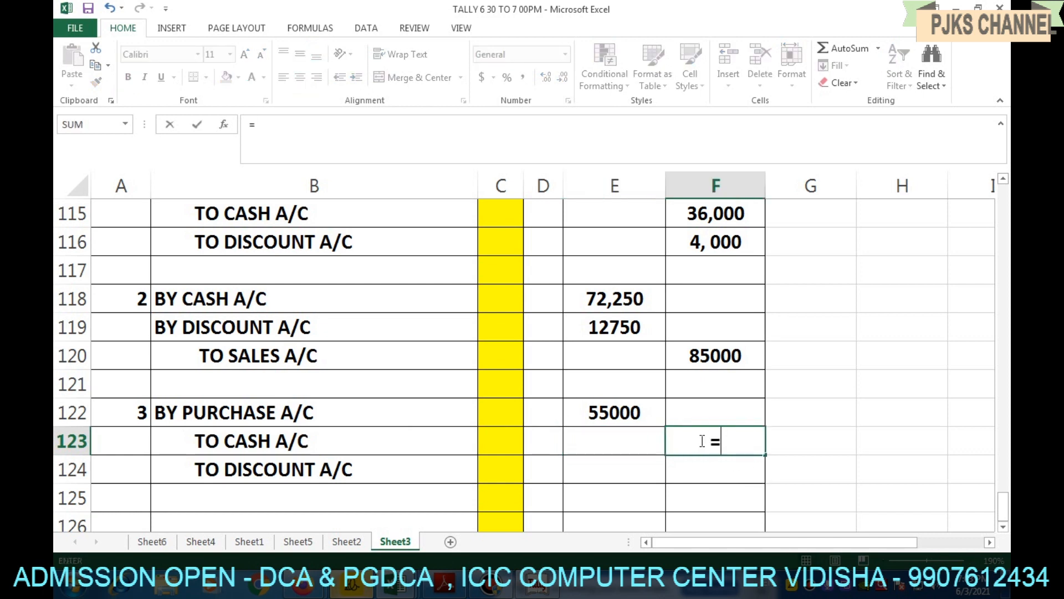
pyautogui.click(359, 542)
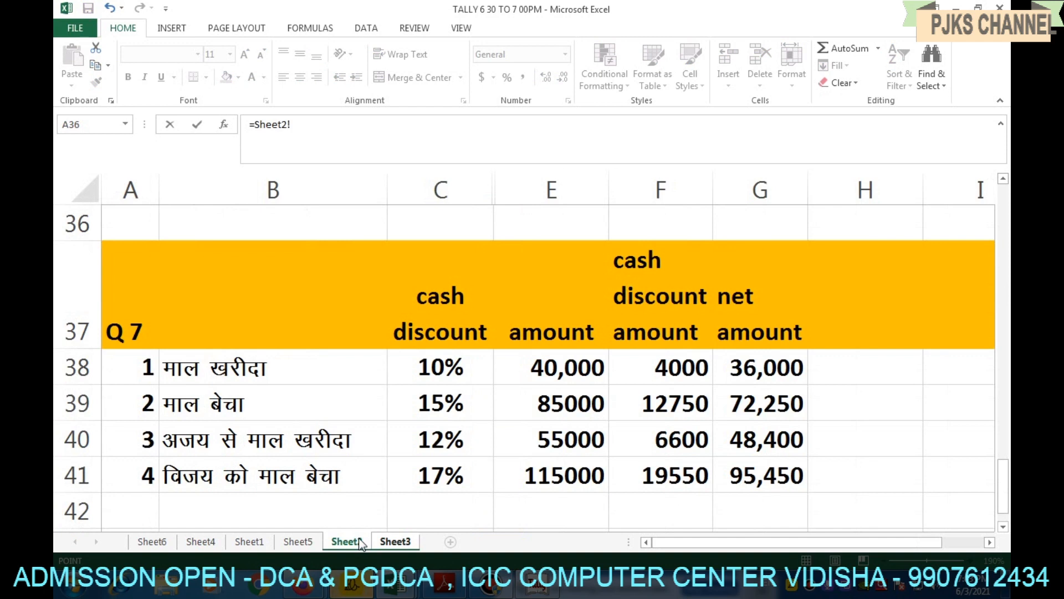
pyautogui.click(759, 438)
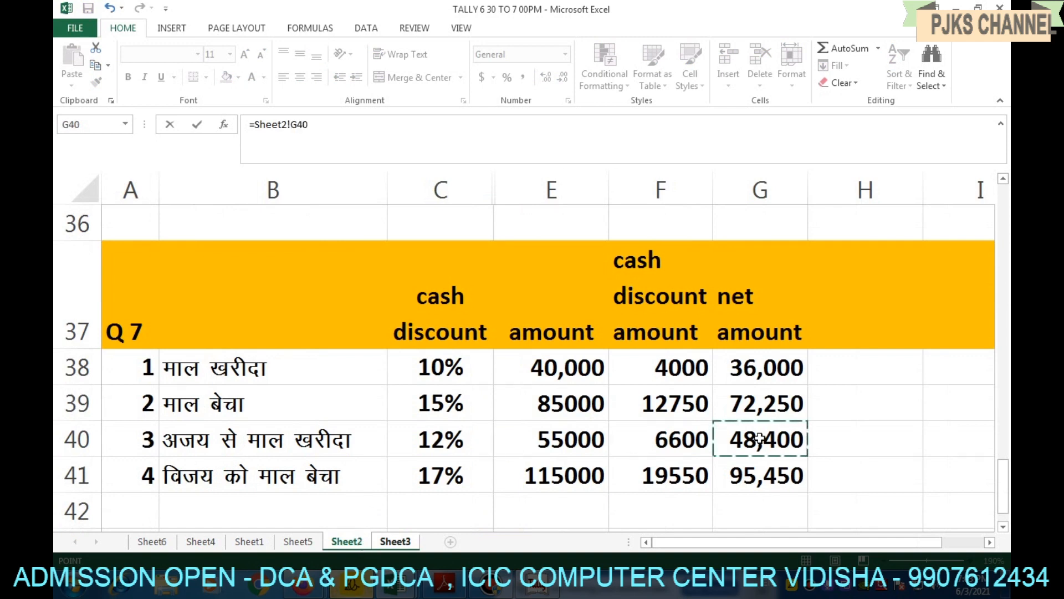
pyautogui.press('Return')
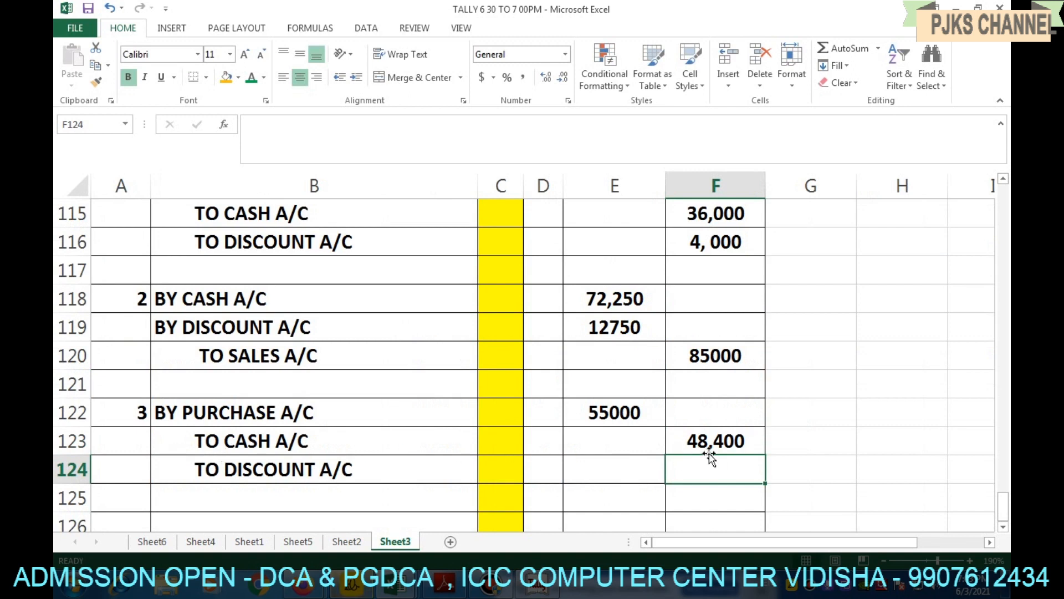
# - Link the TO DISCOUNT A/C amount in F124 to the third transaction's cash discount amount in Sheet2!F40
pyautogui.write('=')
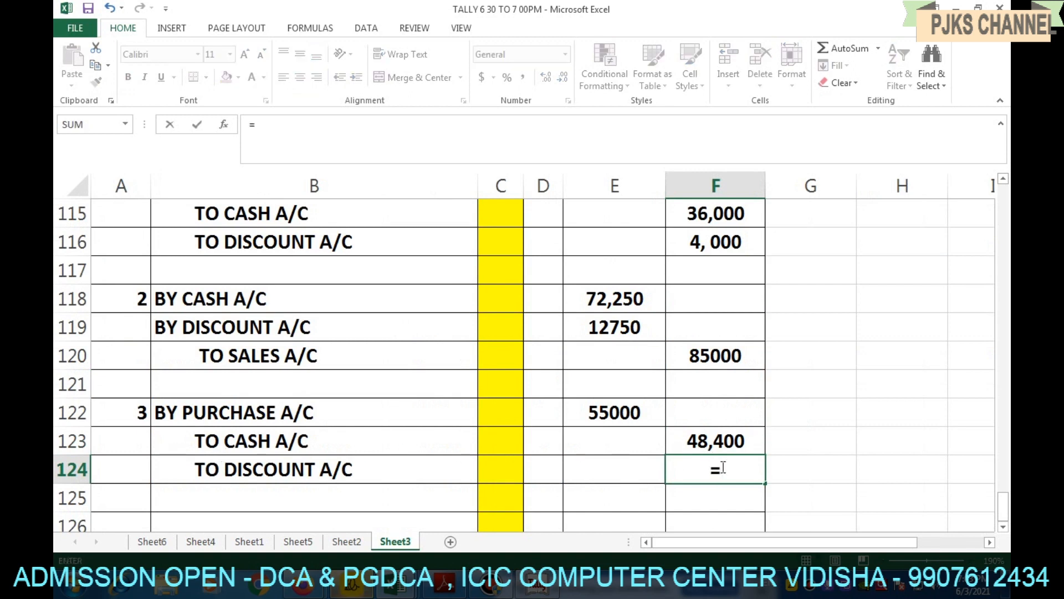
pyautogui.click(347, 542)
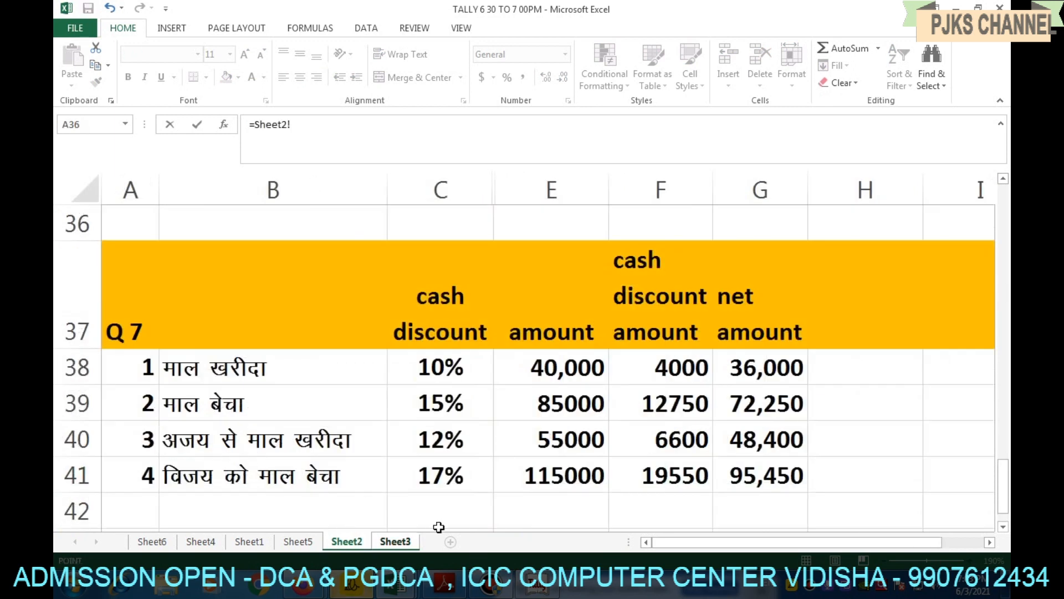
pyautogui.click(695, 440)
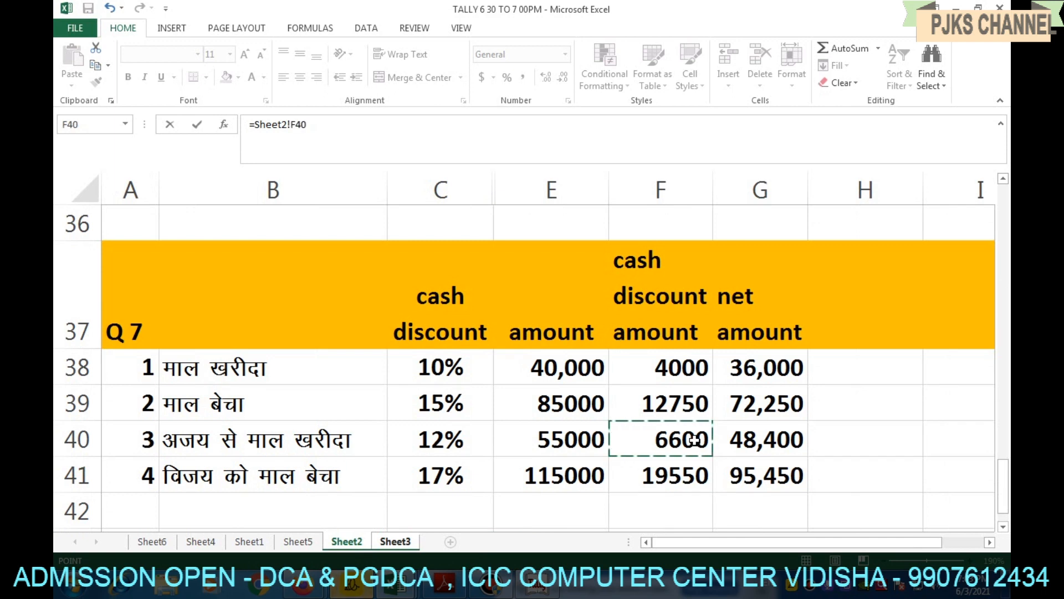
pyautogui.press('Return')
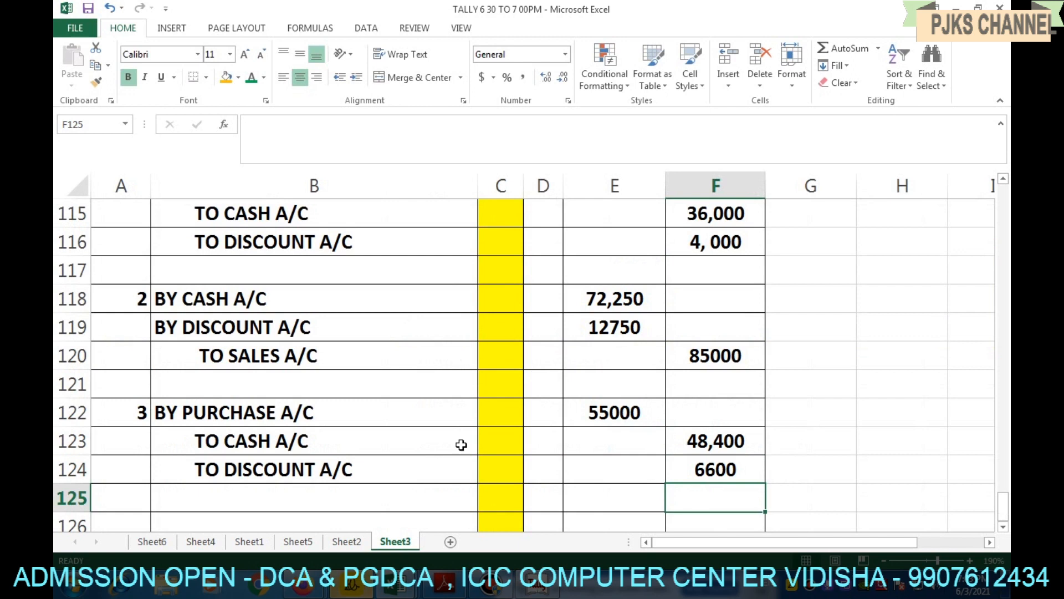
# - Copy the sales entry's account lines B118:B120 on Sheet3 to B126:B128 for the fourth transaction
pyautogui.click(347, 541)
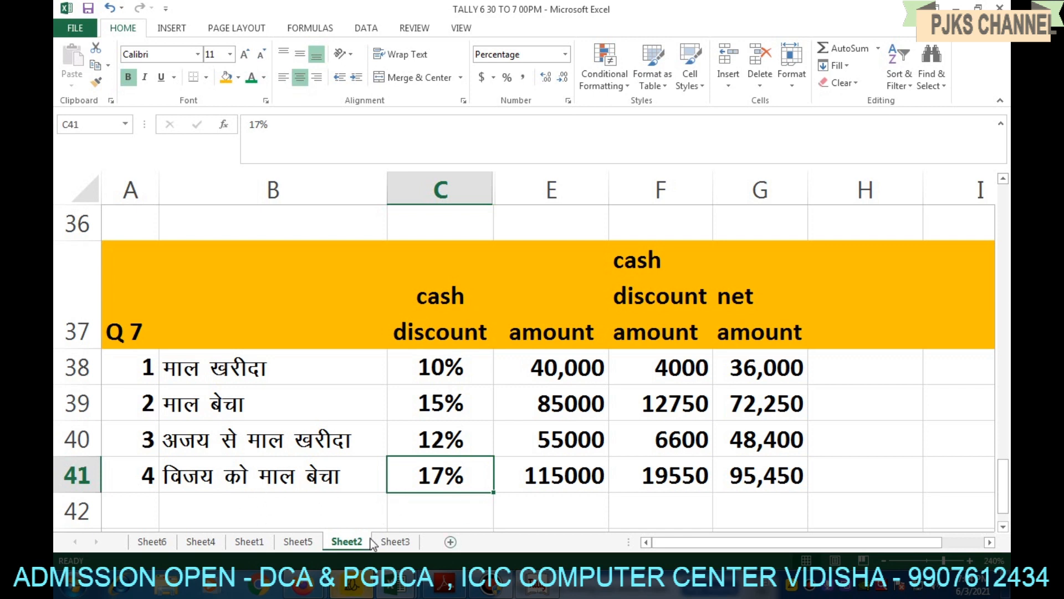
pyautogui.click(395, 542)
pyautogui.moveTo(218, 301); pyautogui.dragTo(282, 352)
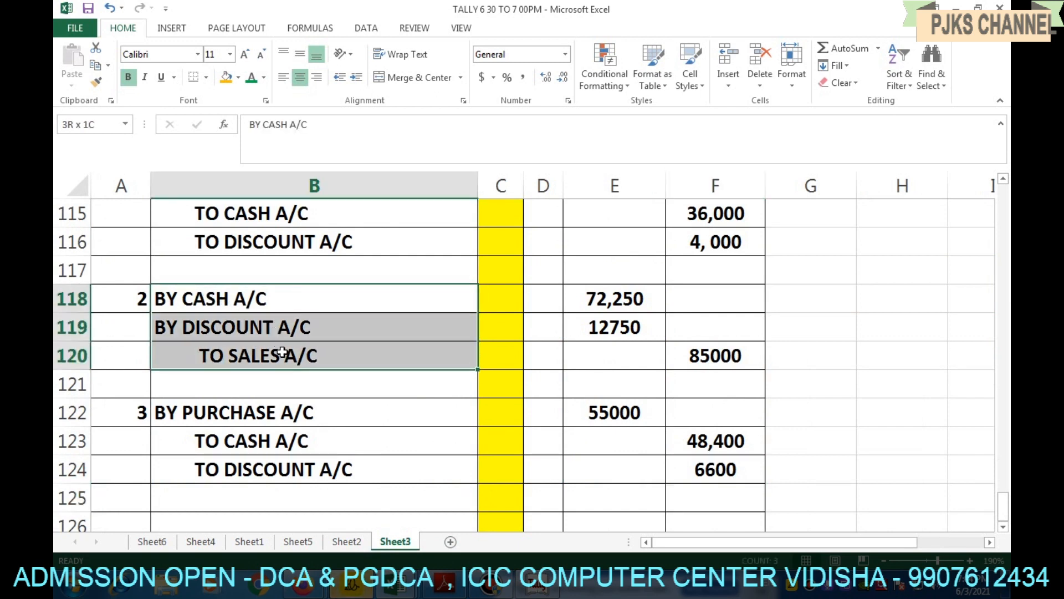
pyautogui.hotkey('ctrl', 'c')
pyautogui.scroll(-2, 280, 404)
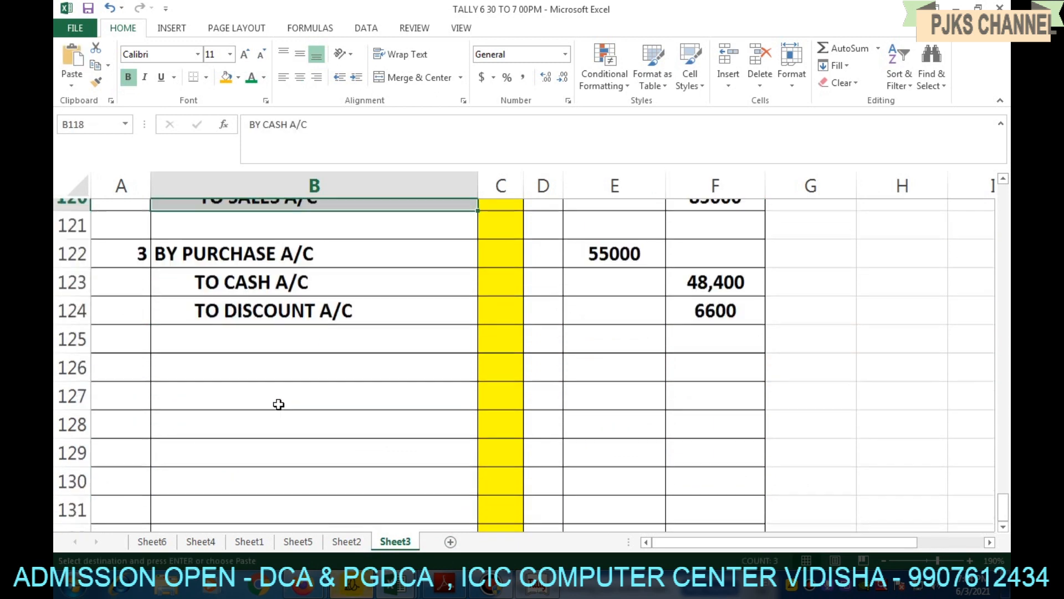
pyautogui.click(193, 363)
pyautogui.hotkey('ctrl', 'v')
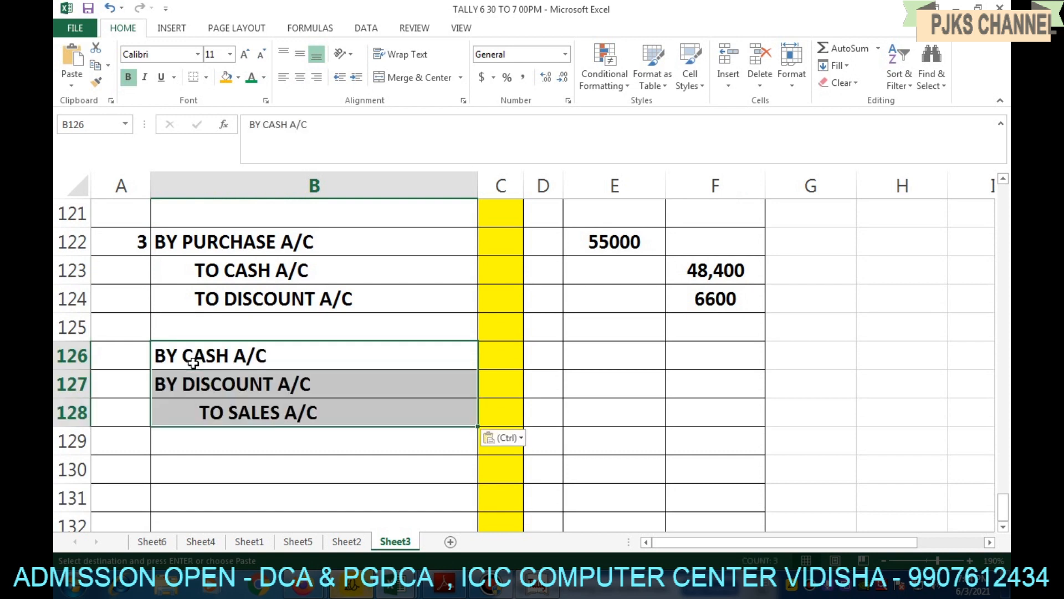
pyautogui.click(288, 362)
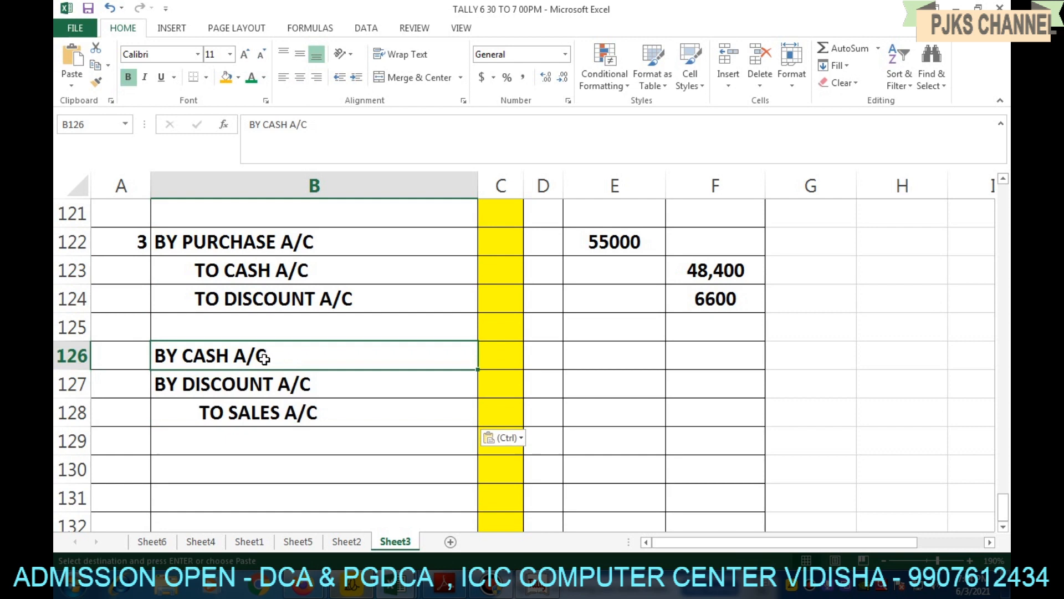
# - Link the BY CASH A/C amount in E126 to the fourth transaction's net amount in Sheet2!G41
pyautogui.click(607, 359)
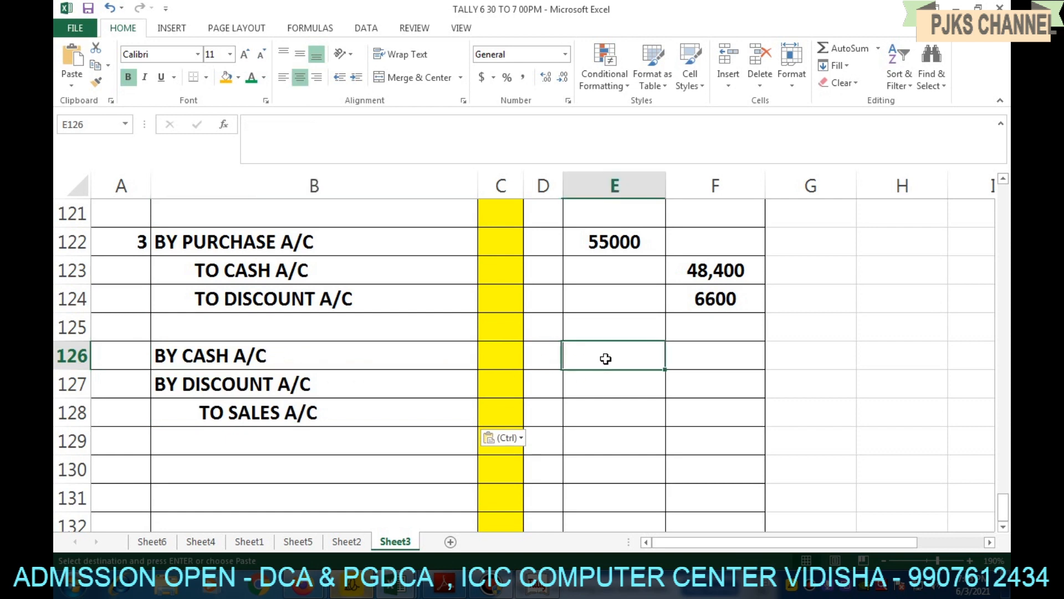
pyautogui.press('Escape')
pyautogui.write('=')
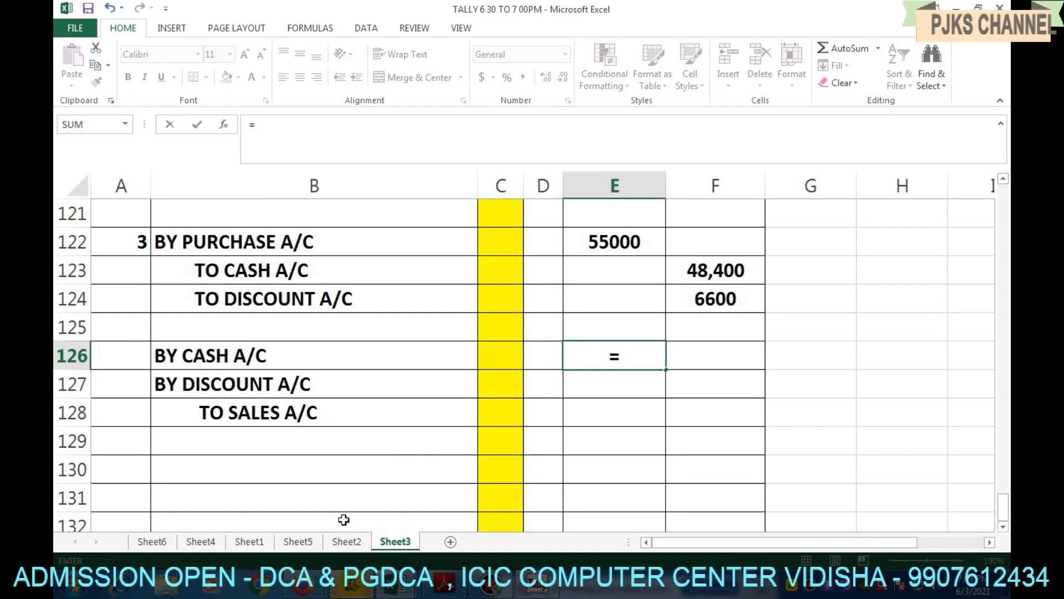
pyautogui.click(346, 542)
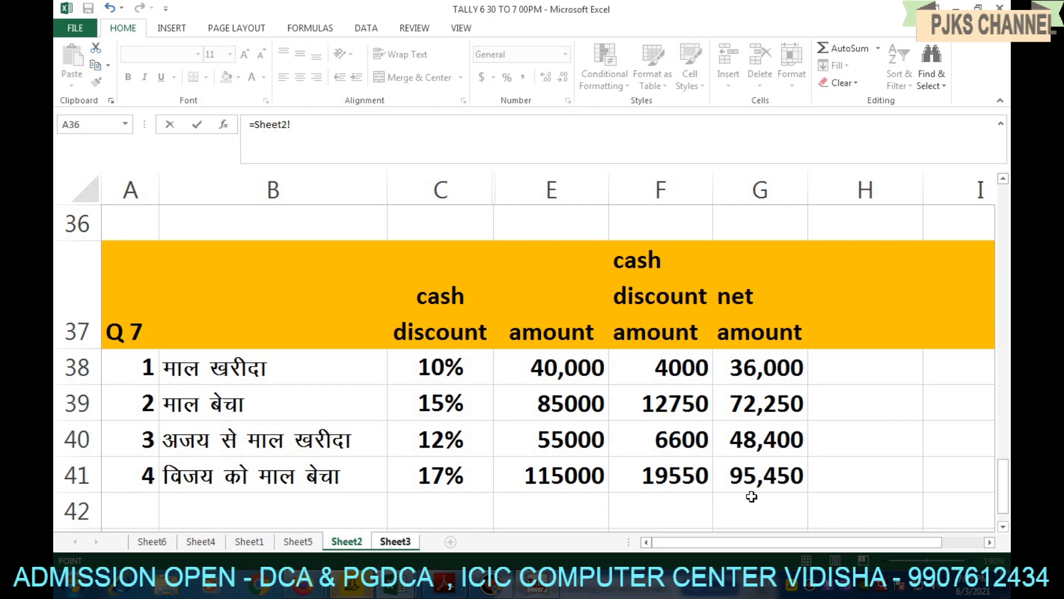
pyautogui.click(766, 480)
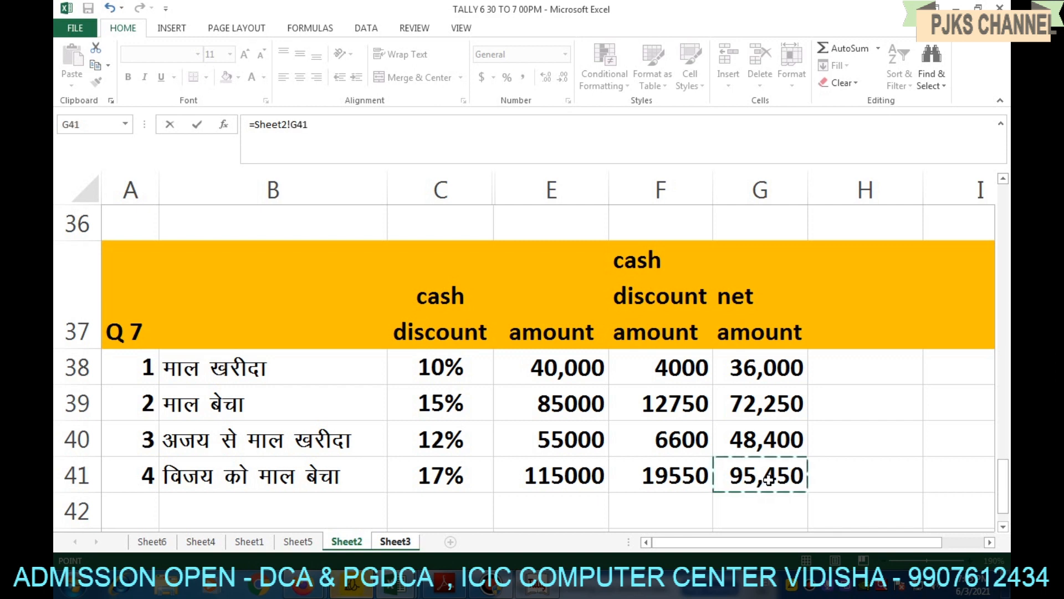
pyautogui.press('Return')
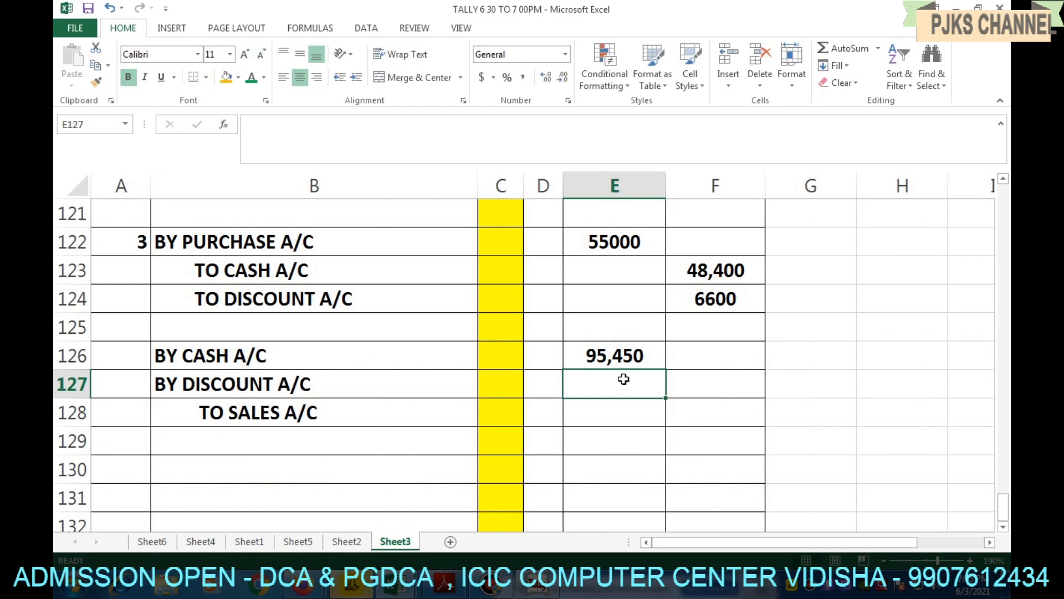
# - Link the BY DISCOUNT A/C amount in E127 to the fourth transaction's cash discount amount in Sheet2!F41
pyautogui.write('=')
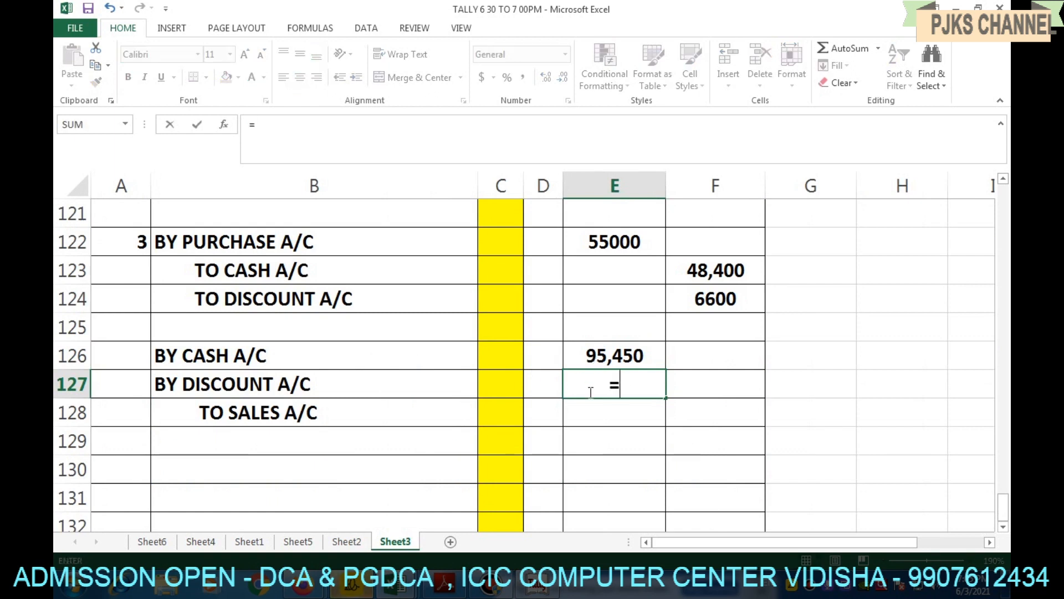
pyautogui.click(350, 543)
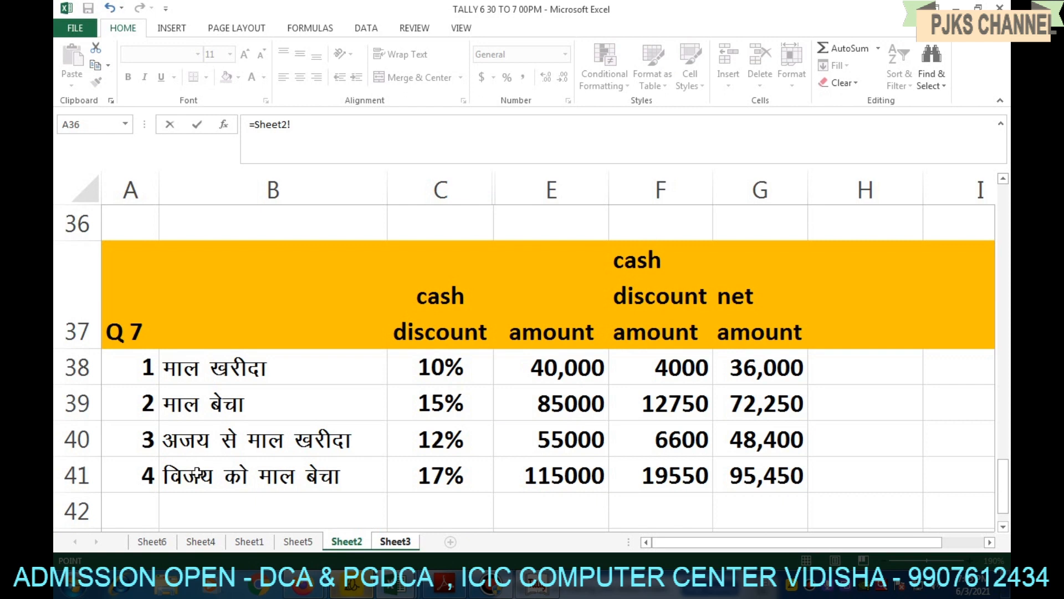
pyautogui.click(672, 474)
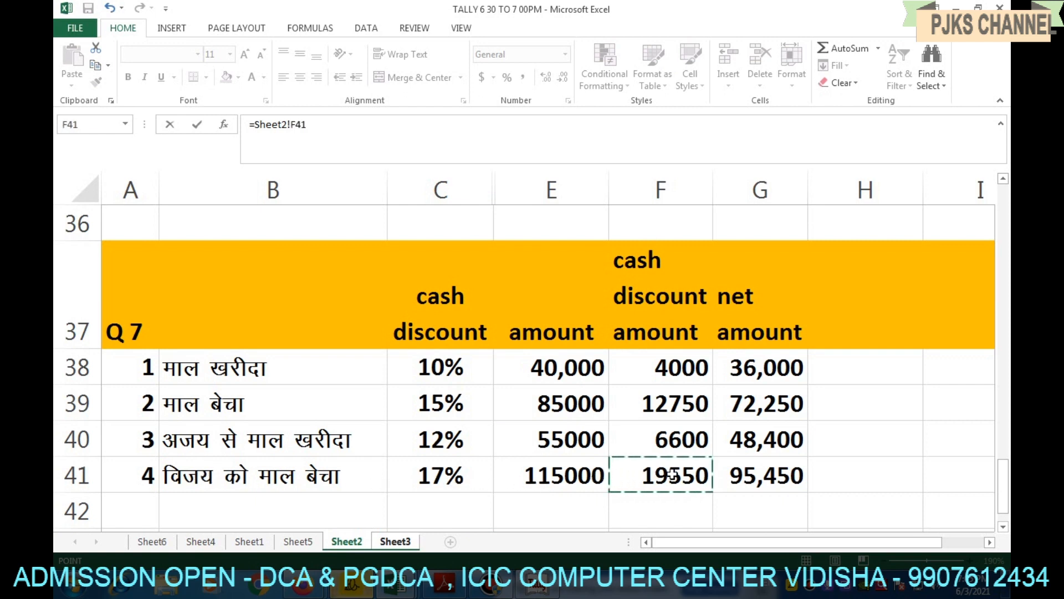
pyautogui.press('Return')
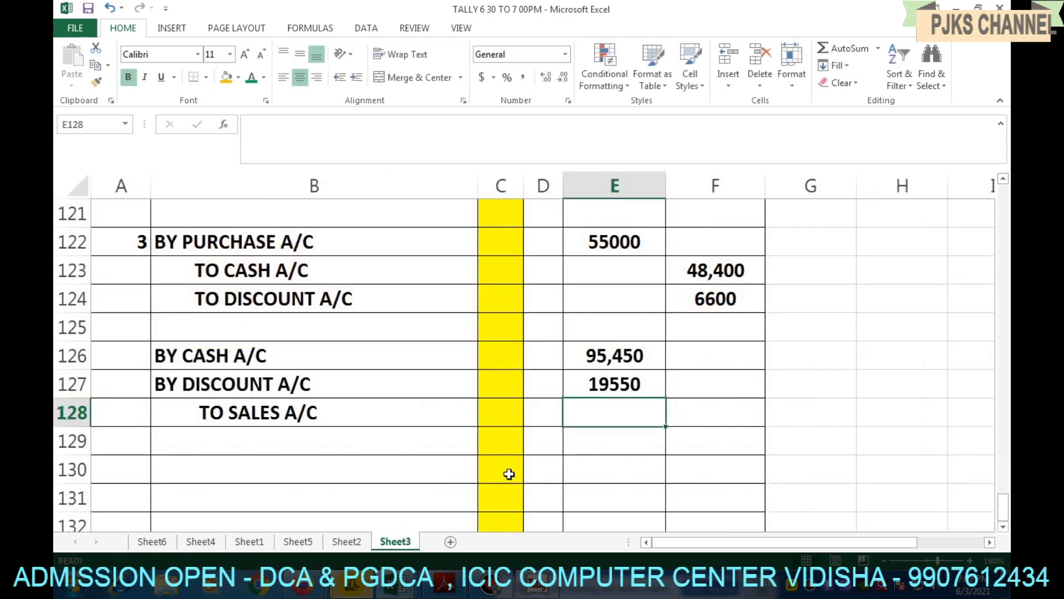
# - Link the TO SALES A/C amount in F128 to the fourth transaction's amount in Sheet2!E41
pyautogui.click(711, 412)
pyautogui.write('=')
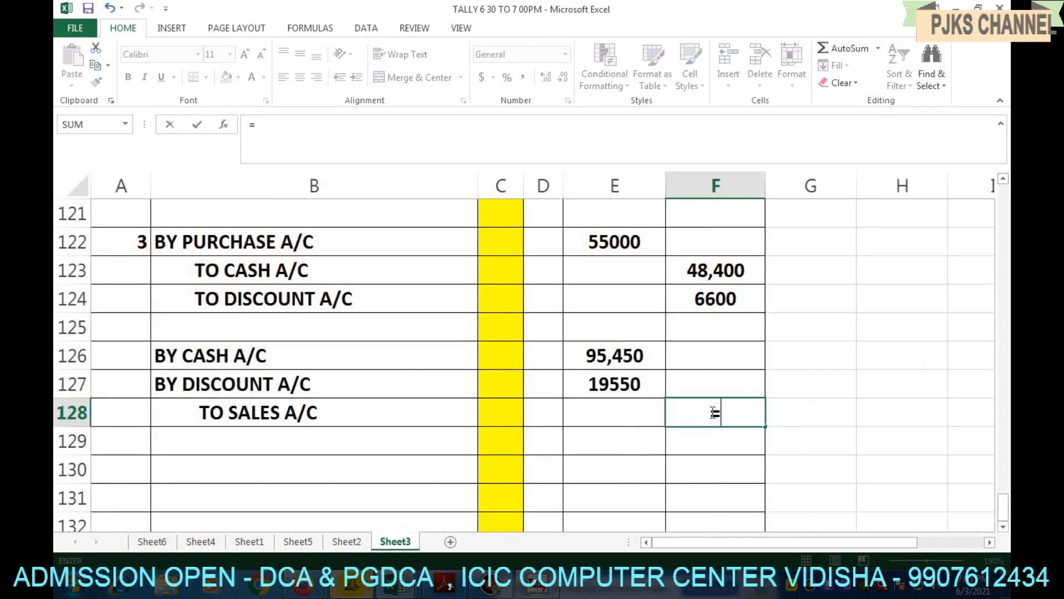
pyautogui.click(346, 541)
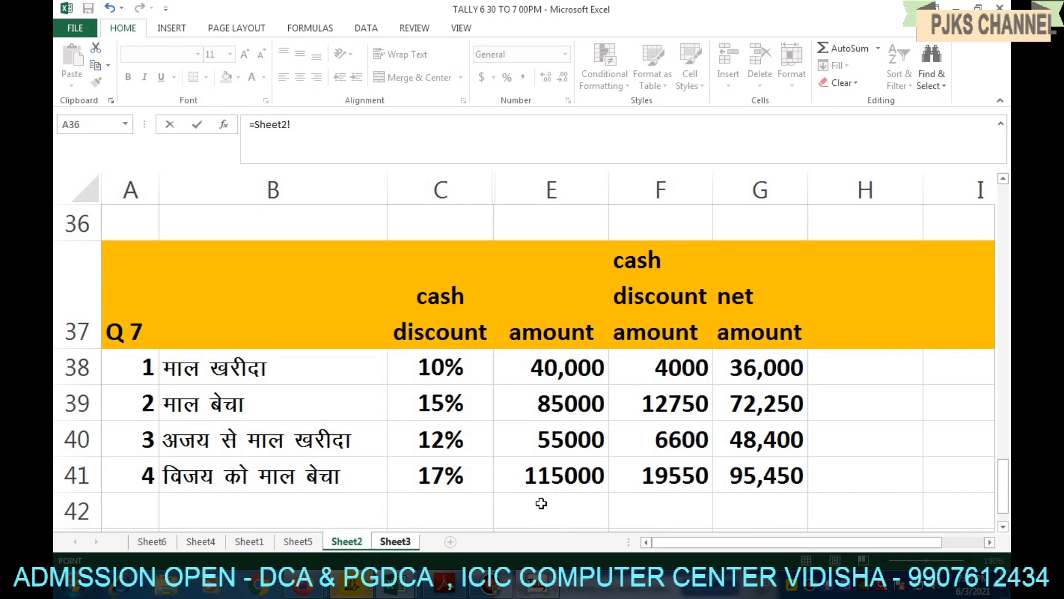
pyautogui.click(544, 480)
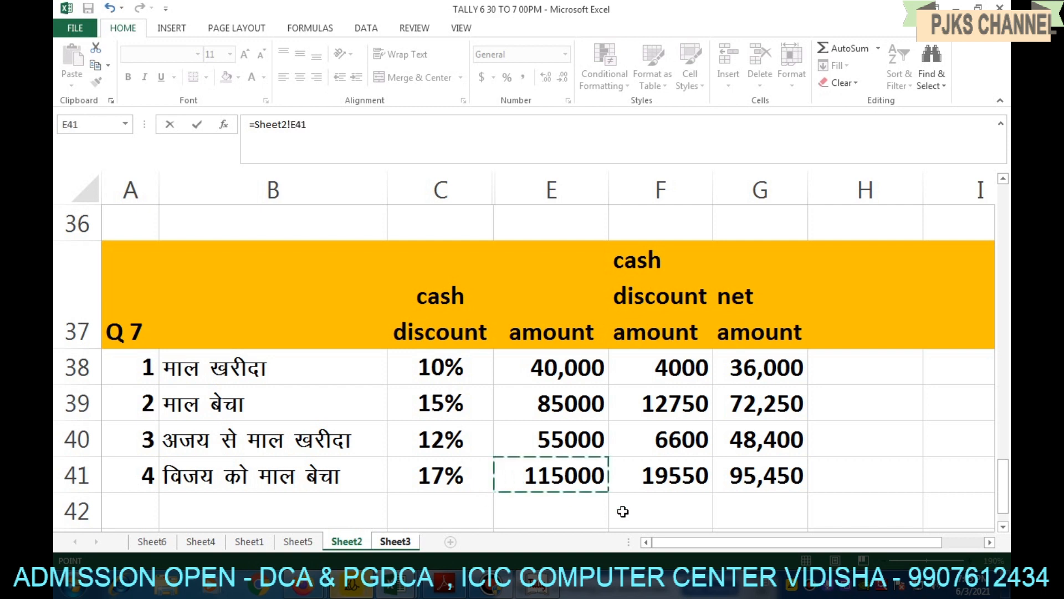
pyautogui.press('Return')
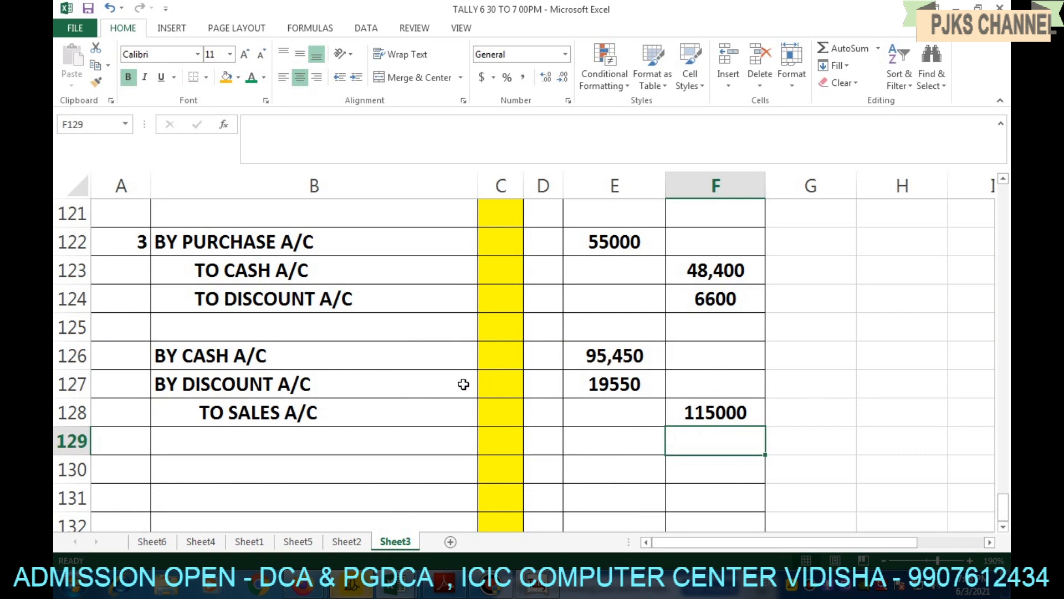
pyautogui.scroll(2, 464, 383)
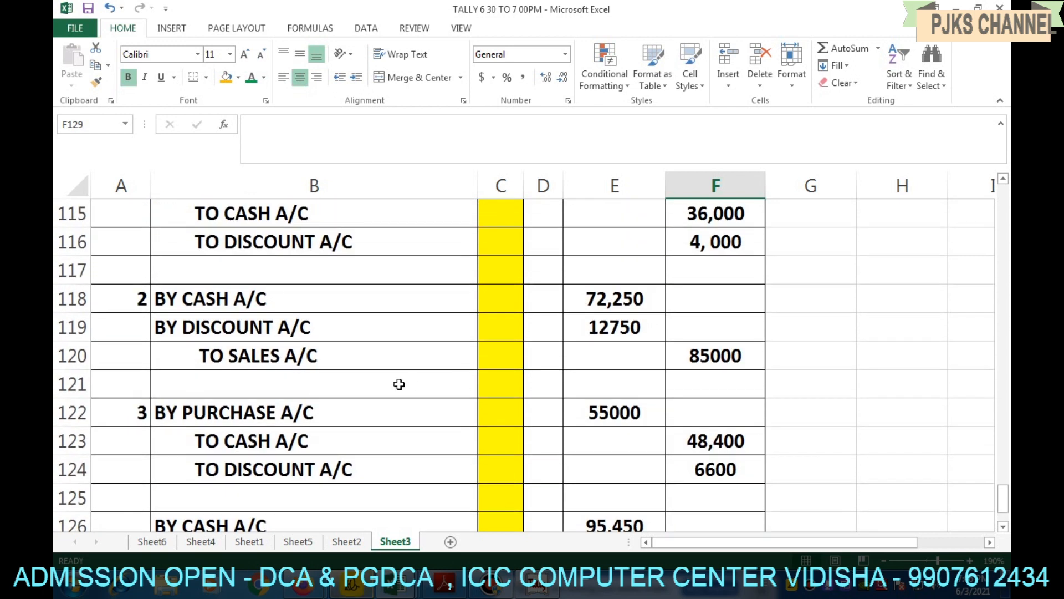
pyautogui.scroll(1, 400, 388)
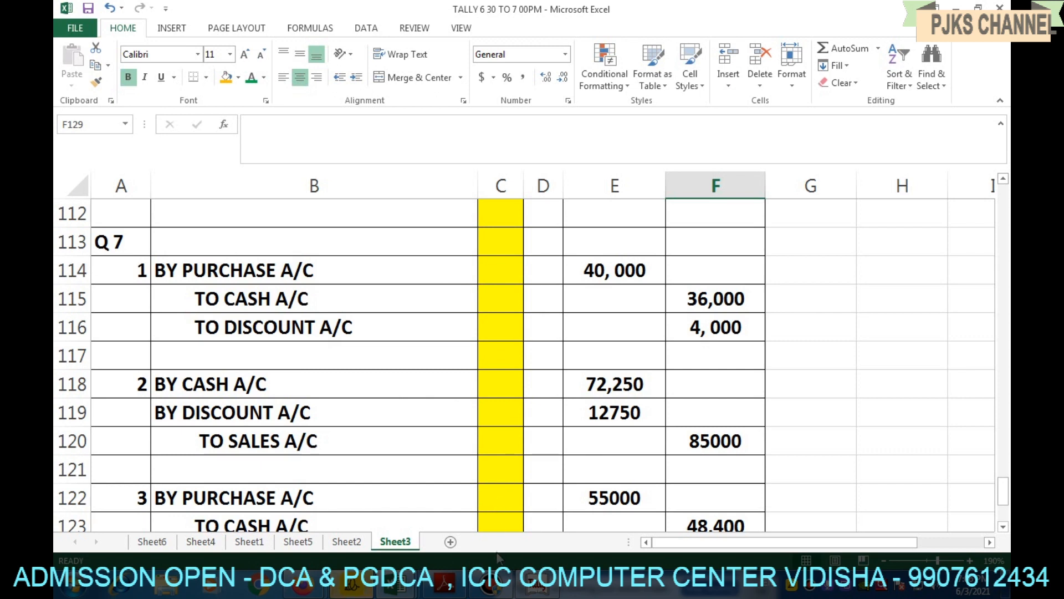
pyautogui.click(488, 587)
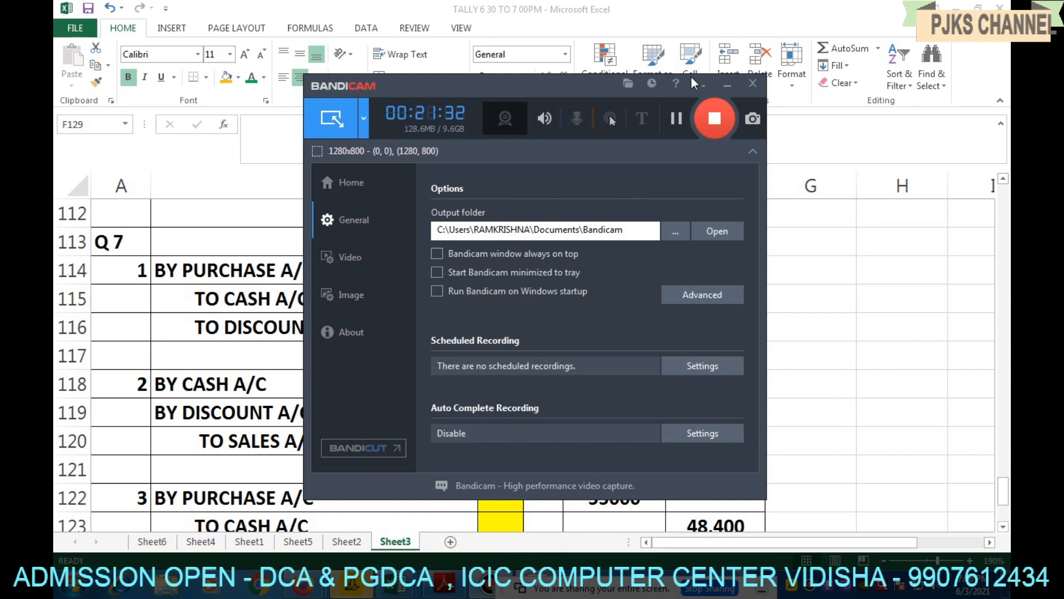
pyautogui.click(727, 85)
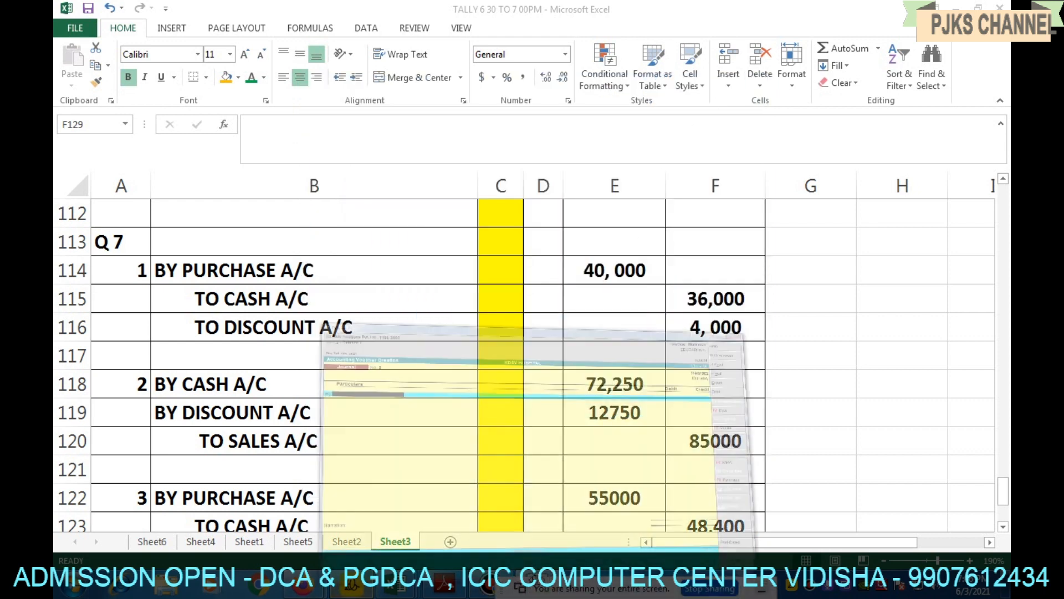
pyautogui.click(537, 584)
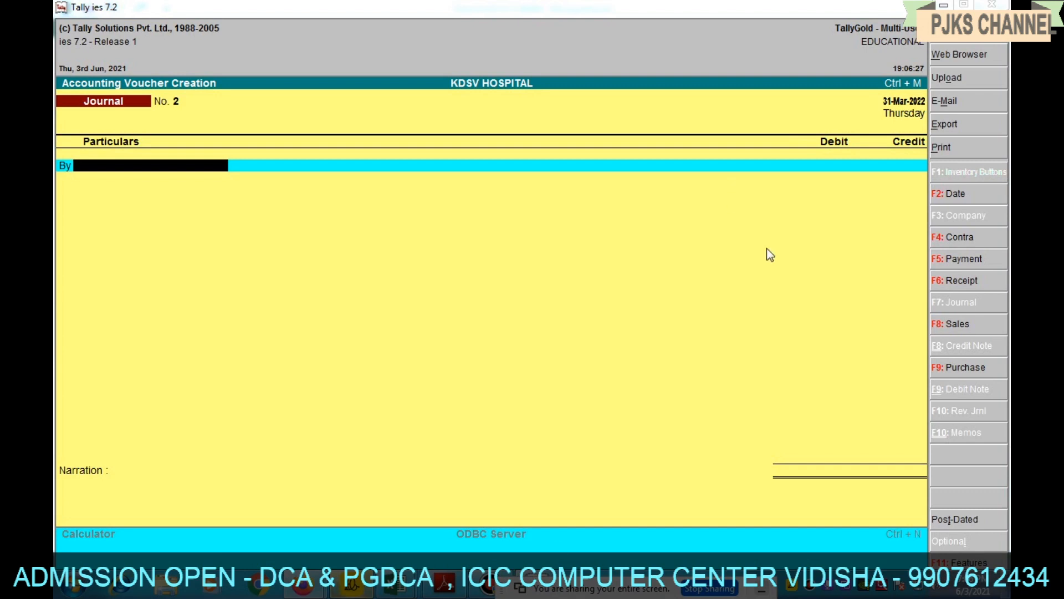
pyautogui.click(941, 5)
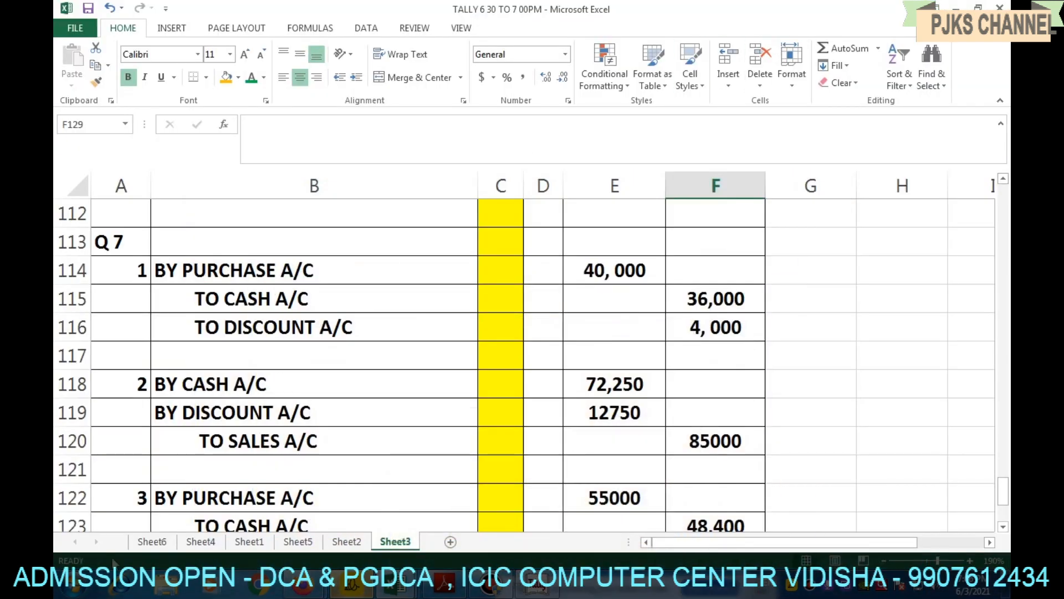
# - Launch Tally 9 and load the company ABC & CO. from the C:\Tally\Data directory
pyautogui.click(73, 588)
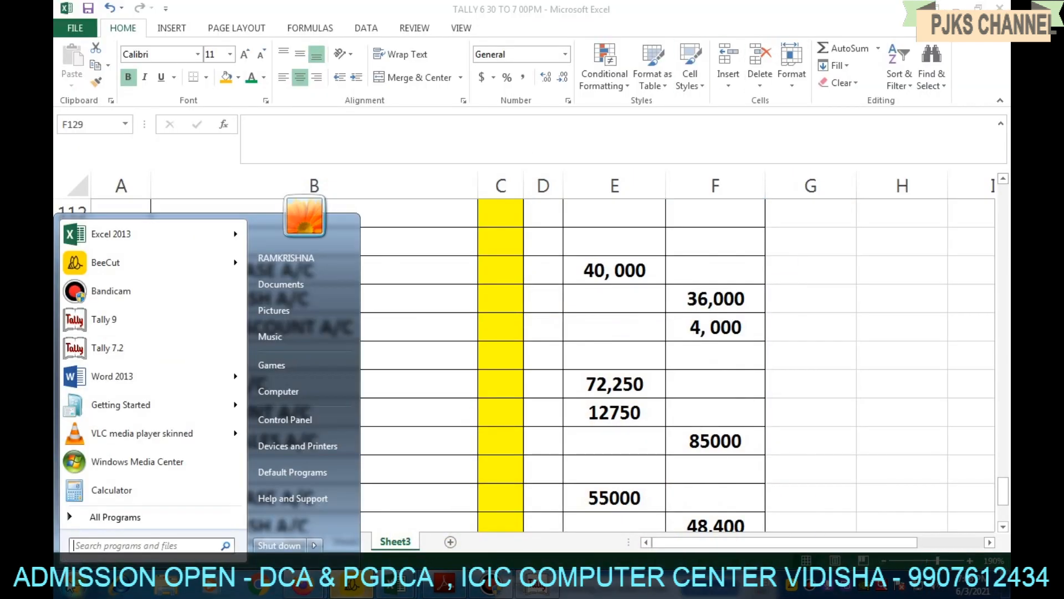
pyautogui.click(119, 324)
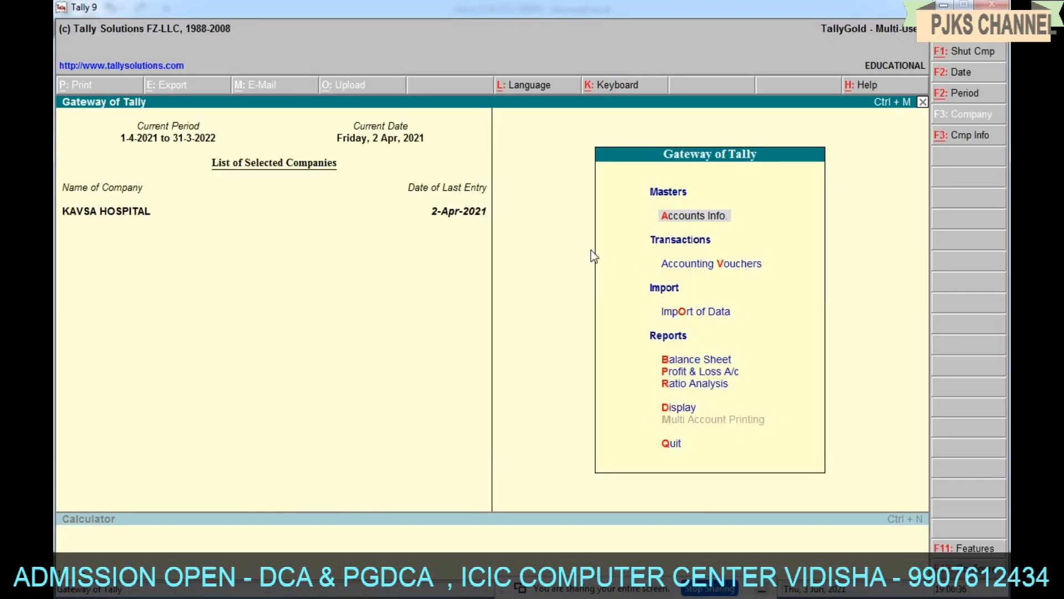
pyautogui.press('F1')
pyautogui.press('Down')
pyautogui.press('Up')
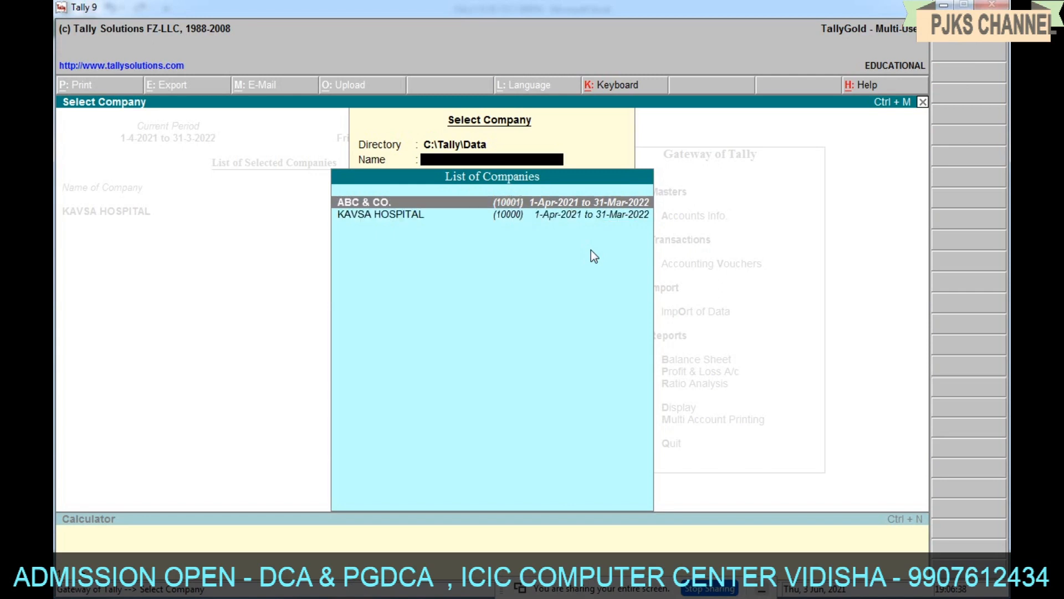
pyautogui.press('Return')
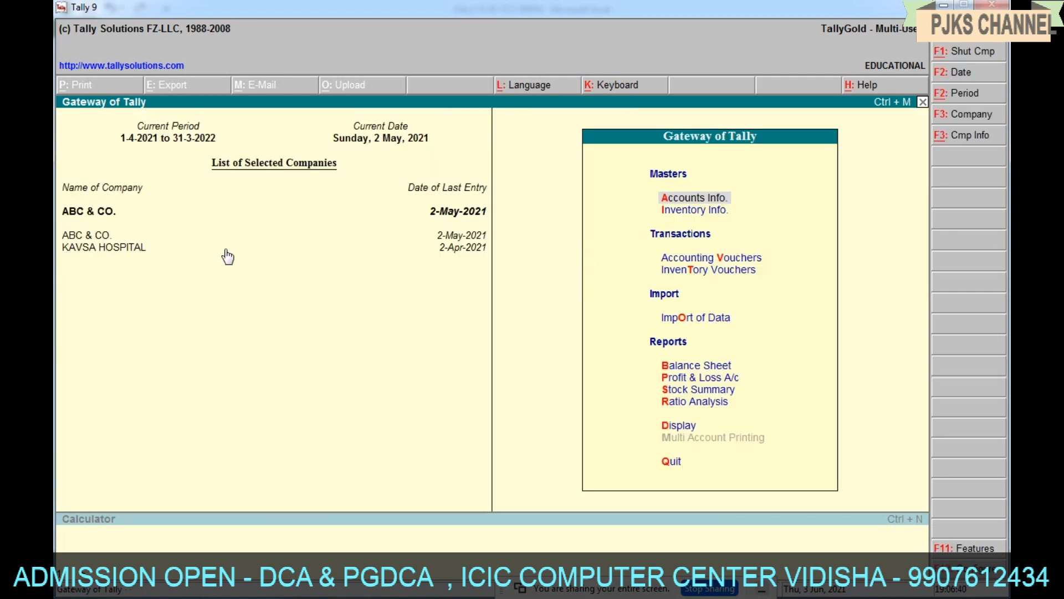
# - Shut the company KAVSA HOSPITAL, keeping ABC & CO. as the only loaded company
pyautogui.hotkey('alt', 'F1')
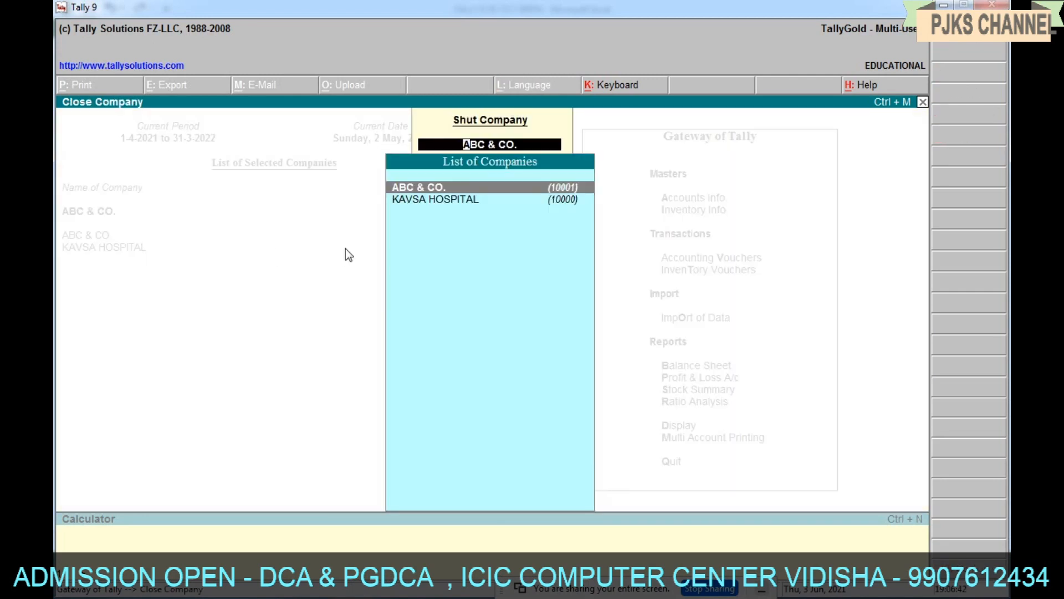
pyautogui.press('Down')
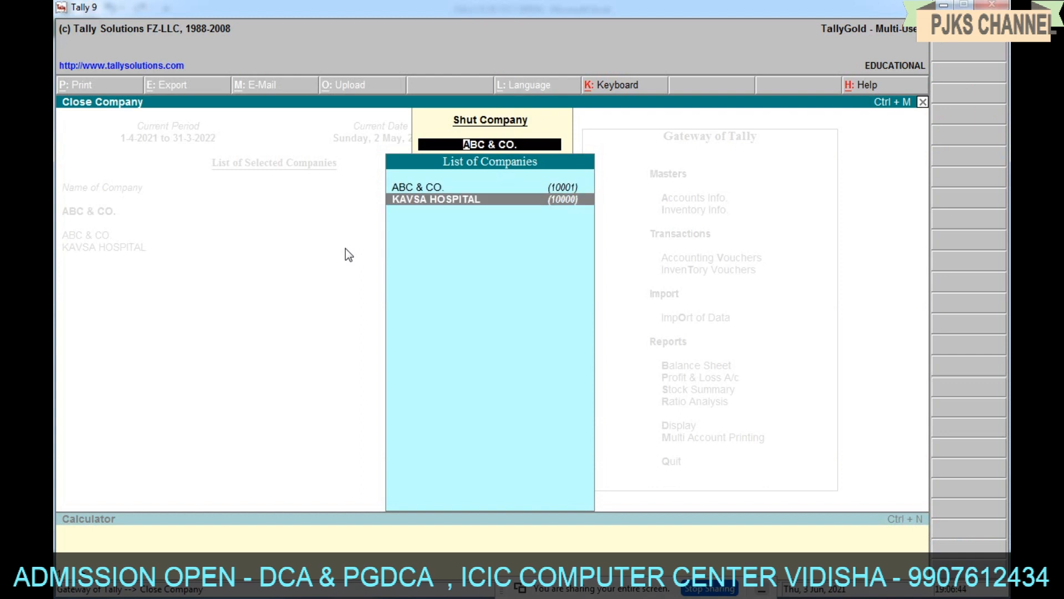
pyautogui.press('Return')
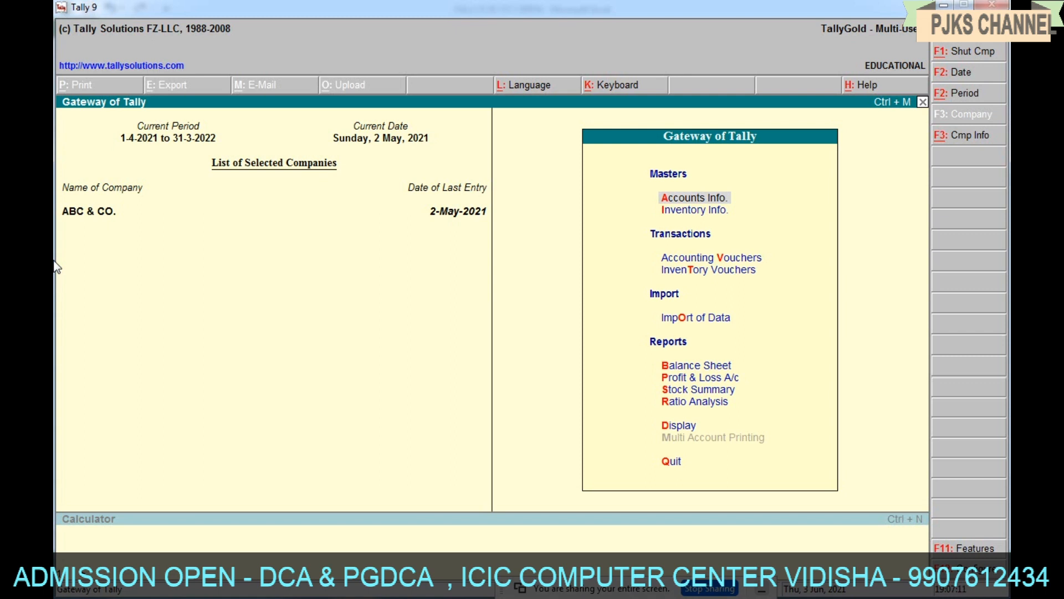
# - Start a new purchase accounting voucher in voucher (debit/credit) format, leaving the reference blank
pyautogui.press('v')
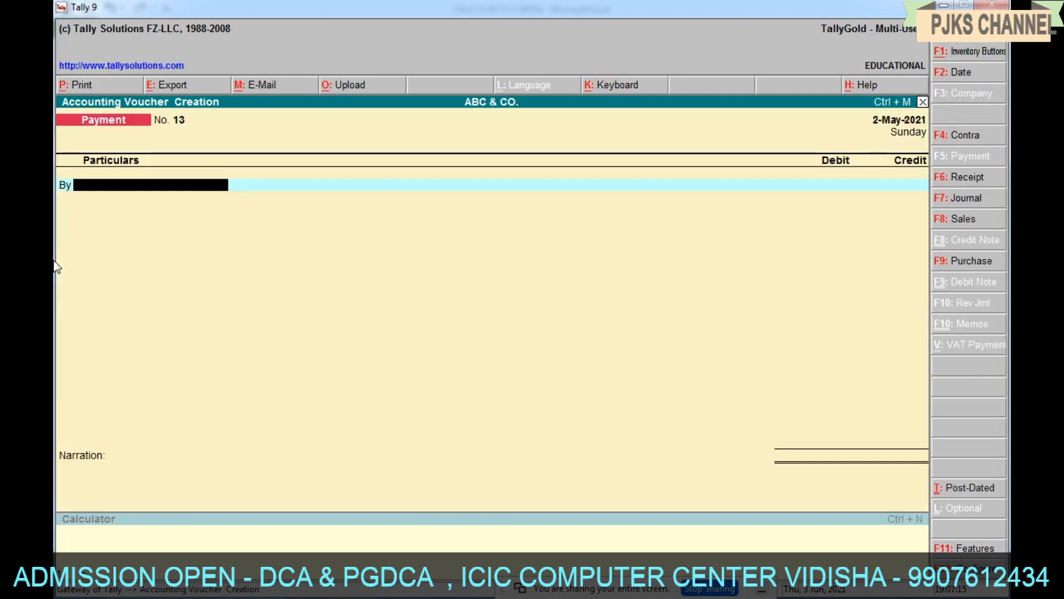
pyautogui.click(968, 265)
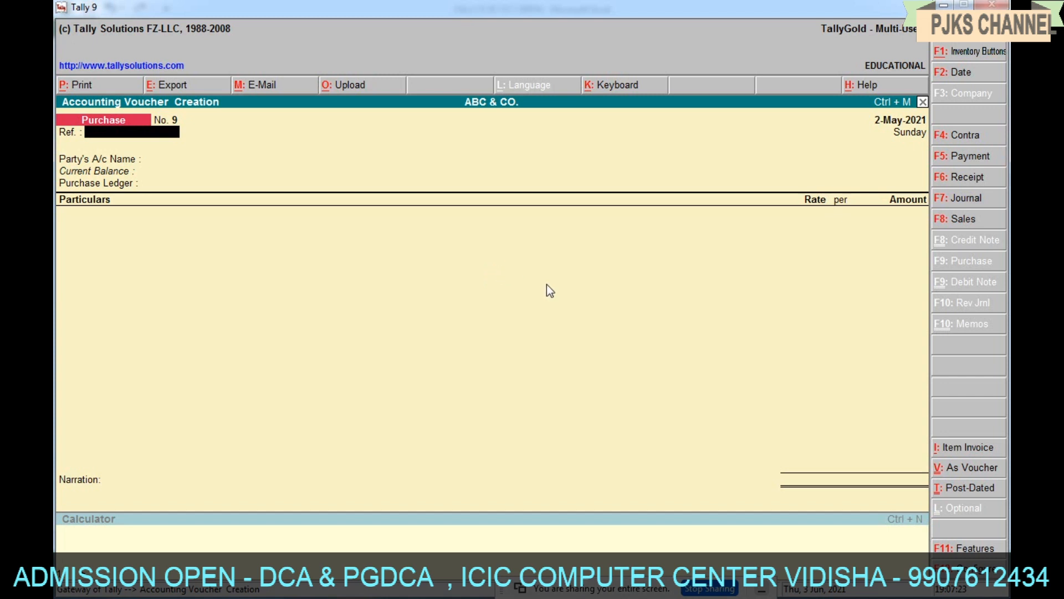
pyautogui.click(969, 468)
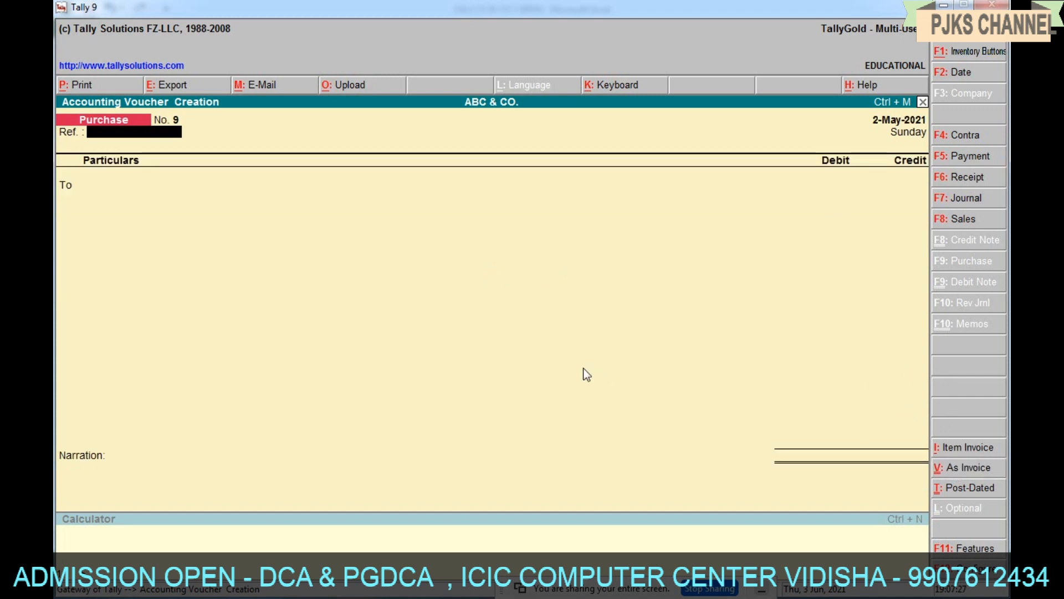
pyautogui.press('Return')
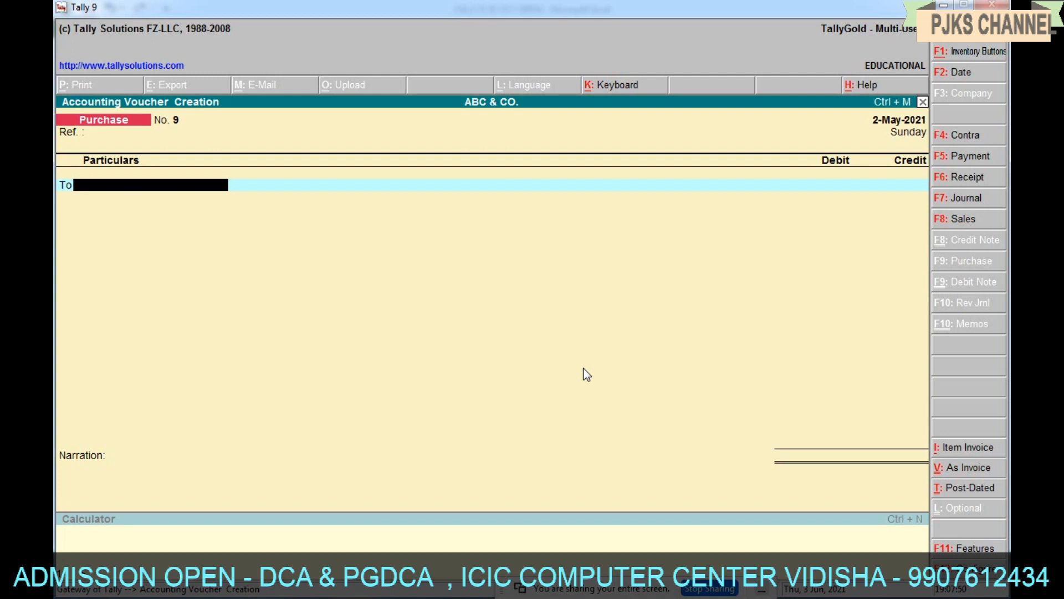
# - Credit Cash with 36000 in the purchase voucher, taking the amount from the first Q 7 entry in the Excel workbook
pyautogui.write('C')
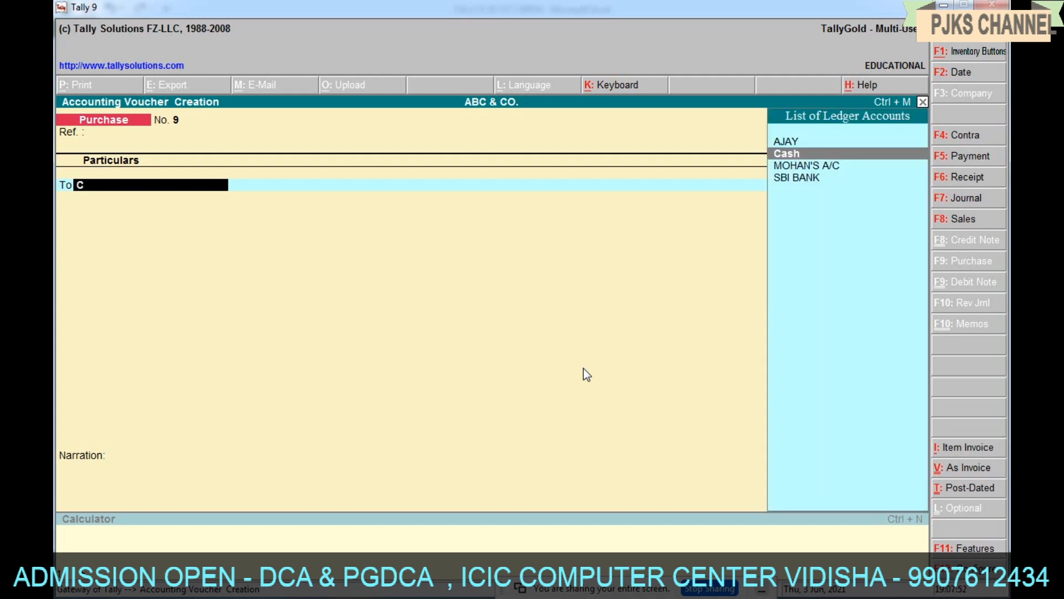
pyautogui.press('Return')
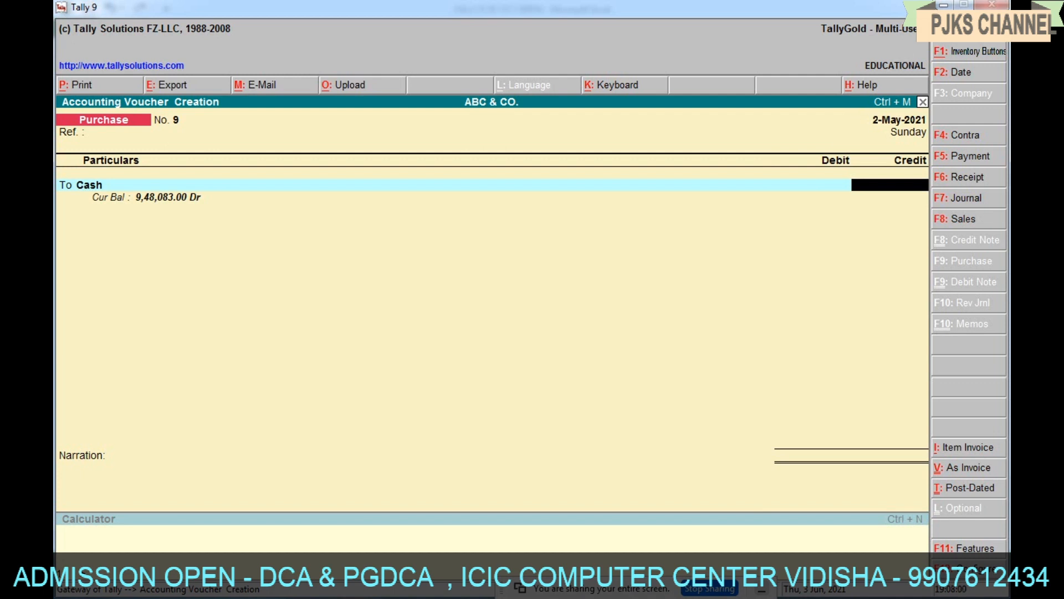
pyautogui.click(943, 4)
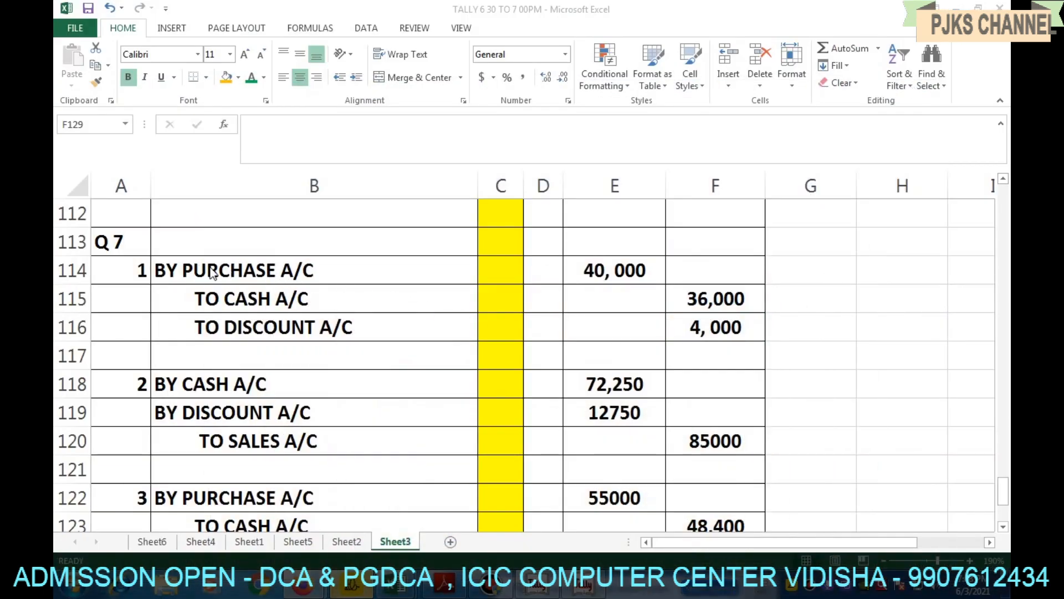
pyautogui.moveTo(305, 300); pyautogui.dragTo(747, 307)
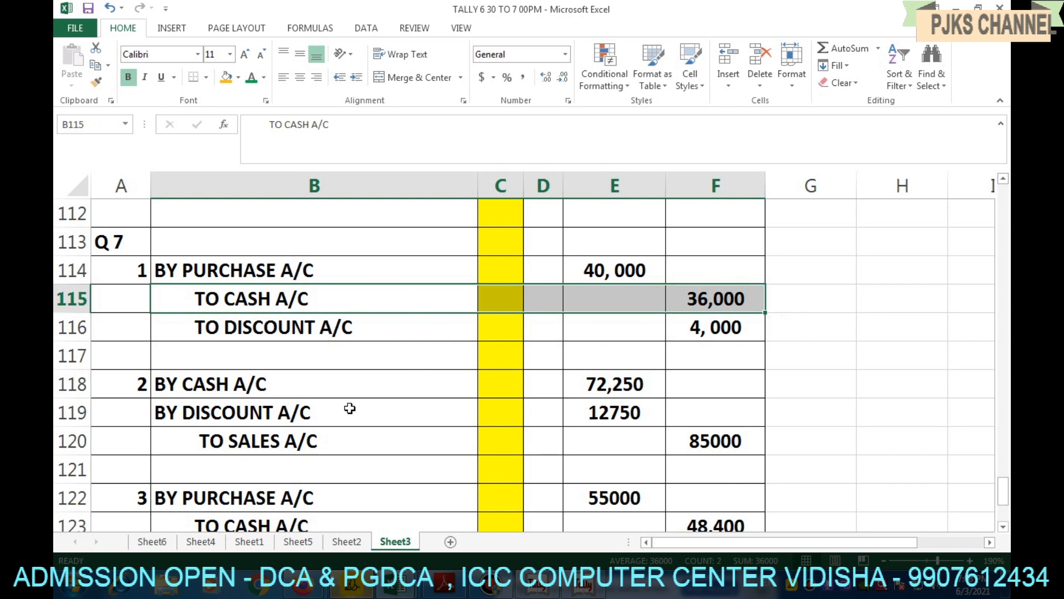
pyautogui.click(583, 587)
pyautogui.write('360000.00')
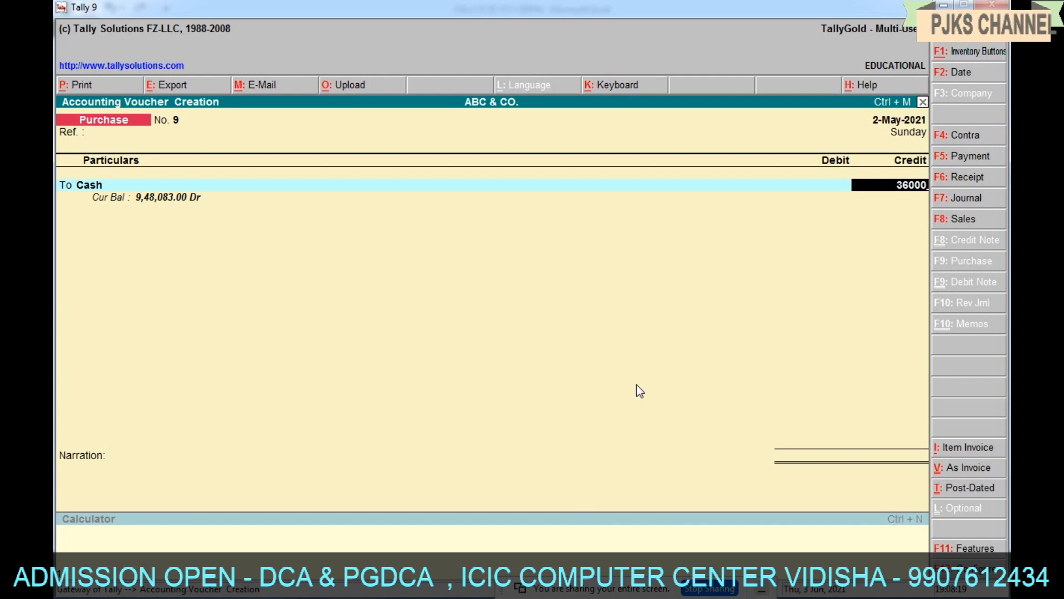
pyautogui.press('Return')
# - Debit PURCHASE A/C with 40,000 on the second line, leaving out any inventory allocation
pyautogui.press('Return')
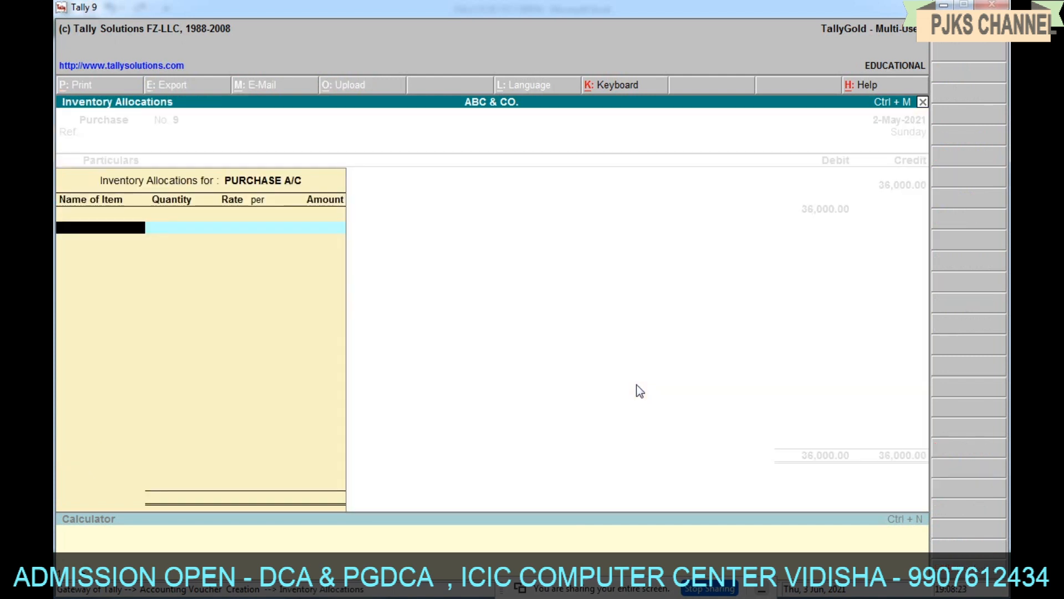
pyautogui.press('Escape')
pyautogui.press('Return')
pyautogui.press('Escape')
pyautogui.write('4')
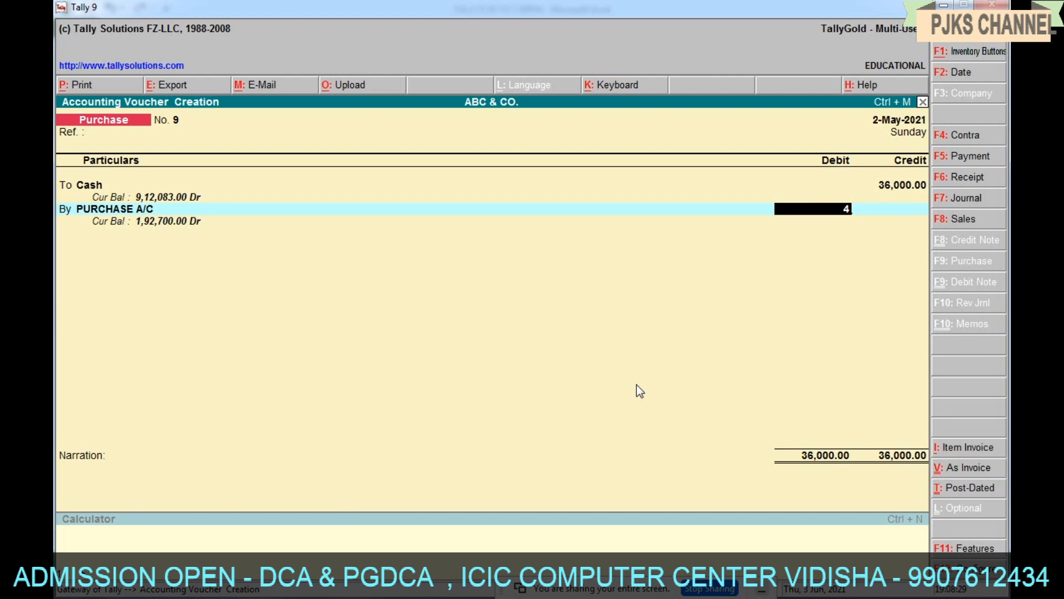
pyautogui.write('0,000')
pyautogui.press('Return')
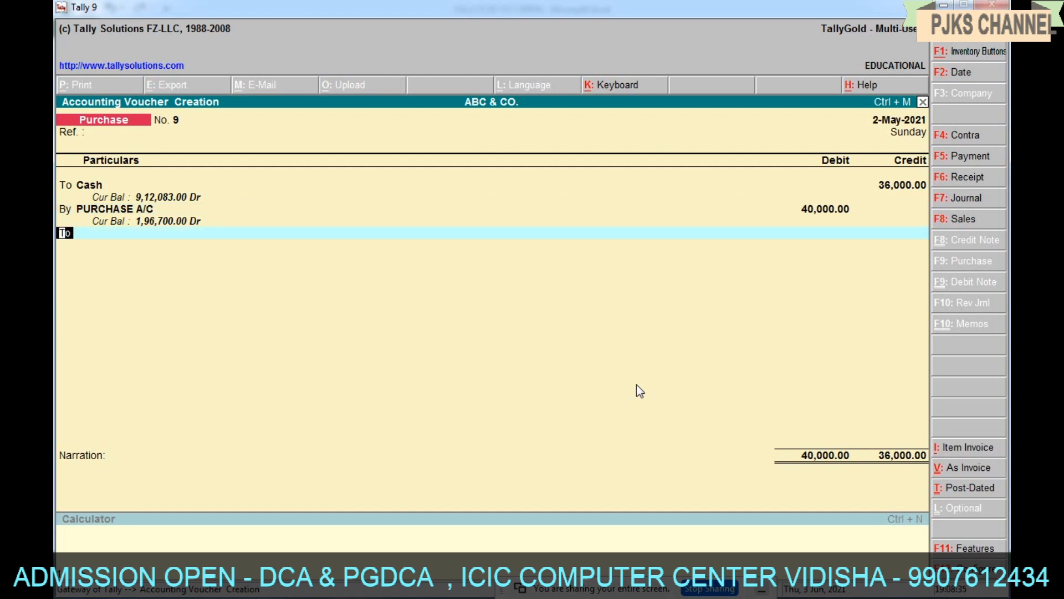
# - Look through the ledger list on the third line, a To entry, for a discount account
pyautogui.press('Return')
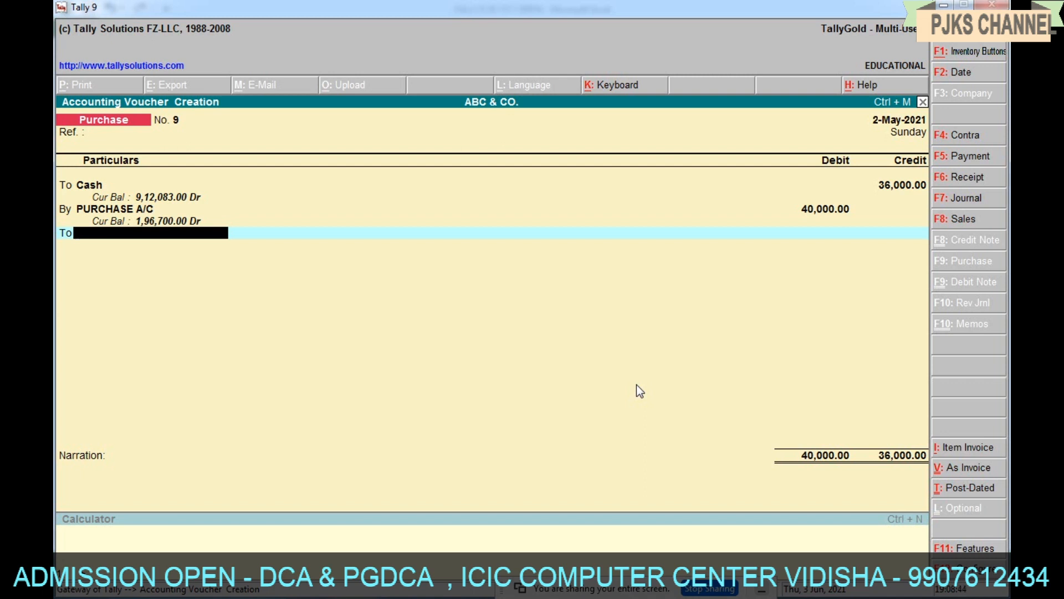
pyautogui.write('D')
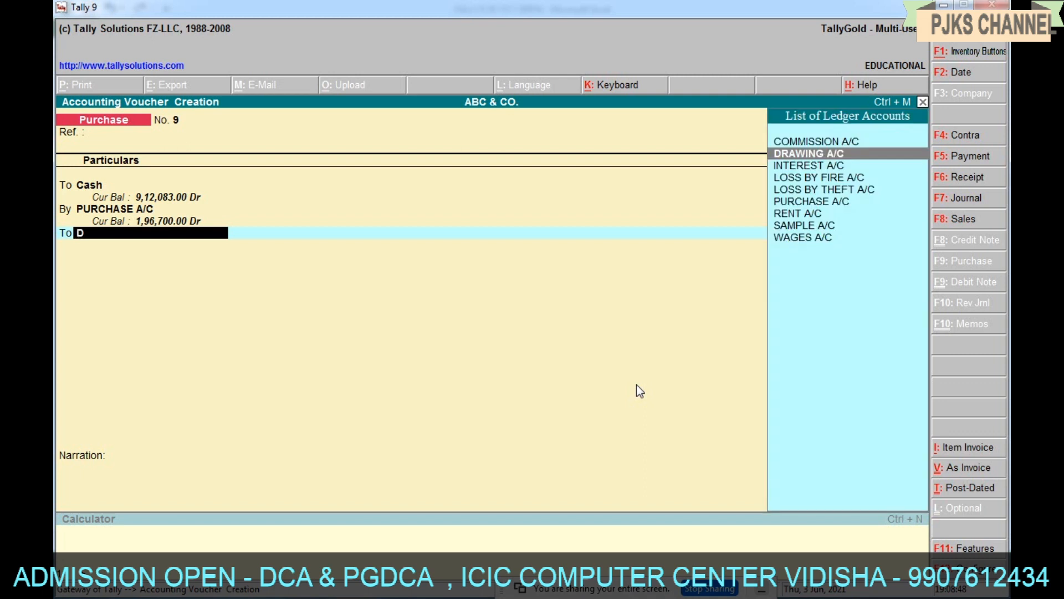
pyautogui.press('Down')
pyautogui.press('Down')
pyautogui.press('Down')
pyautogui.press('Down')
pyautogui.press('Down')
pyautogui.press('Down')
pyautogui.press('Down')
pyautogui.press('Up')
pyautogui.press('Up')
pyautogui.press('Up')
pyautogui.press('Up')
pyautogui.press('Up')
pyautogui.press('Up')
pyautogui.press('Up')
pyautogui.press('Up')
pyautogui.press('Down')
pyautogui.press('Down')
pyautogui.press('Down')
pyautogui.press('Down')
pyautogui.press('Down')
pyautogui.press('Down')
pyautogui.press('Down')
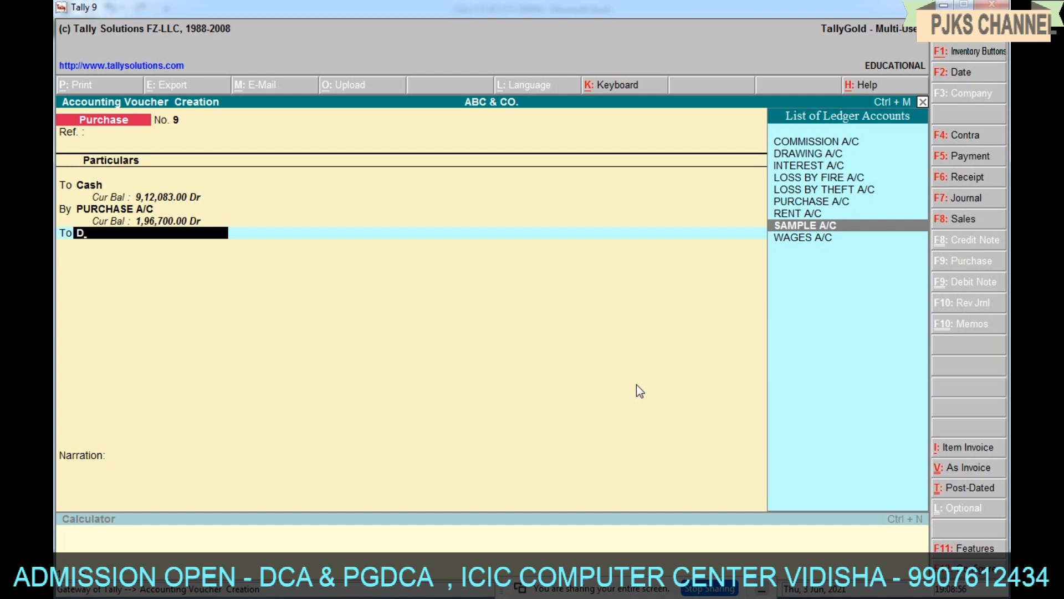
# - Create the ledger DISCOUNT A/C P under Indirect Incomes from within the purchase voucher
pyautogui.hotkey('alt', 'c')
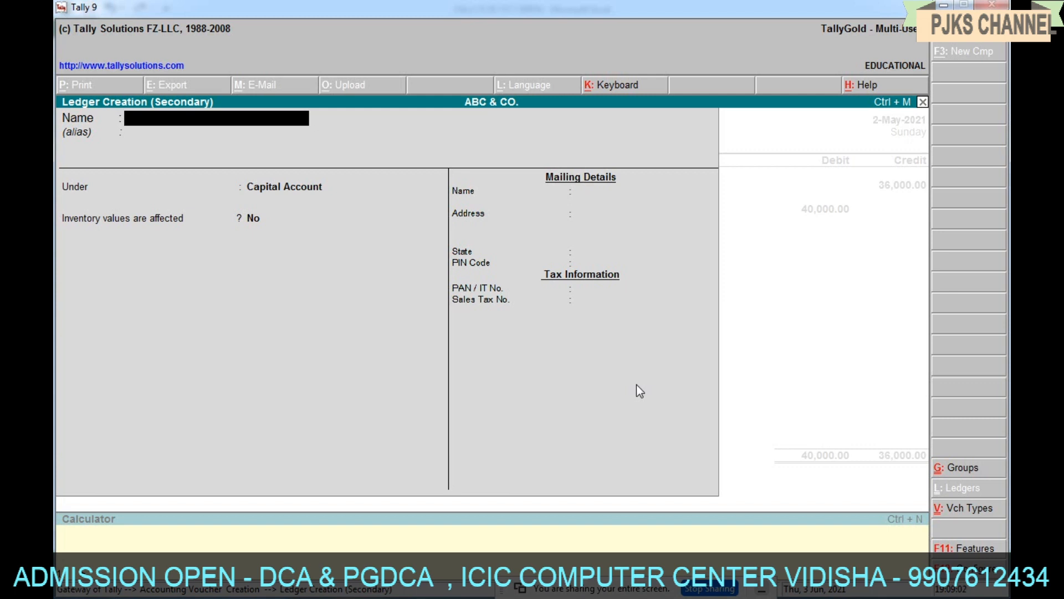
pyautogui.write('DISCOUNT A/C')
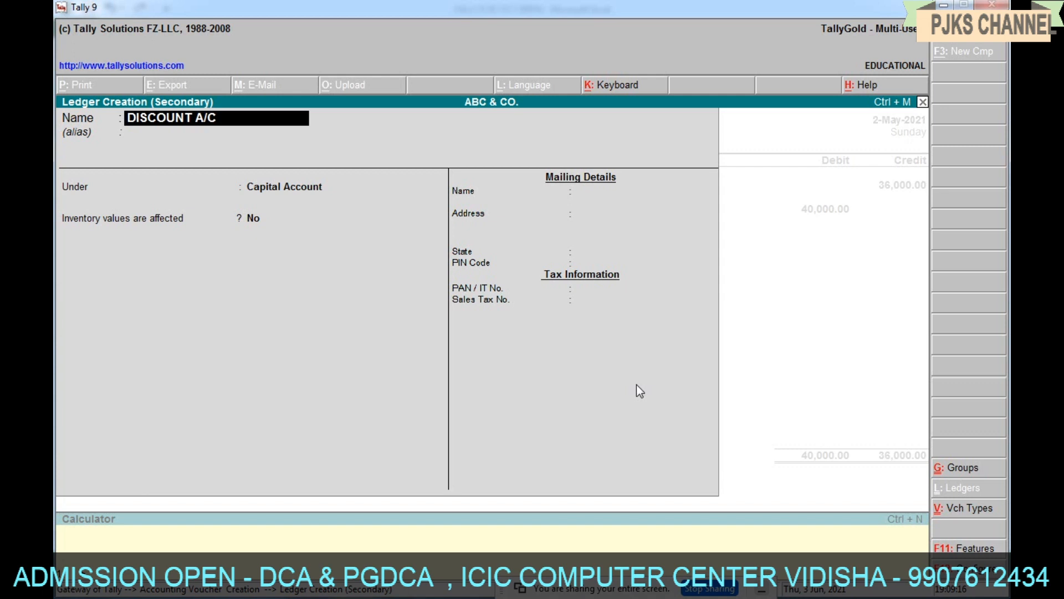
pyautogui.write('P')
pyautogui.press('Return')
pyautogui.press('Return')
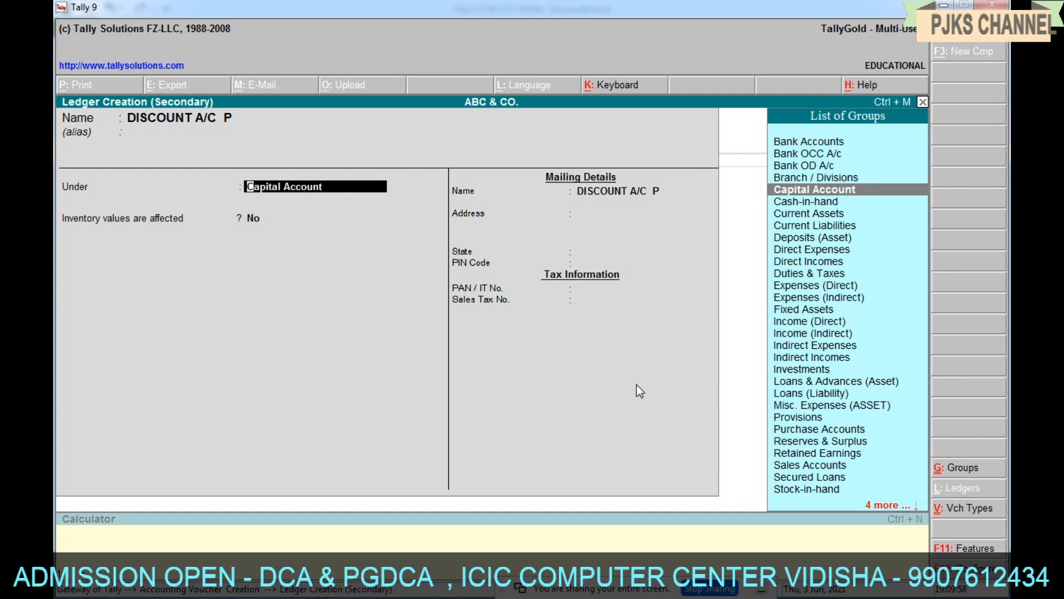
pyautogui.write('I')
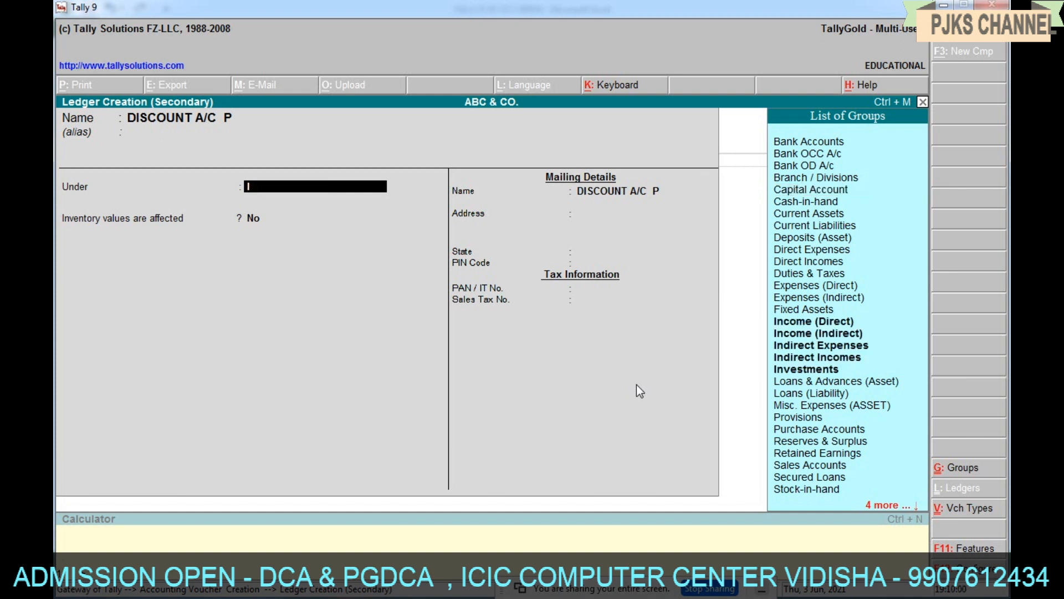
pyautogui.press('Up')
pyautogui.press('Up')
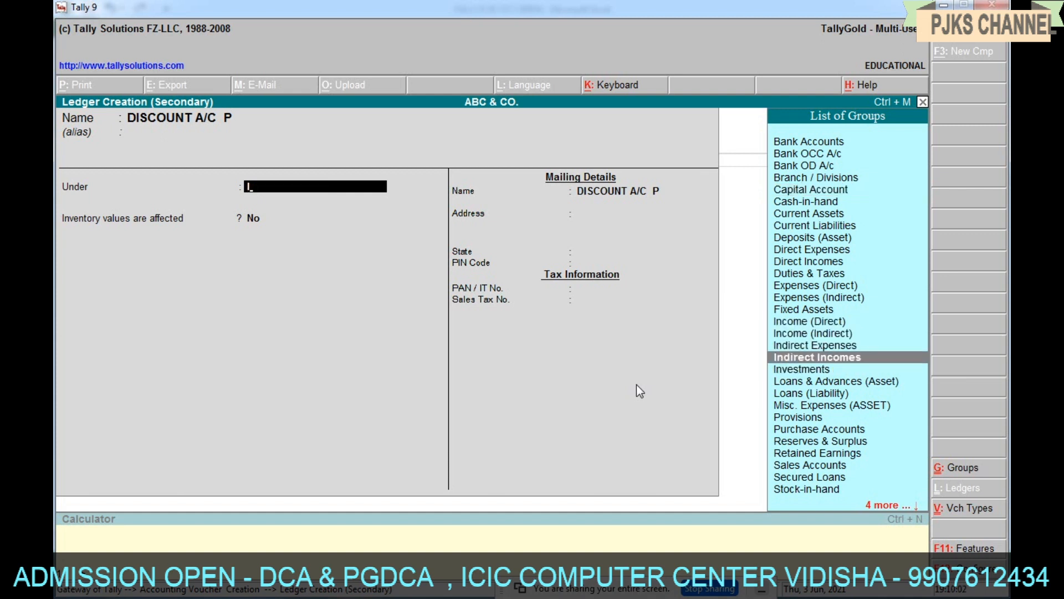
pyautogui.press('Return')
pyautogui.press('Return')
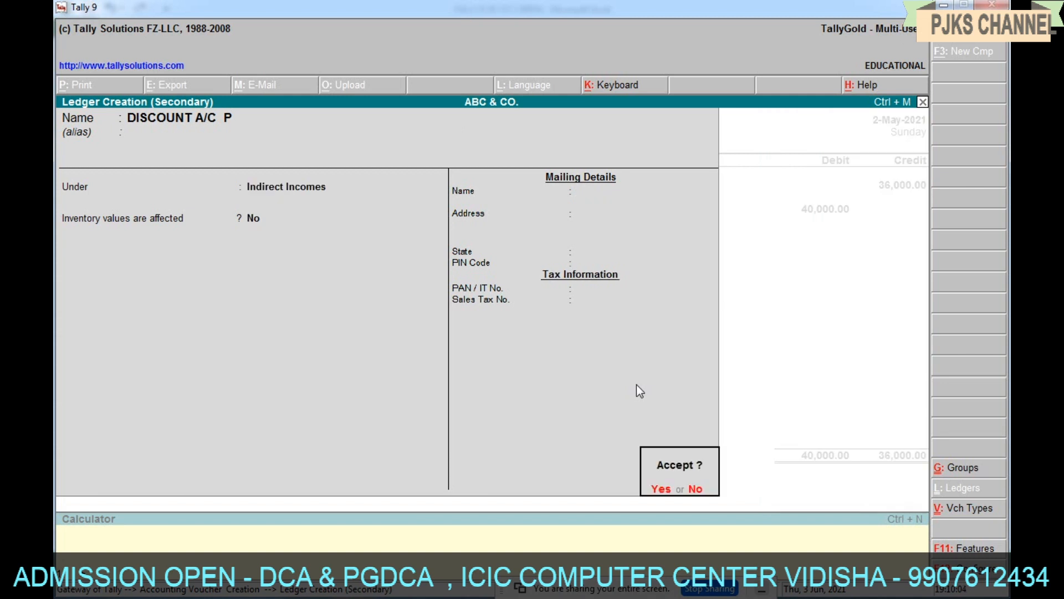
pyautogui.press('Return')
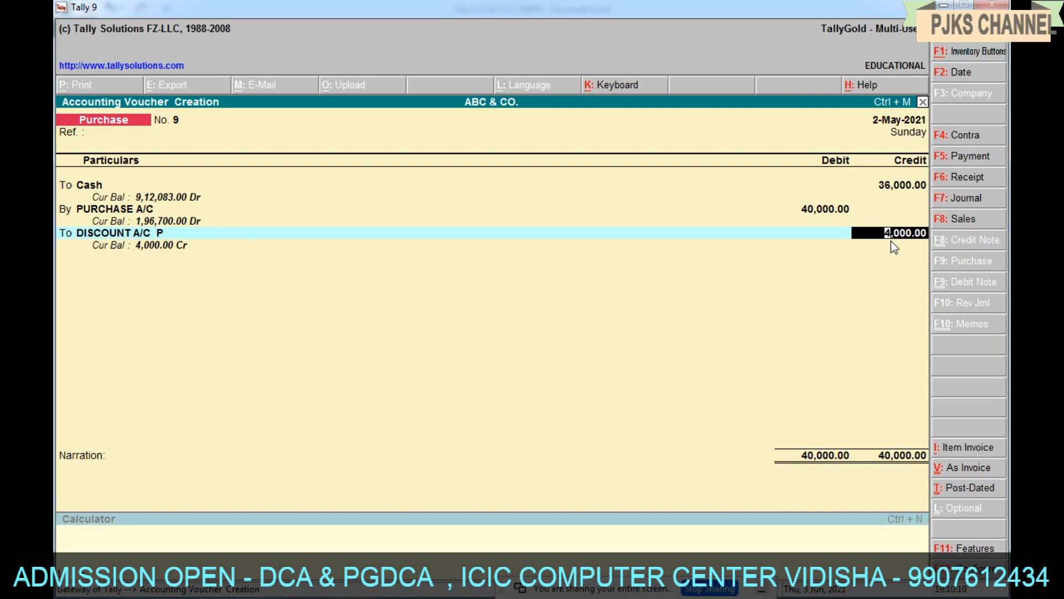
# - Accept 4,000 as the discount credit, add the narration "BEING GOODS PURCHASE ON CASH WITH 10% CASH DISCOUNT" and save the voucher
pyautogui.press('Return')
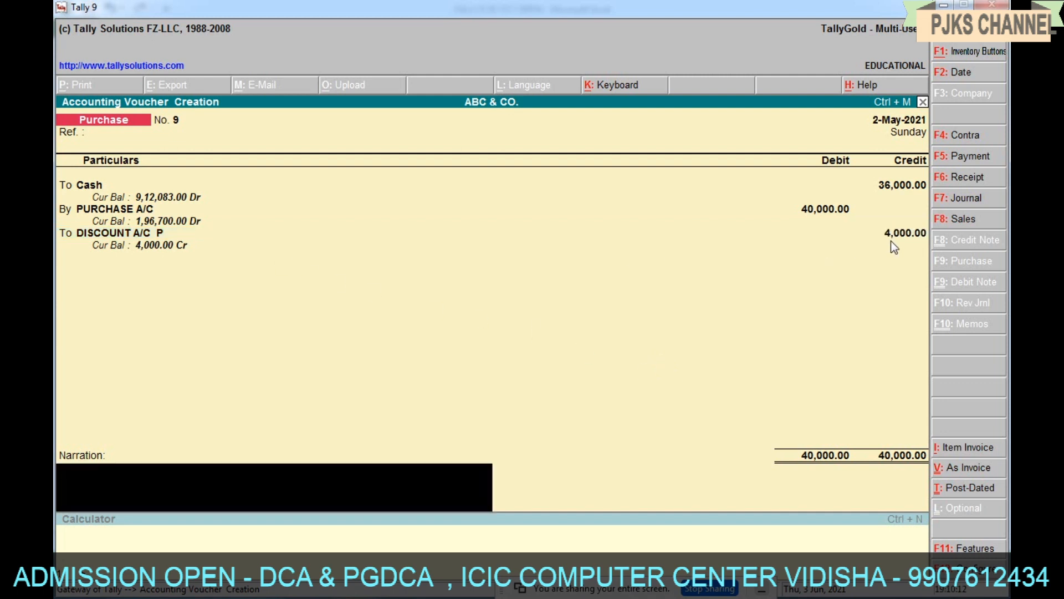
pyautogui.write('BEING GOODS PURCHASE ON CASH WITH')
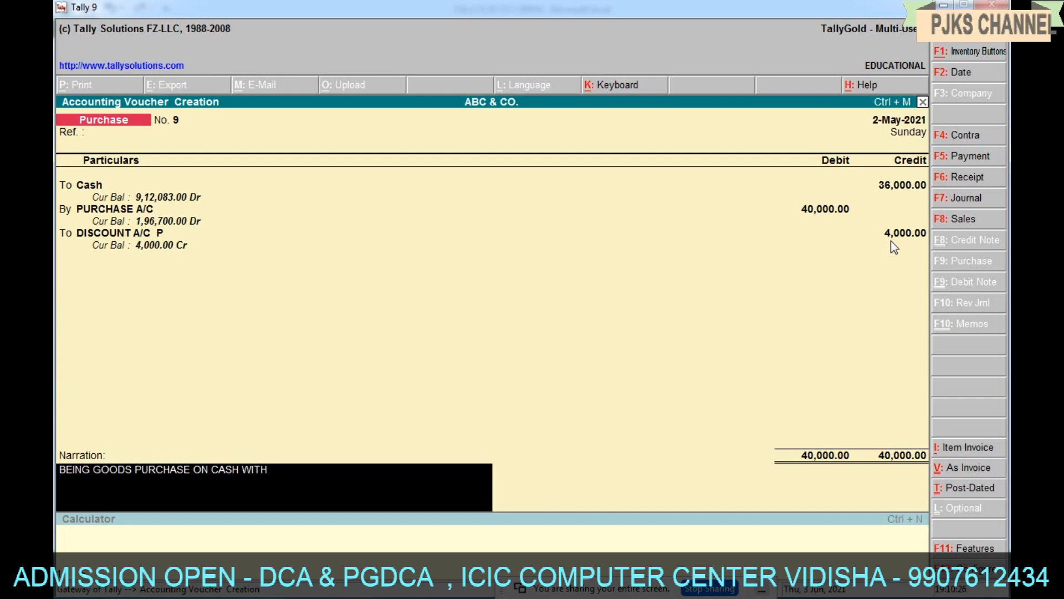
pyautogui.write(' 10% CASH DISCOUNT')
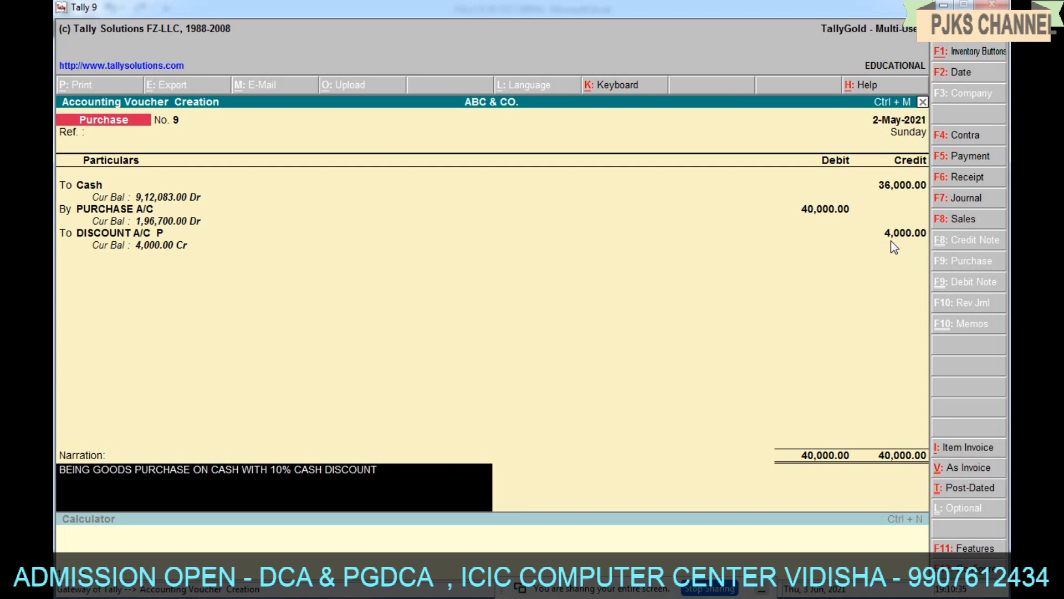
pyautogui.press('Return')
pyautogui.press('Return')
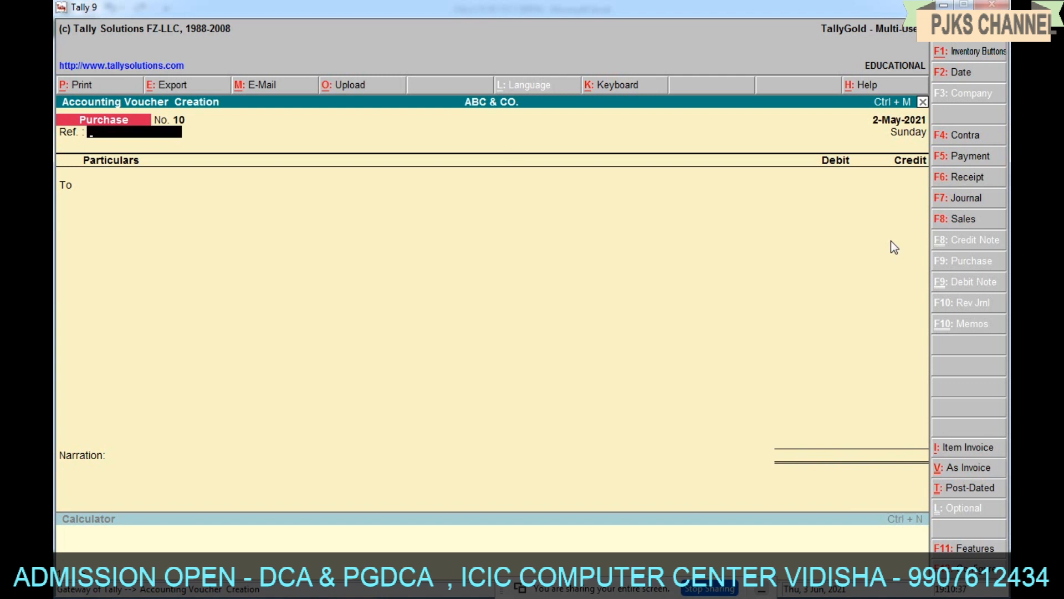
# - Switch to Tally ies 7.2 and start a sales voucher for KDSV HOSPITAL in voucher format, leaving the reference blank
pyautogui.hotkey('alt', 'Tab')
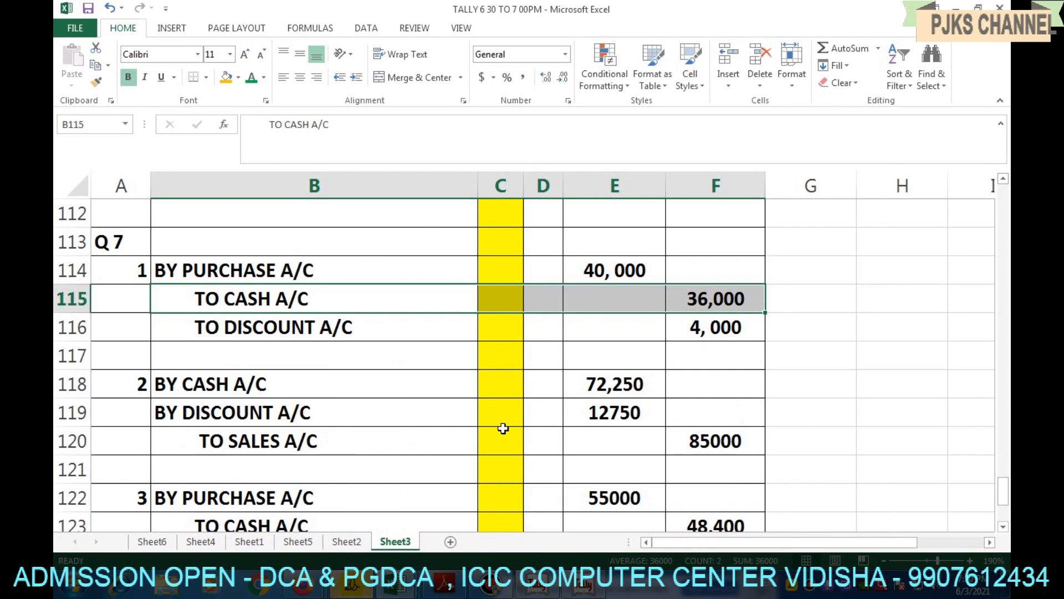
pyautogui.click(539, 592)
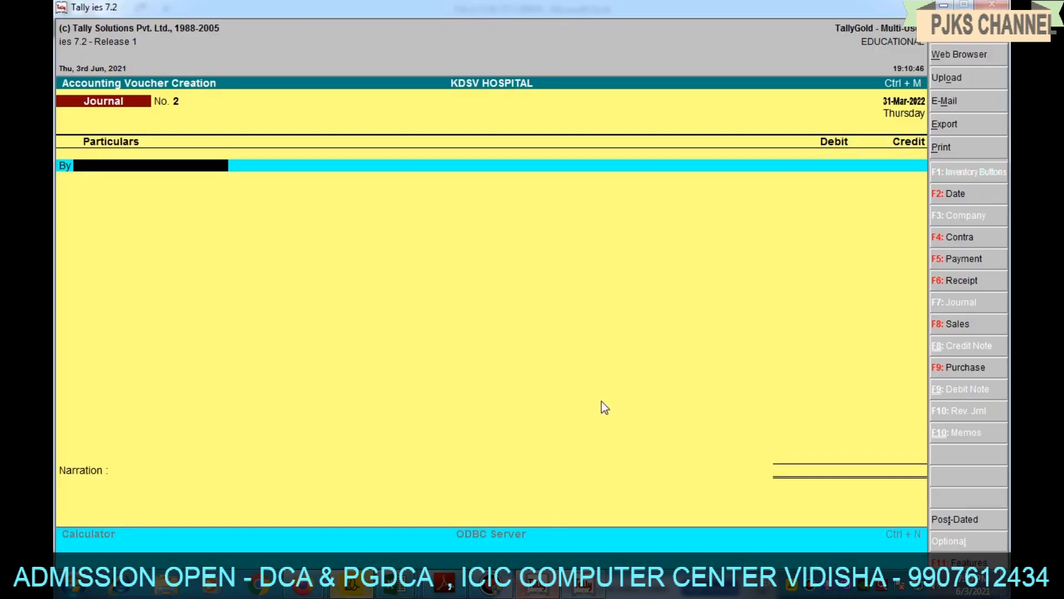
pyautogui.click(960, 327)
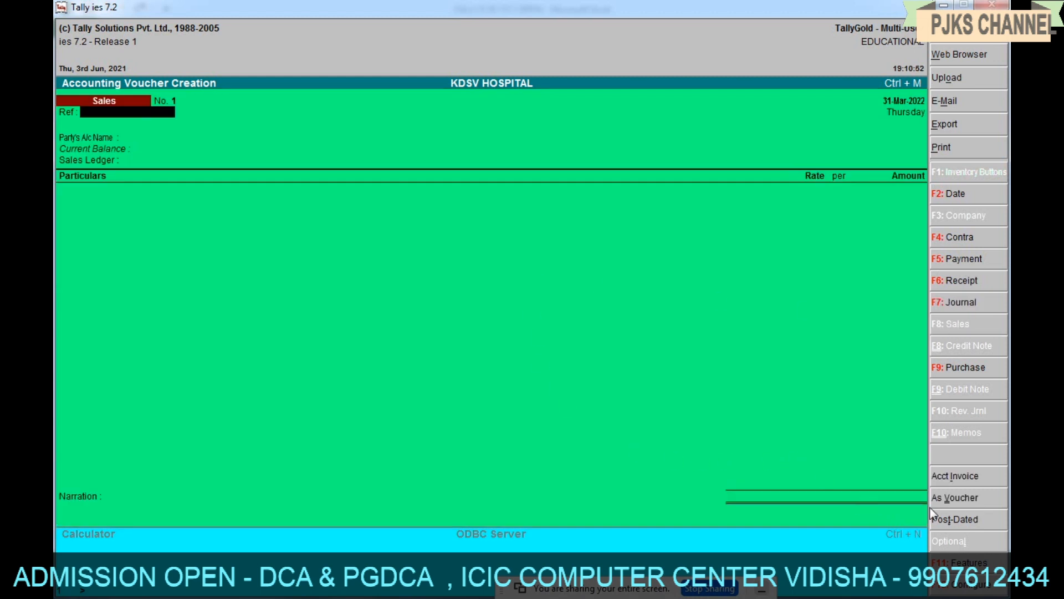
pyautogui.click(953, 499)
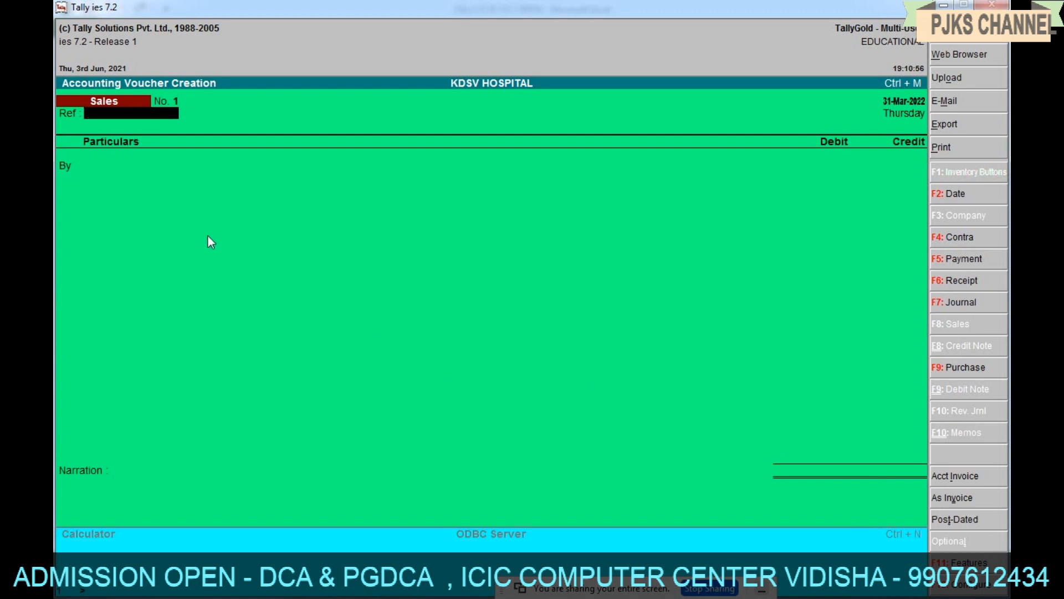
pyautogui.press('Return')
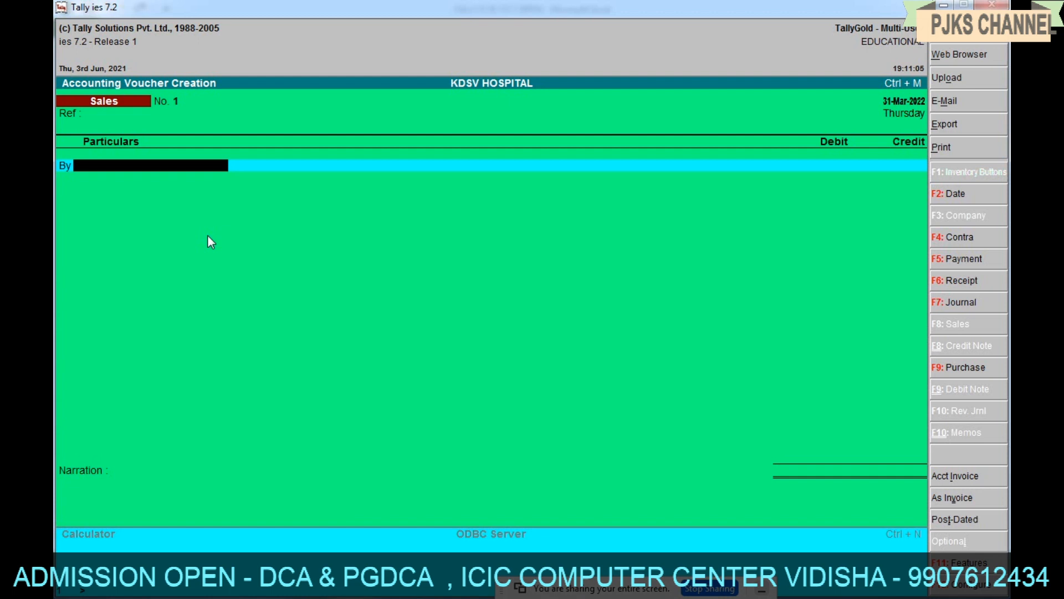
pyautogui.write('C')
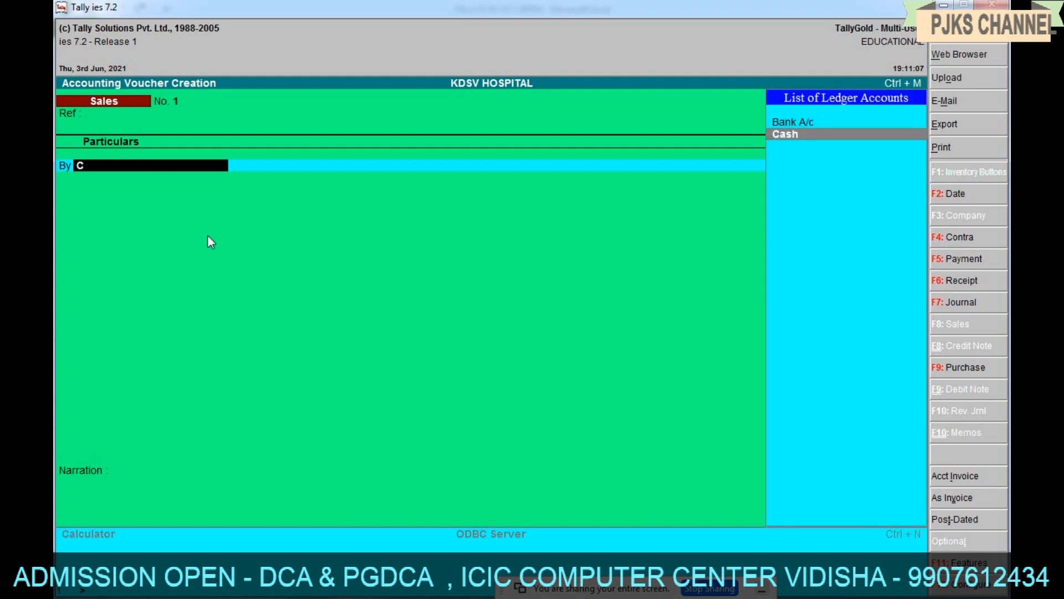
pyautogui.press('Return')
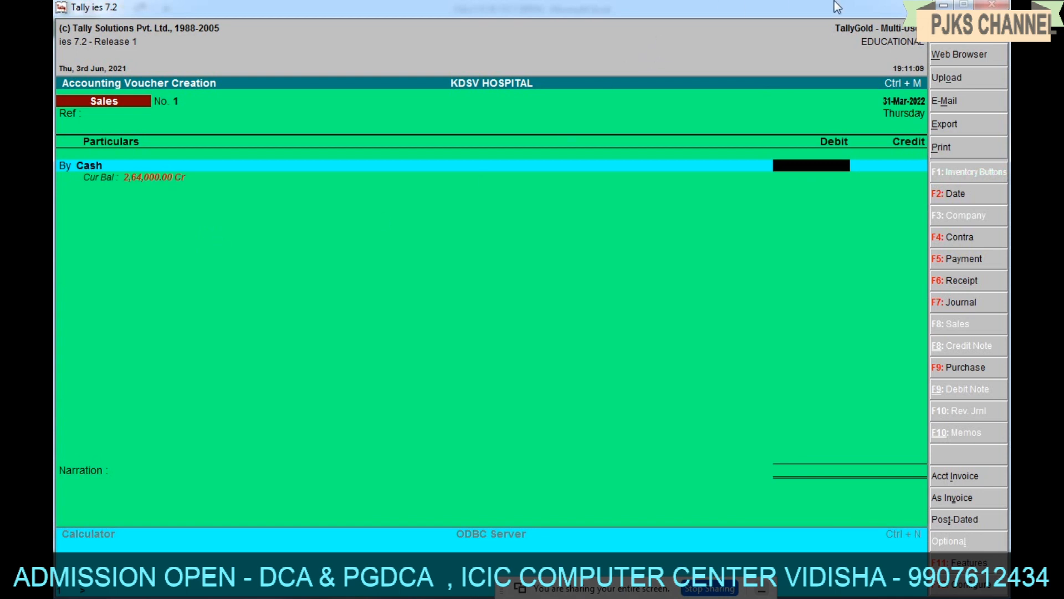
pyautogui.click(944, 5)
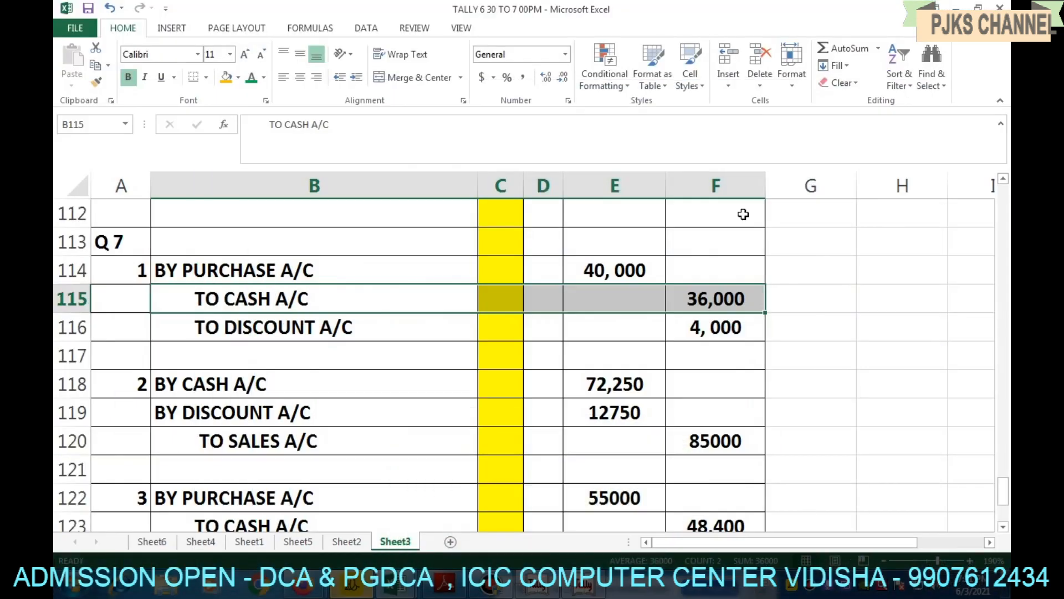
pyautogui.click(264, 383)
pyautogui.moveTo(457, 381); pyautogui.dragTo(636, 400)
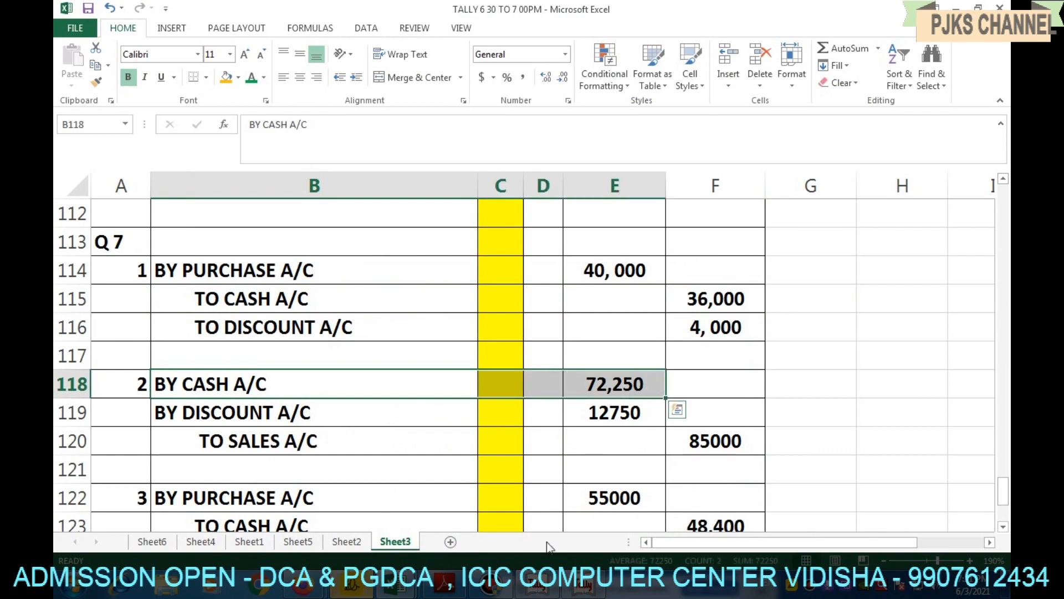
pyautogui.moveTo(536, 588)
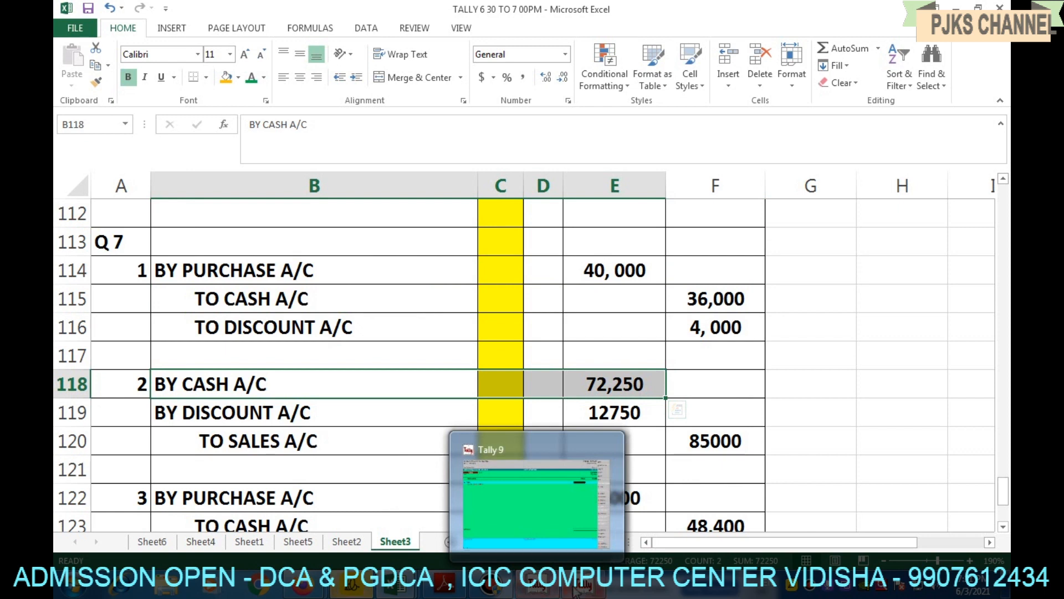
pyautogui.click(526, 499)
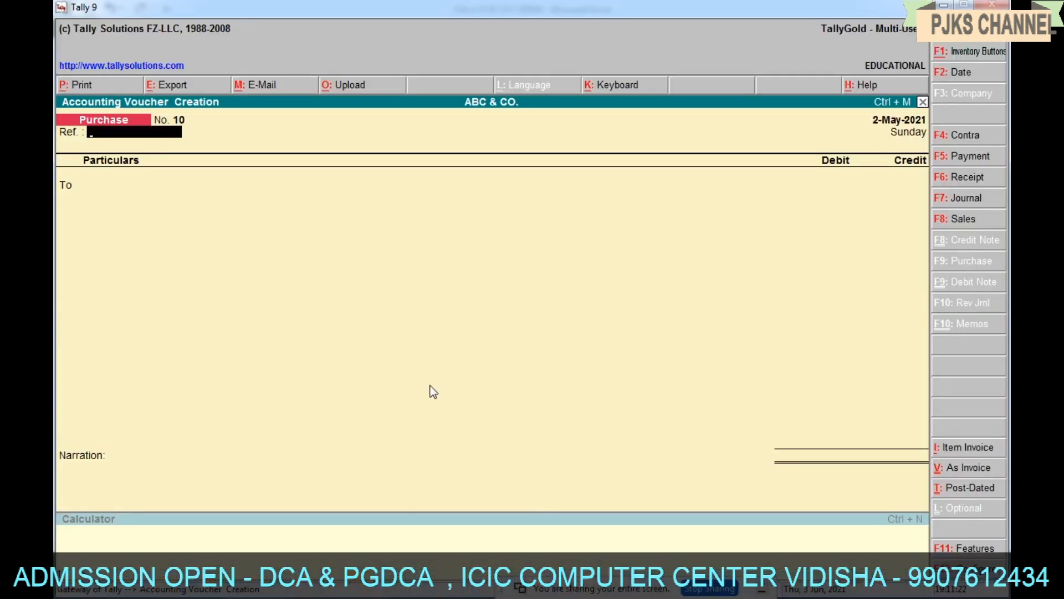
pyautogui.click(942, 5)
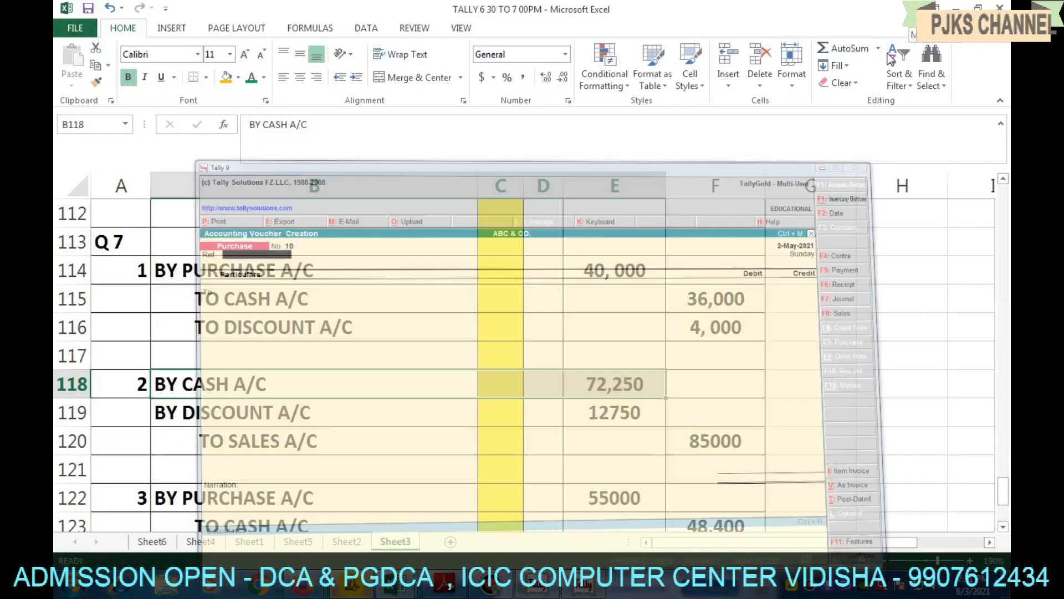
pyautogui.click(541, 593)
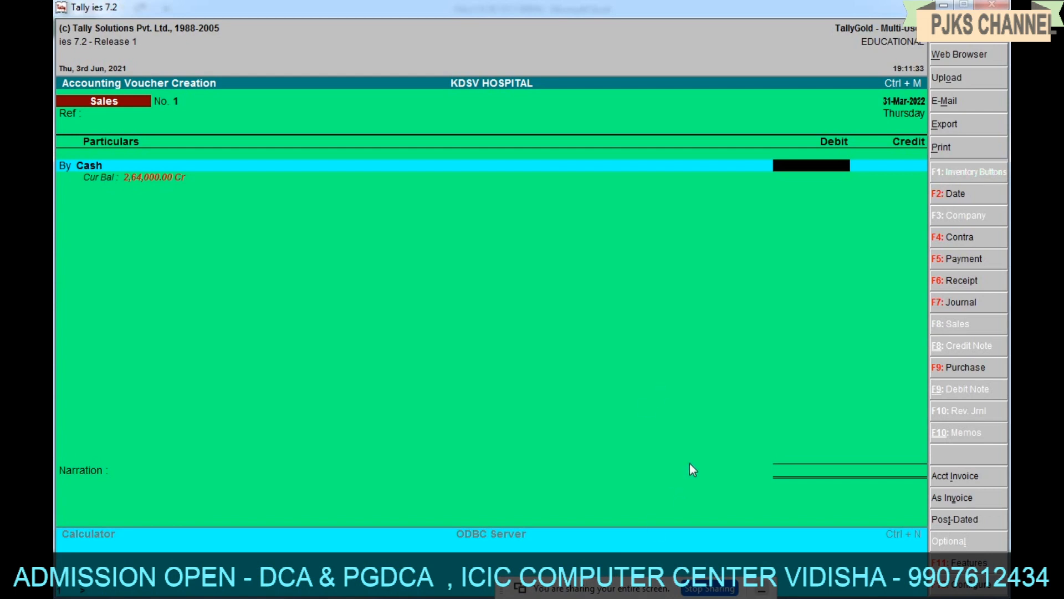
pyautogui.press('Escape')
pyautogui.press('Escape')
pyautogui.press('y')
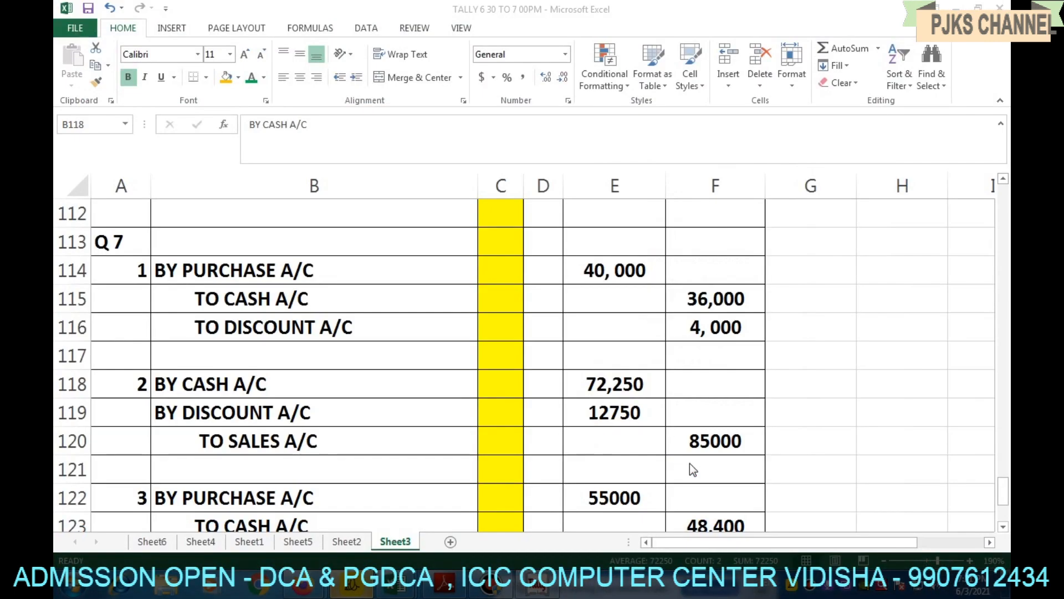
# - Switch to Tally 9, review the last saved purchase voucher of ABC & CO. and leave it without changes
pyautogui.click(536, 586)
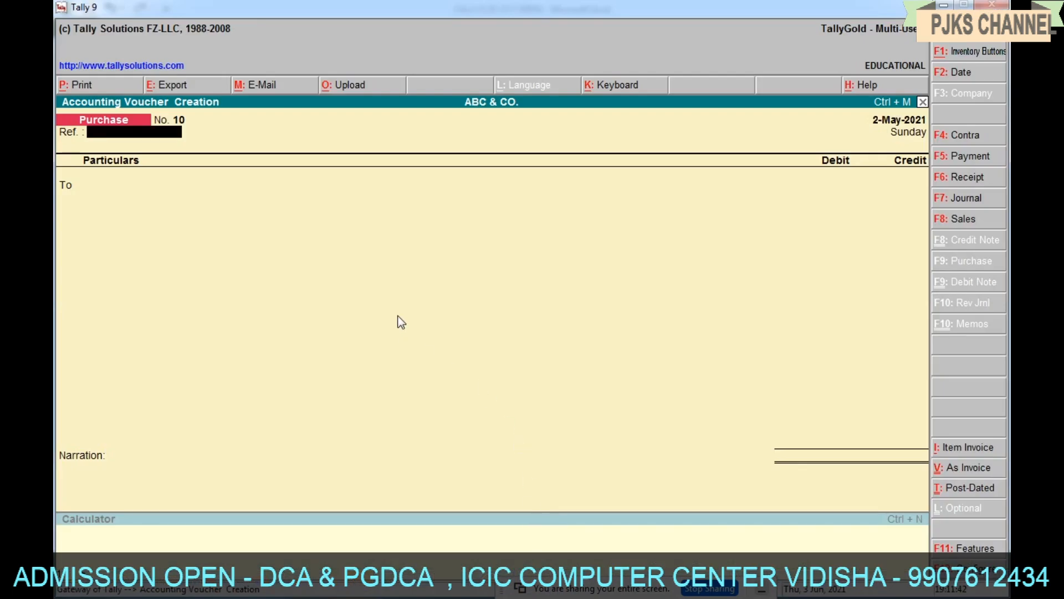
pyautogui.press('pageup')
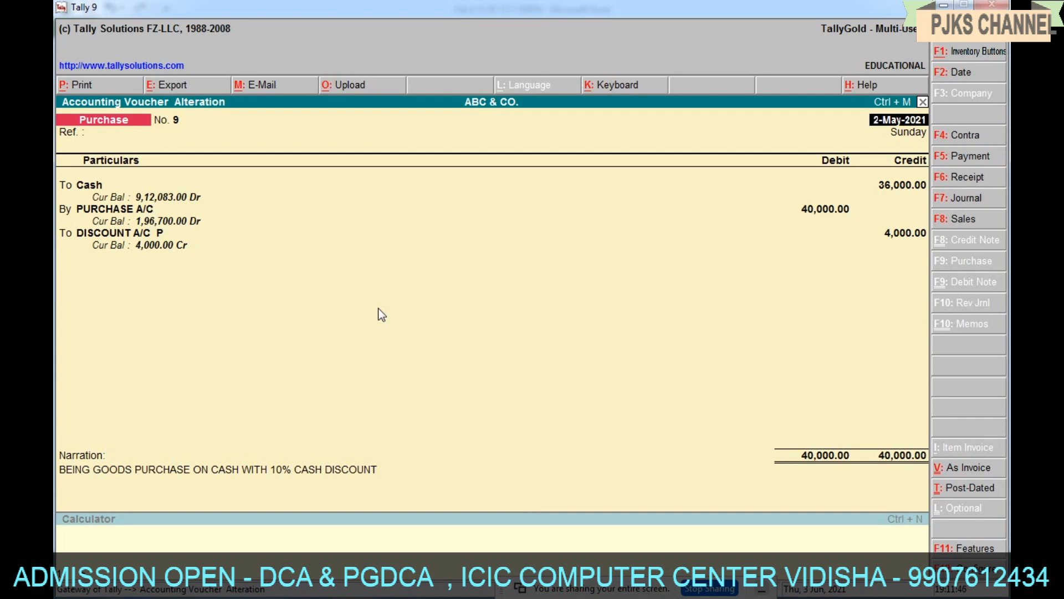
pyautogui.press('Escape')
pyautogui.press('y')
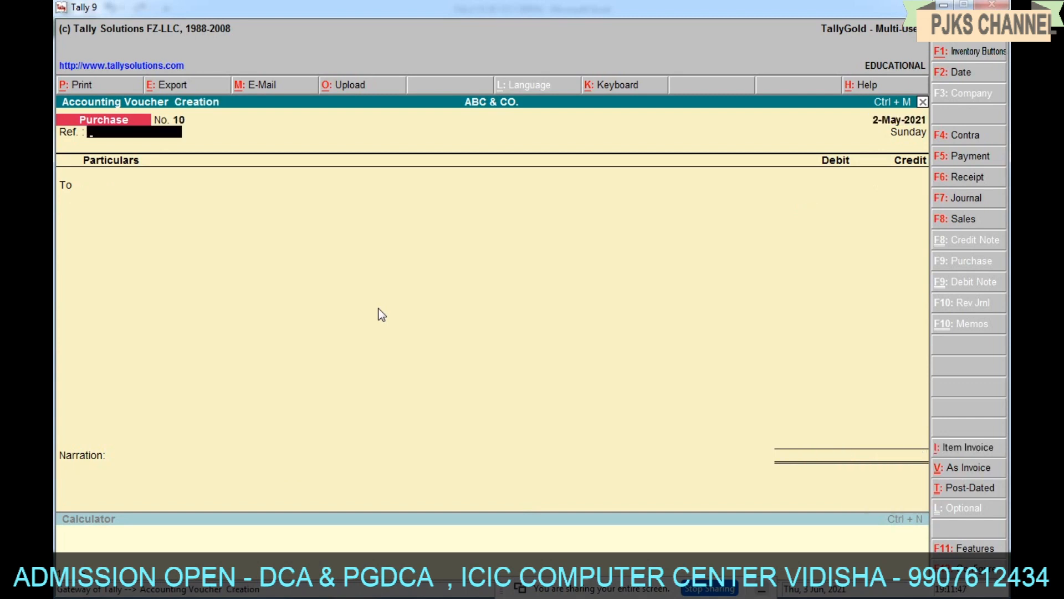
# - Start a sales voucher for ABC & CO. in voucher format, leaving the reference blank
pyautogui.press('F7')
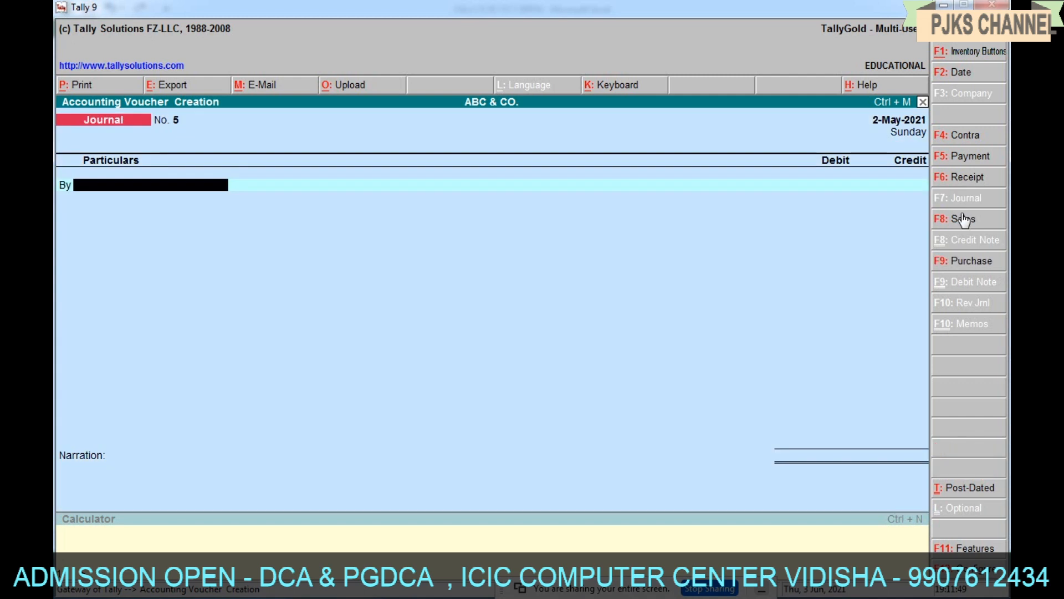
pyautogui.click(947, 221)
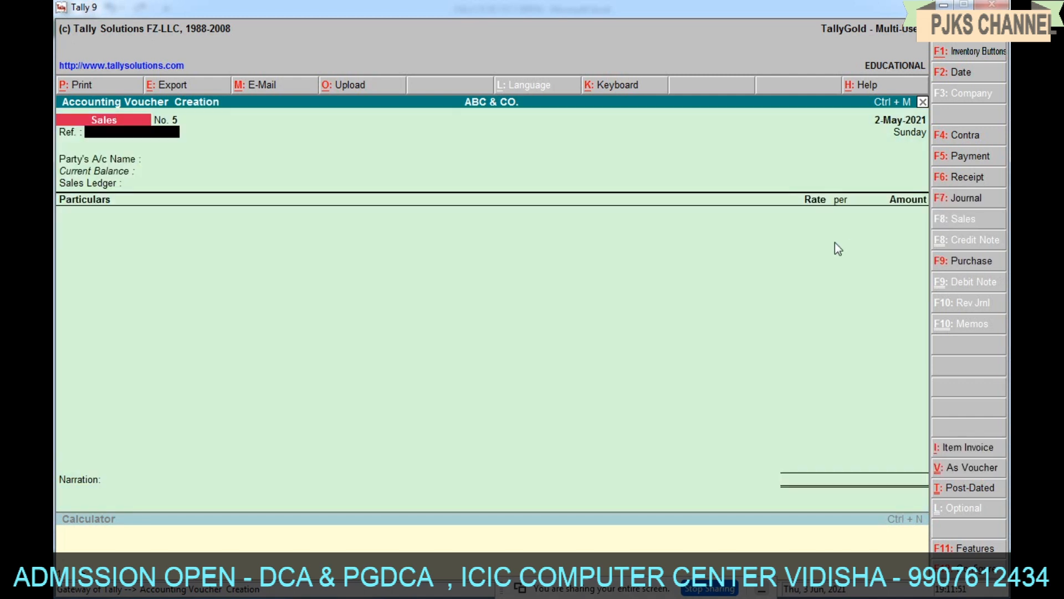
pyautogui.hotkey('ctrl', 'v')
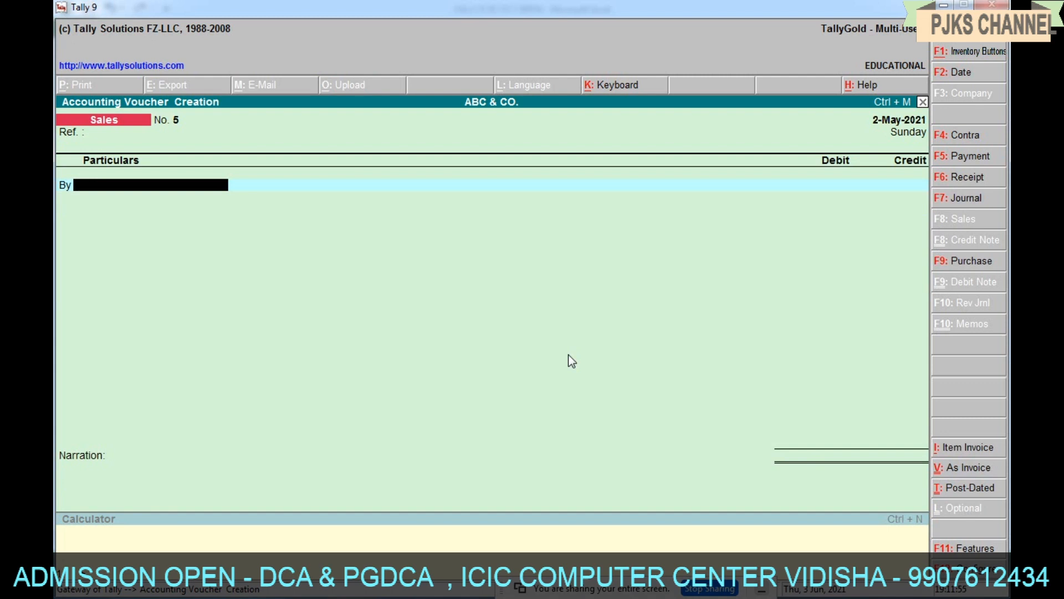
# - Debit Cash with 72,250 on the first line, checking the amount in row 118 of the Excel sheet
pyautogui.write('C')
pyautogui.press('Return')
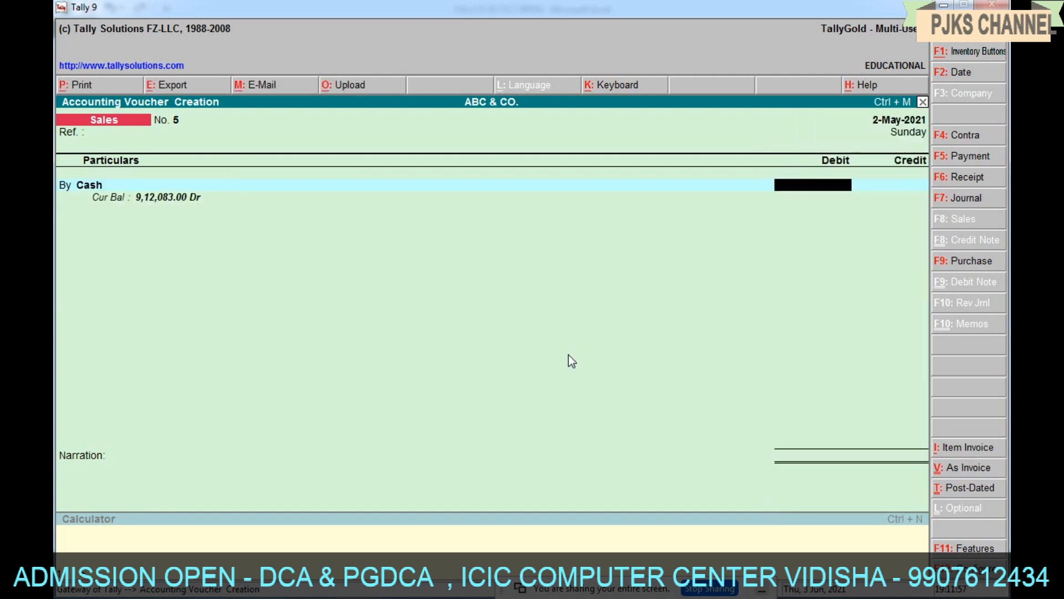
pyautogui.click(948, 4)
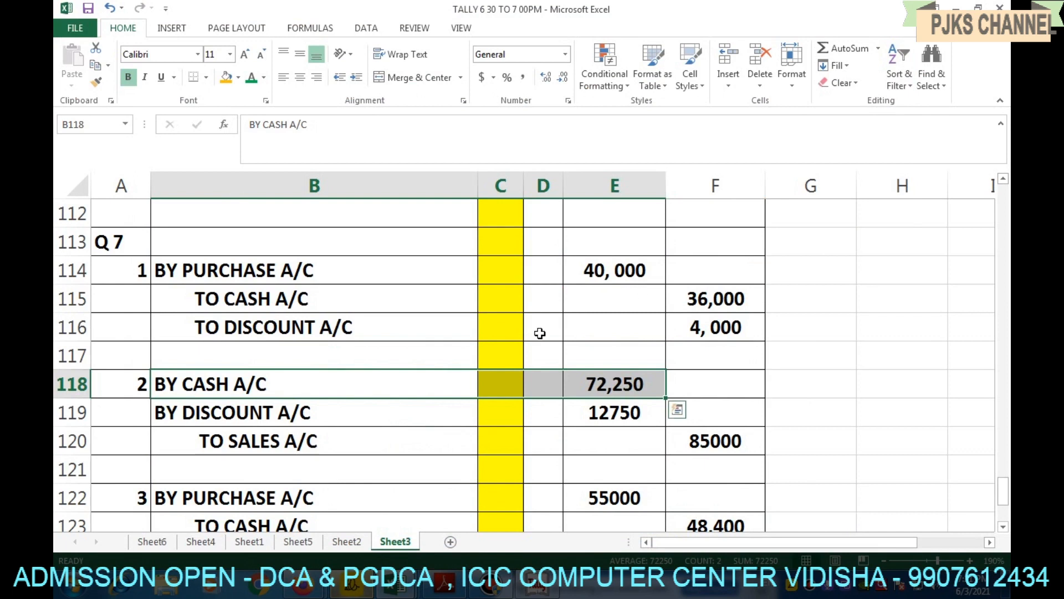
pyautogui.click(538, 585)
pyautogui.write('7')
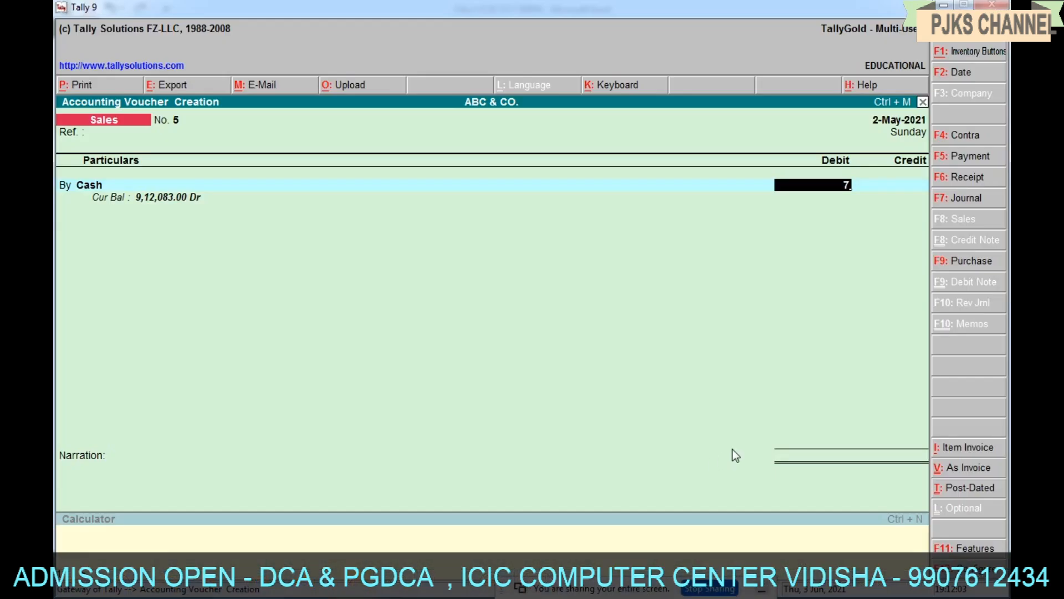
pyautogui.write('2,250')
pyautogui.press('Return')
# - Credit SALES A/C with 85,000 as listed in Excel cell F120, leaving its inventory allocations empty
pyautogui.press('Return')
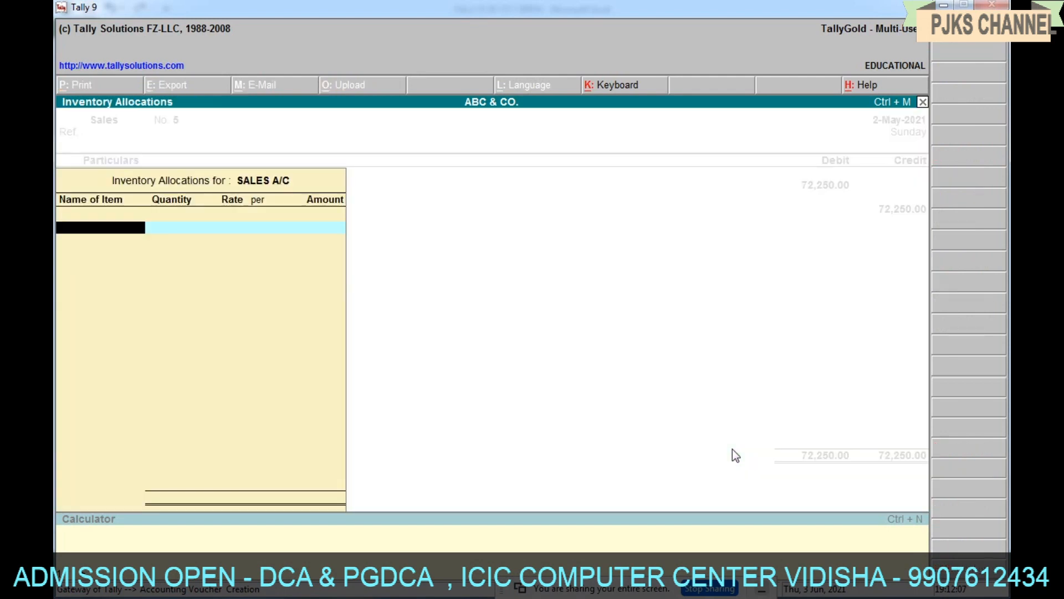
pyautogui.press('Return')
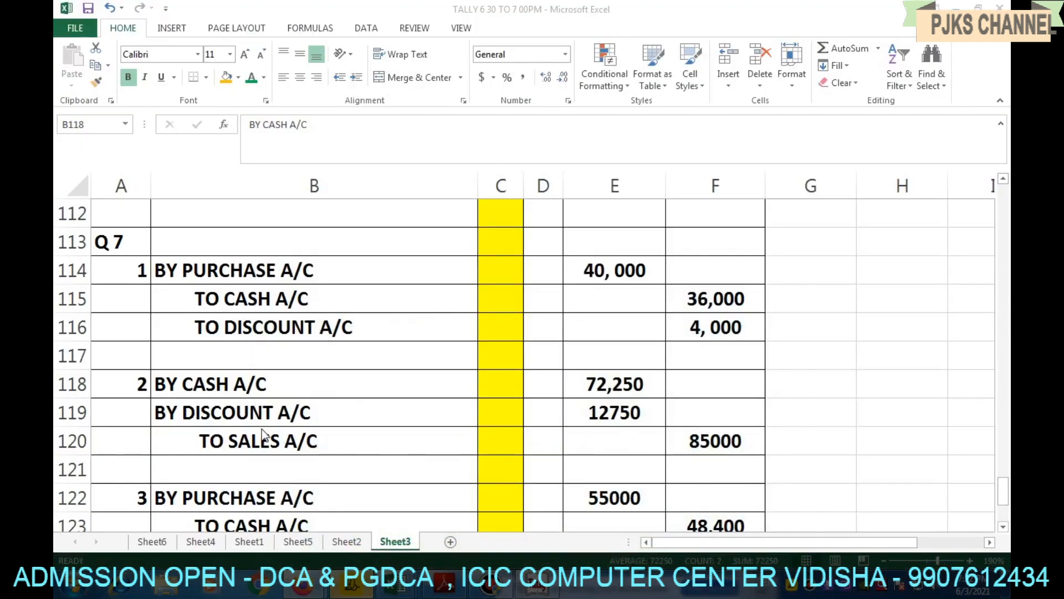
pyautogui.hotkey('shift', 'Right')
pyautogui.hotkey('shift', 'Right')
pyautogui.hotkey('shift', 'Right')
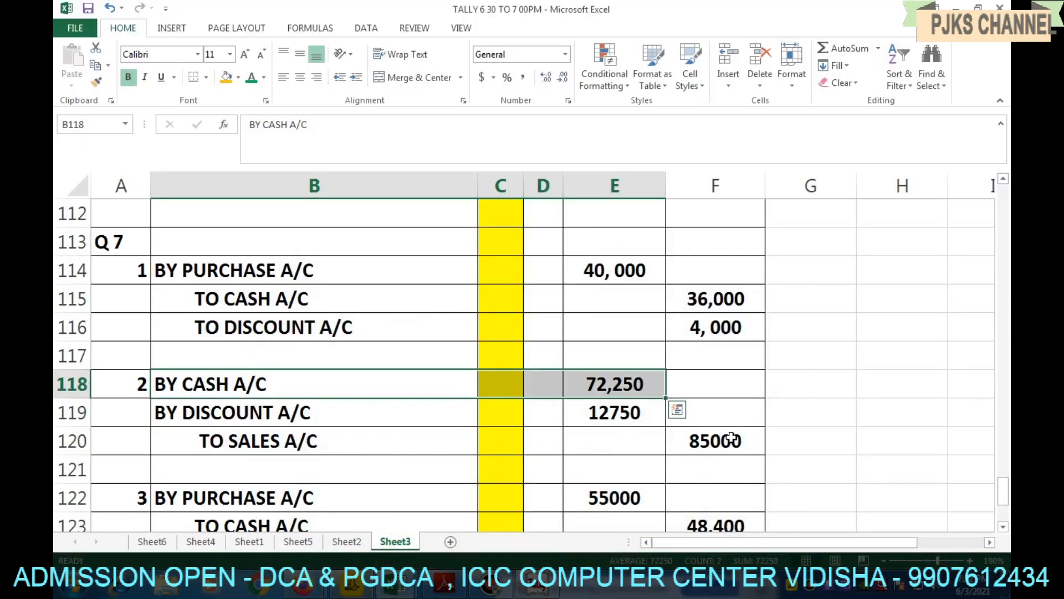
pyautogui.click(747, 449)
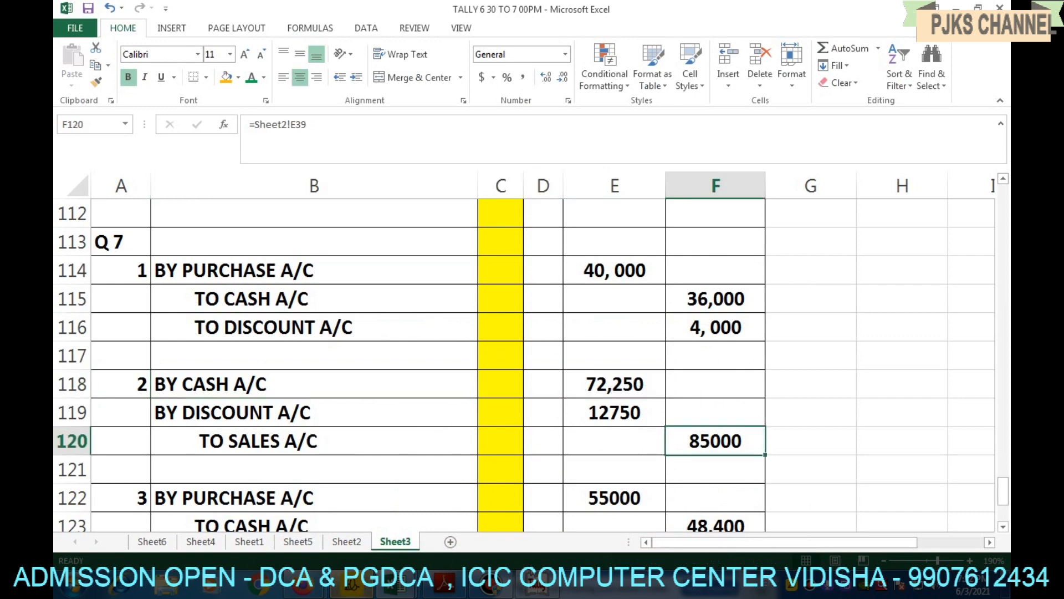
pyautogui.click(543, 585)
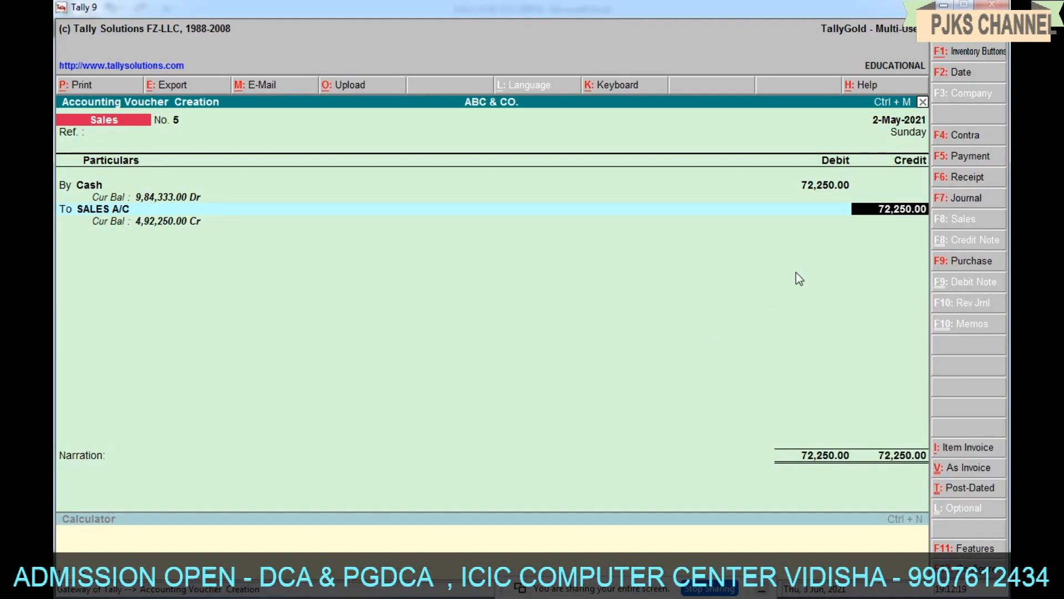
pyautogui.write('85000')
pyautogui.press('Return')
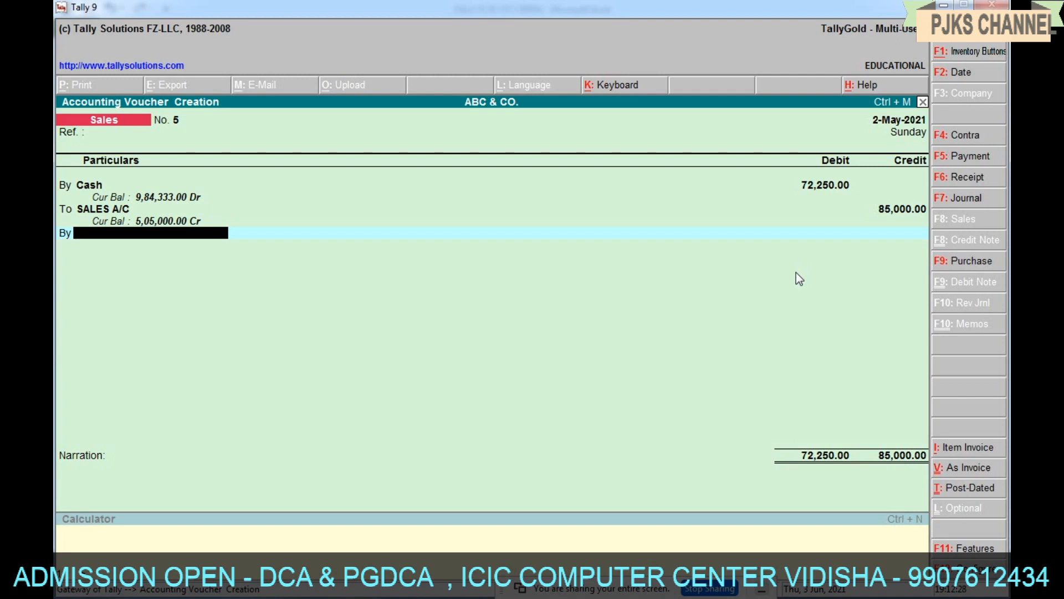
# - Begin a new ledger from the voucher's third line and name it DISCOUNT A/C S, with no alias
pyautogui.write('D')
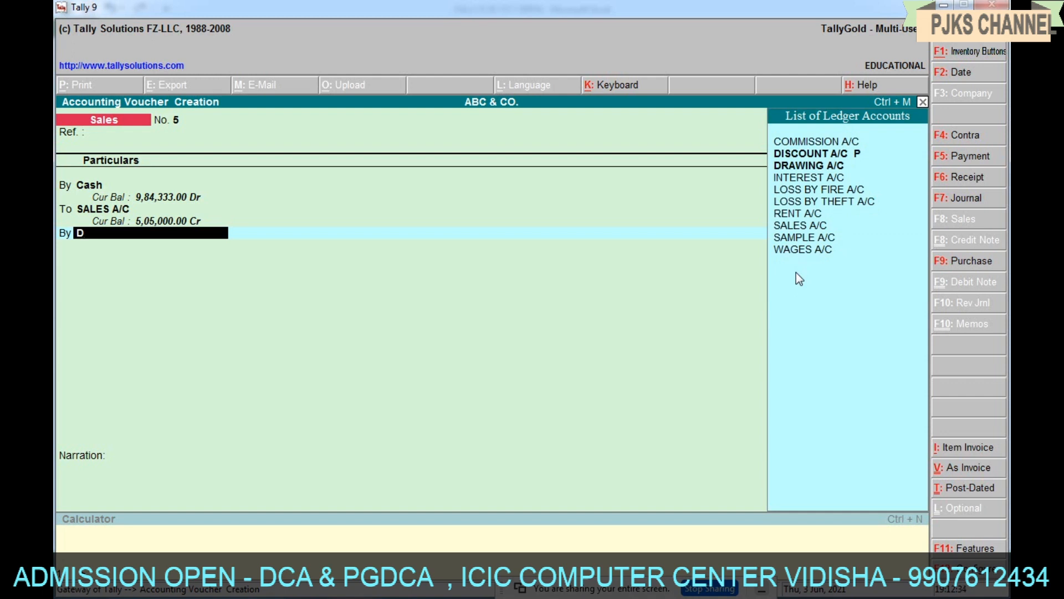
pyautogui.press('BackSpace')
pyautogui.hotkey('alt', 'c')
pyautogui.write('DIC')
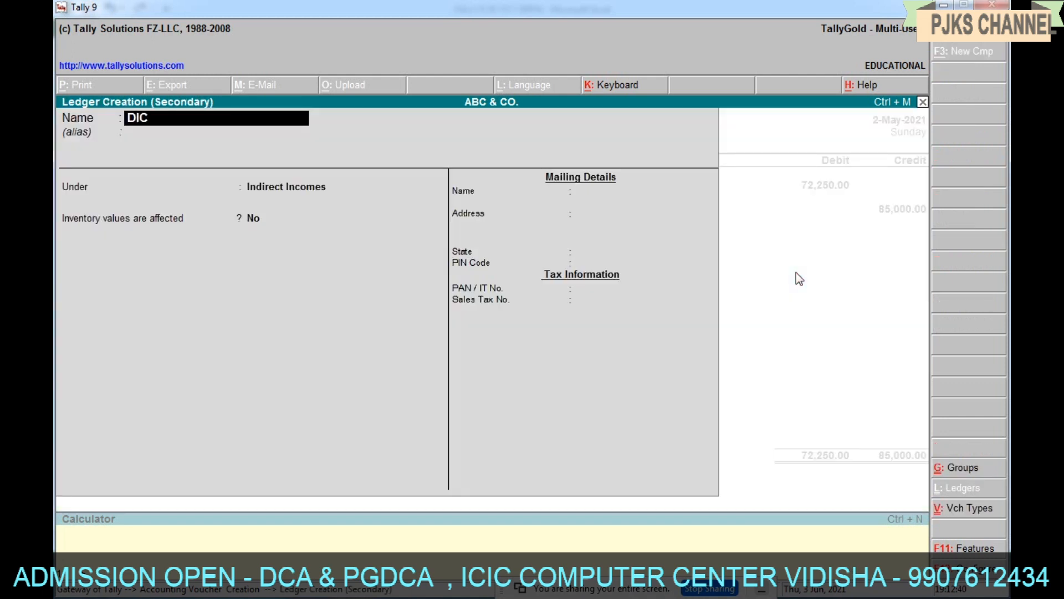
pyautogui.press('BackSpace')
pyautogui.write('SCOUNT ALC')
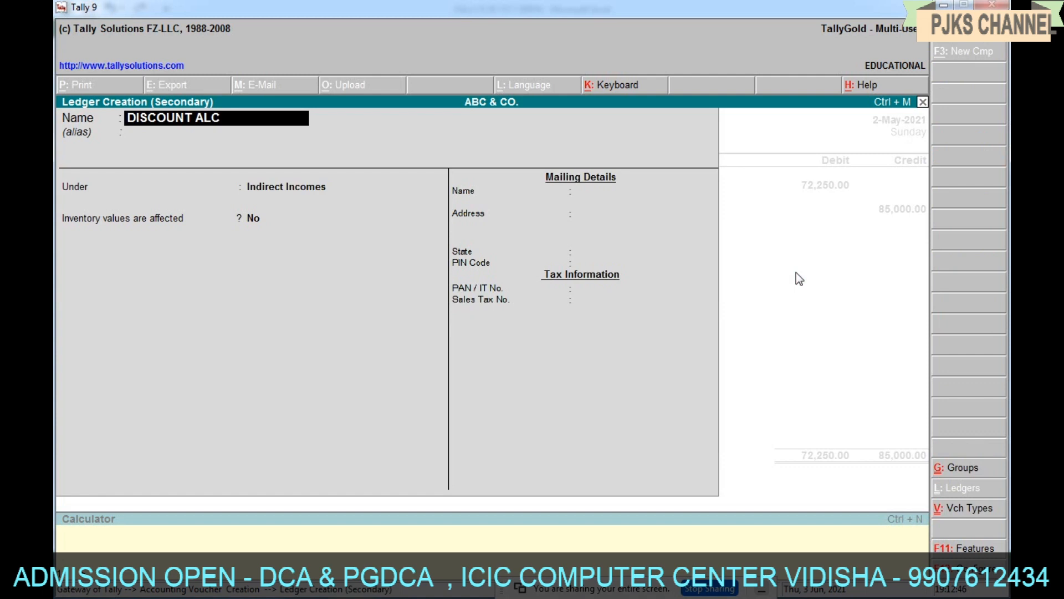
pyautogui.press('BackSpace')
pyautogui.press('BackSpace')
pyautogui.write('/S')
pyautogui.press('BackSpace')
pyautogui.write('C   S')
pyautogui.press('Return')
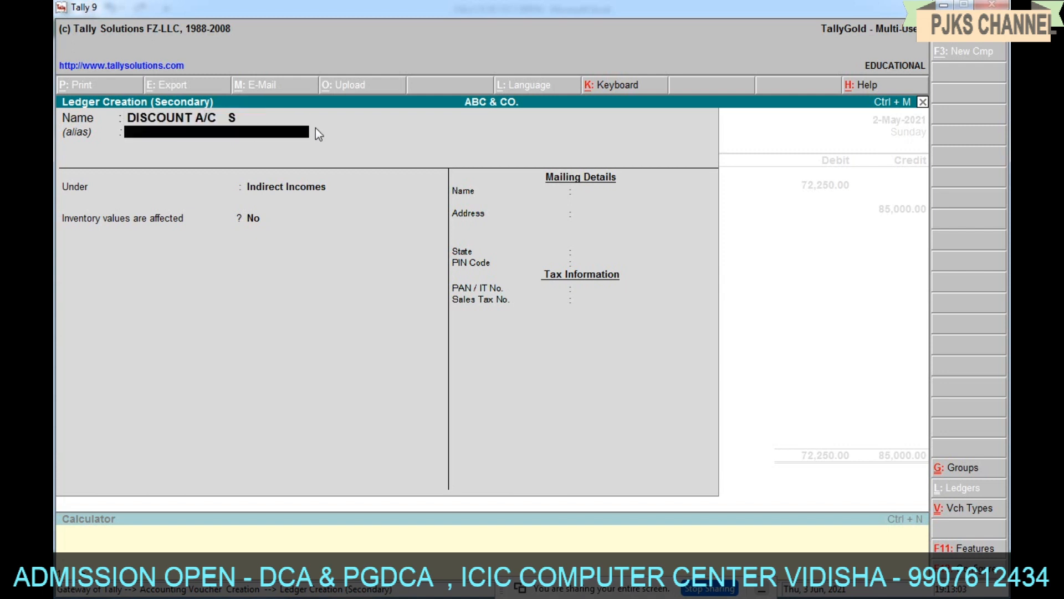
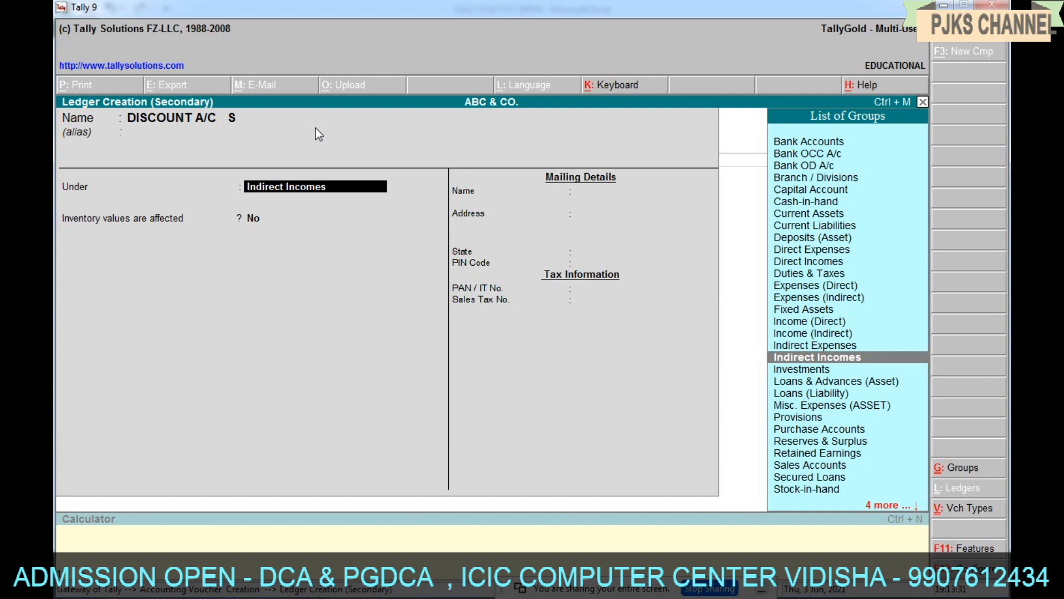
# - Place the new discount ledger under Indirect Expenses, keep inventory values affected at Yes and save it
pyautogui.press('Up')
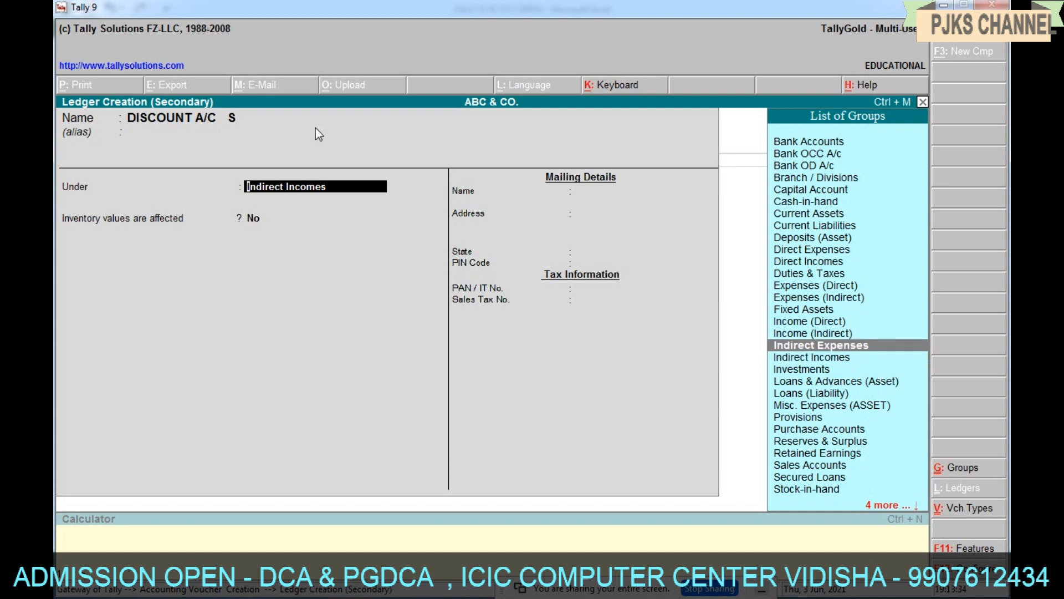
pyautogui.press('Return')
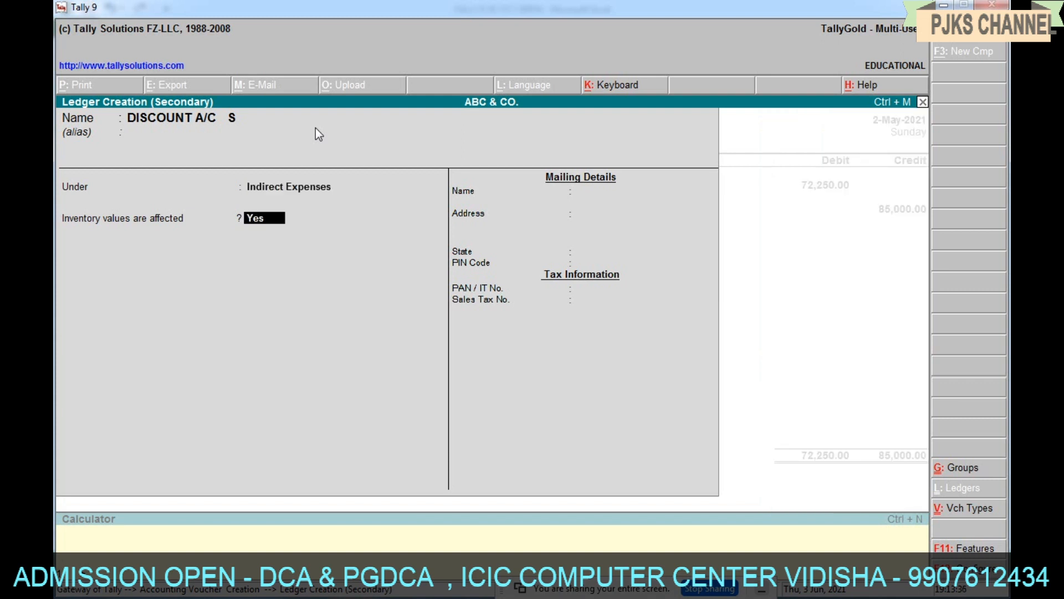
pyautogui.press('Return')
pyautogui.press('Return')
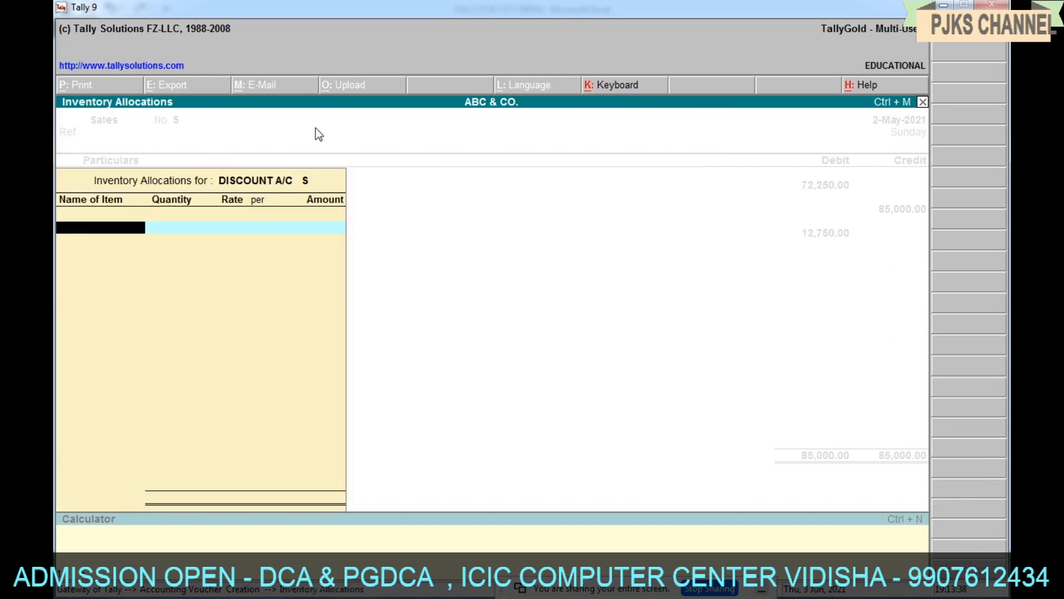
# - Skip the discount ledger's inventory allocations and accept 12,750 as its debit after checking the Excel entry
pyautogui.press('Return')
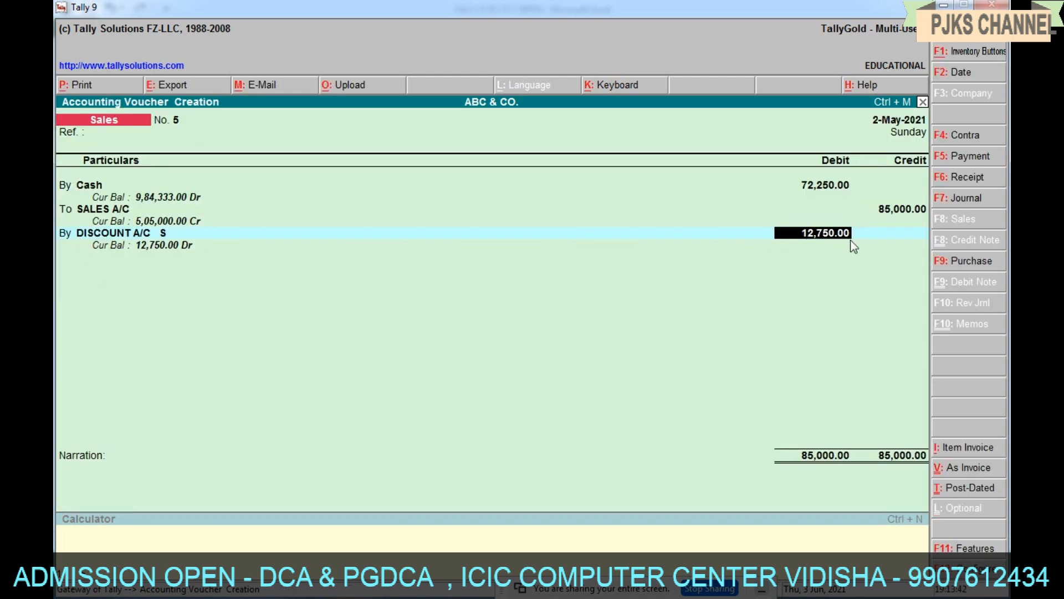
pyautogui.click(941, 5)
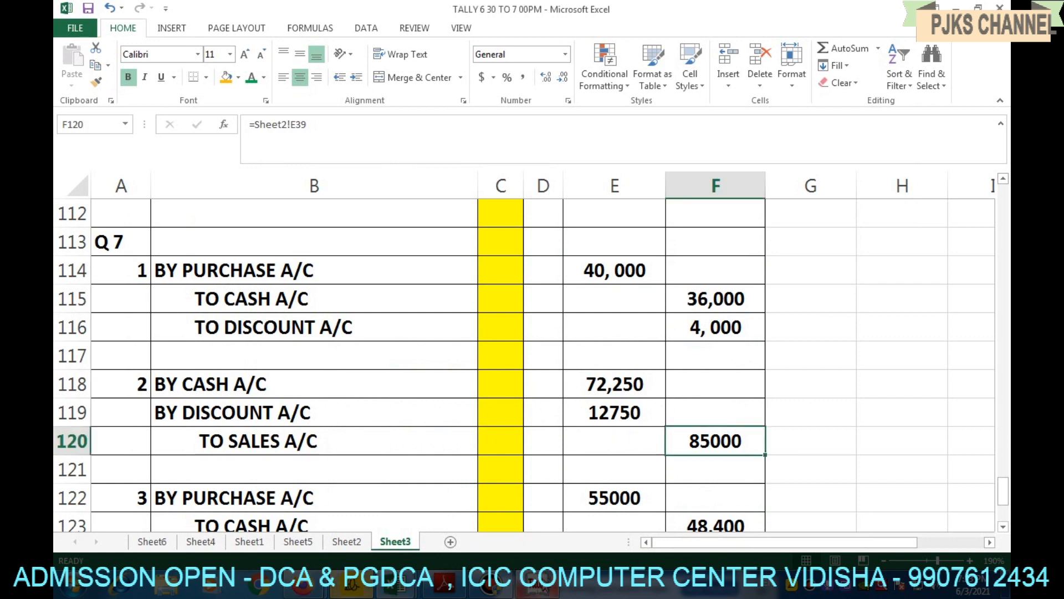
pyautogui.click(536, 584)
pyautogui.press('Return')
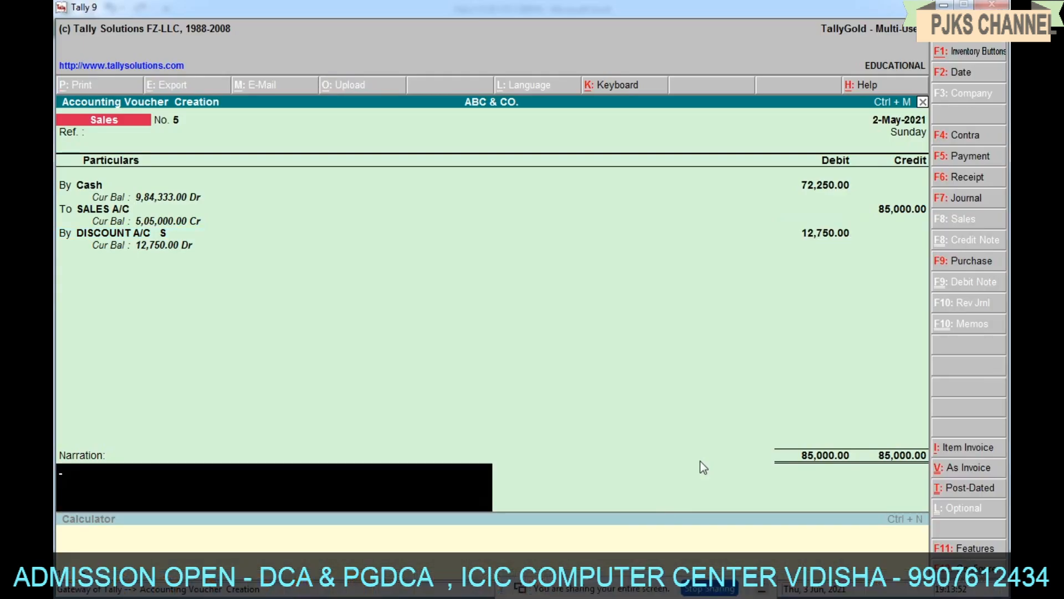
# - Narrate the sale as BEING GOODS SOLD ON CASH WITH 15% CASH DISCOUNT, checking the rate in Excel Sheet2, and save the voucher
pyautogui.write('BEING GOODS SOLD ON CASH')
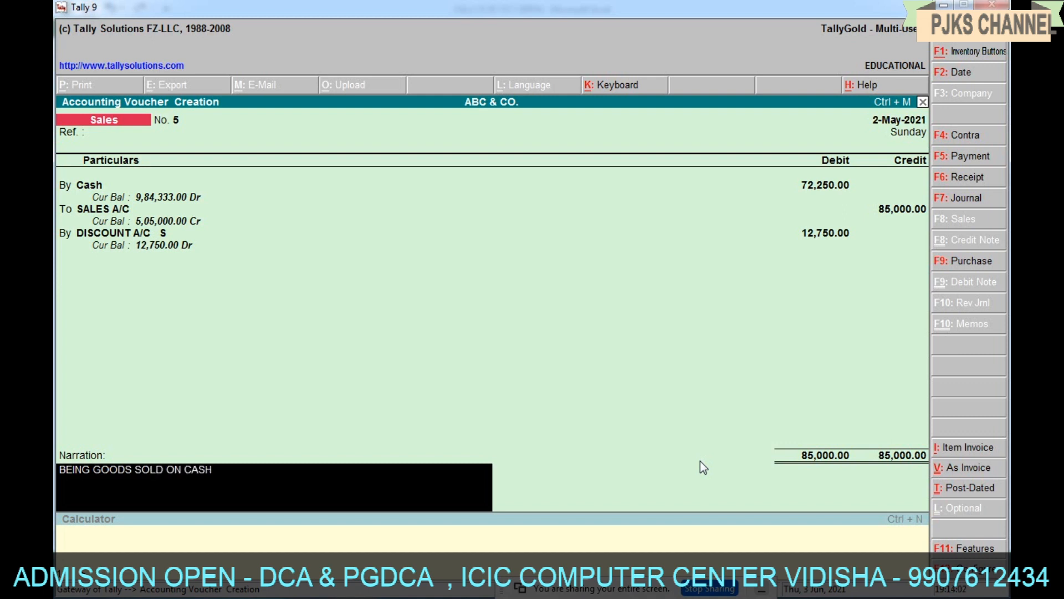
pyautogui.write(' WITH')
pyautogui.click(944, 4)
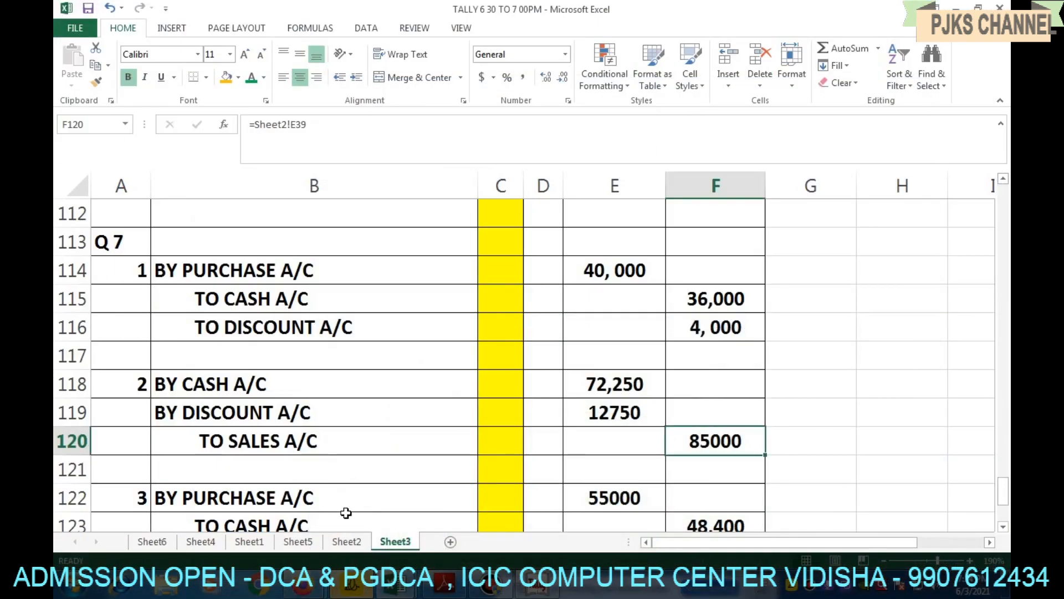
pyautogui.click(346, 541)
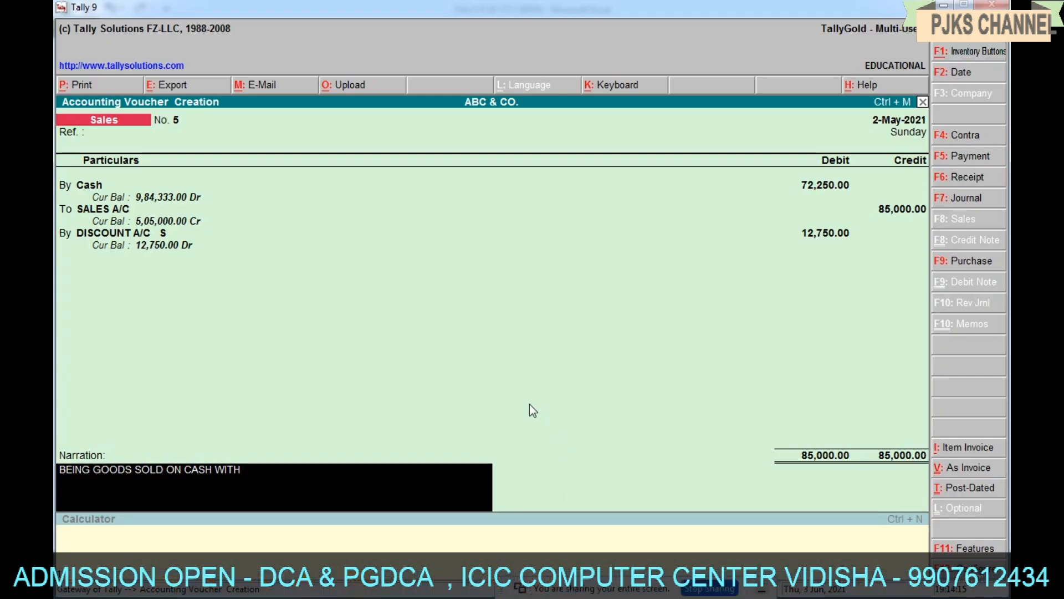
pyautogui.write('15% CASH')
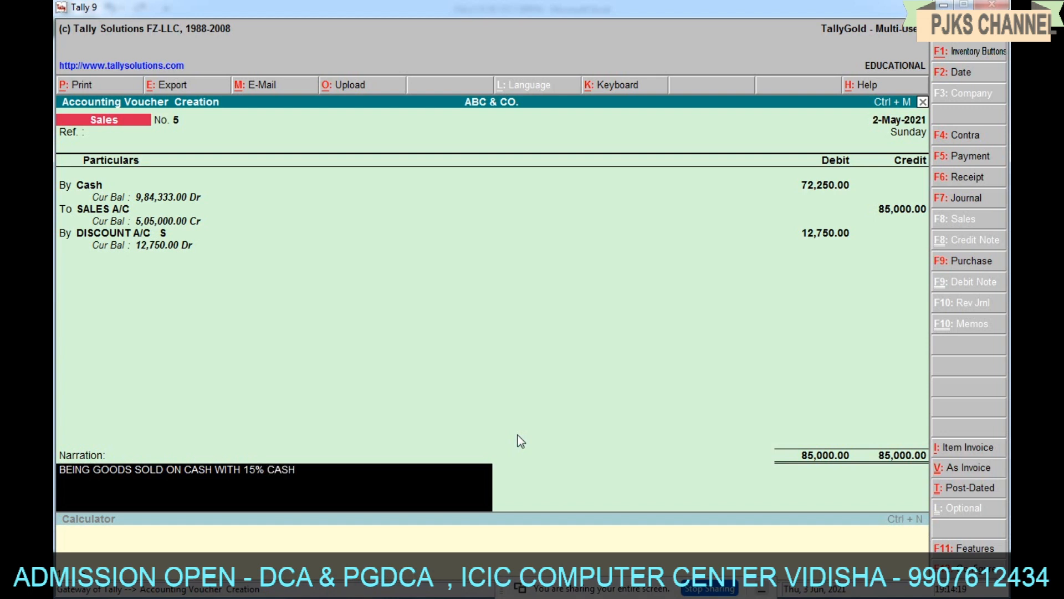
pyautogui.write(' DISCOUNT')
pyautogui.press('Return')
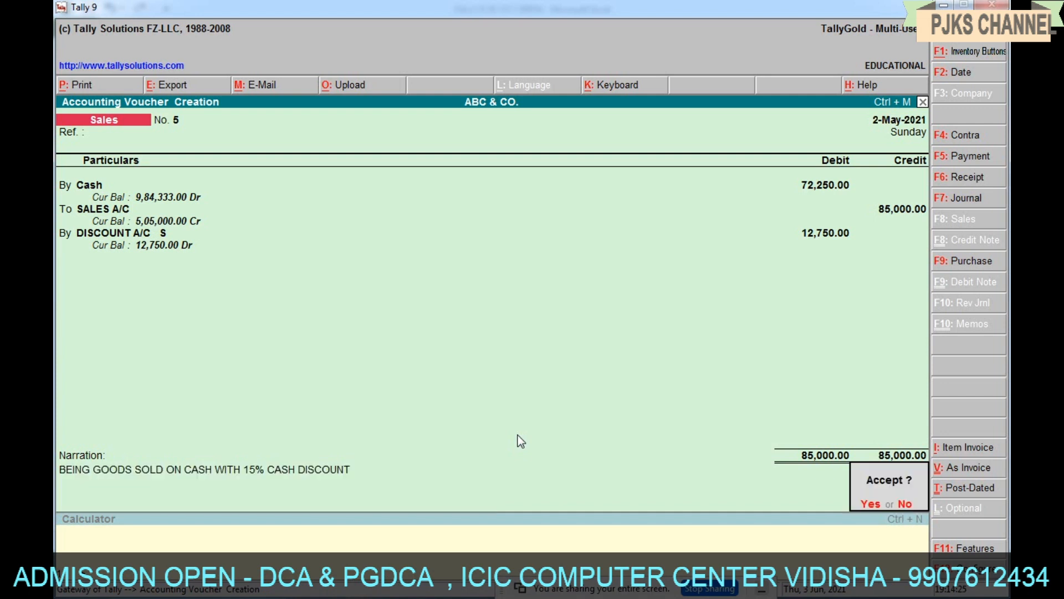
pyautogui.press('Return')
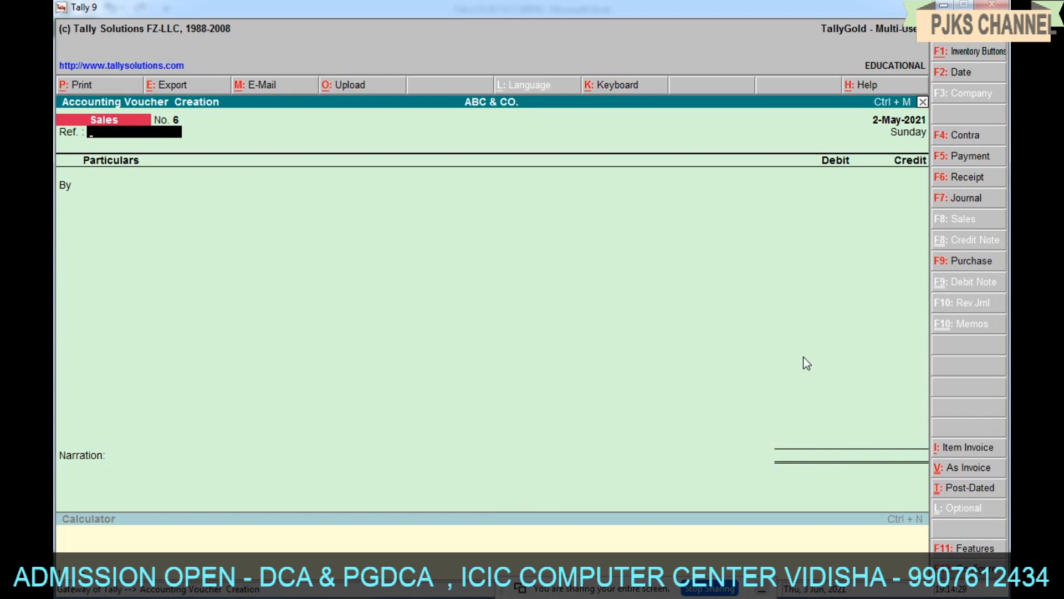
# - Start a purchase voucher in voucher mode, without a reference, and choose Cash as its first credited ledger
pyautogui.click(976, 261)
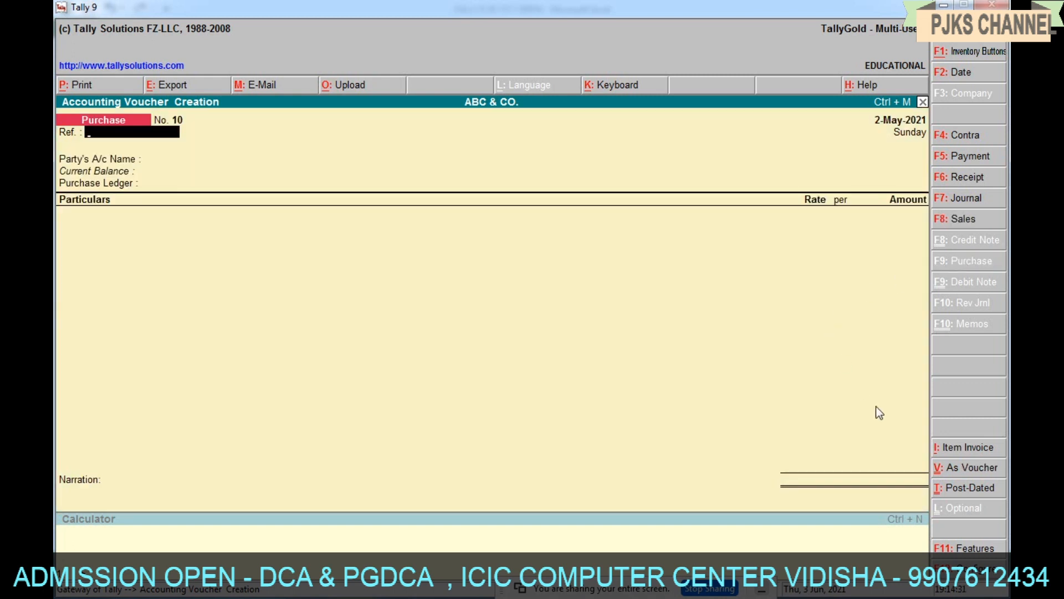
pyautogui.click(951, 465)
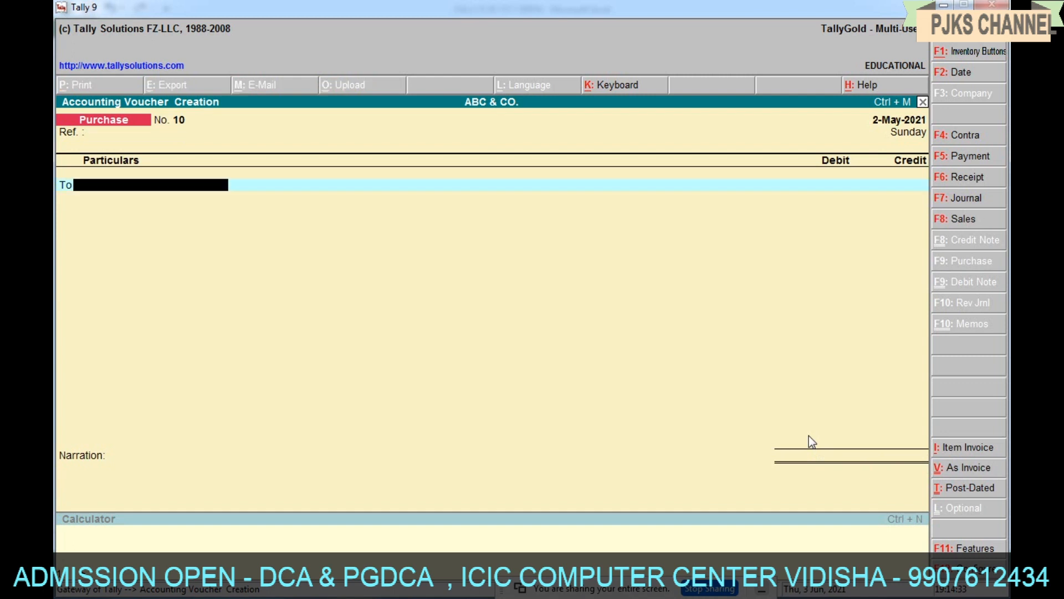
pyautogui.write('C')
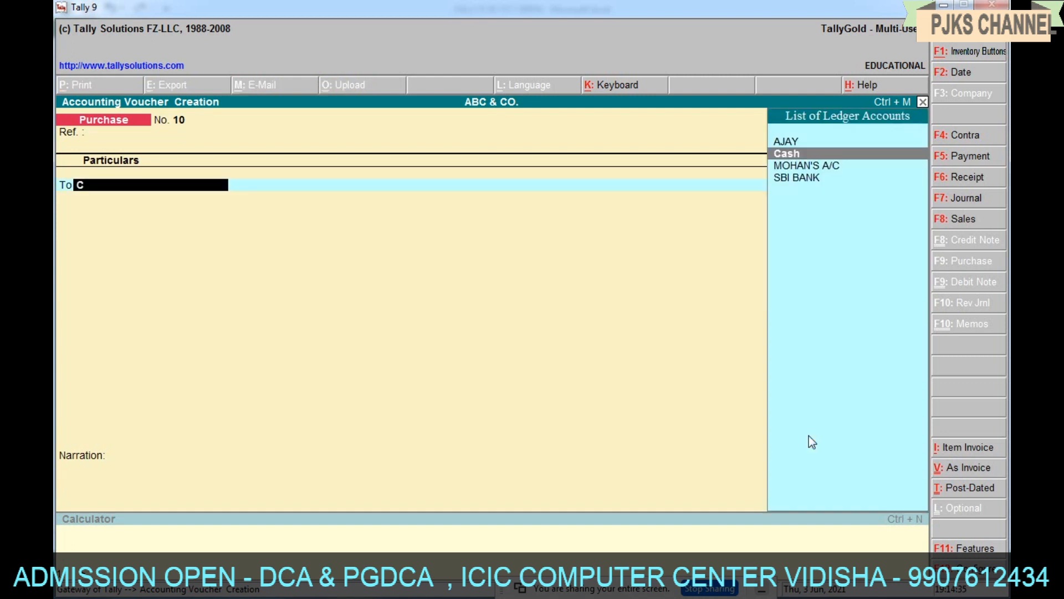
pyautogui.press('Return')
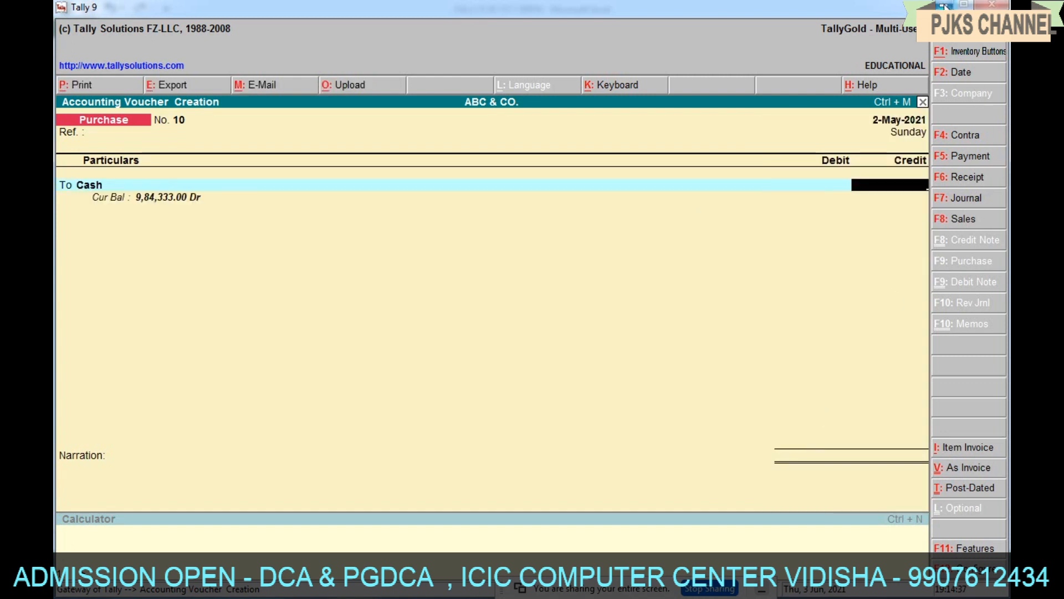
# - Check the third Q 7 transaction in Excel Sheet2 and credit Cash in Tally with its net amount of 48,400
pyautogui.click(943, 5)
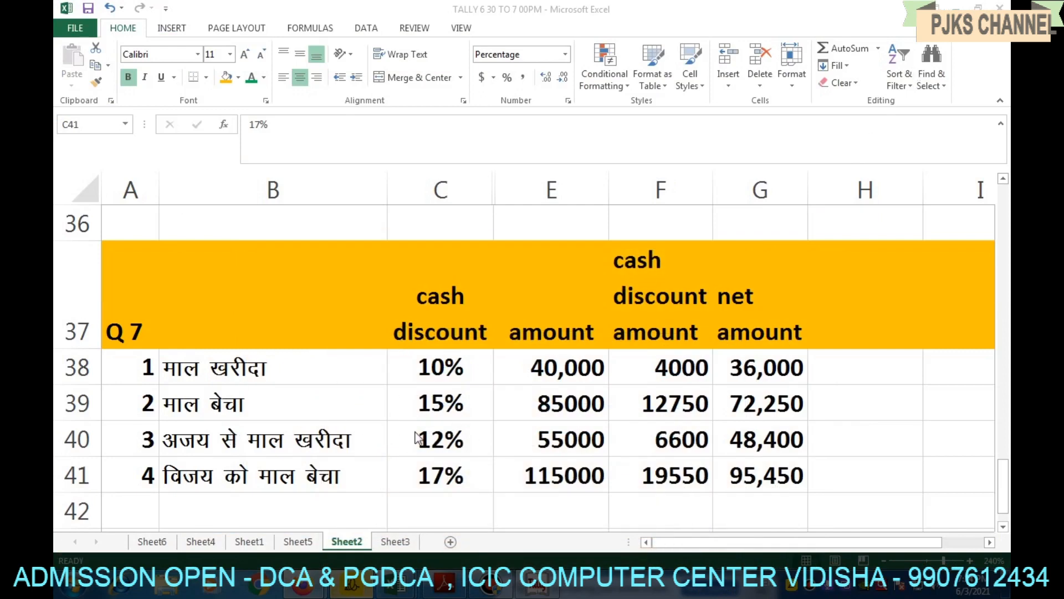
pyautogui.click(223, 439)
pyautogui.click(693, 444)
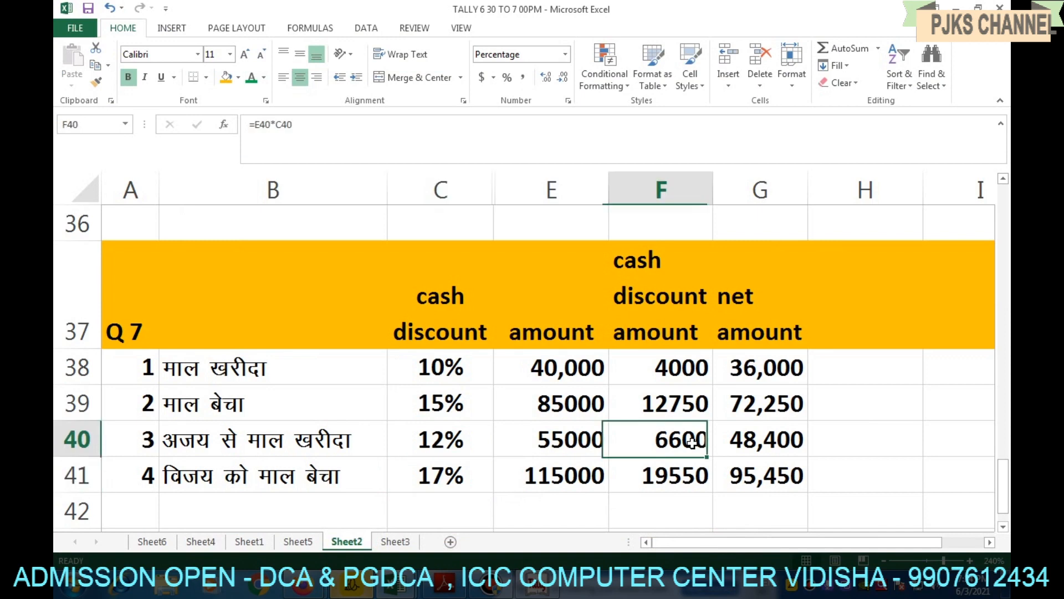
pyautogui.click(759, 442)
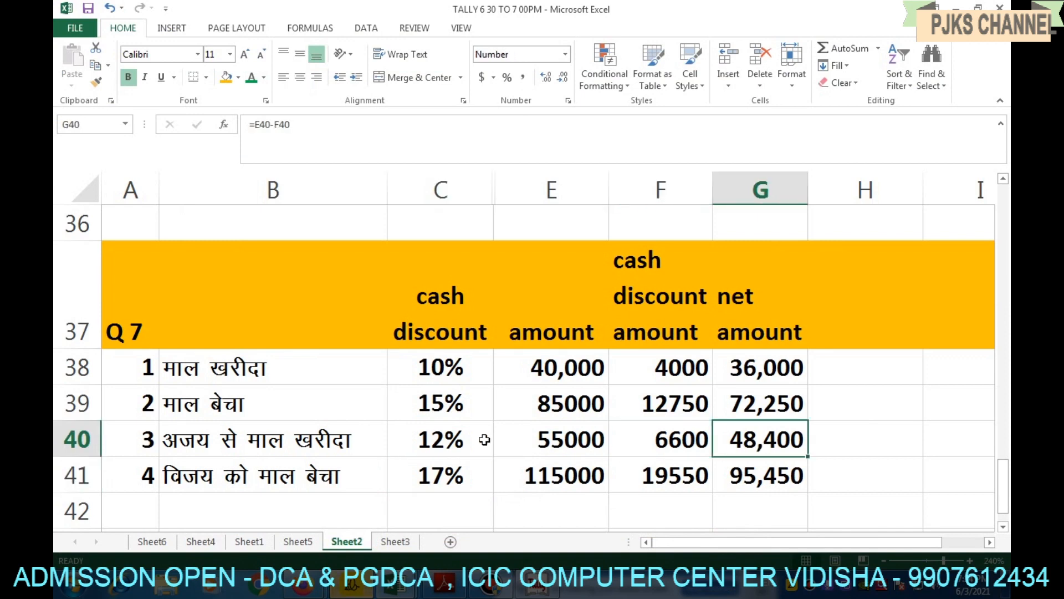
pyautogui.click(534, 587)
pyautogui.write('48400')
pyautogui.press('Return')
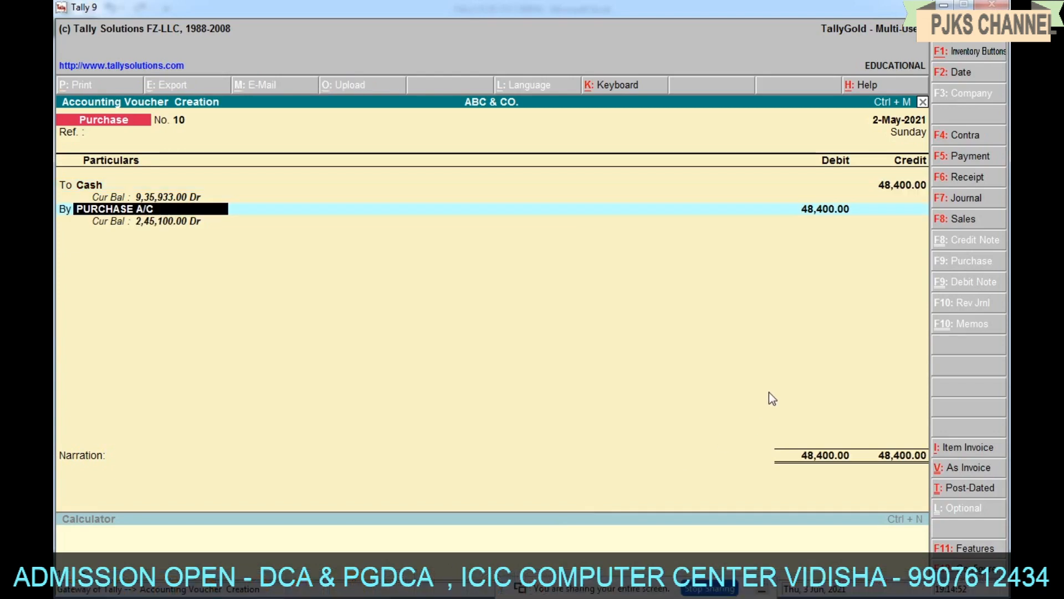
# - Debit PURCHASE A/C with 55,000 as listed in Excel cell E40, leaving its inventory allocations empty
pyautogui.press('Return')
pyautogui.press('Return')
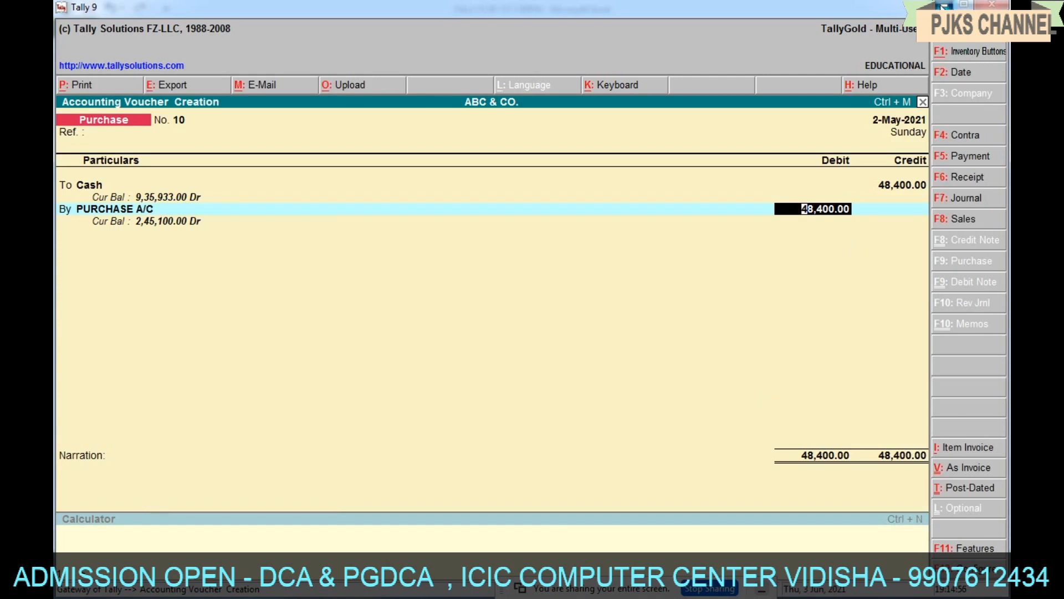
pyautogui.click(943, 6)
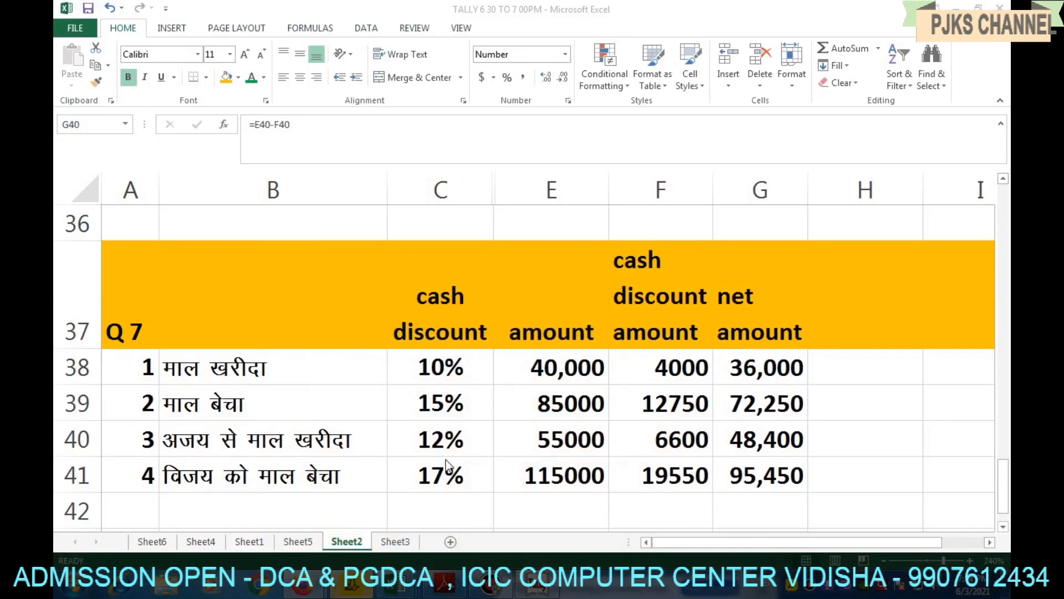
pyautogui.click(565, 450)
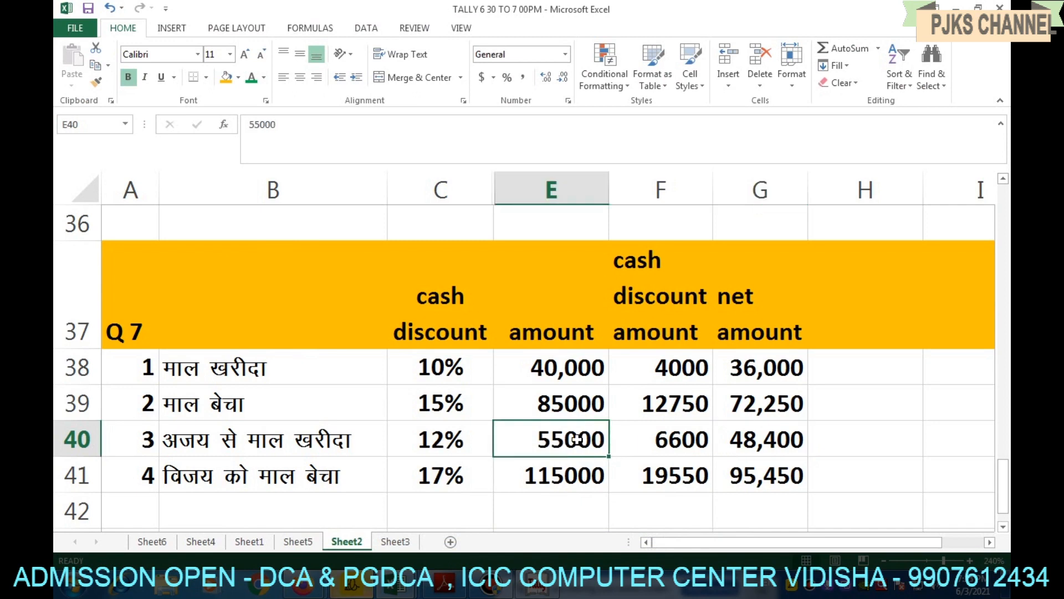
pyautogui.click(548, 583)
pyautogui.write('55000')
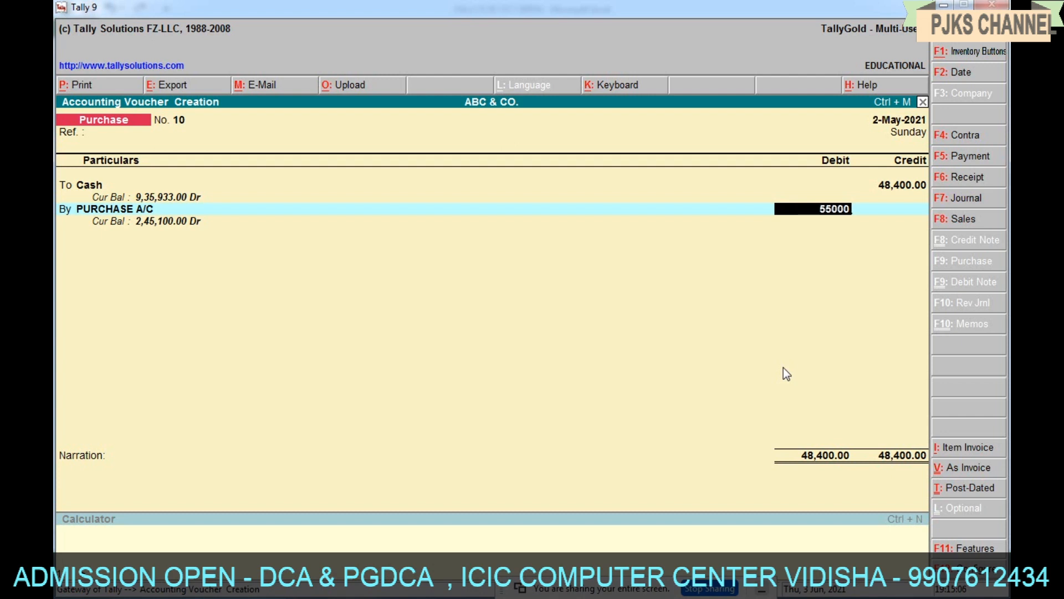
pyautogui.press('Return')
pyautogui.press('Return')
# - Add DISCOUNT A/C S as the third line and accept its 6,600 credit after checking Excel cell F40
pyautogui.write('D')
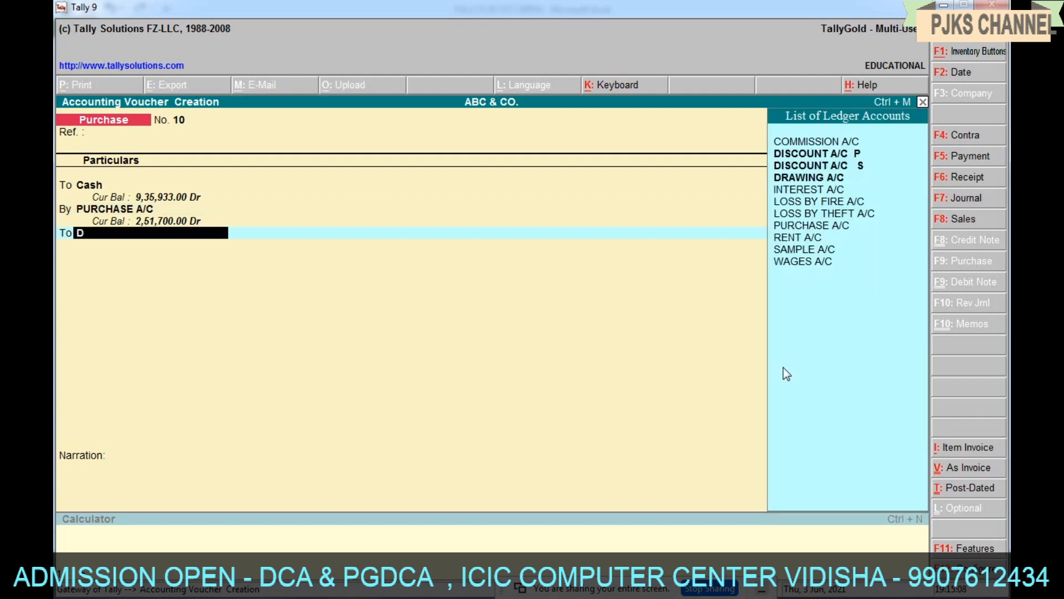
pyautogui.press('Down')
pyautogui.press('Up')
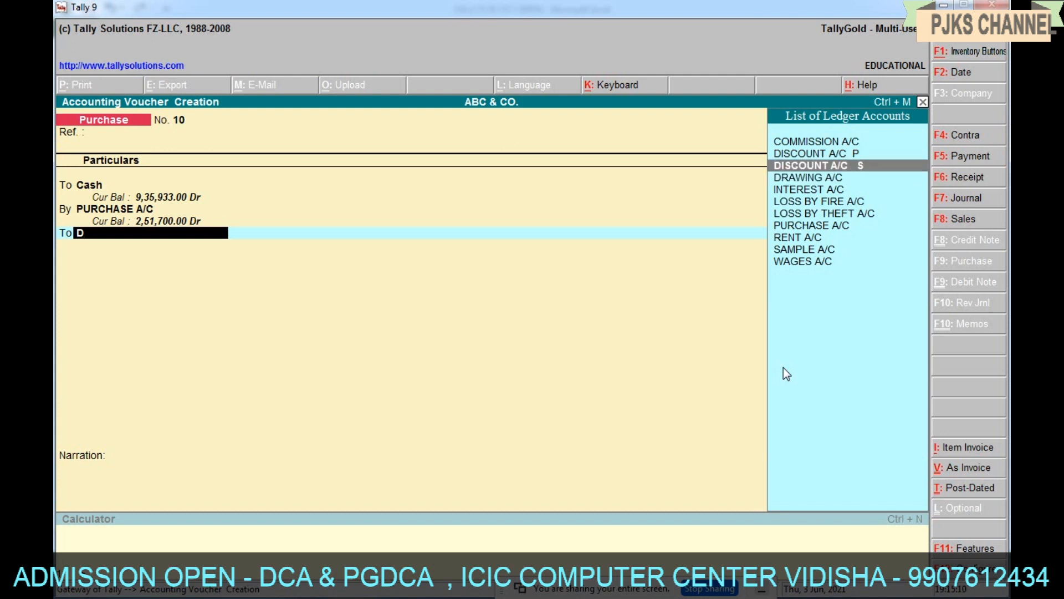
pyautogui.press('Return')
pyautogui.press('Escape')
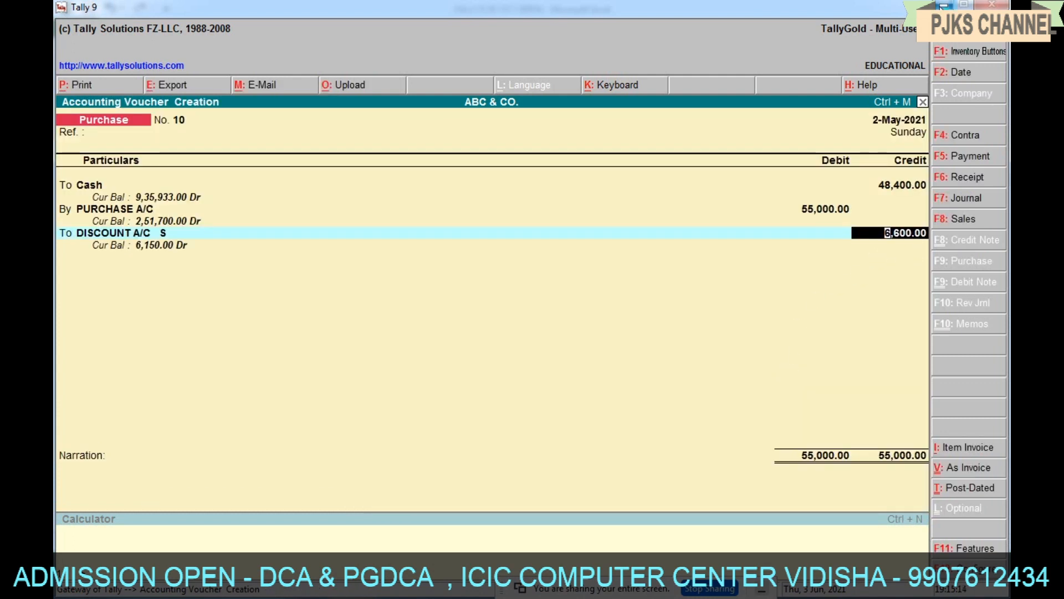
pyautogui.hotkey('alt', 'Tab')
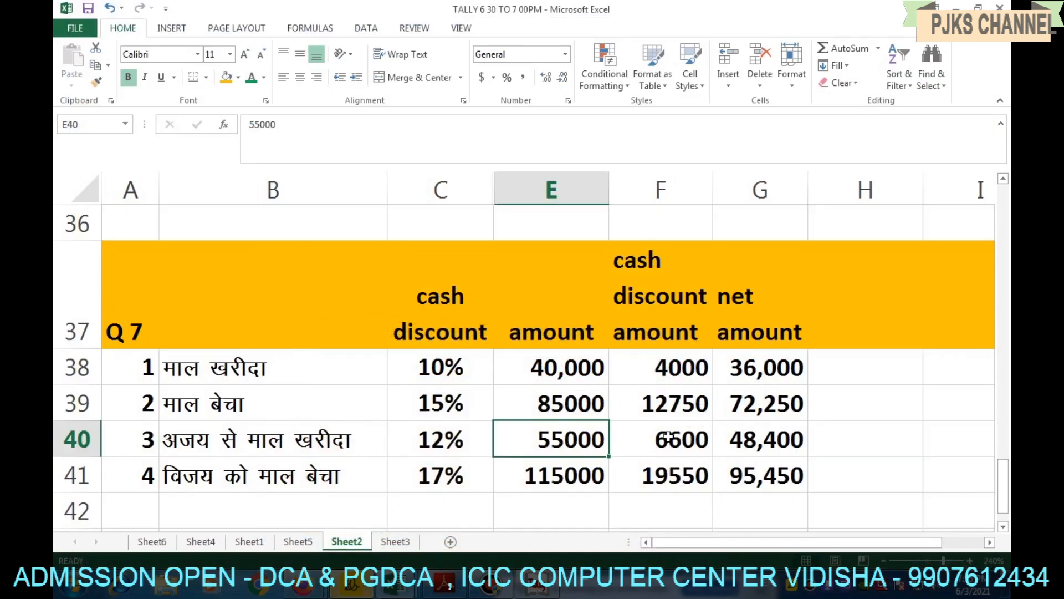
pyautogui.click(658, 438)
pyautogui.hotkey('alt', 'Tab')
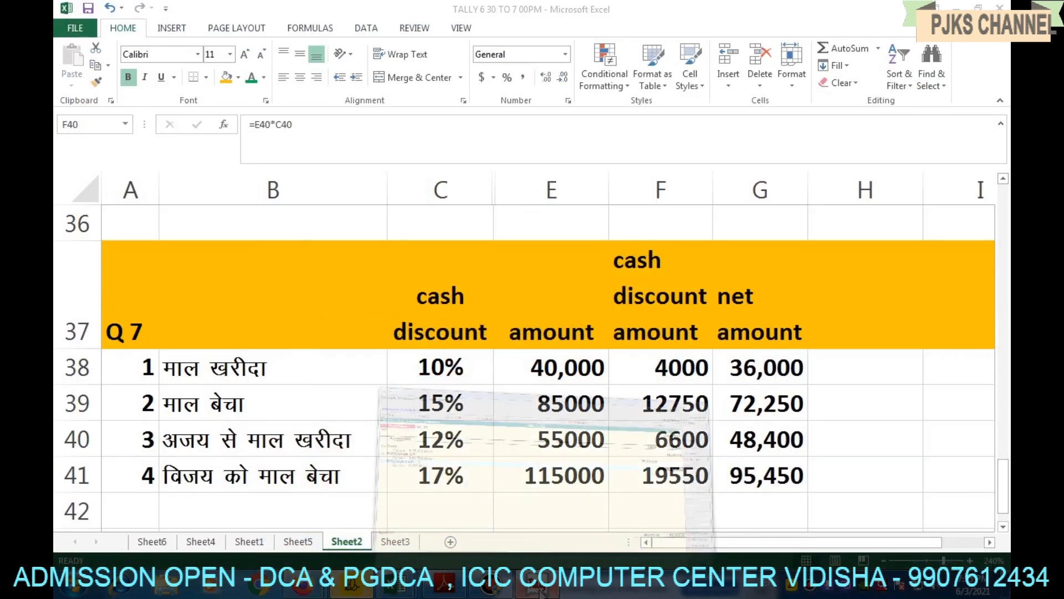
pyautogui.press('Return')
# - Begin the narration with BEING GOODS PURCHSE, and change the voucher's discount ledger to DISCOUNT A/C P, keeping 6,600
pyautogui.write('BEING ')
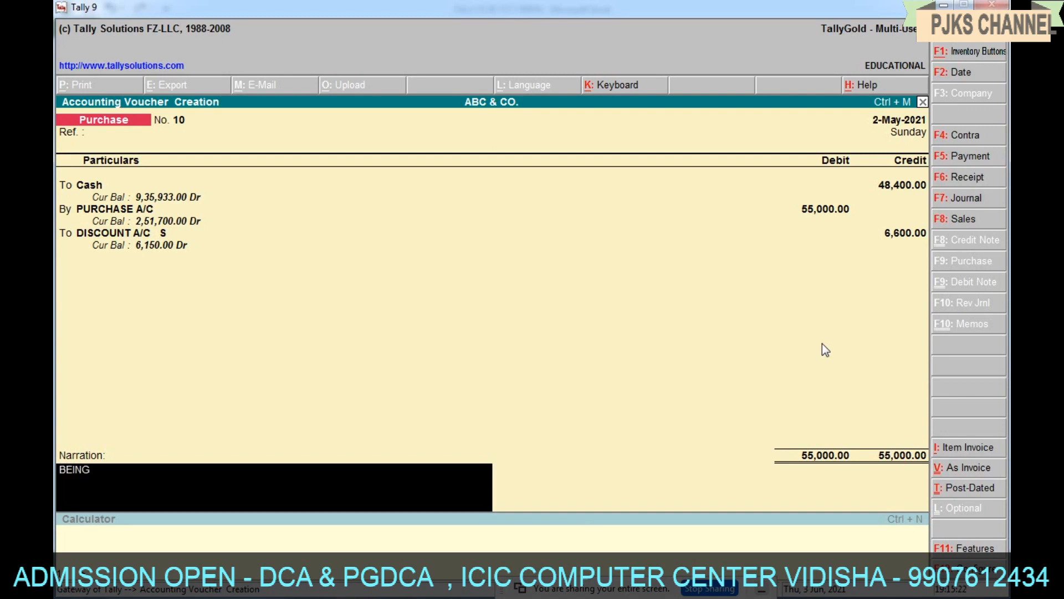
pyautogui.write('GOODS PURCHSE')
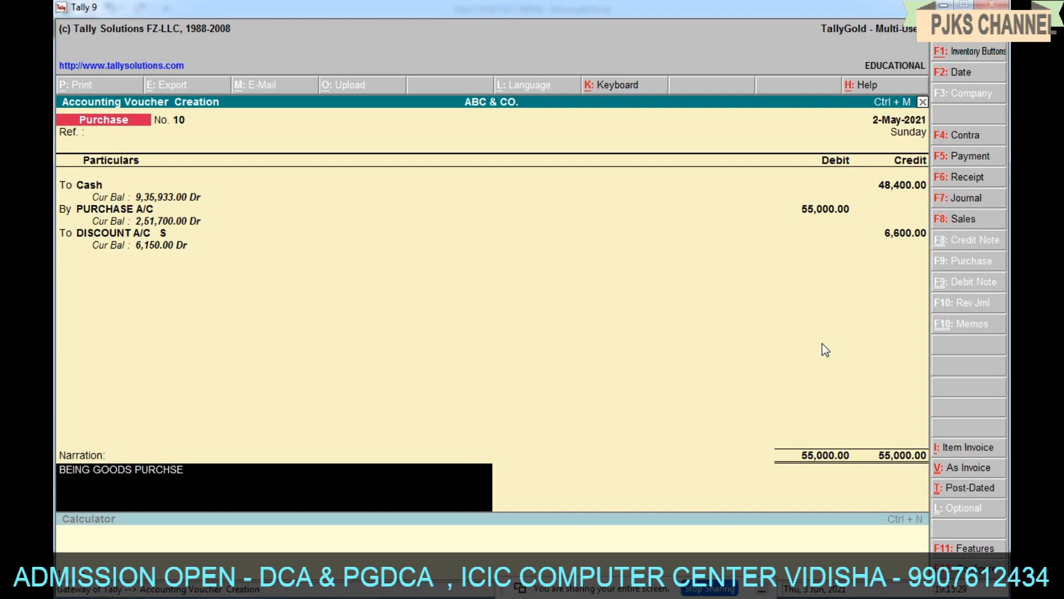
pyautogui.click(135, 236)
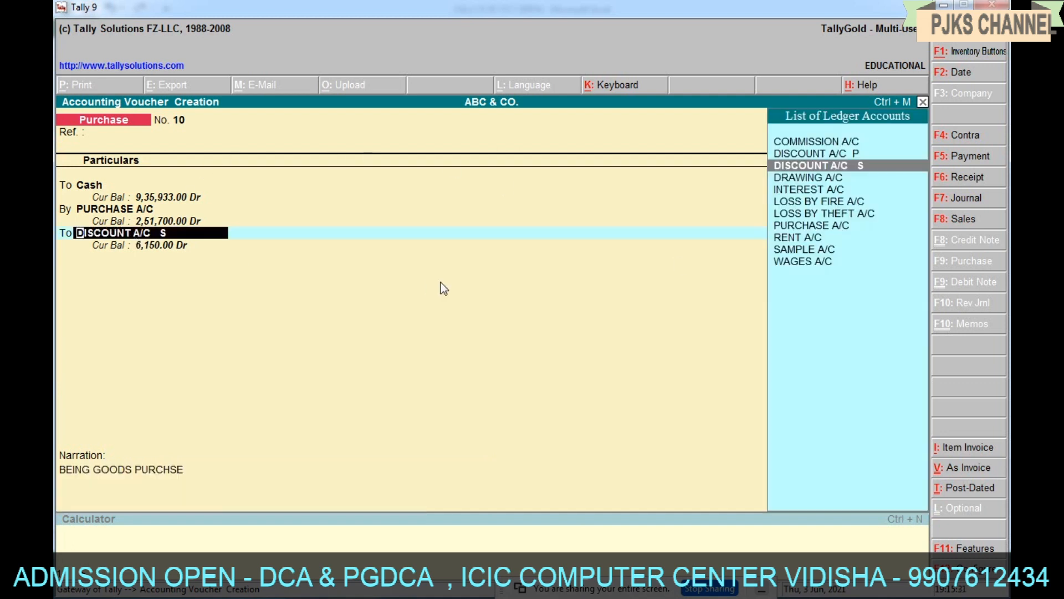
pyautogui.press('Up')
pyautogui.press('Return')
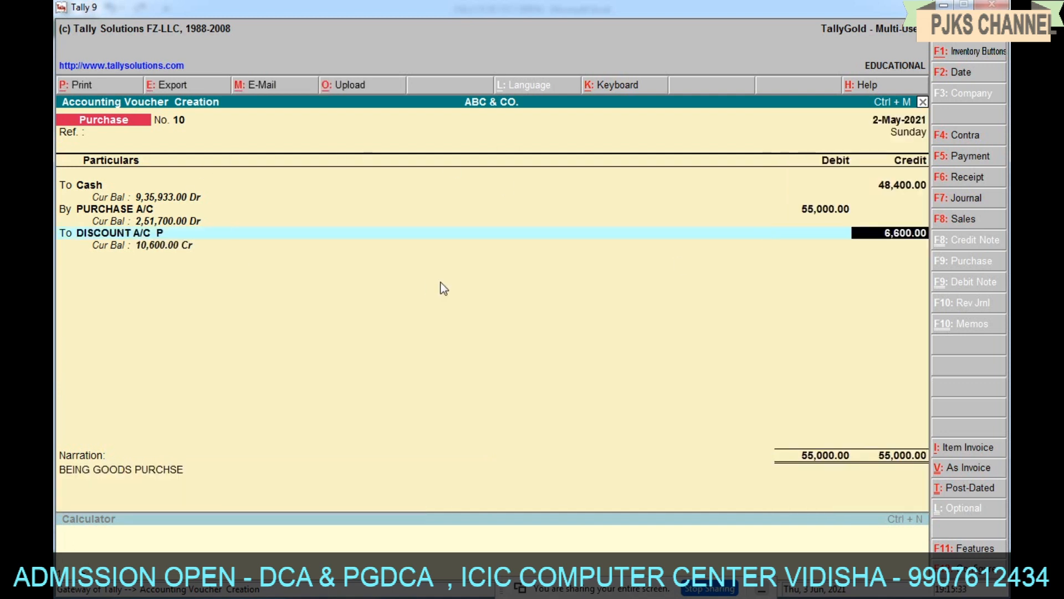
pyautogui.press('Return')
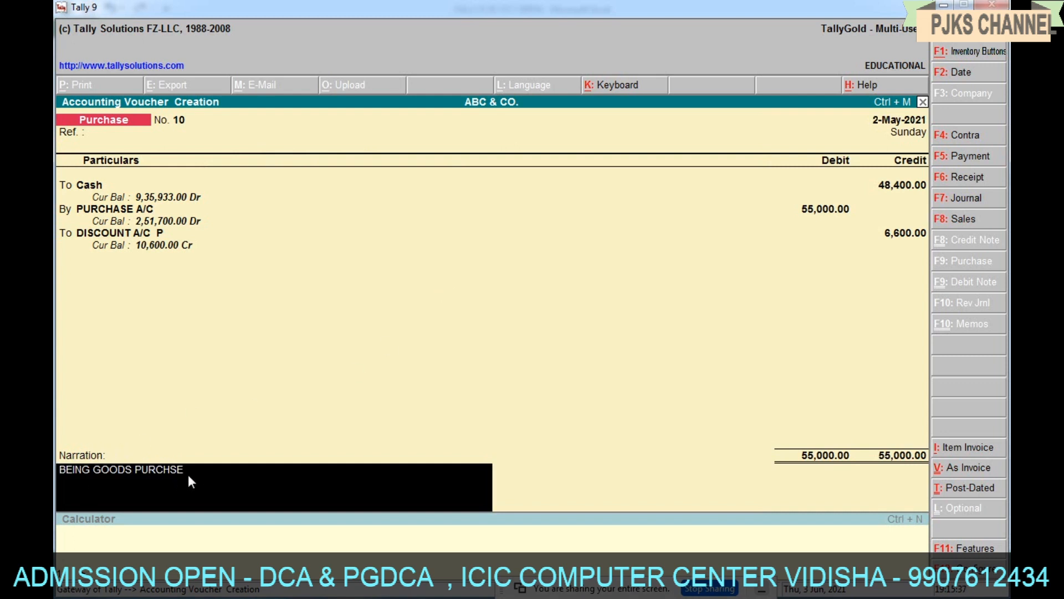
# - Complete the narration as BEING GOODS PURCHSE ON CASH WITH 12% CASH DISCOUNT and save the purchase voucher
pyautogui.press('Right')
pyautogui.press('Right')
pyautogui.press('Right')
pyautogui.press('Right')
pyautogui.press('Right')
pyautogui.press('Right')
pyautogui.press('Right')
pyautogui.press('Right')
pyautogui.press('Right')
pyautogui.press('Right')
pyautogui.press('Right')
pyautogui.press('Right')
pyautogui.press('Right')
pyautogui.press('Right')
pyautogui.press('Right')
pyautogui.press('Right')
pyautogui.press('Right')
pyautogui.press('Right')
pyautogui.press('Delete')
pyautogui.write('E ONCASH')
pyautogui.press('BackSpace')
pyautogui.press('BackSpace')
pyautogui.press('BackSpace')
pyautogui.press('BackSpace')
pyautogui.write('CASH WITH')
pyautogui.write('12% C')
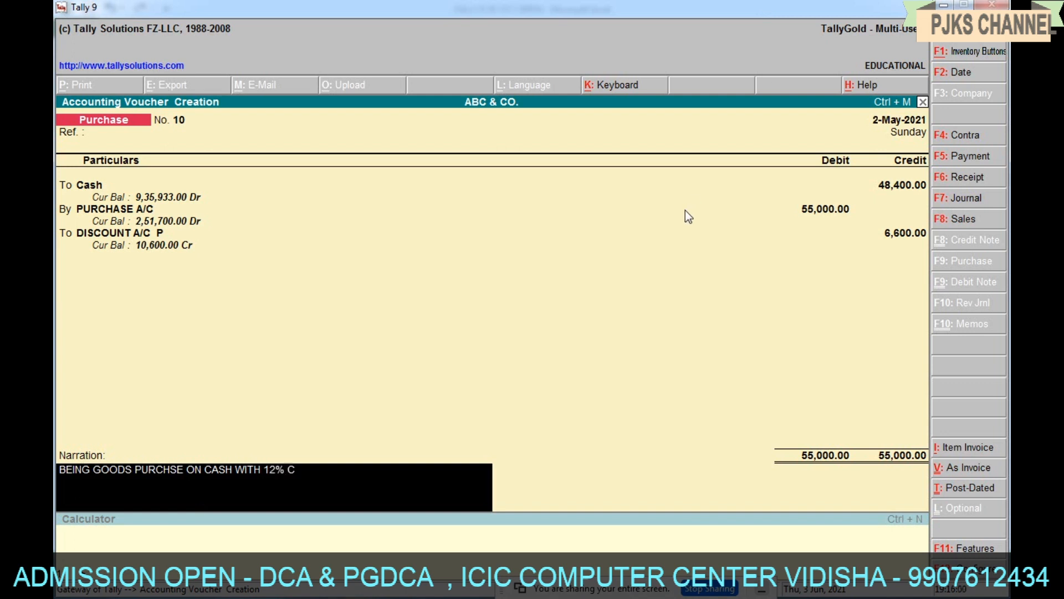
pyautogui.write('ASH DISCOUNT')
pyautogui.press('Return')
pyautogui.press('Return')
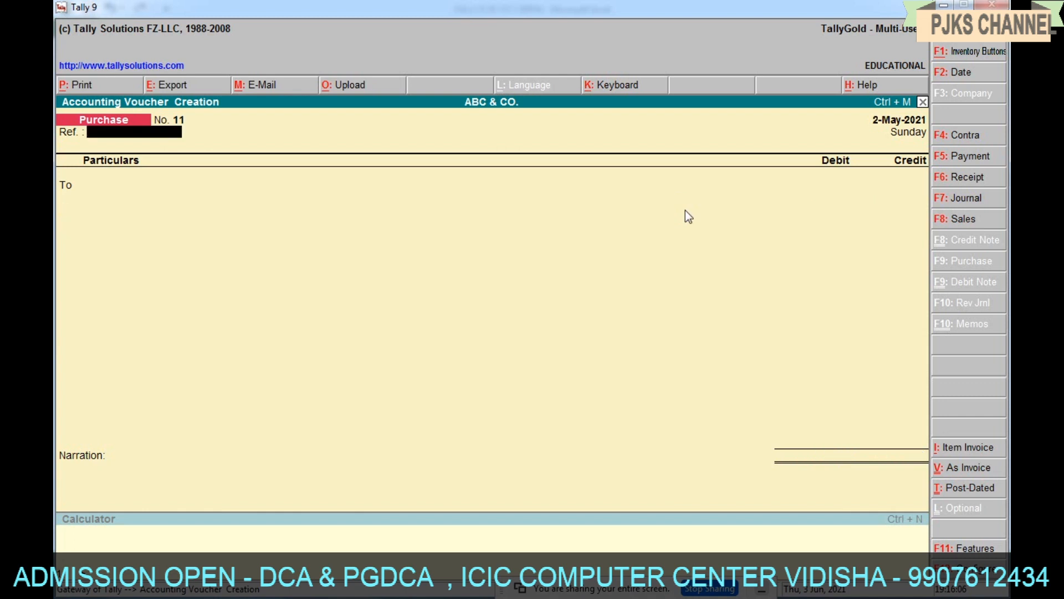
# - Check the fourth Q 7 transaction in Excel Sheet2 and start a sales voucher in voucher mode with no reference
pyautogui.click(943, 5)
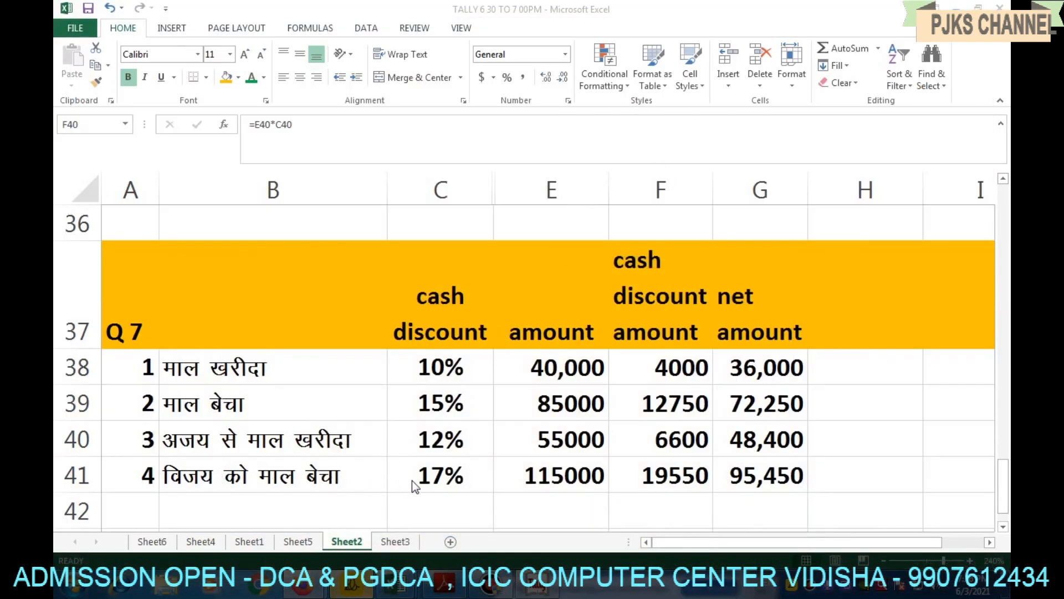
pyautogui.click(535, 583)
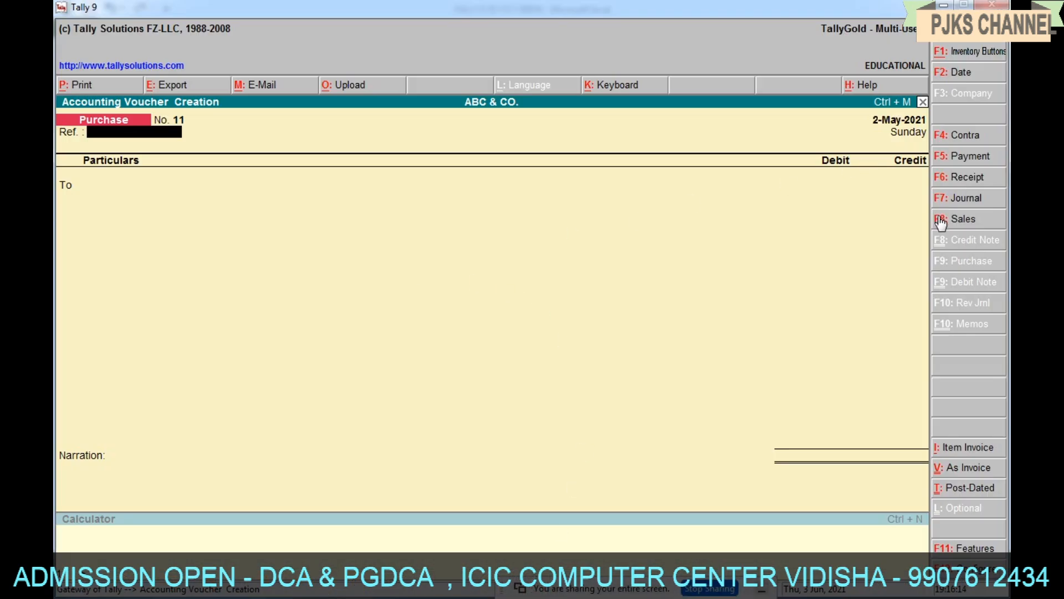
pyautogui.click(967, 223)
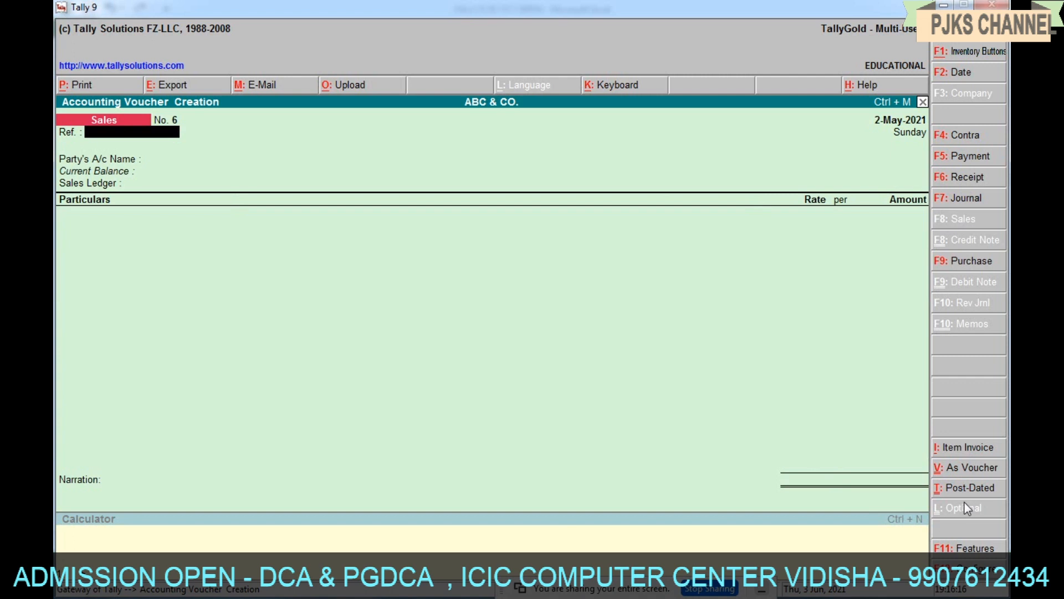
pyautogui.click(965, 469)
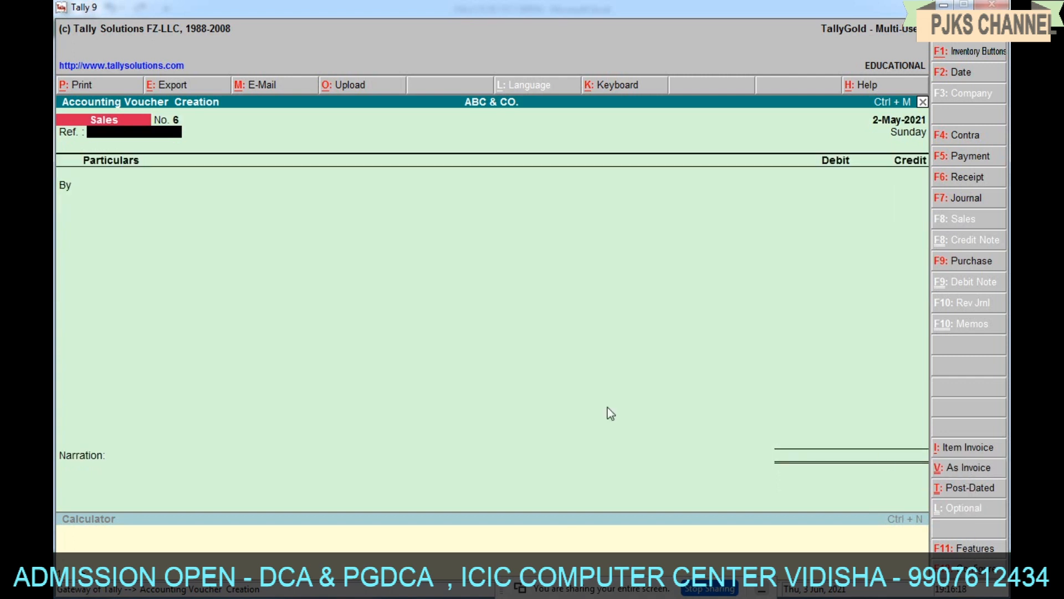
pyautogui.press('Return')
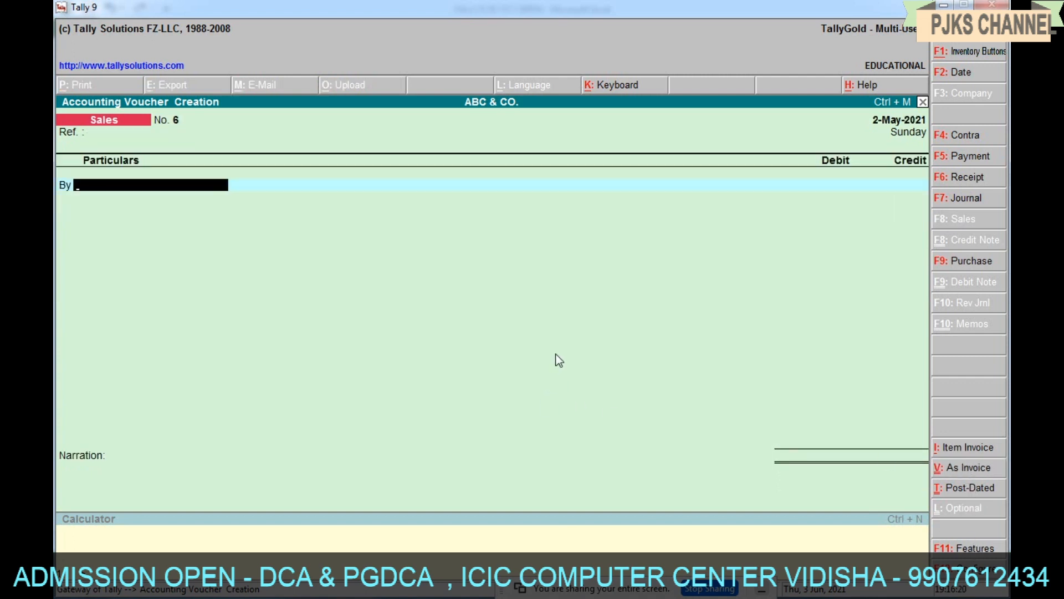
# - Debit Cash 95,450 on the sales voucher's first line after checking the fourth transaction's net amount in Excel
pyautogui.press('Return')
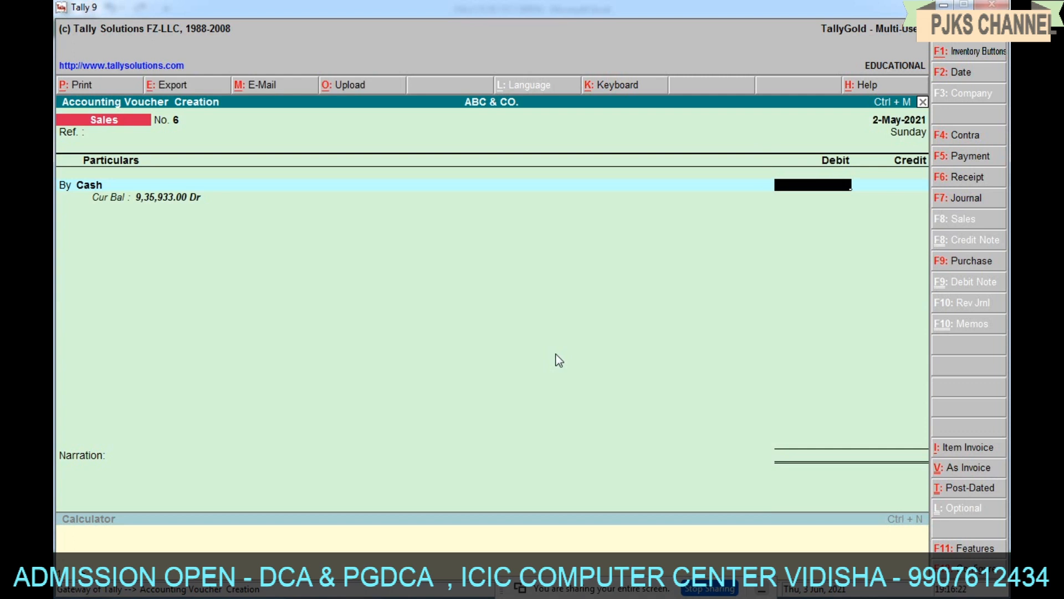
pyautogui.click(944, 5)
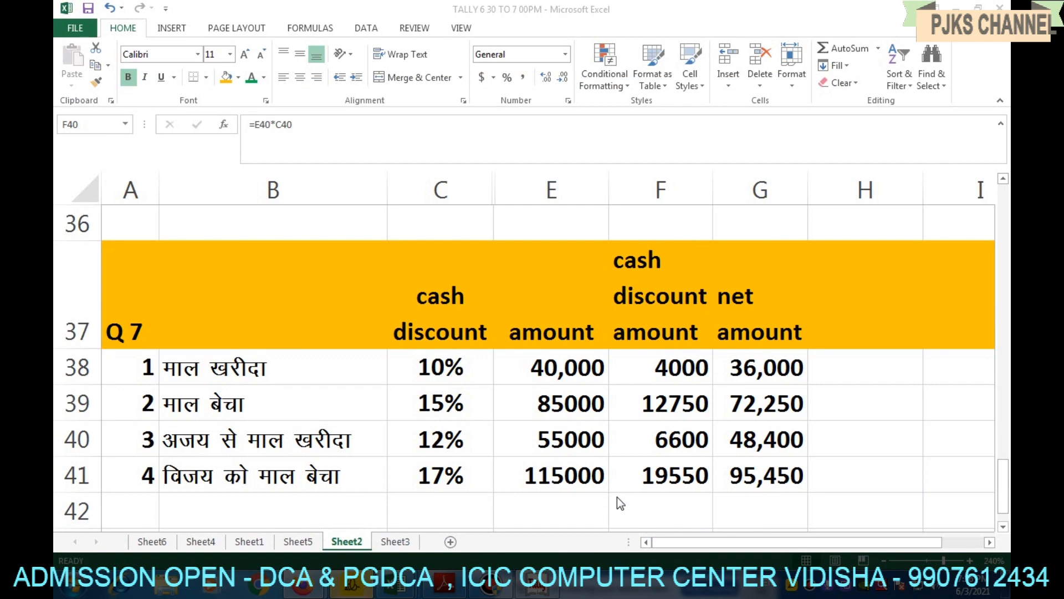
pyautogui.click(539, 589)
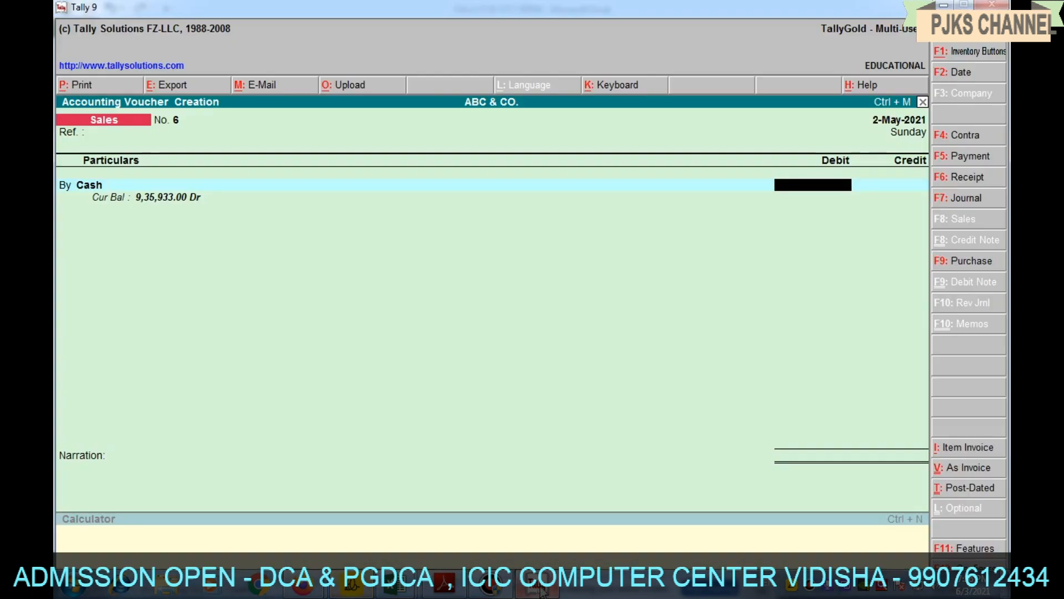
pyautogui.write('95450')
pyautogui.press('Return')
# - Add SALES A/C as the second line without stock items and credit it 115000, checking the gross amount in Excel
pyautogui.press('Return')
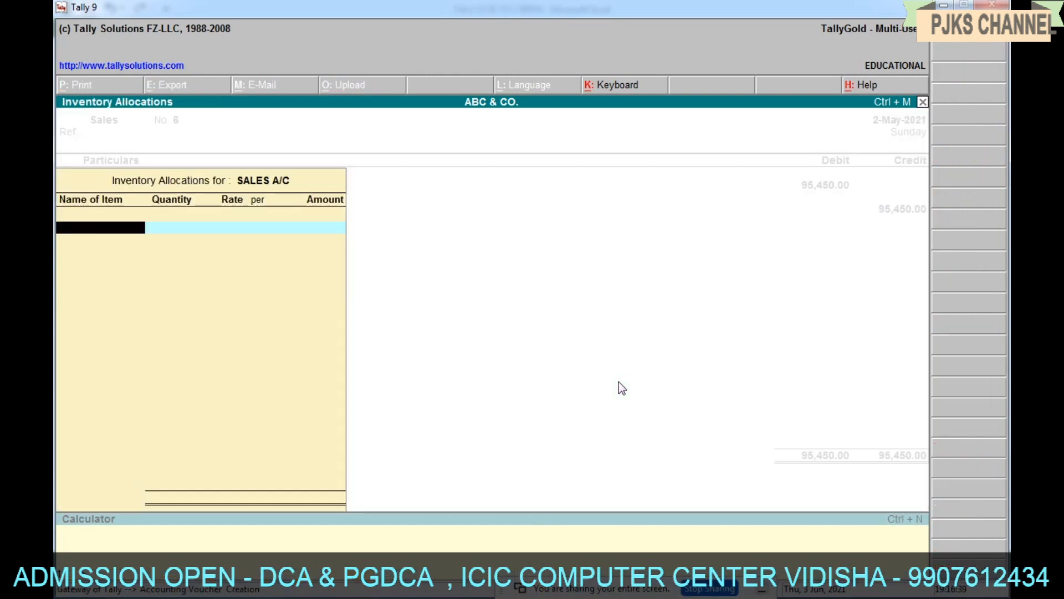
pyautogui.press('Return')
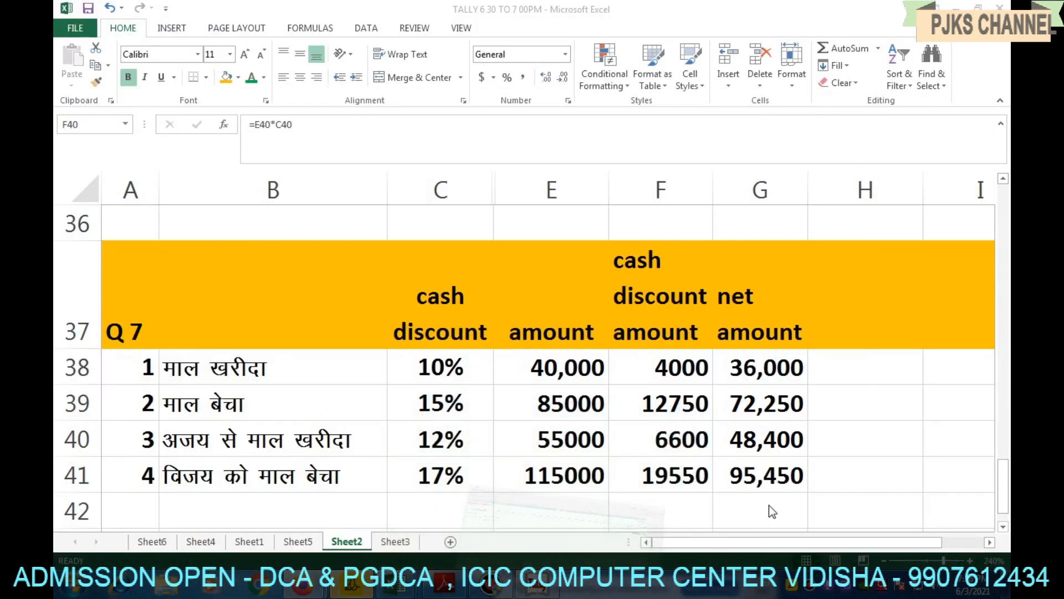
pyautogui.click(943, 4)
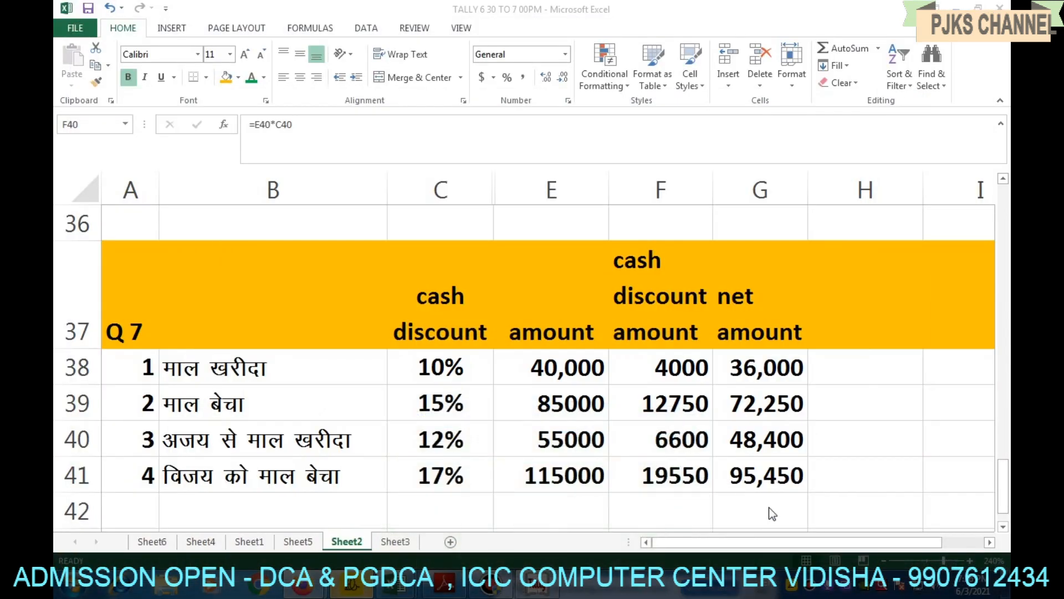
pyautogui.click(540, 586)
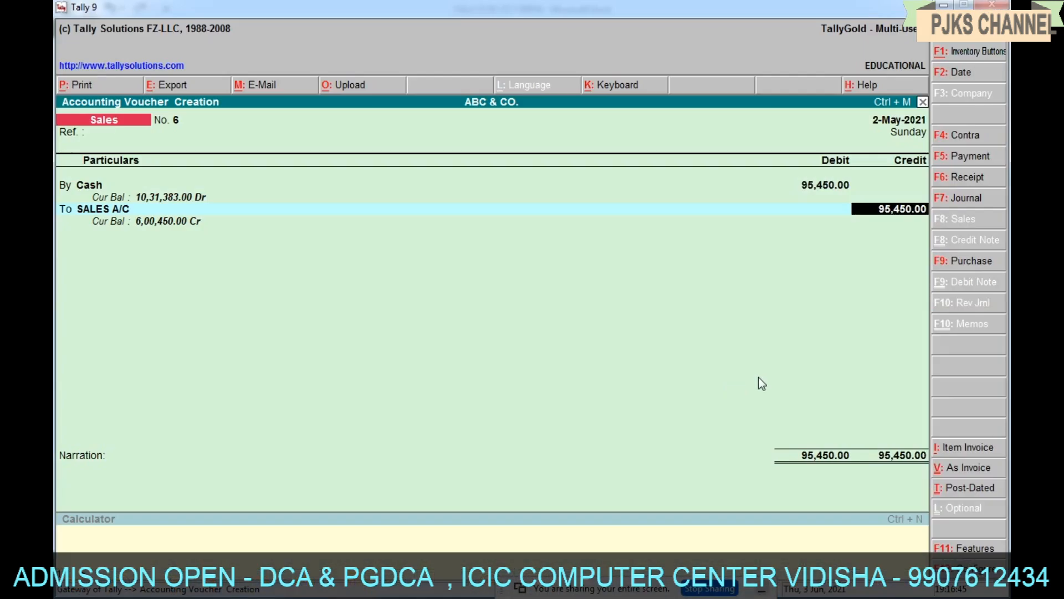
pyautogui.write('115000')
pyautogui.press('Return')
# - Add DISCOUNT A/C S as the third line, accepting the 19,550 debit and leaving its inventory allocations empty
pyautogui.write('D')
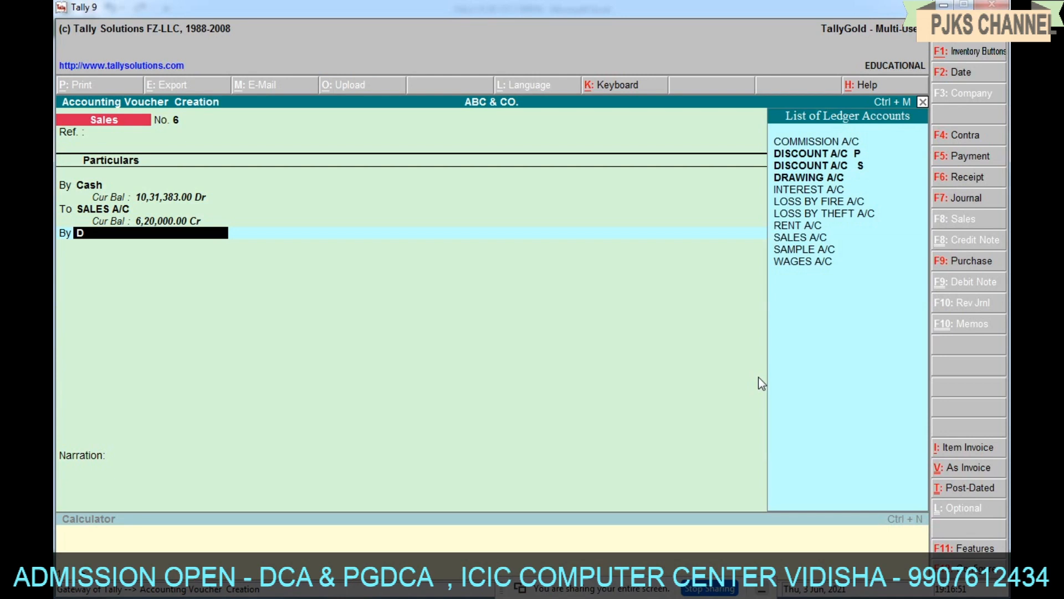
pyautogui.press('Down')
pyautogui.press('Return')
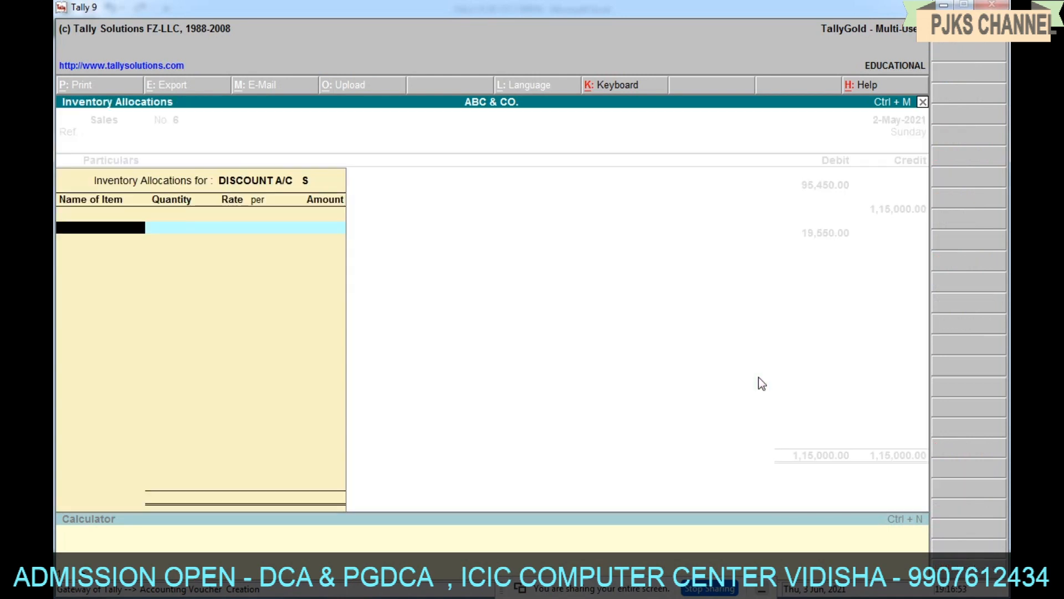
pyautogui.press('Return')
pyautogui.press('Return')
# - Enter the narration BEING GOODS SOLD ON CASH WITH 17% CASH DISCOUNT, checking the rate in Excel, and save the sales voucher
pyautogui.write('B')
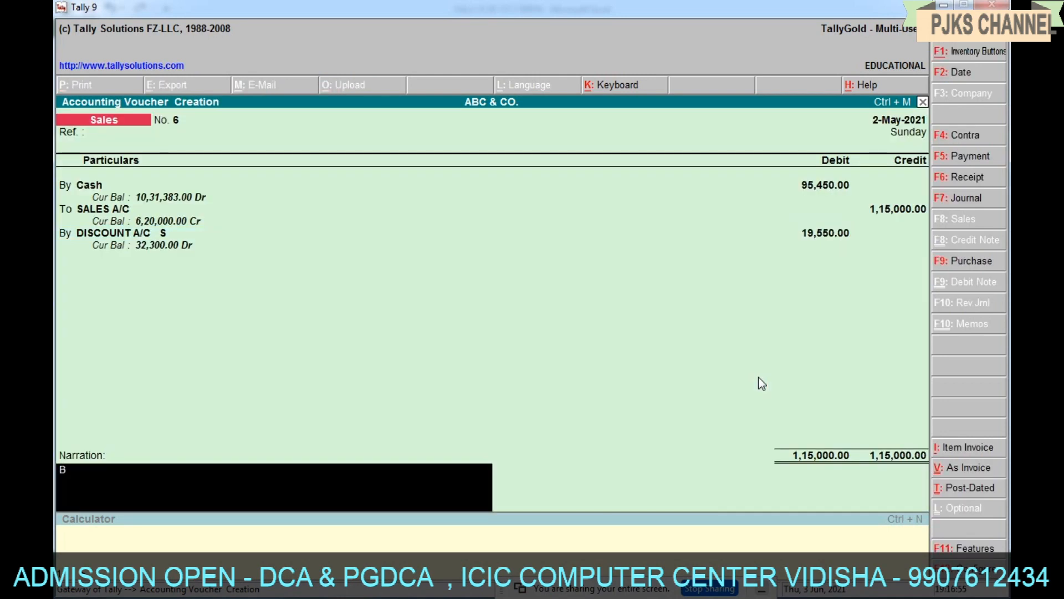
pyautogui.write('EING GOODS SOLD')
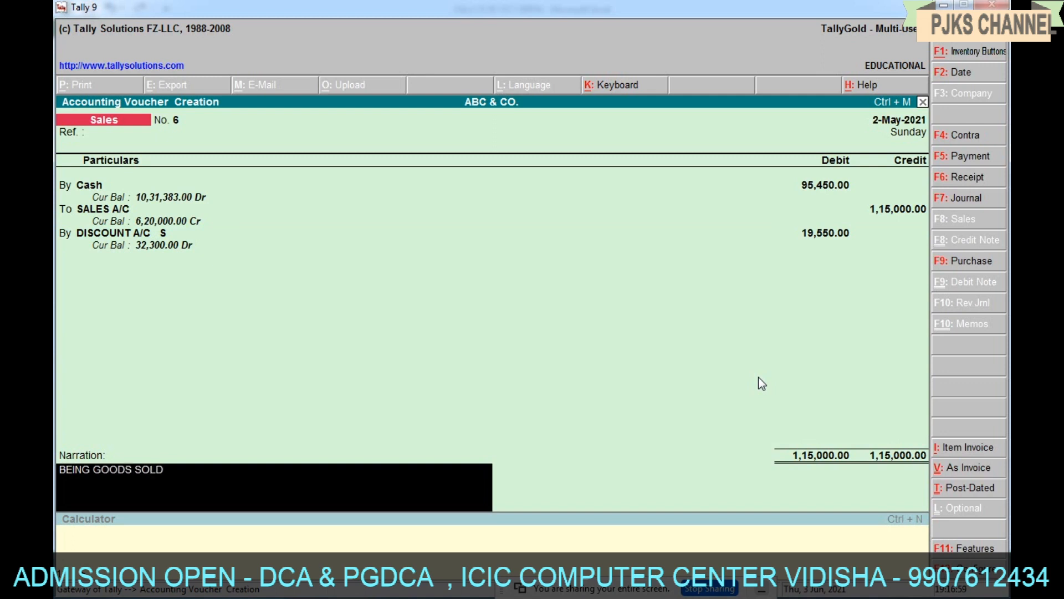
pyautogui.write(' ON CASH WITH')
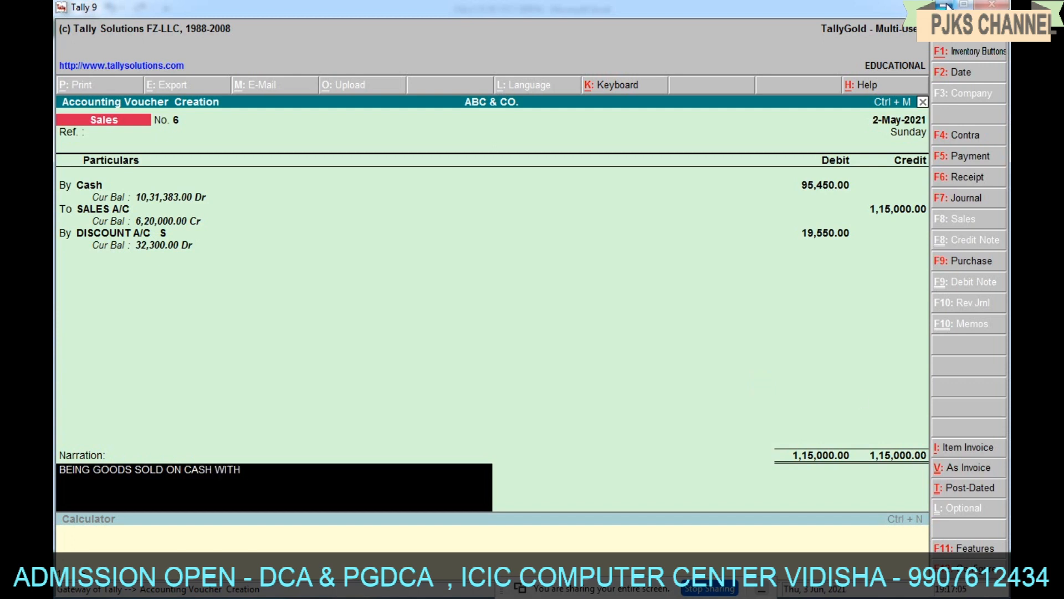
pyautogui.click(944, 5)
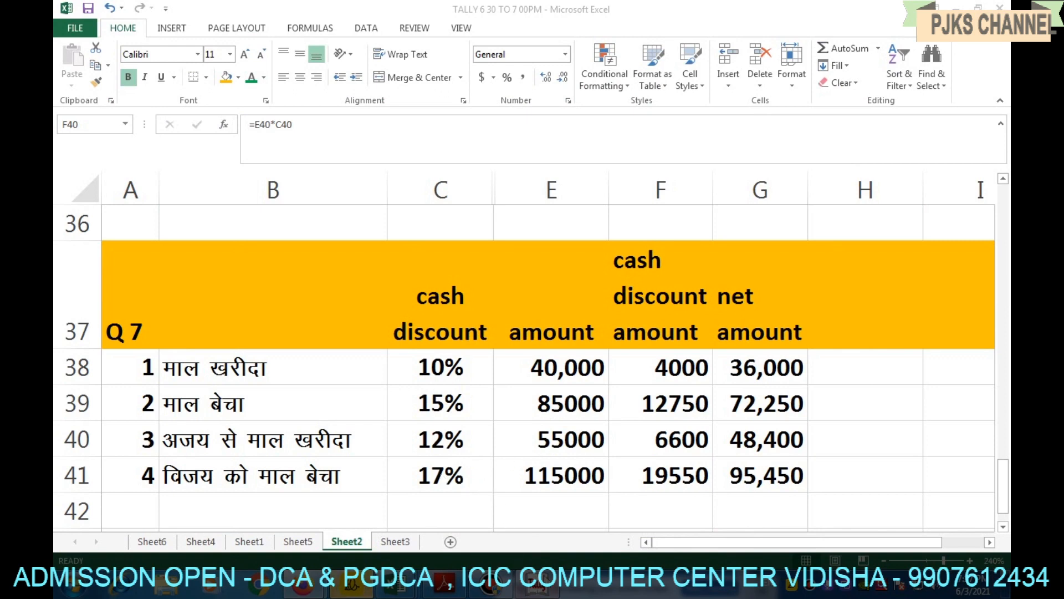
pyautogui.click(545, 591)
pyautogui.write('17%V')
pyautogui.press('BackSpace')
pyautogui.write('CASH')
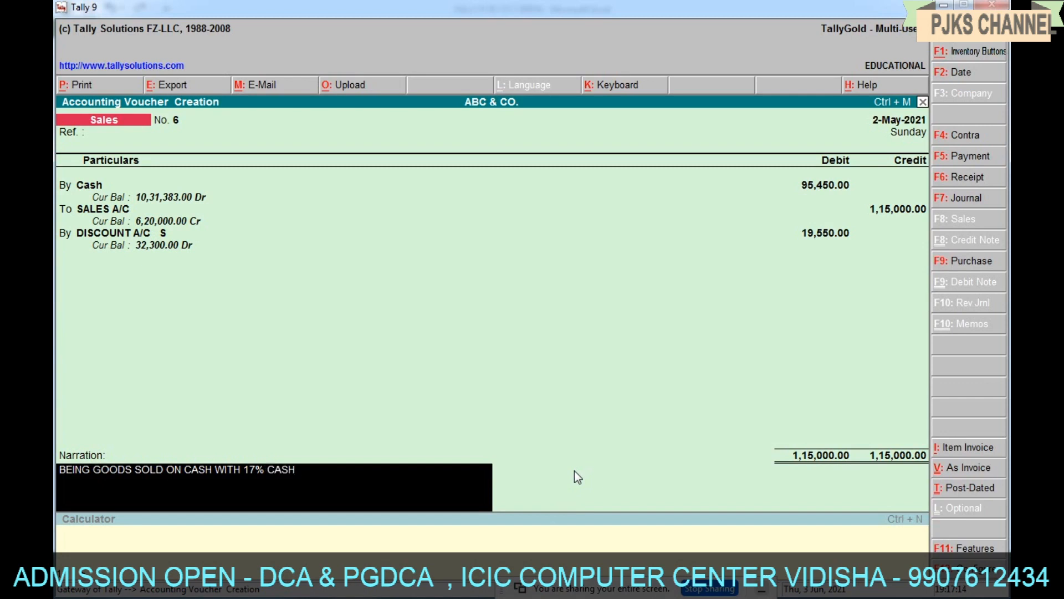
pyautogui.write(' DISCOUNT')
pyautogui.press('Return')
pyautogui.press('Return')
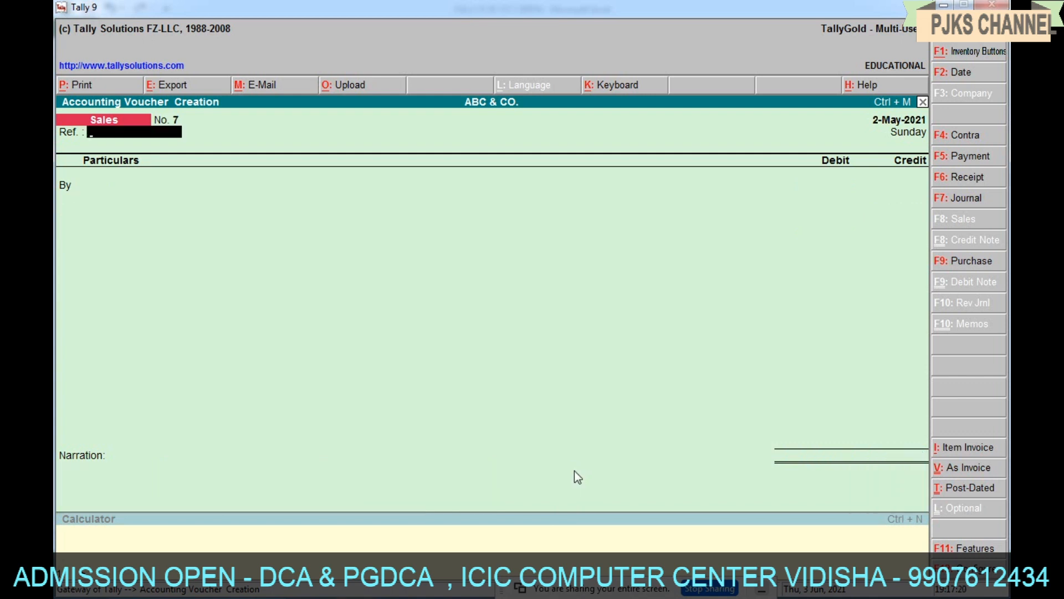